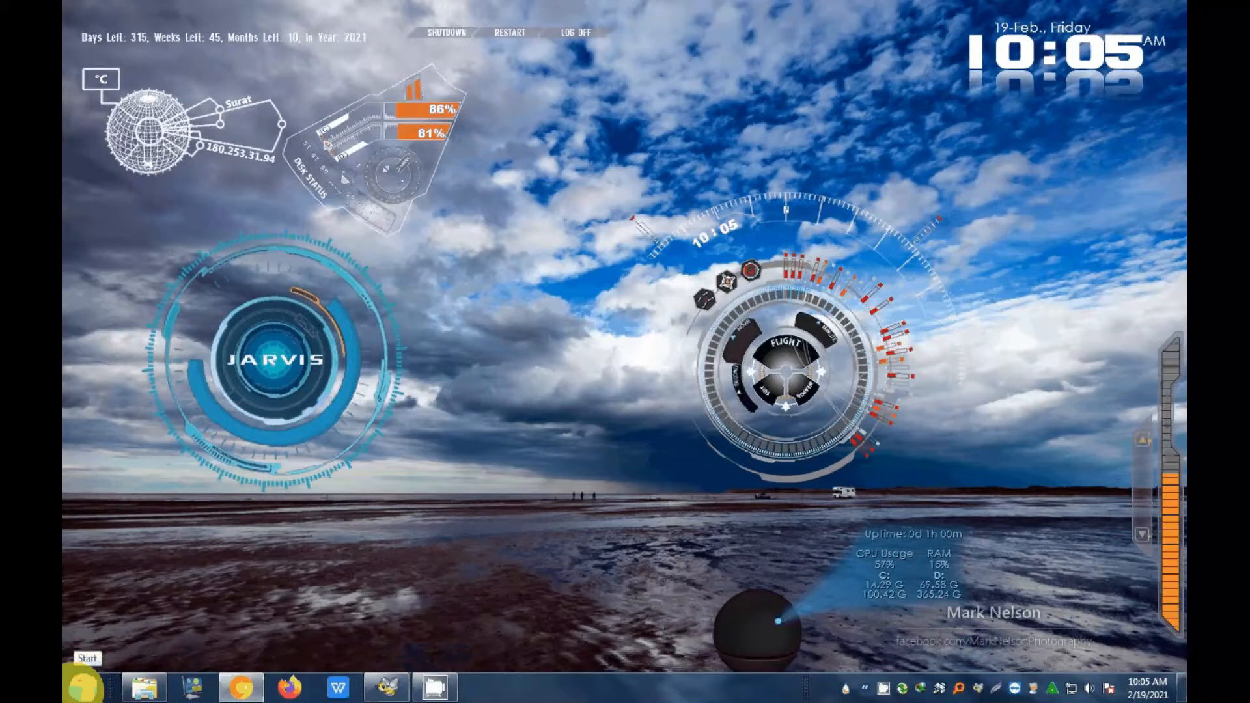
Launch Excel 2013, agreeing to select the file types it opens by default and dismissing the activation wizard.
left_click(83, 687)
type("ex")
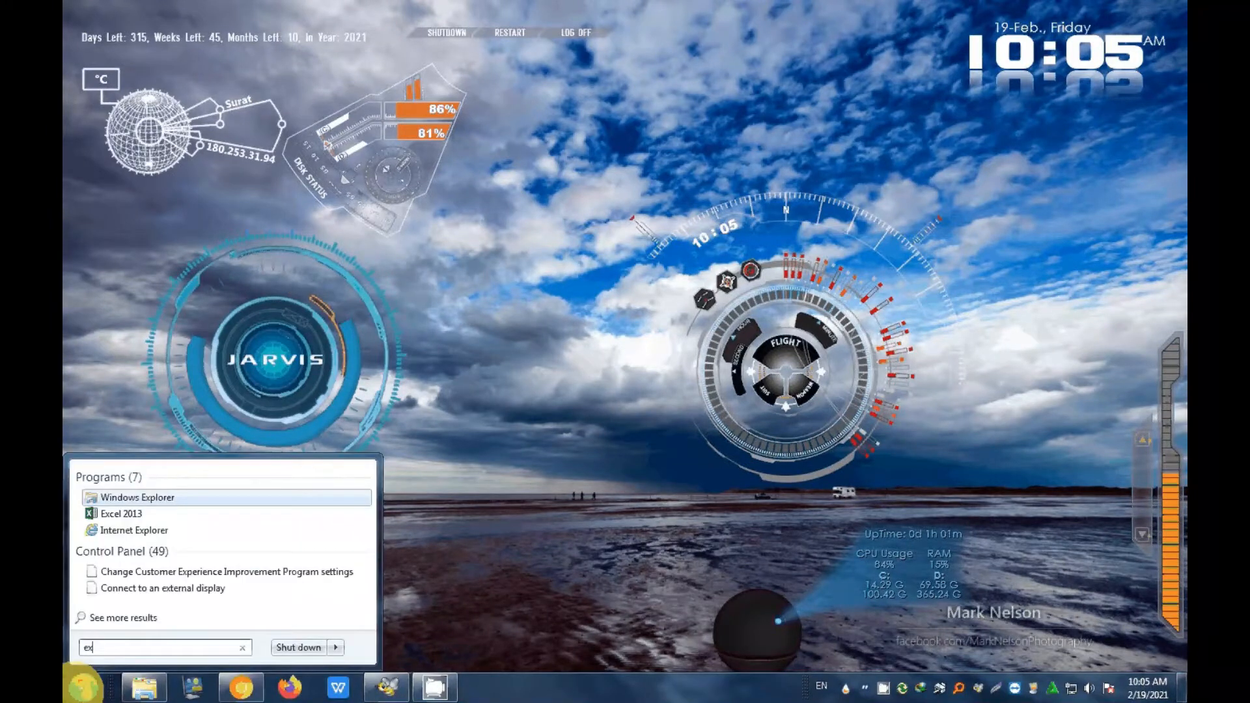
type("cel")
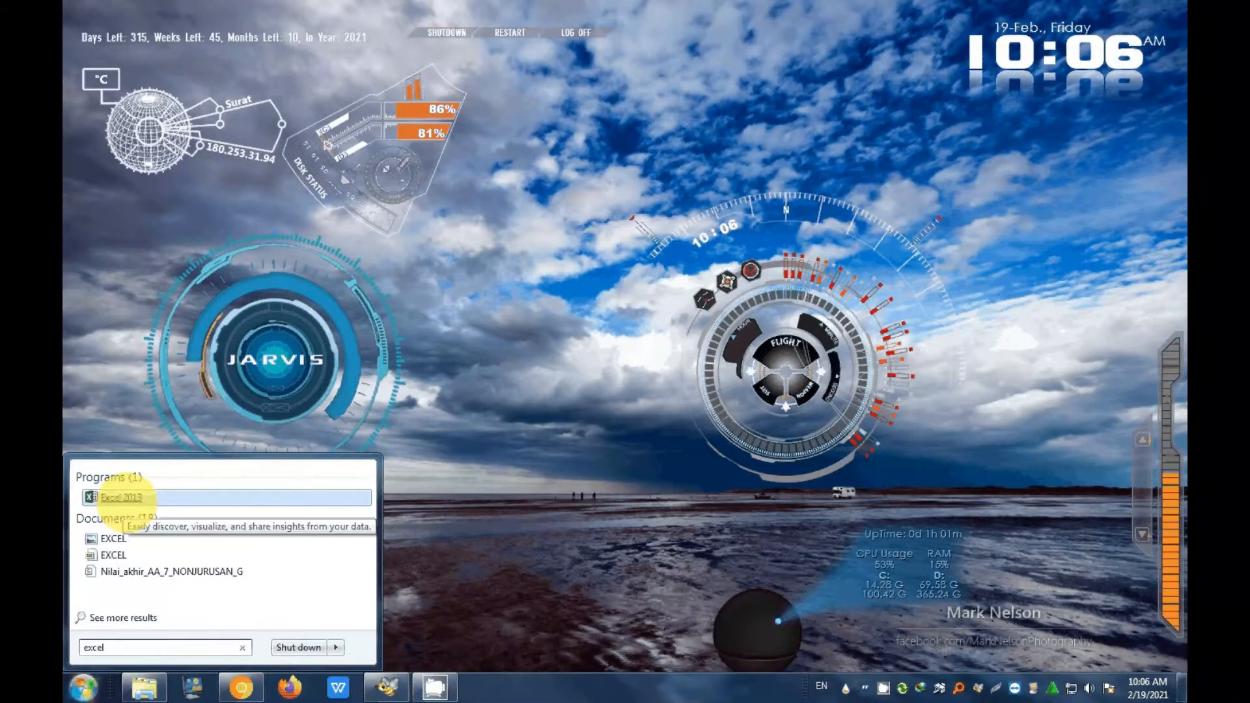
left_click(127, 499)
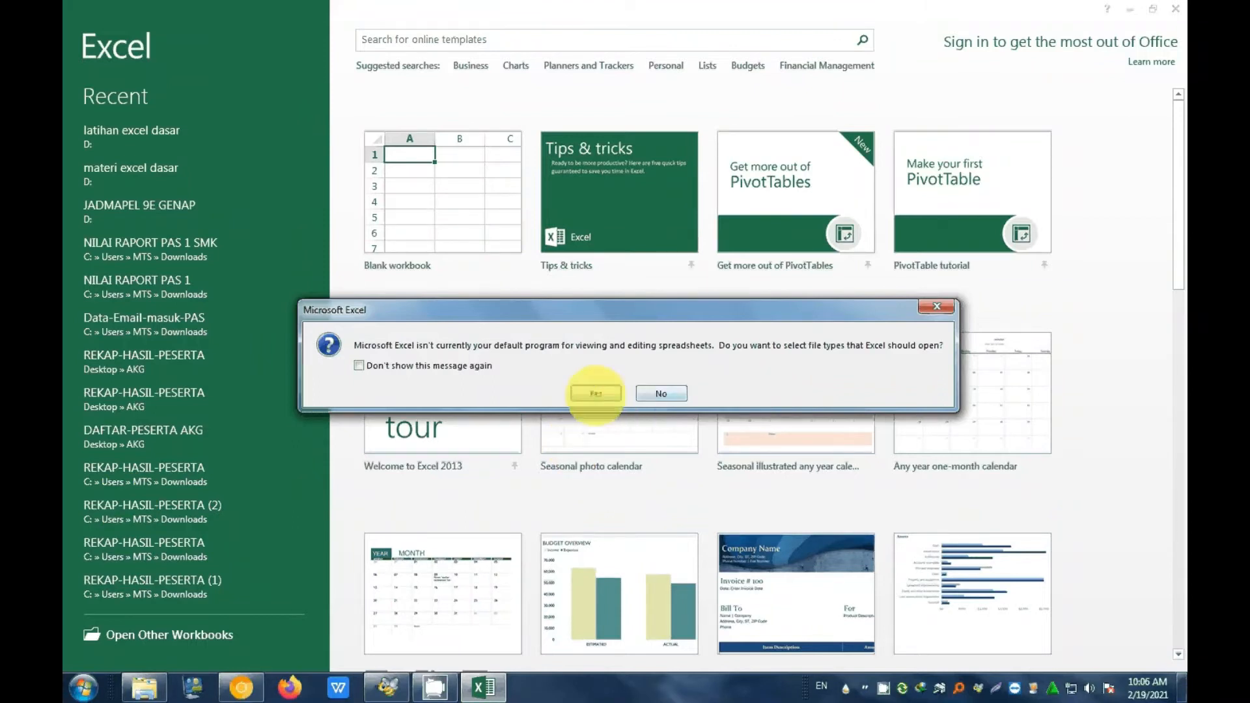
left_click(596, 394)
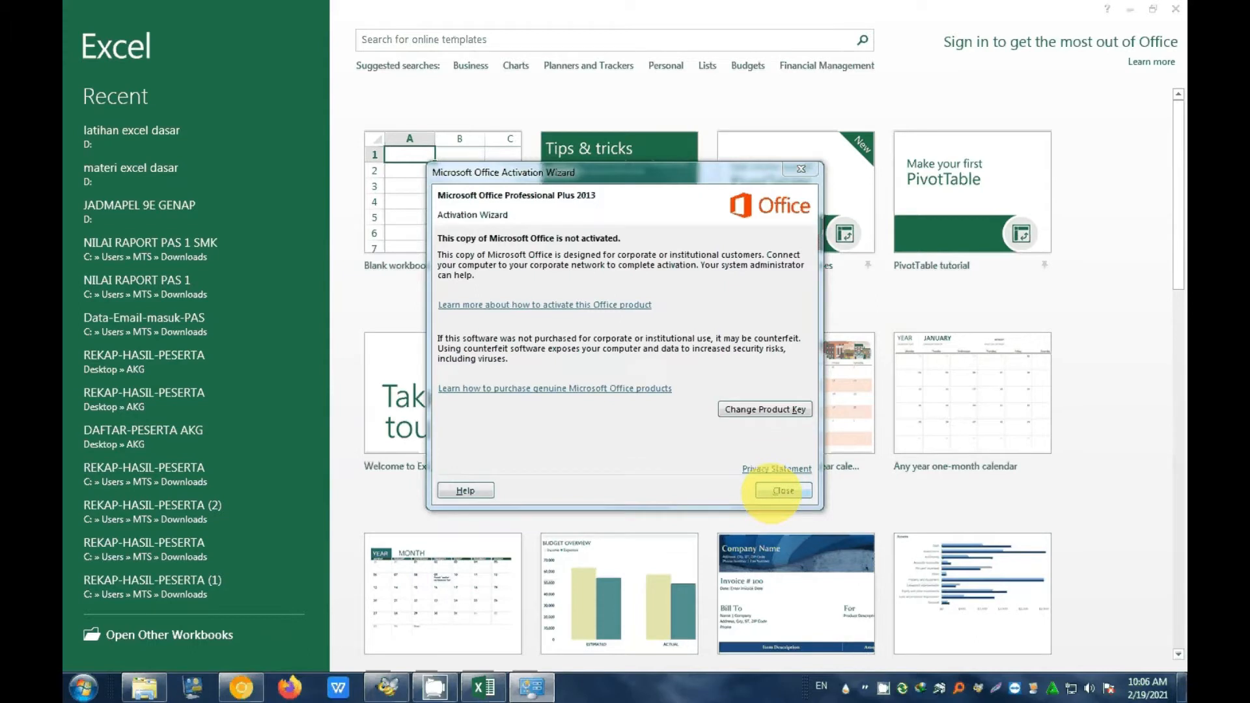
left_click(772, 492)
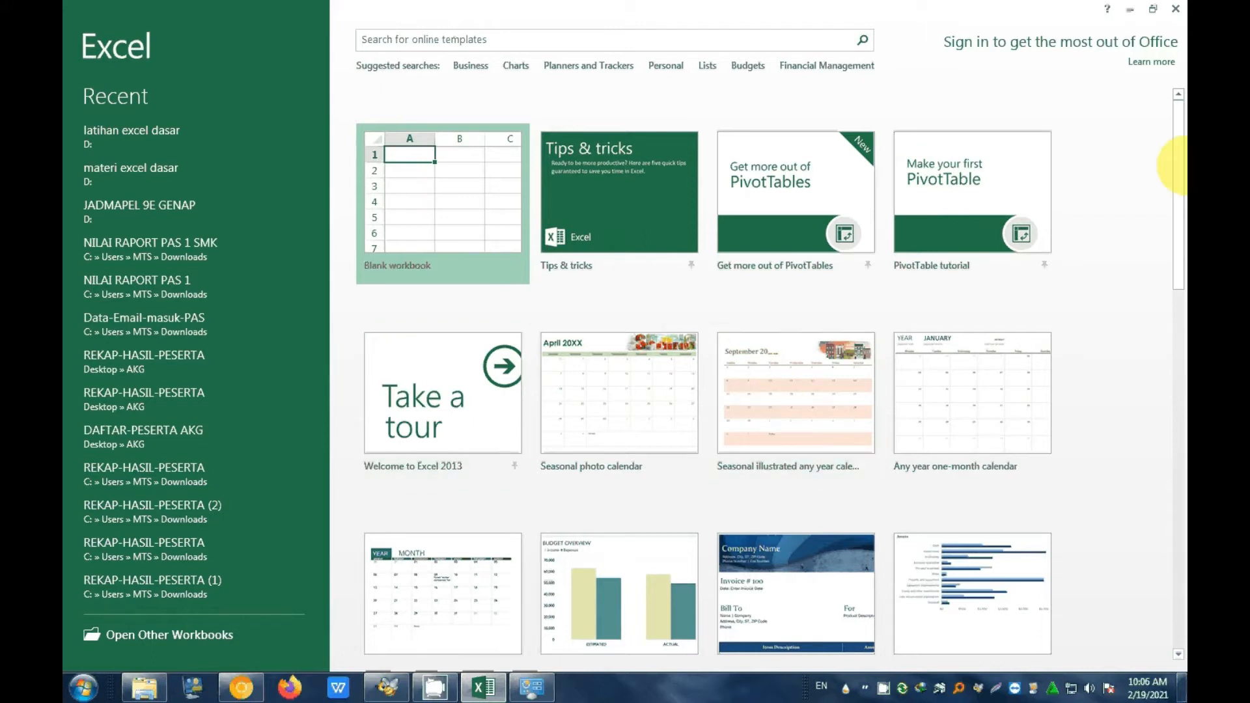
Create a new blank workbook from the start screen.
left_click_drag(1179, 143, 1172, 84)
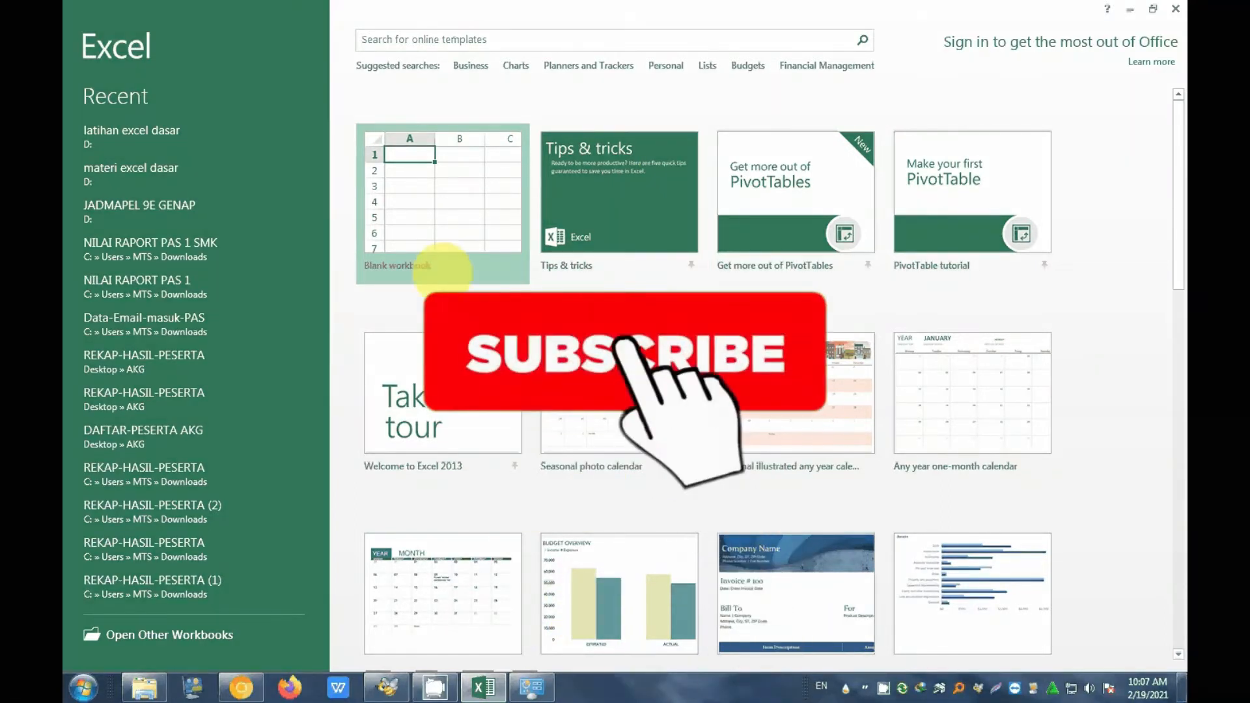
left_click(425, 243)
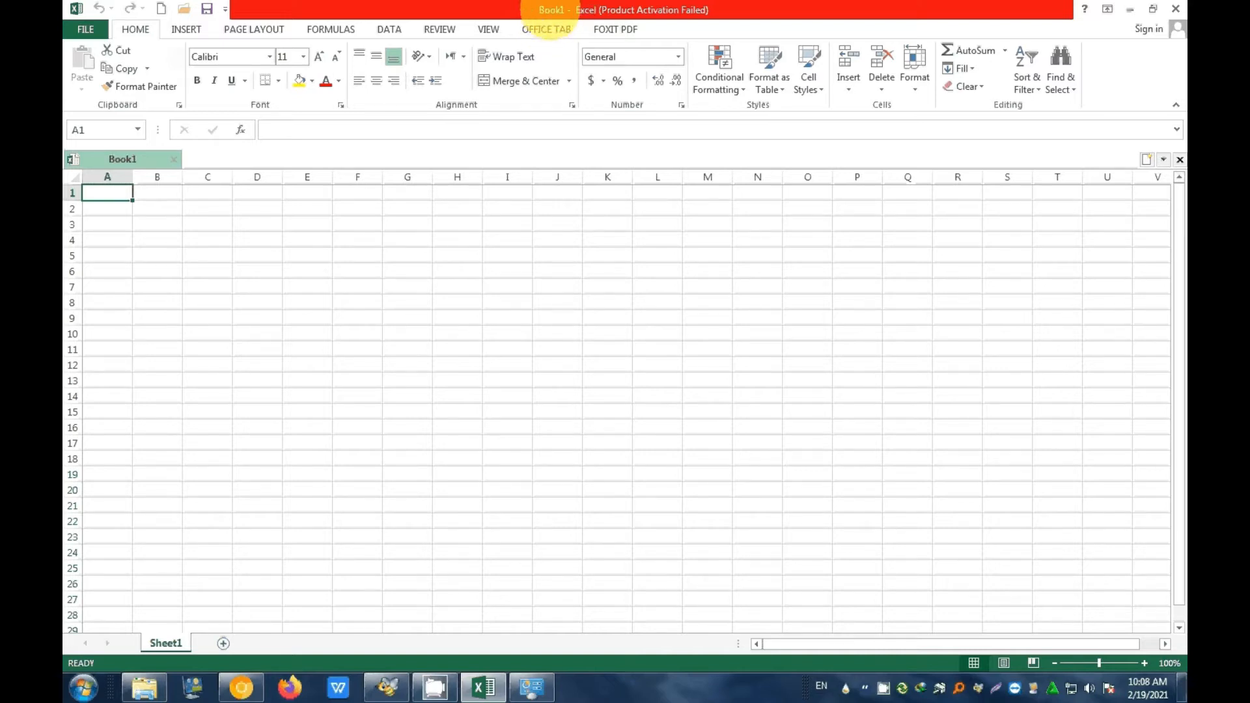
Save the workbook as "Materi Excel Dasar kelas 7" in Excel Workbook format on Local Disk (D:).
left_click(90, 30)
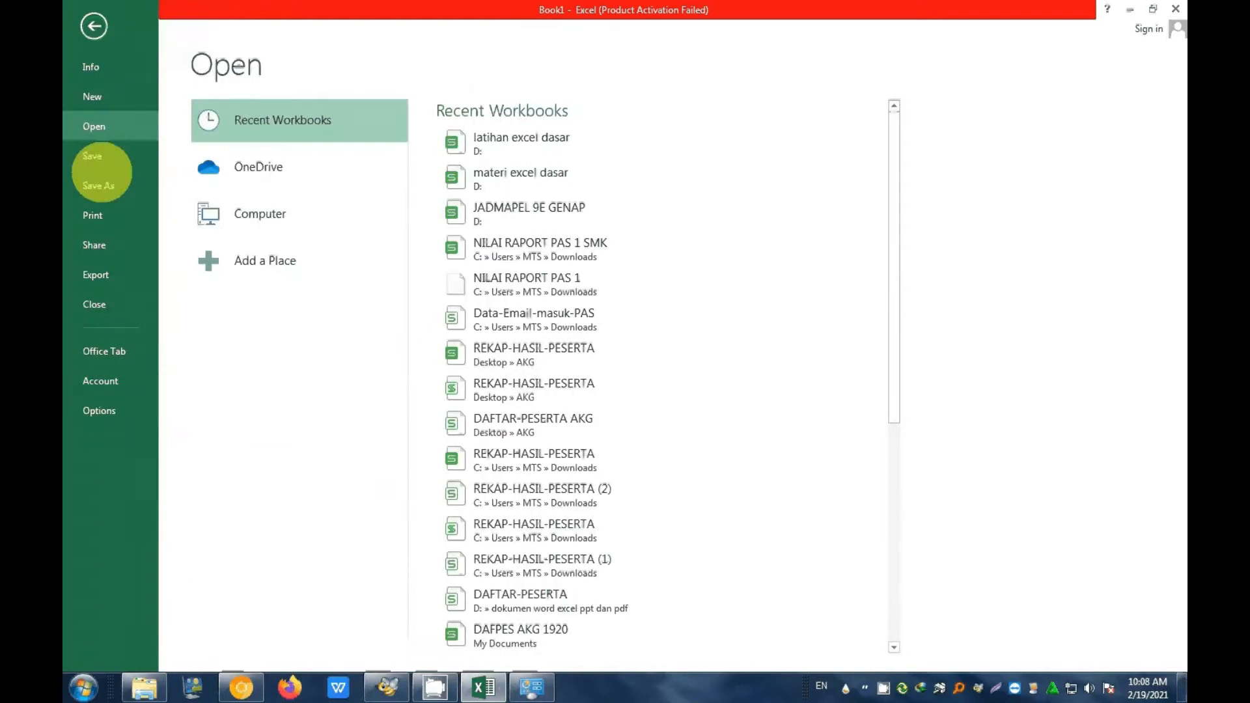
left_click(109, 187)
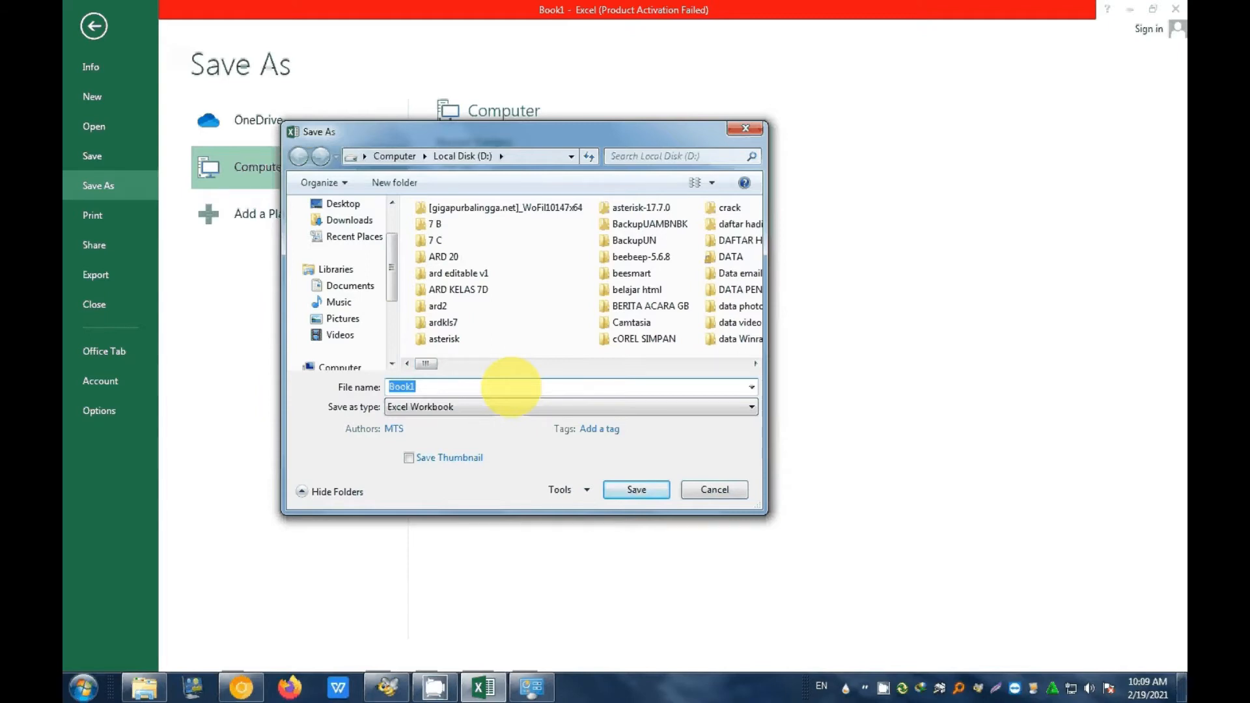
type("Mater")
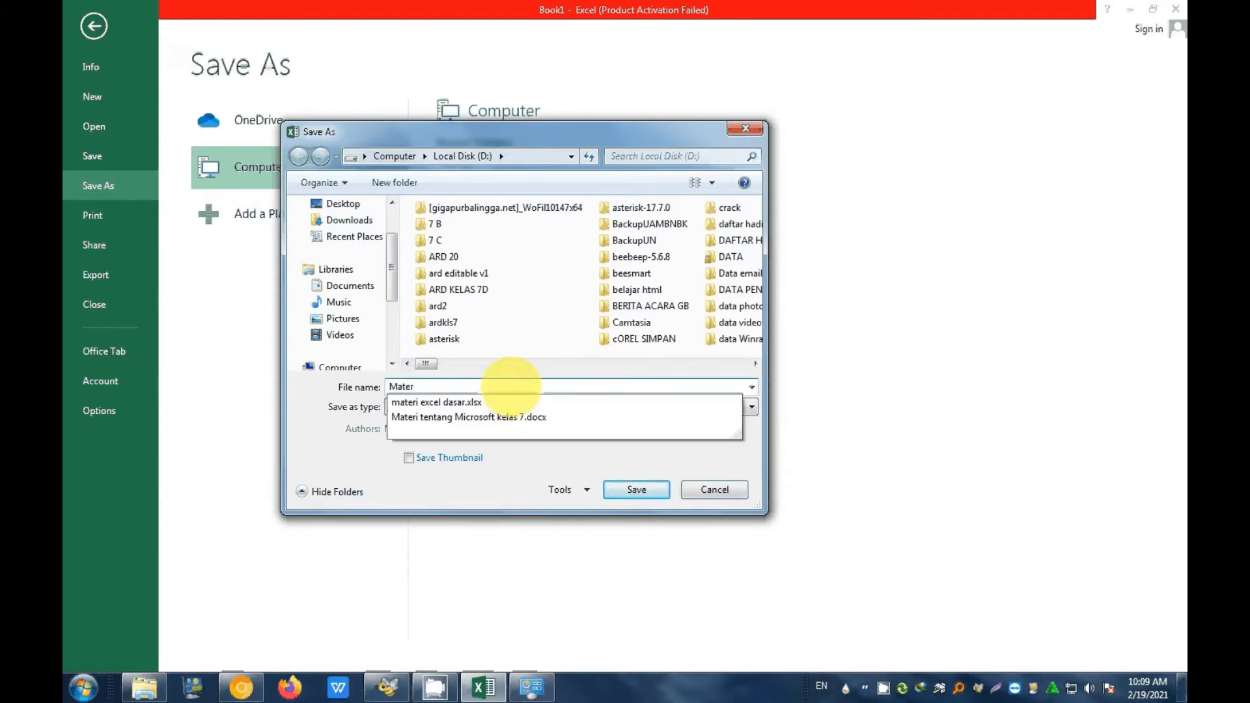
type("i Excel Dasar")
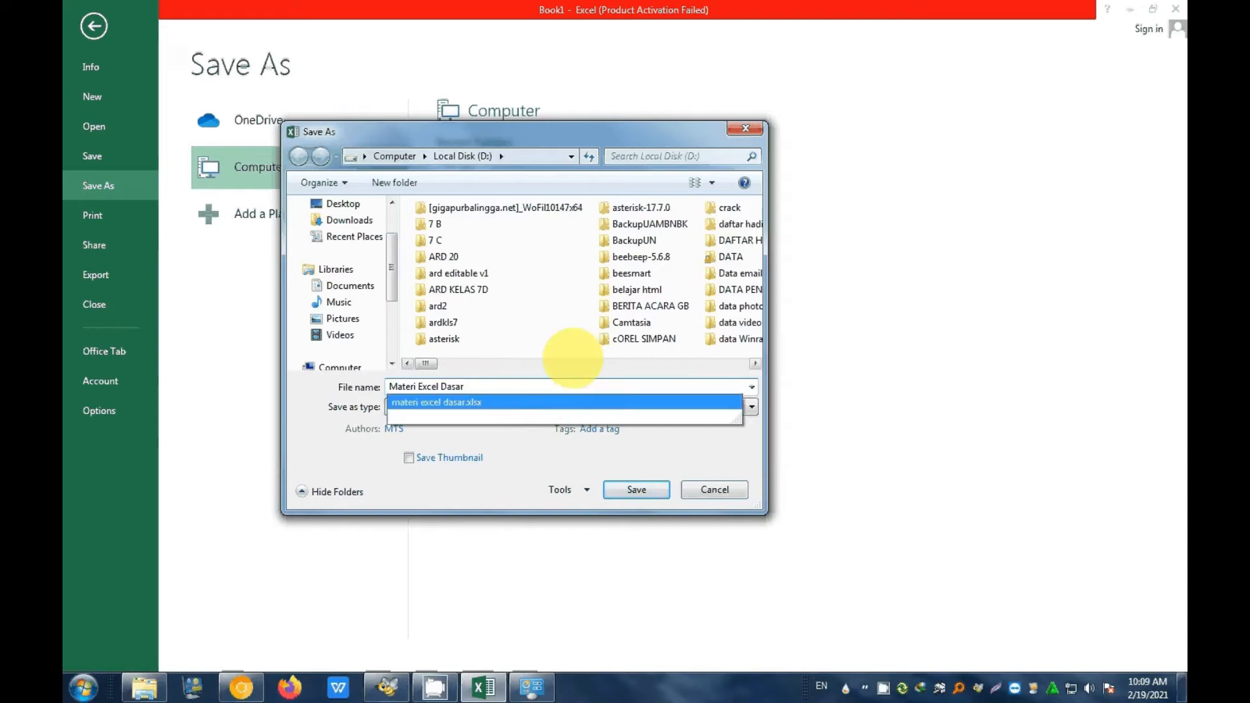
type(" kelas 7")
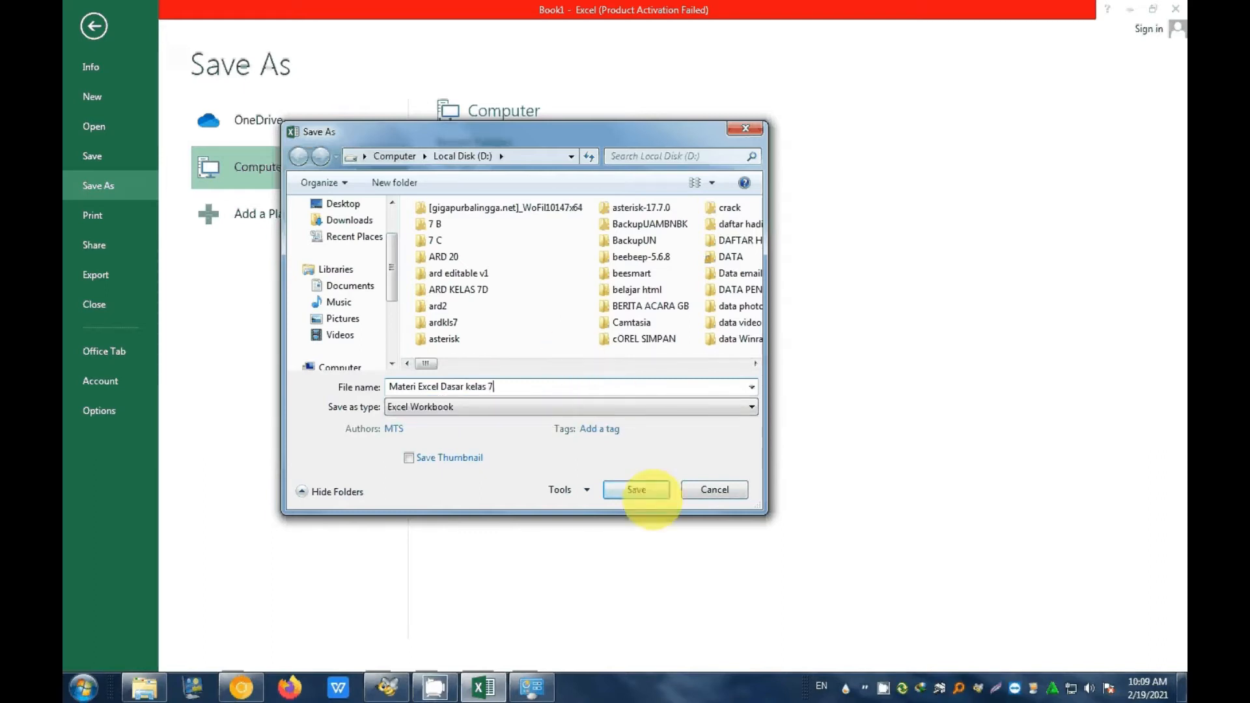
left_click(642, 489)
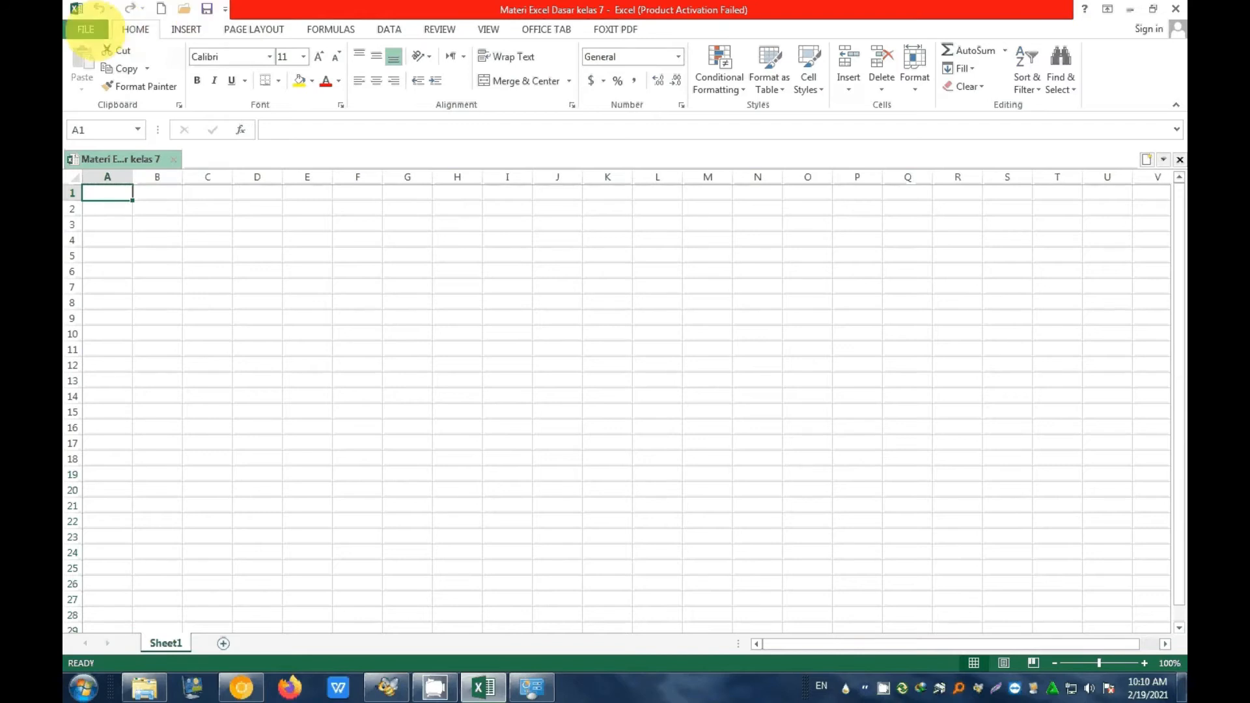
View the saved workbook's Info page and return to the worksheet.
left_click(85, 29)
left_click(91, 25)
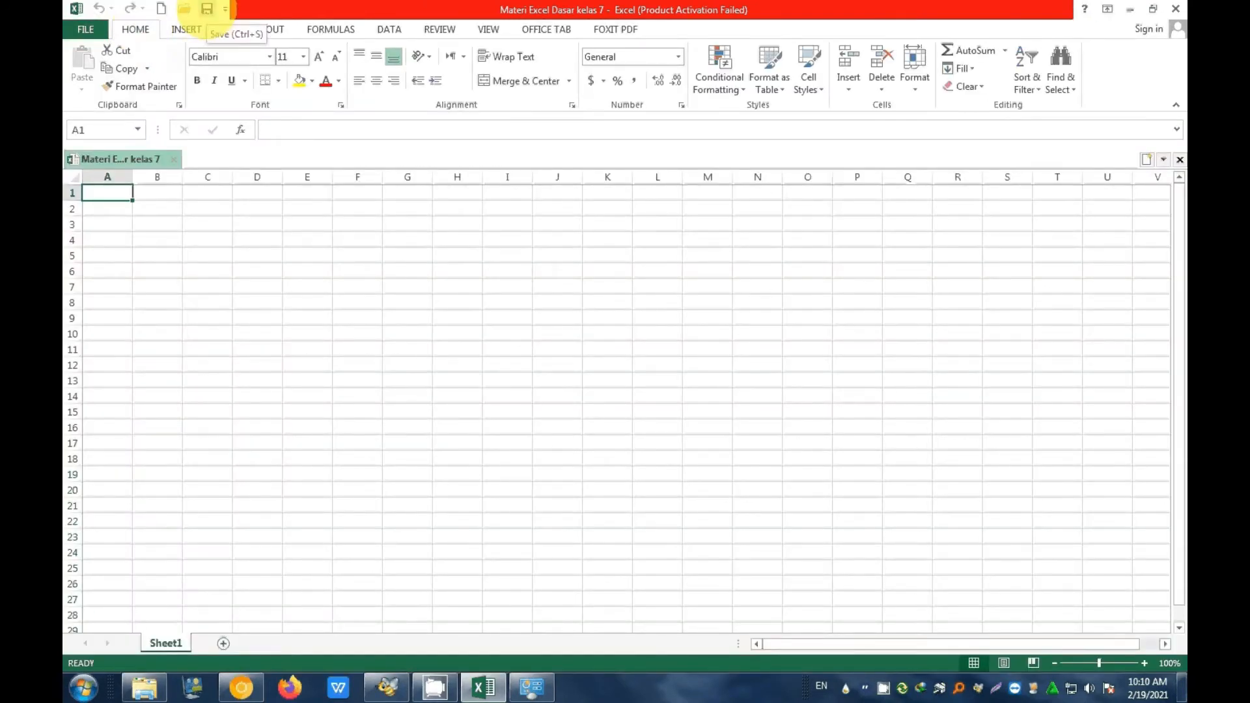
left_click(85, 30)
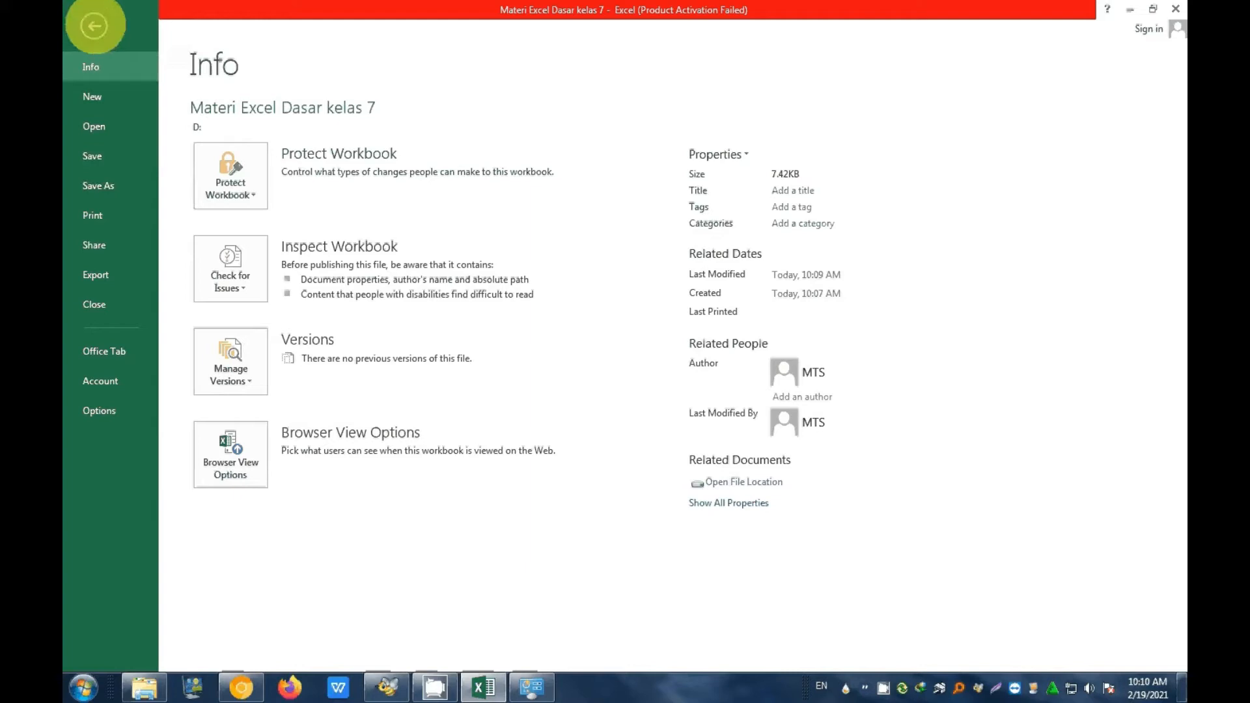
left_click(94, 26)
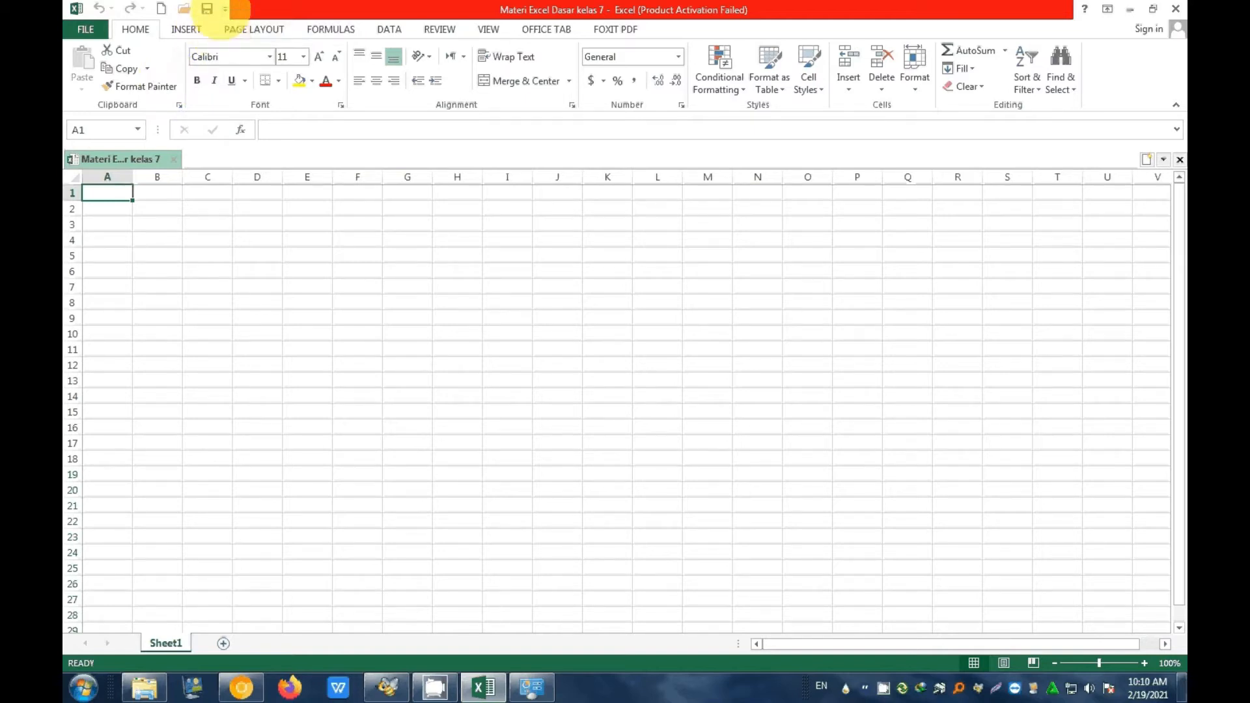
Add Print Preview and Print to the Quick Access Toolbar, and remove it again.
left_click(225, 9)
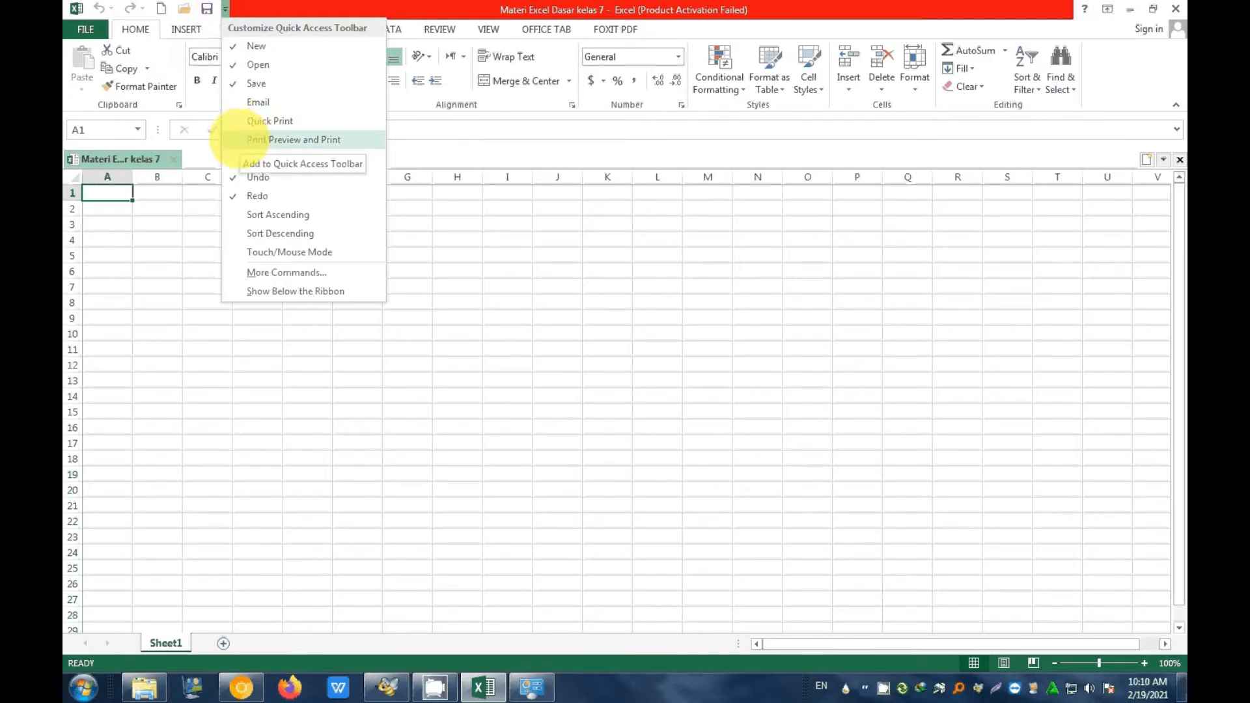
left_click(240, 139)
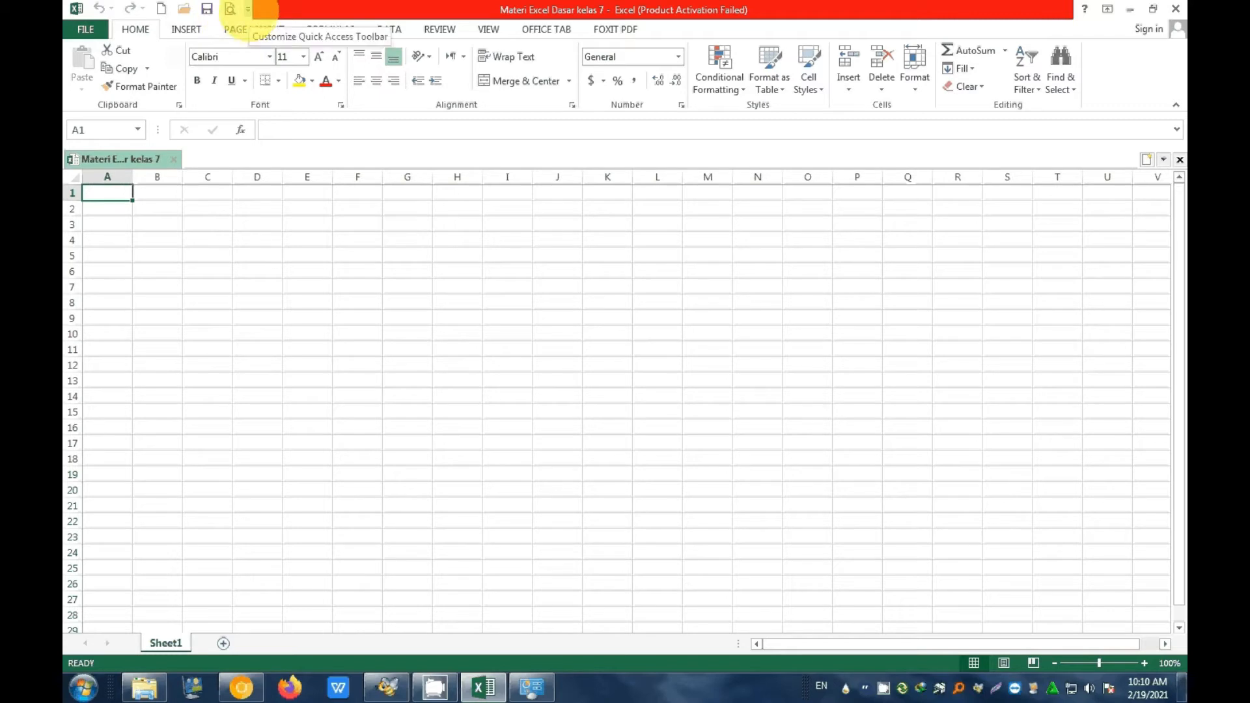
left_click(248, 9)
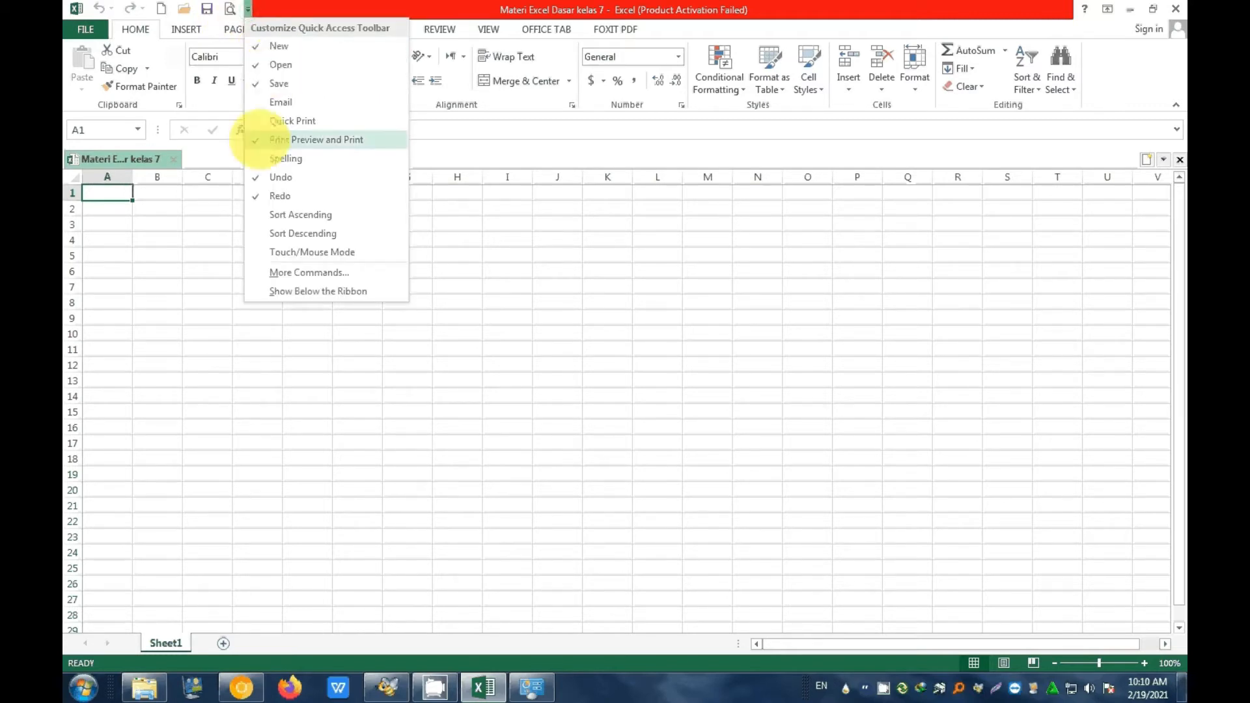
left_click(261, 139)
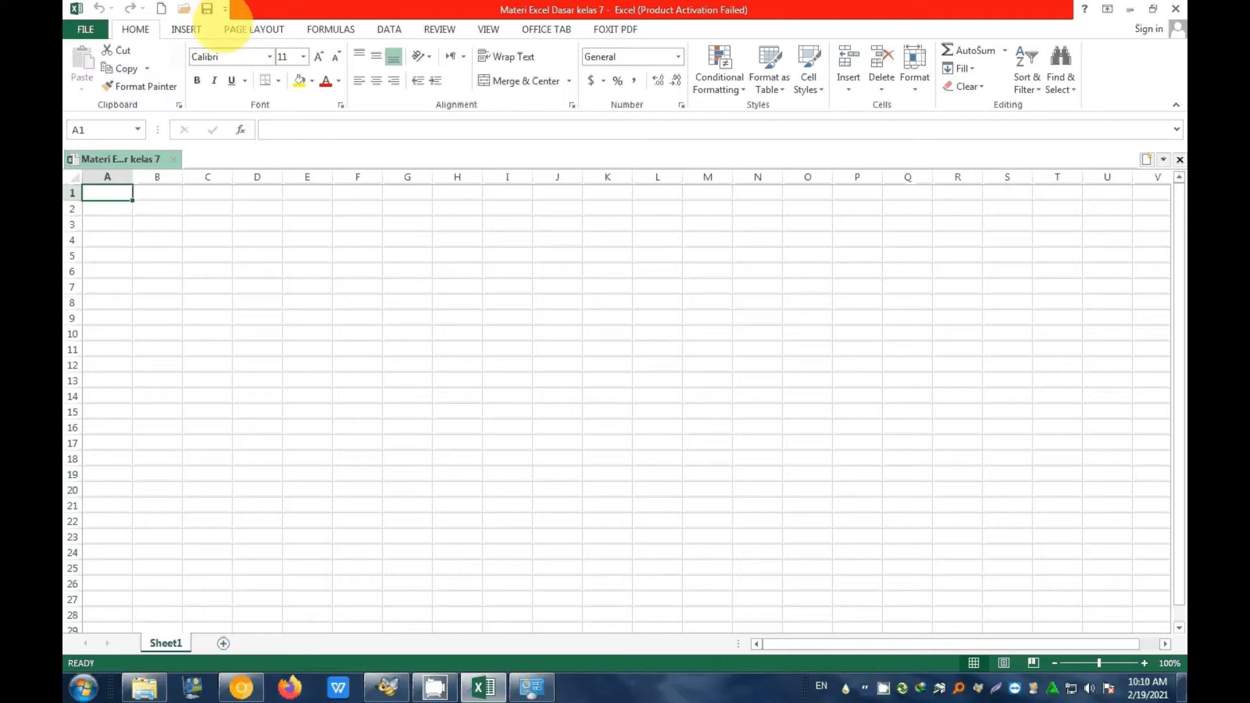
Remove the New, Open and Save commands from the Quick Access Toolbar.
left_click(224, 9)
left_click(241, 45)
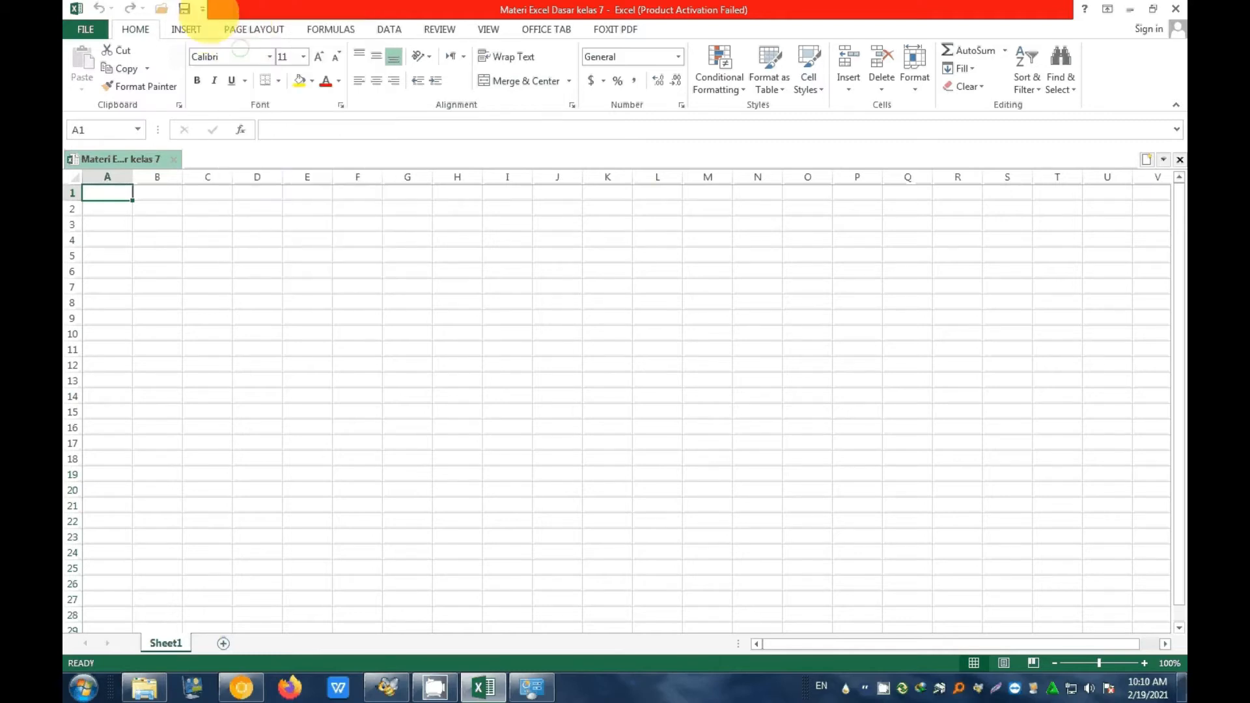
left_click(203, 9)
left_click(220, 63)
left_click(179, 9)
left_click(215, 82)
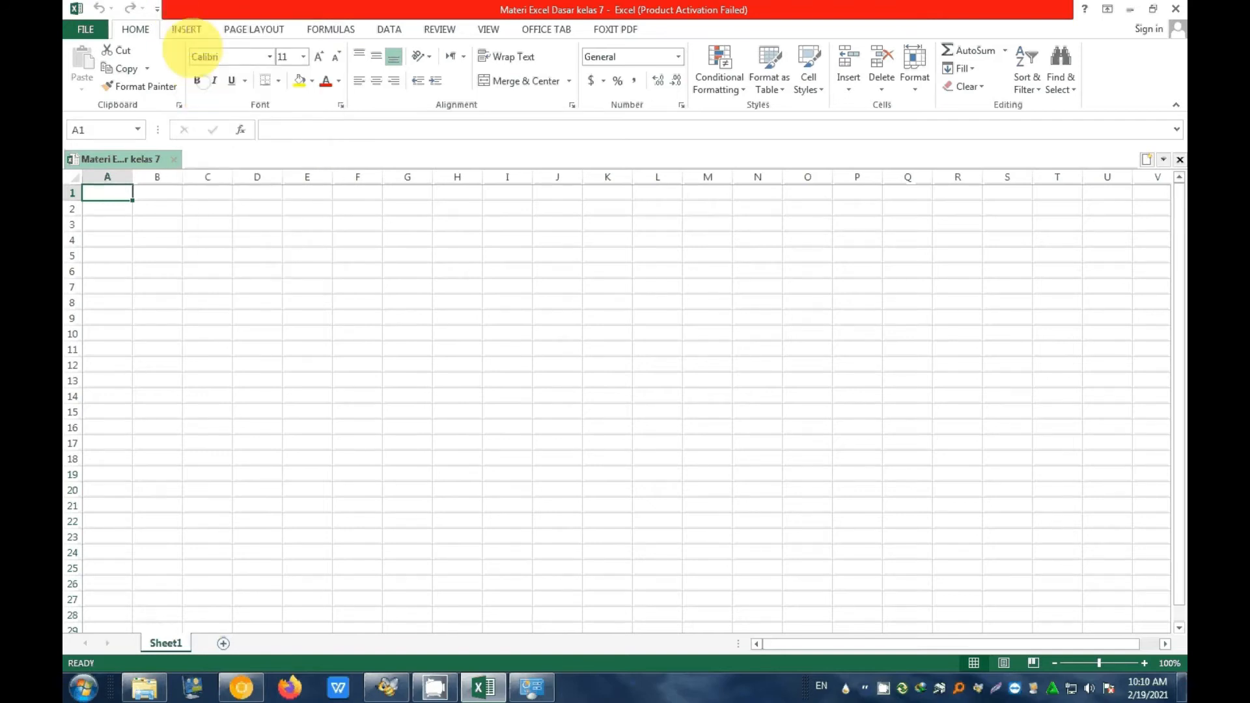
Restore the New, Open and Save commands to the Quick Access Toolbar.
left_click(157, 9)
left_click(177, 43)
left_click(180, 9)
left_click(219, 63)
left_click(202, 9)
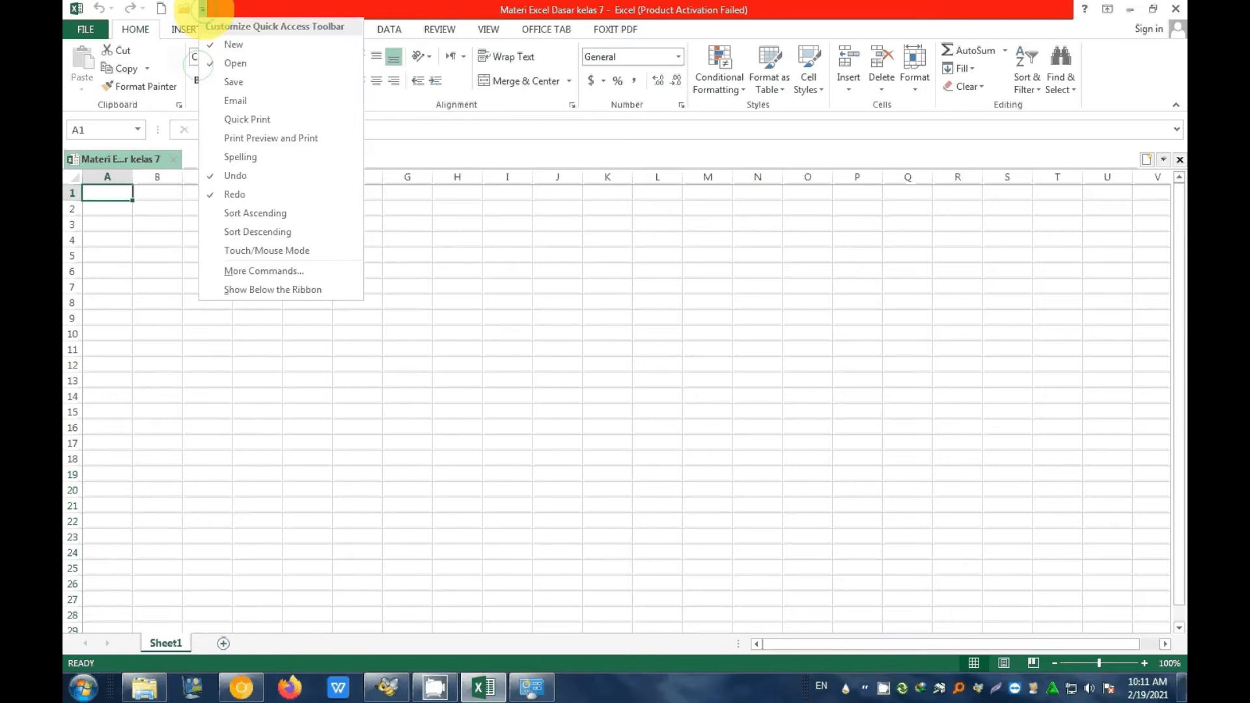
left_click(211, 81)
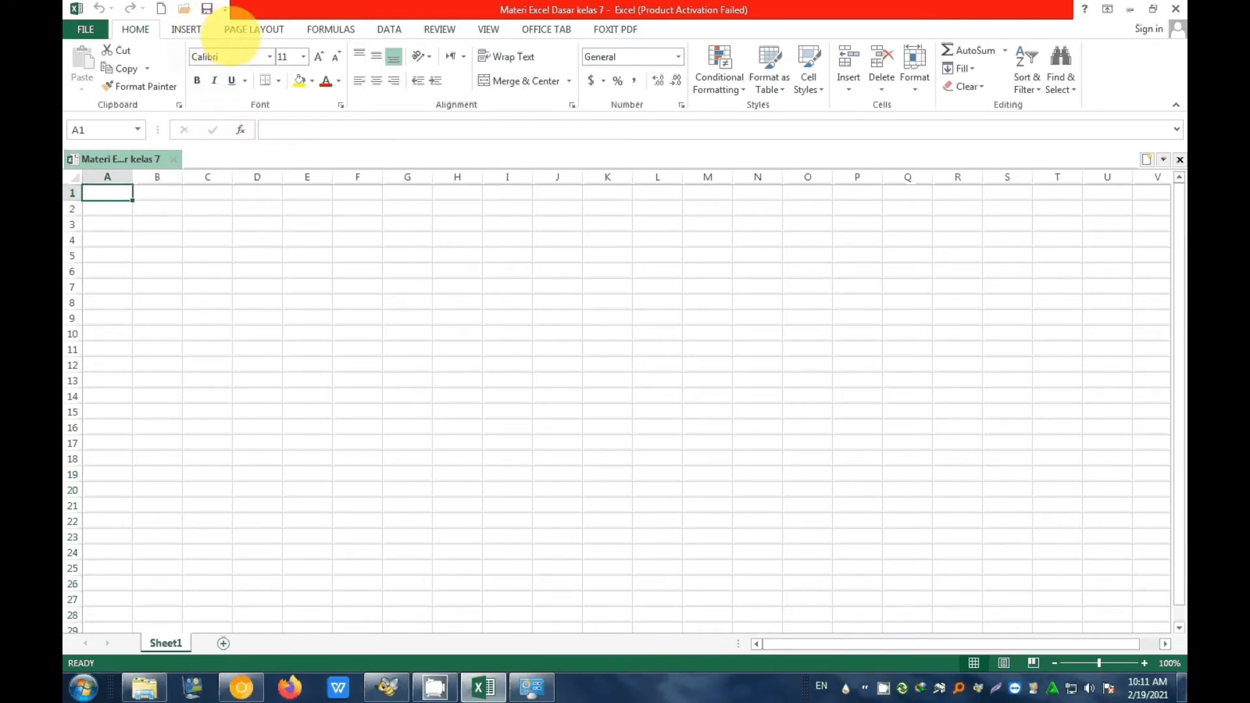
Add the Print Preview and Print command to the Quick Access Toolbar.
left_click(225, 9)
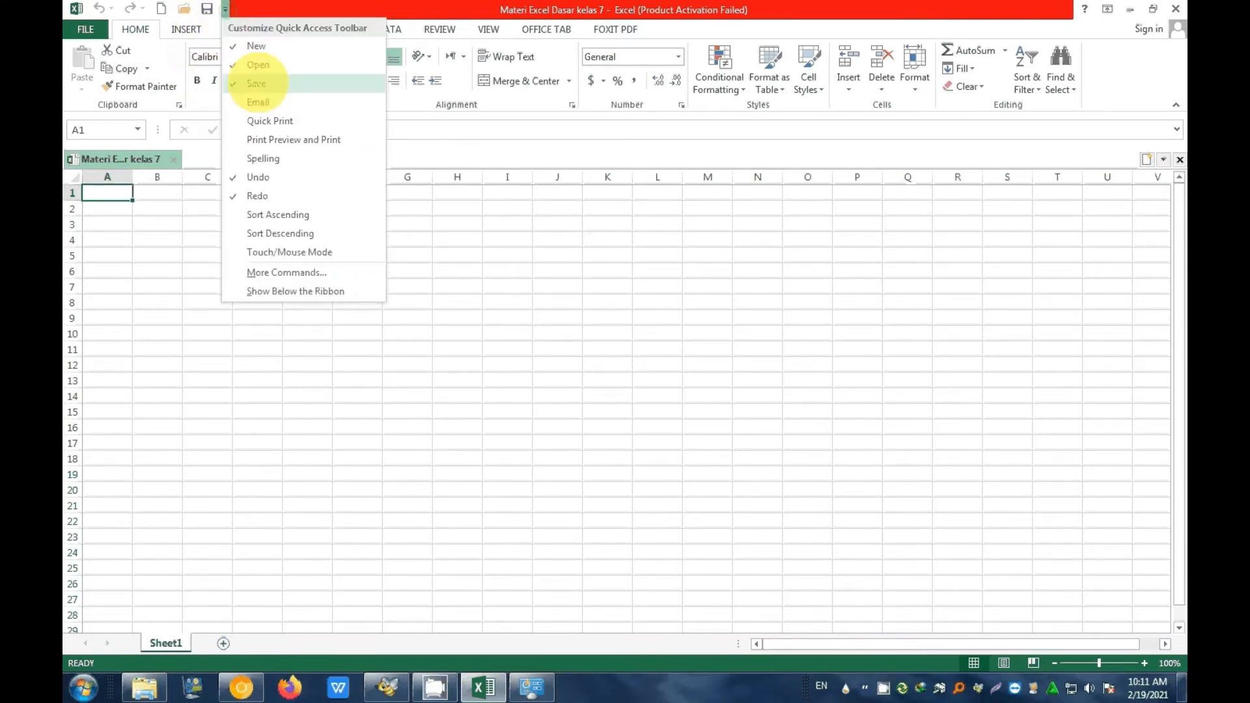
left_click(269, 138)
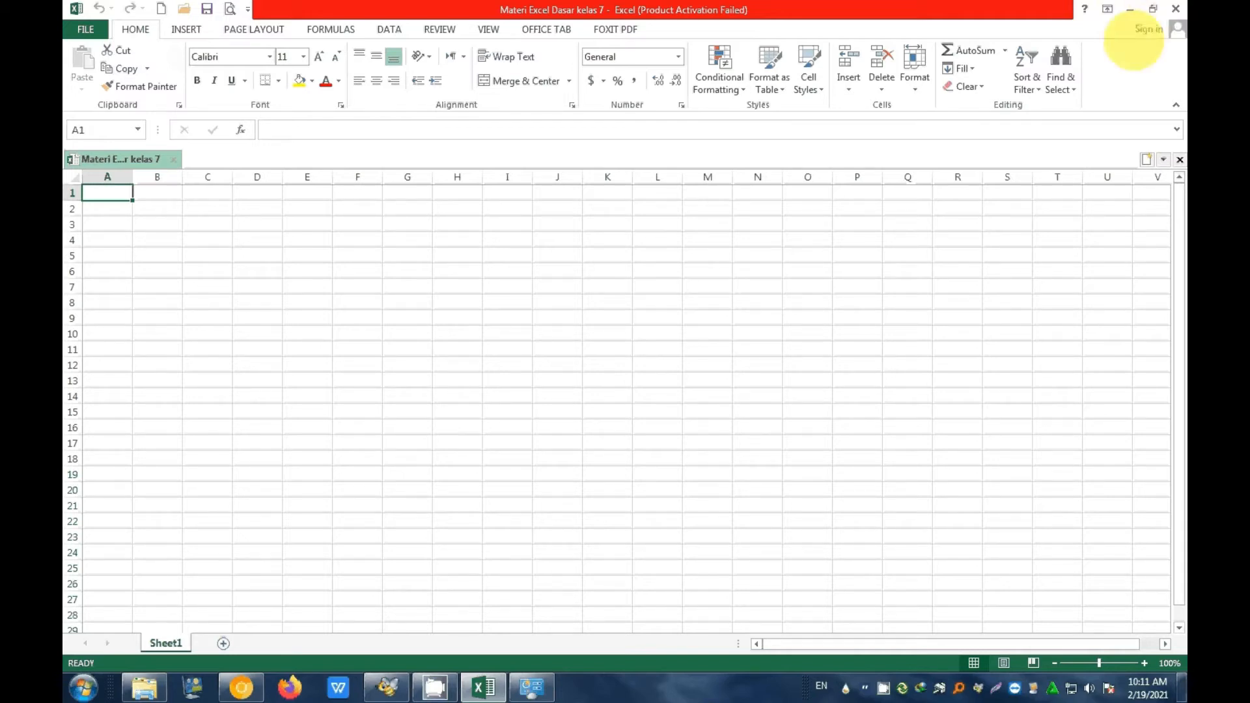
Save the default program associations selected for Excel, and return to the workbook in a maximized window.
left_click(1131, 10)
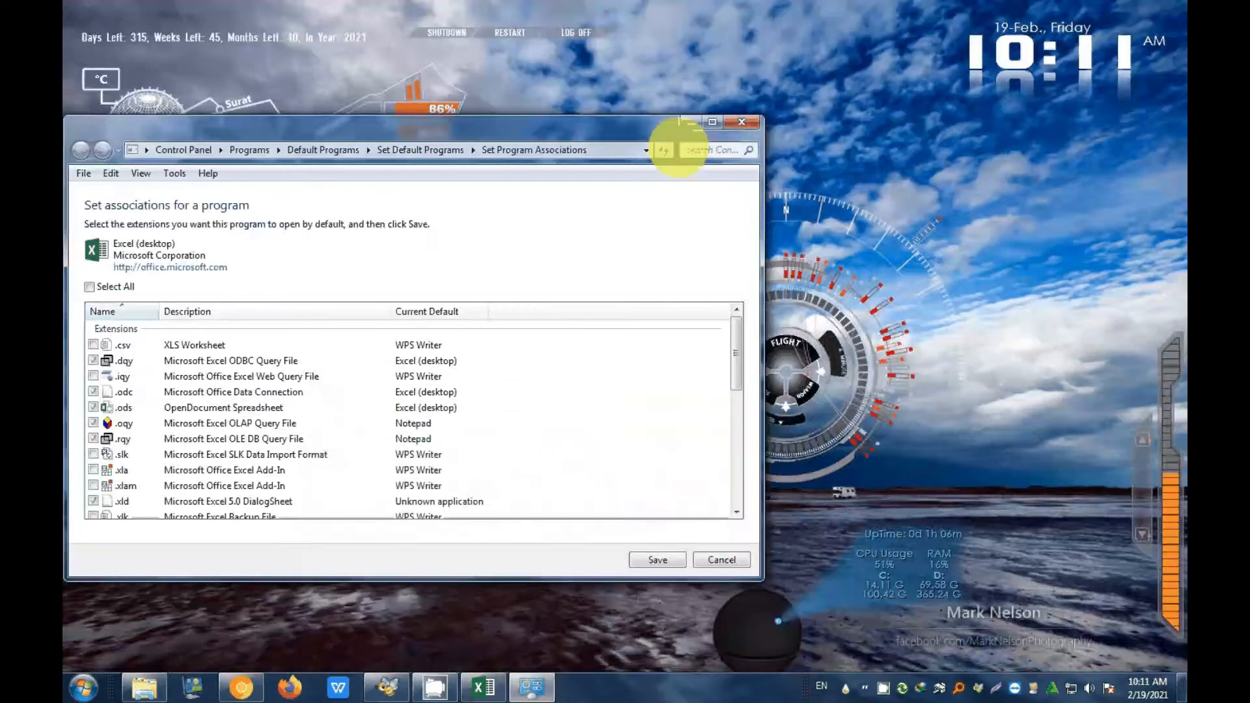
left_click(653, 560)
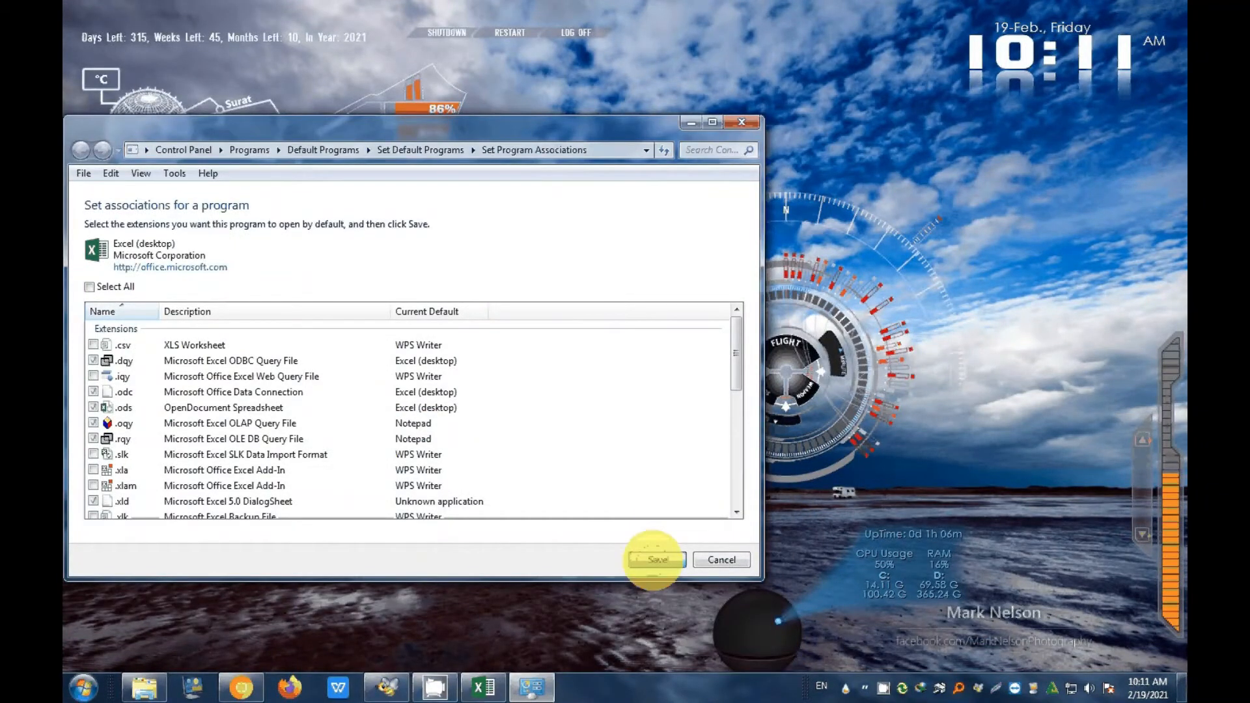
left_click(483, 687)
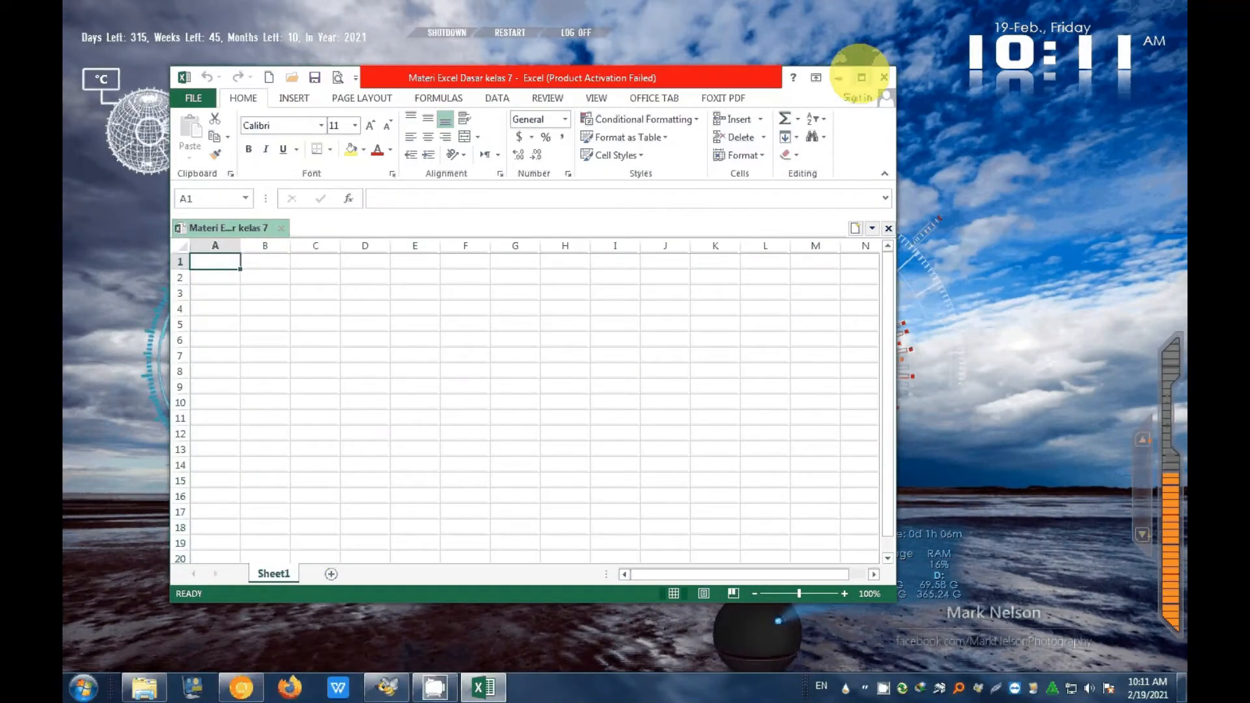
left_click(862, 78)
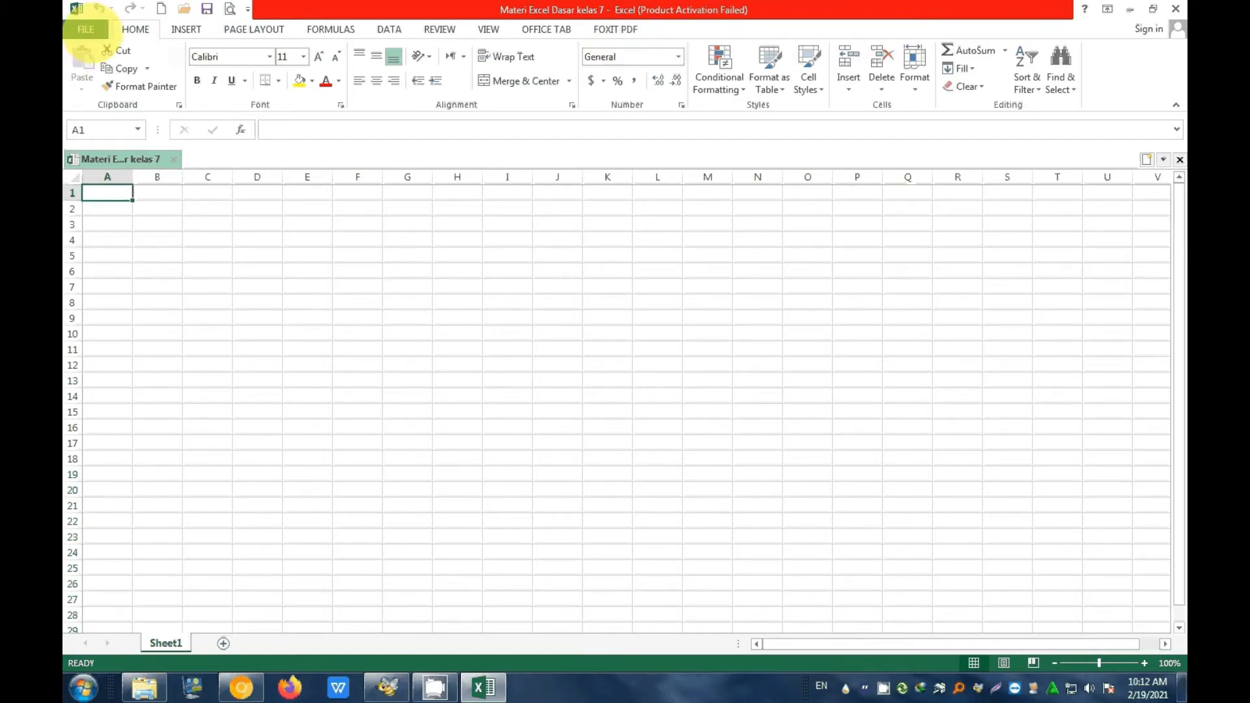
Examine the General, Formulas, Proofing and Advanced pages of the Excel Options.
left_click(85, 30)
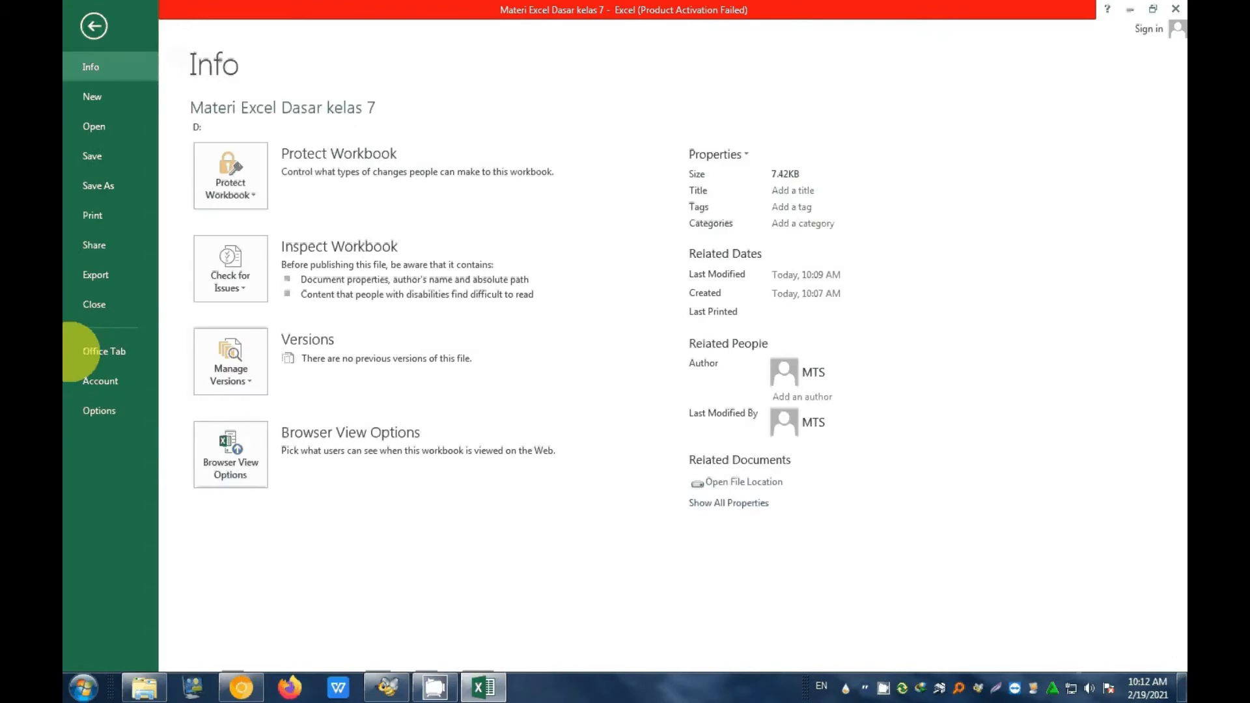
left_click(96, 410)
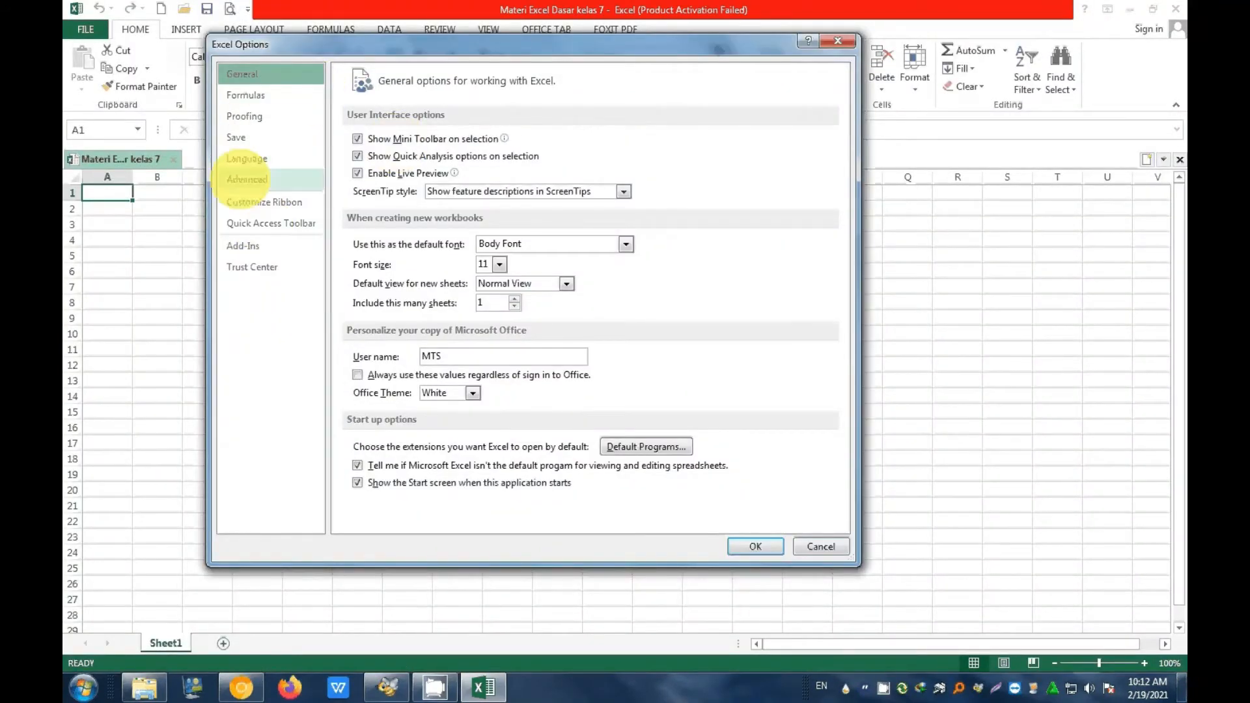
left_click(247, 179)
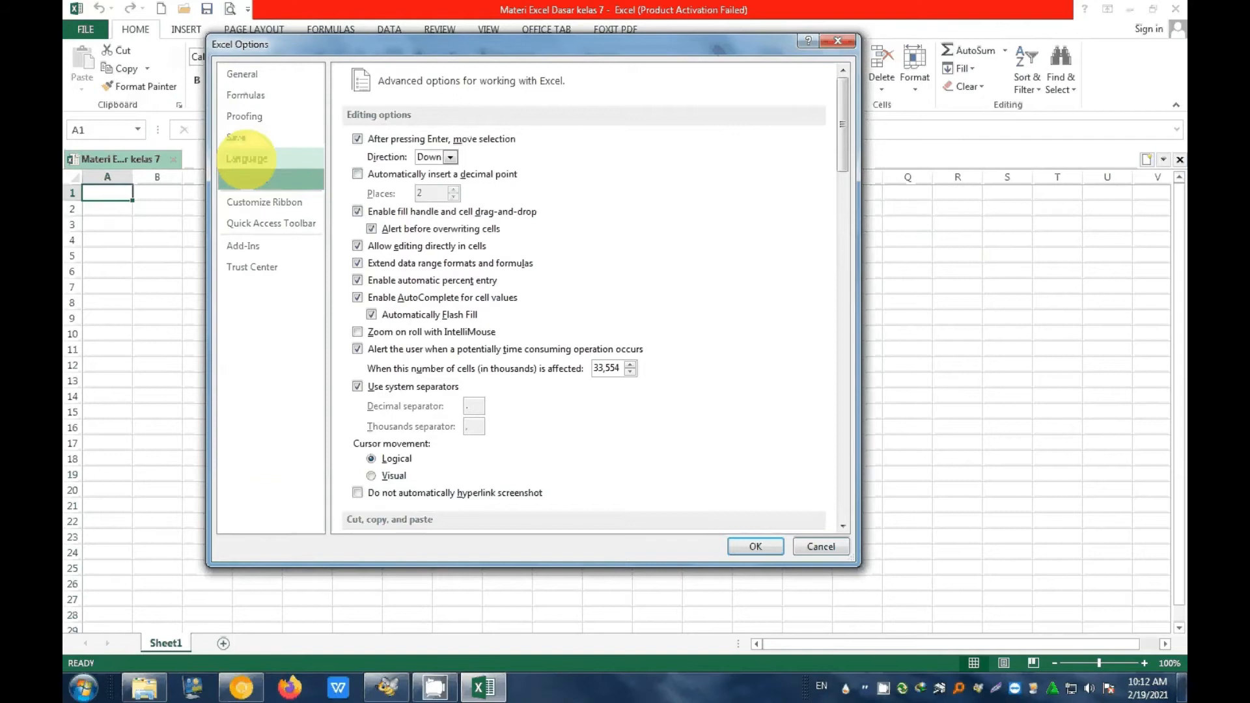
left_click(248, 95)
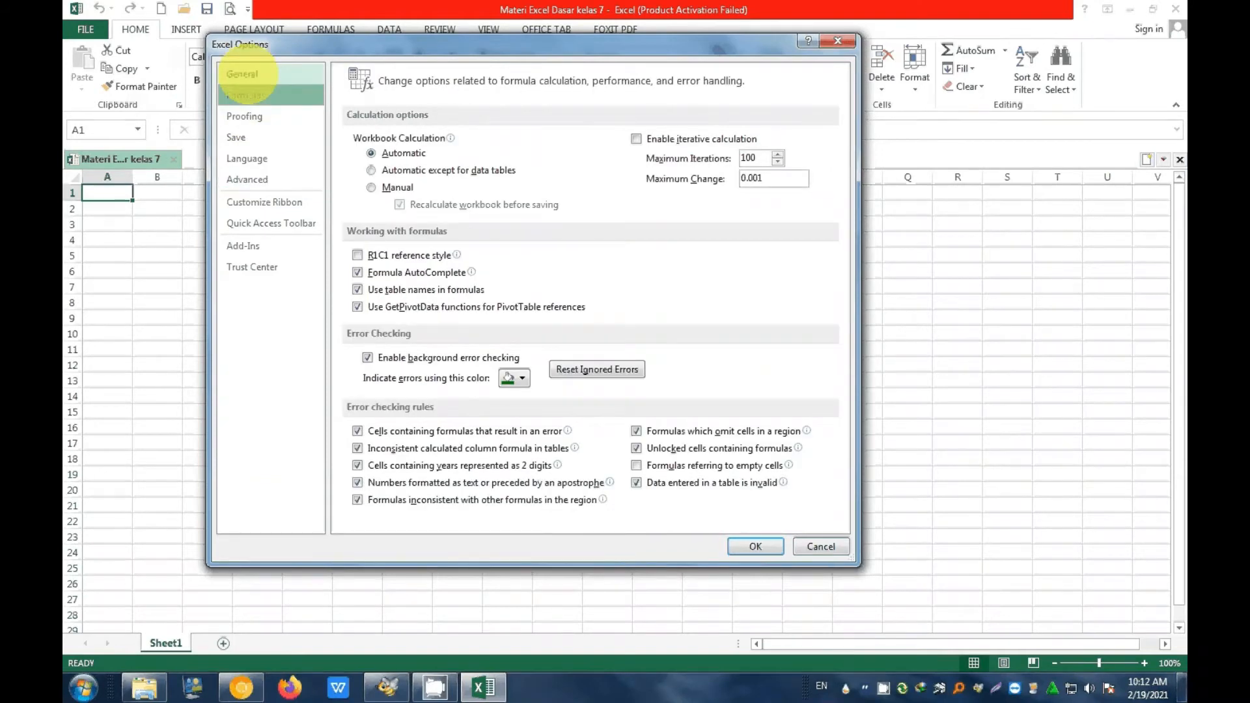
left_click(248, 74)
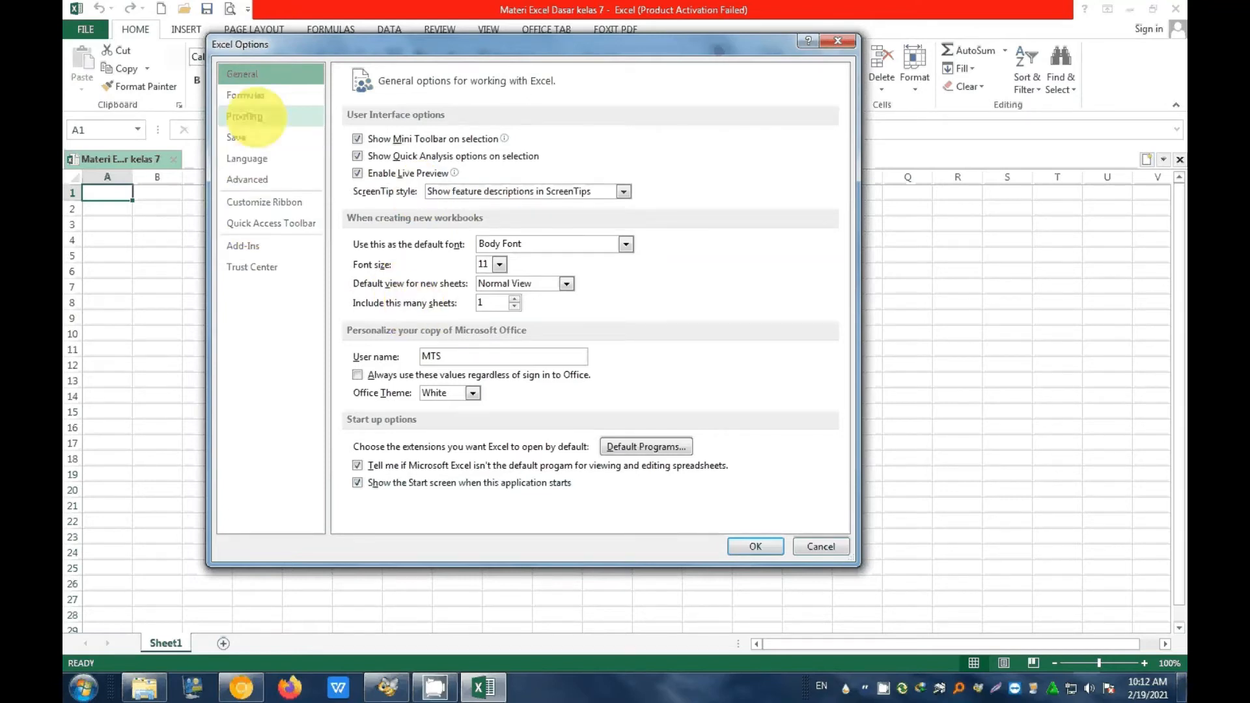
left_click(245, 116)
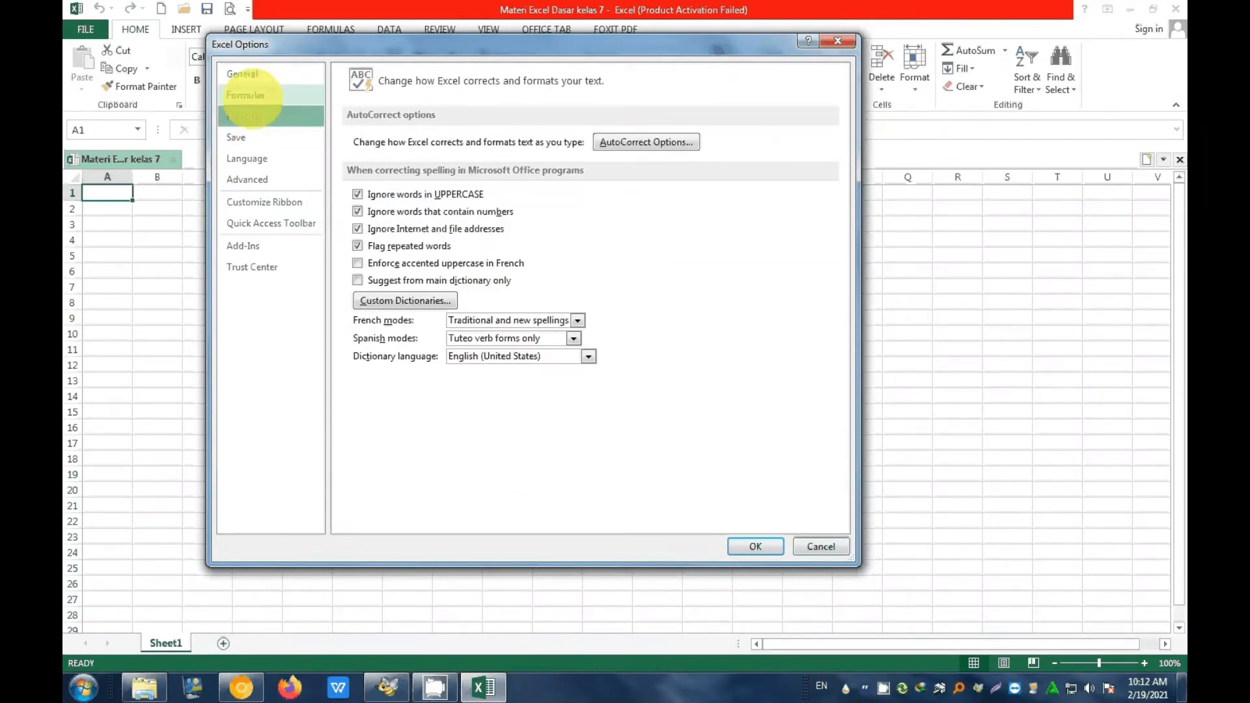
left_click(257, 180)
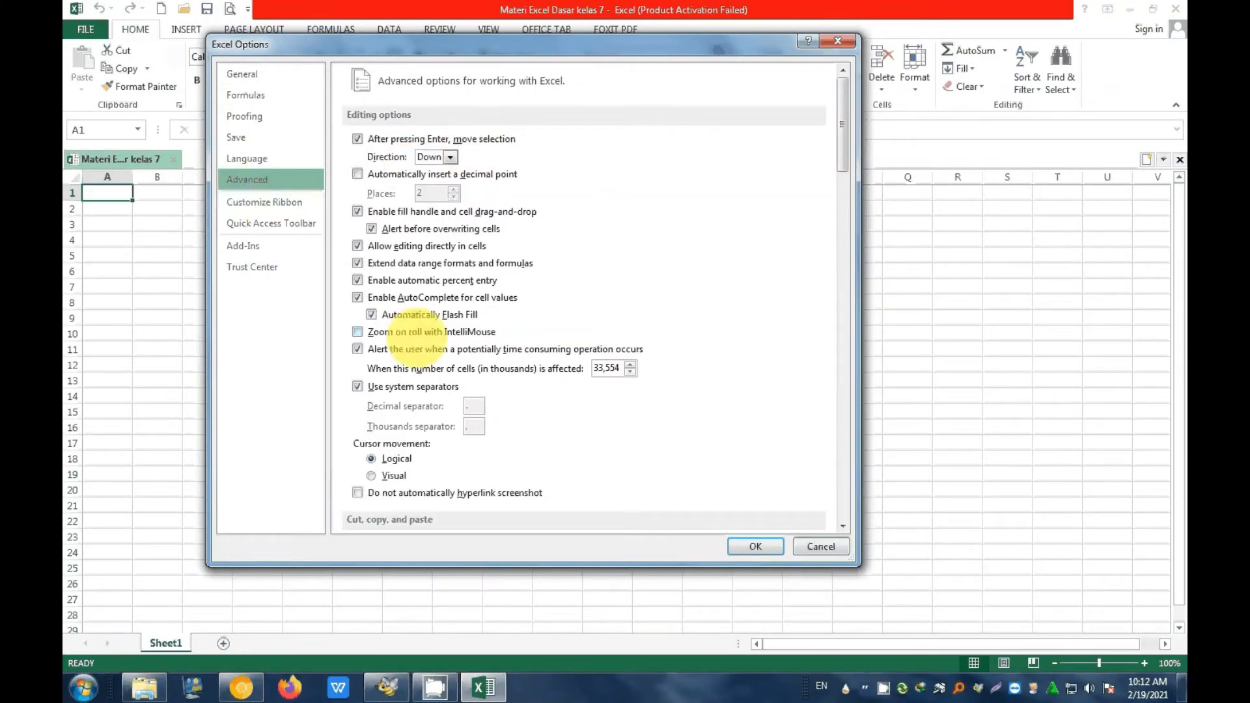
scroll(416, 342, "down", 3)
scroll(430, 361, "down", 1)
scroll(423, 384, "down", 1)
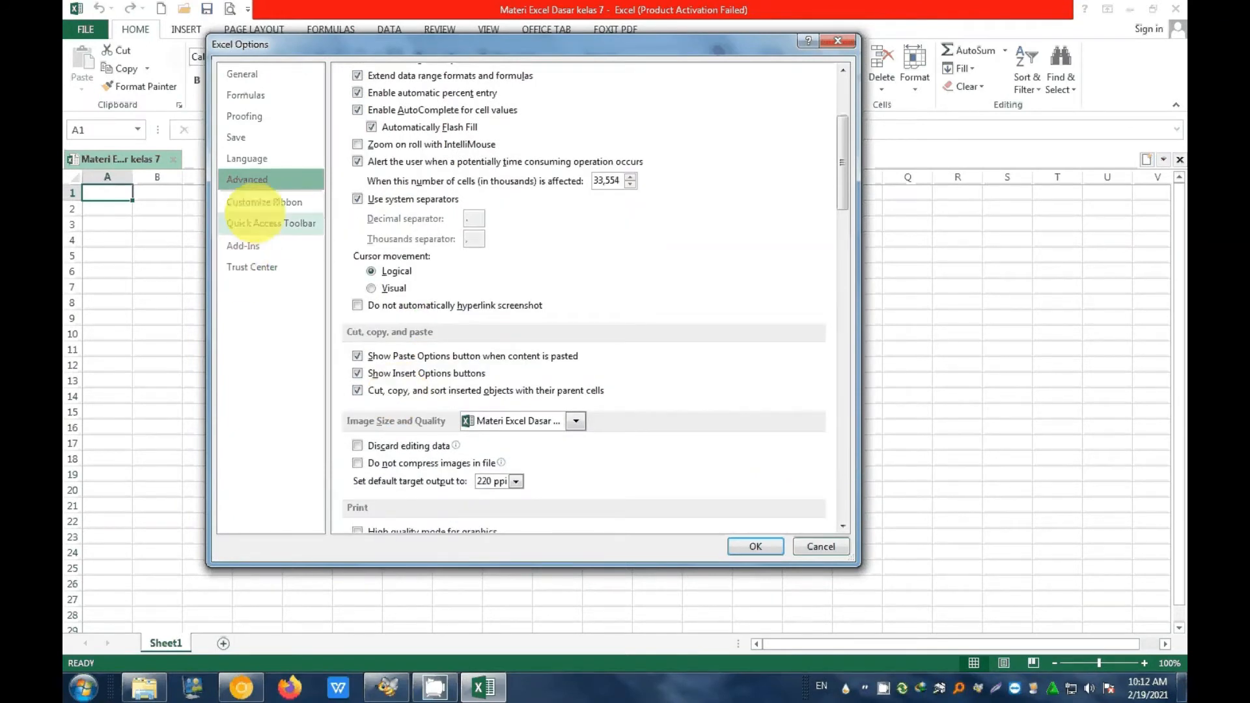
Customize the ribbon to show the Developer tab and hide the FOXIT PDF tab.
left_click(264, 202)
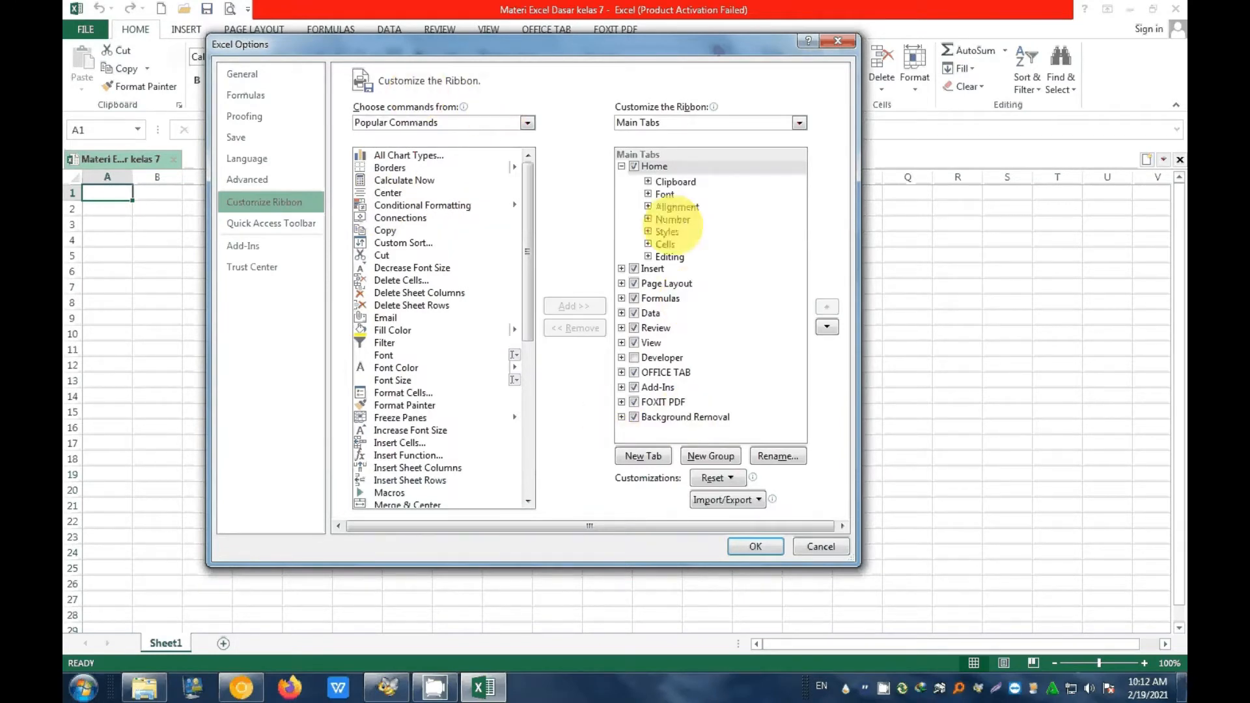
left_click_drag(529, 280, 516, 257)
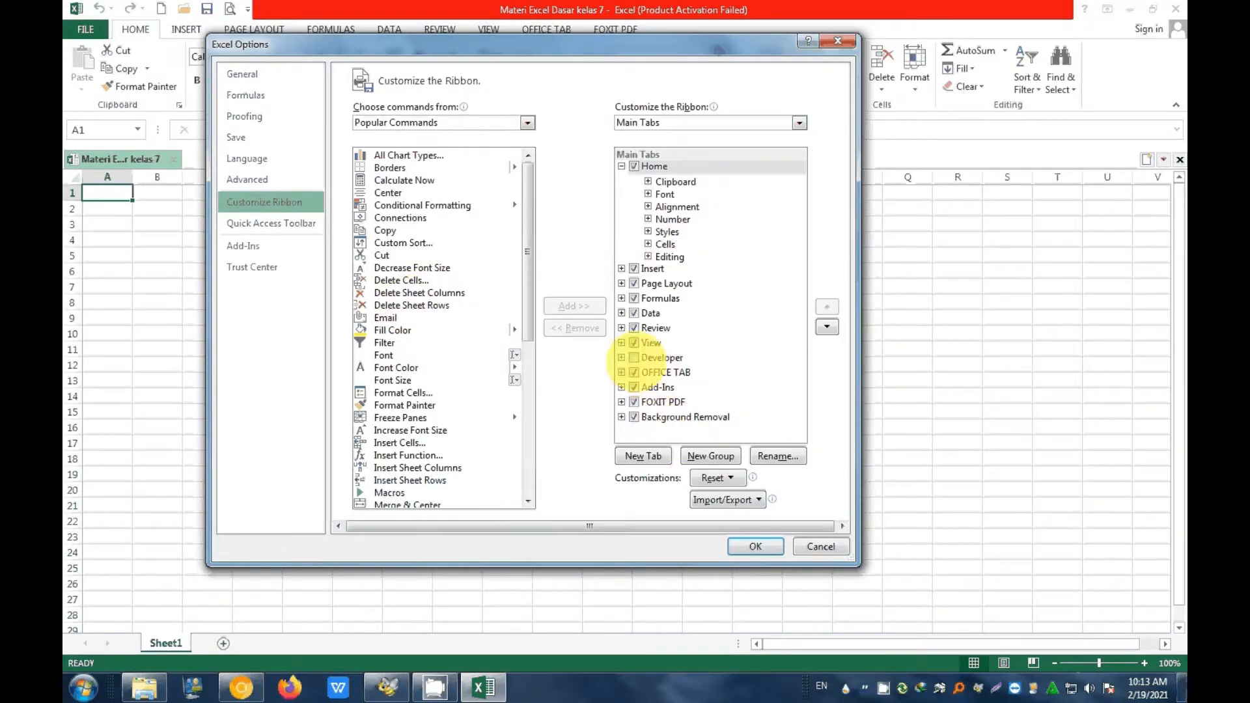
left_click(634, 357)
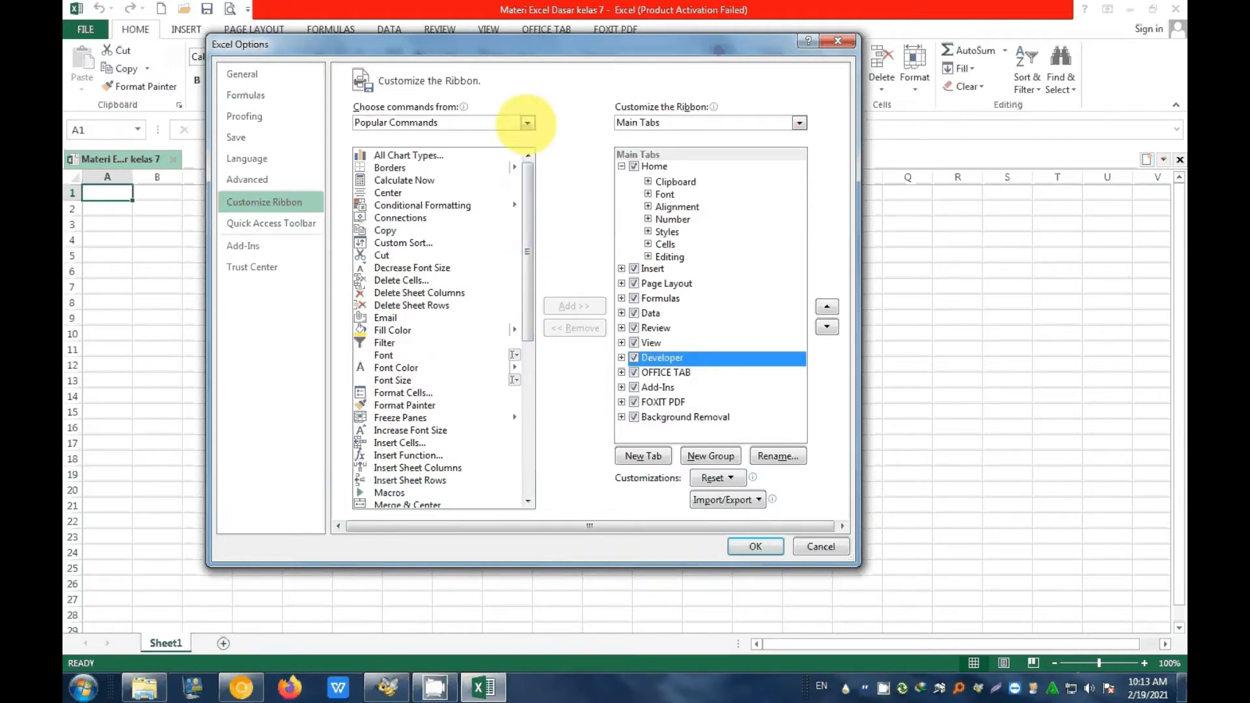
left_click(527, 122)
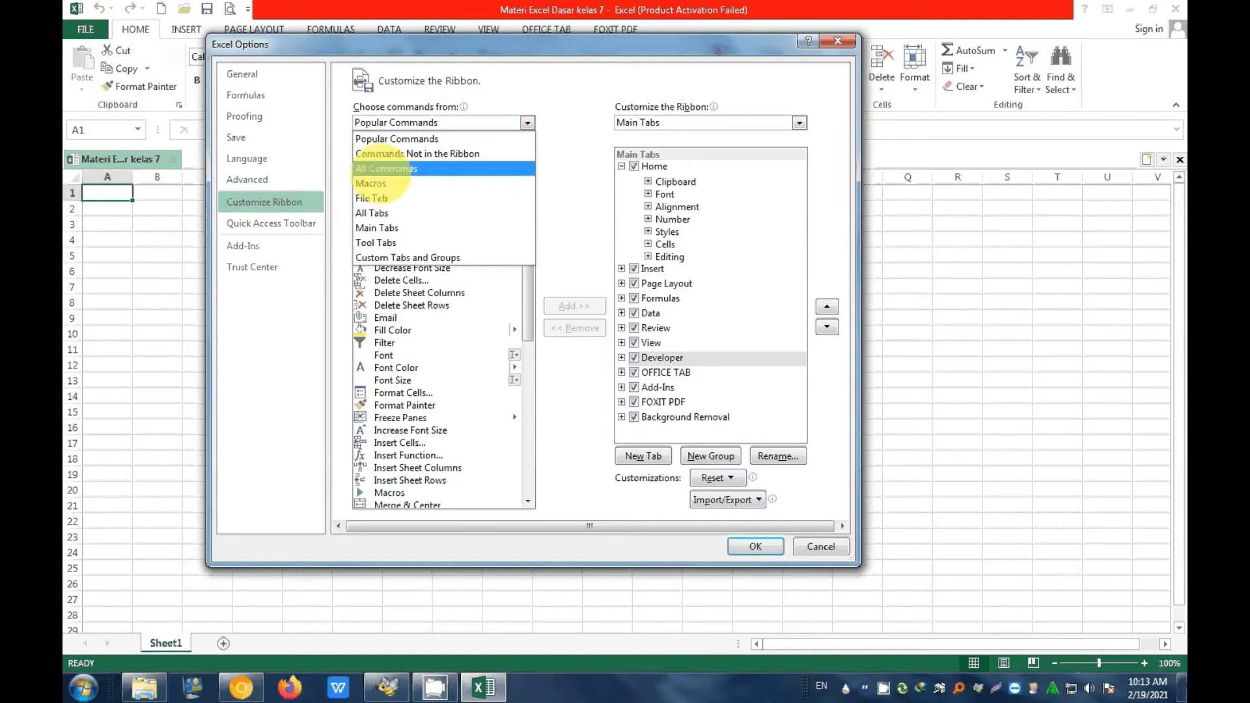
left_click(527, 122)
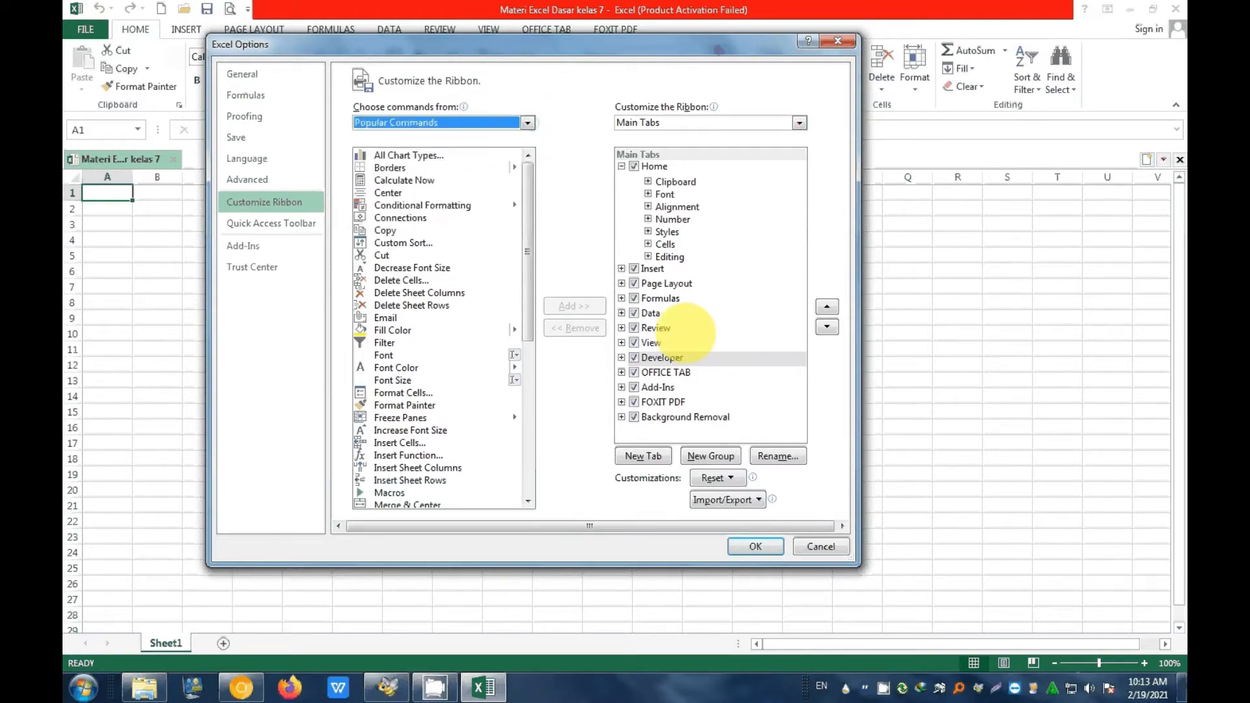
left_click(626, 358)
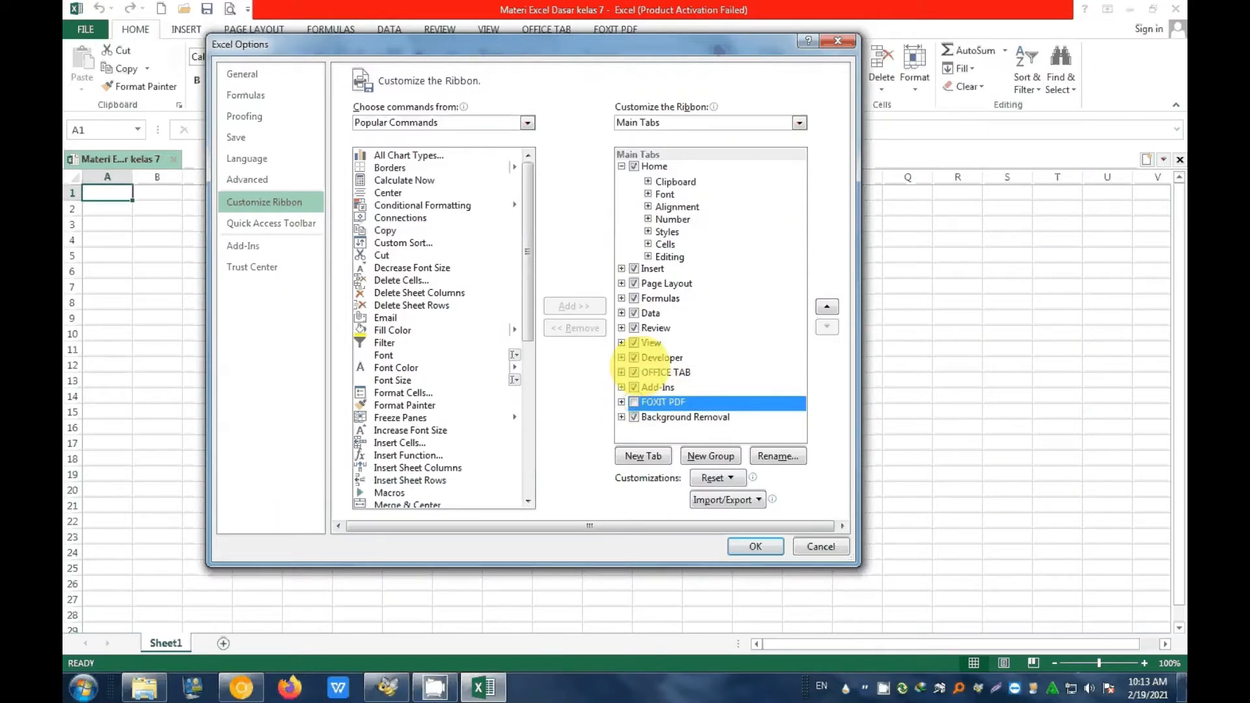
left_click(749, 547)
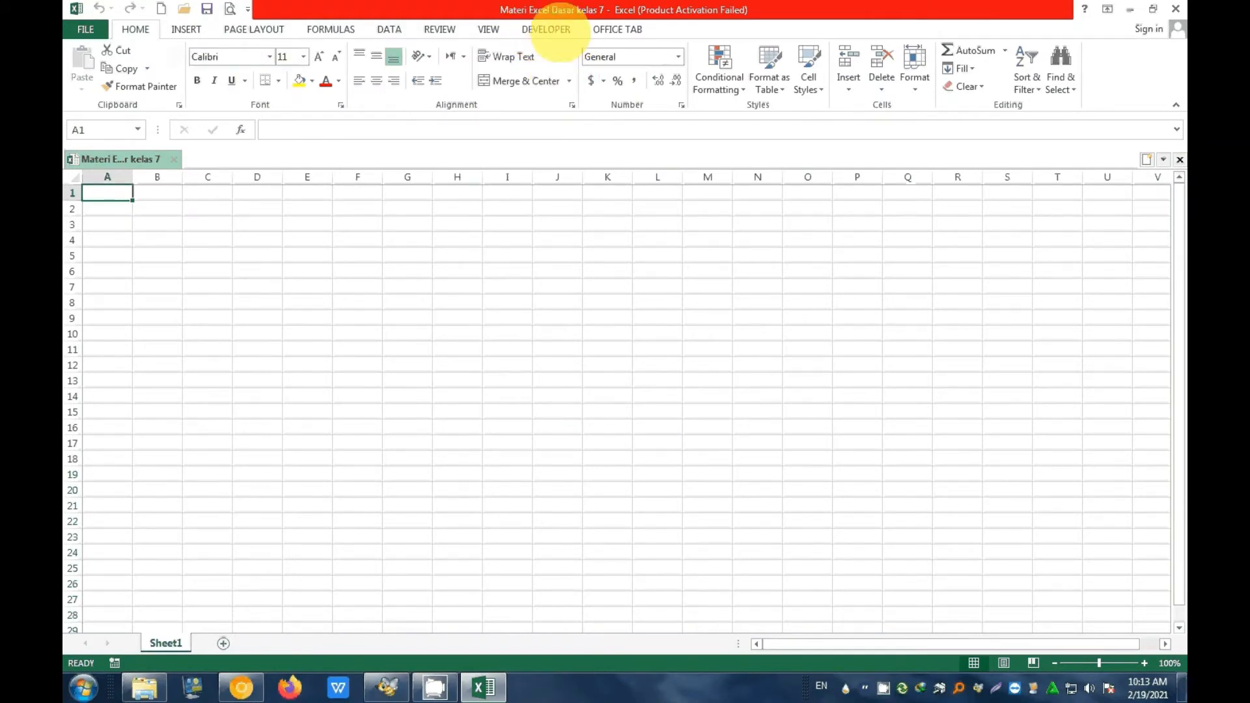
Restore the FOXIT PDF tab to the ribbon through the Excel Options.
left_click(90, 29)
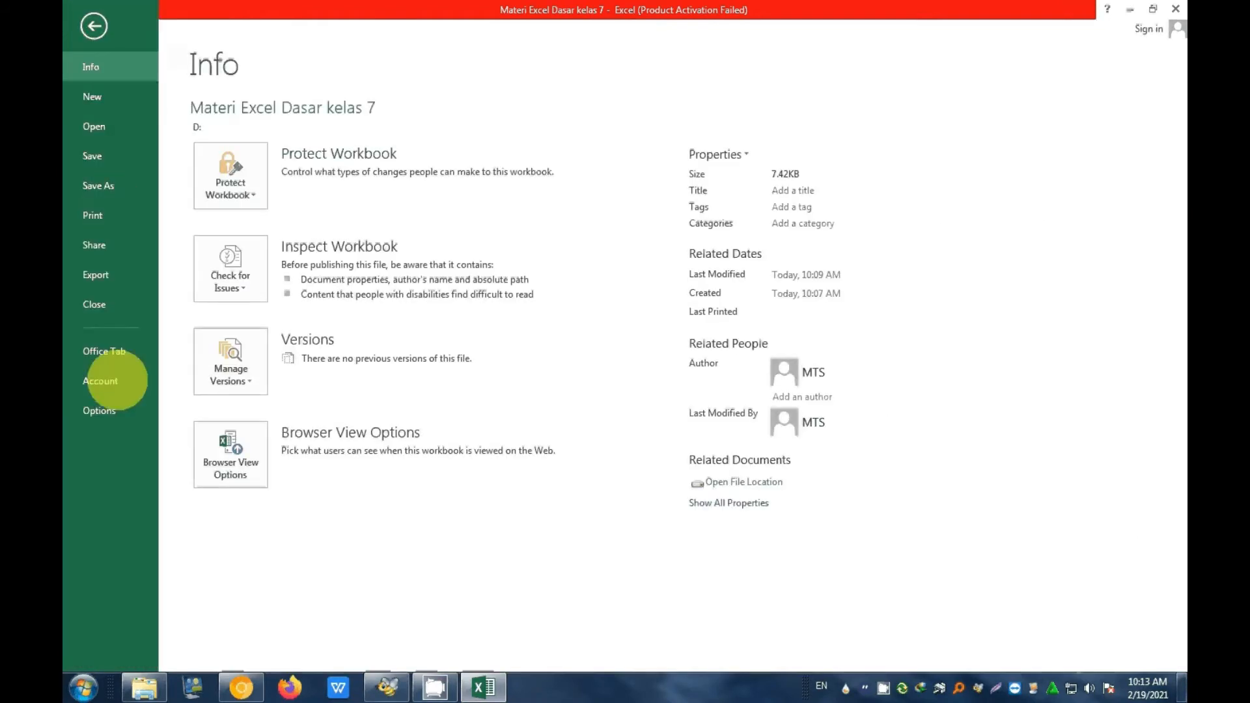
left_click(104, 410)
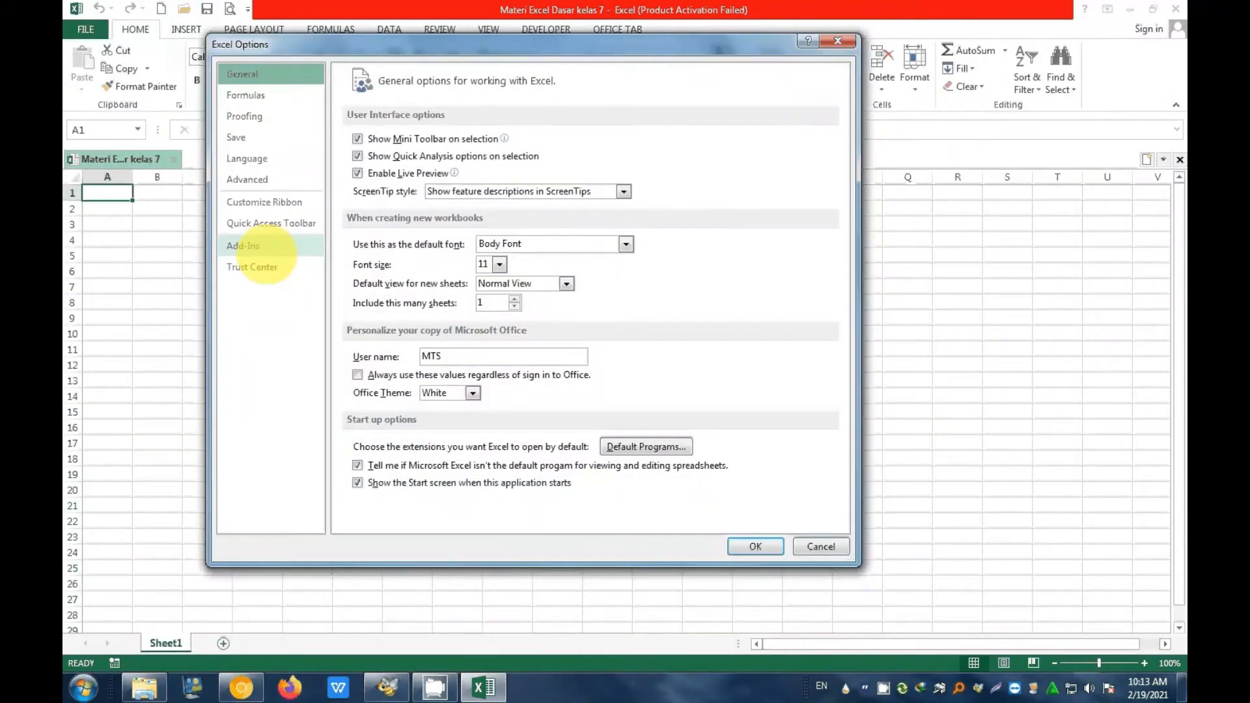
left_click(248, 179)
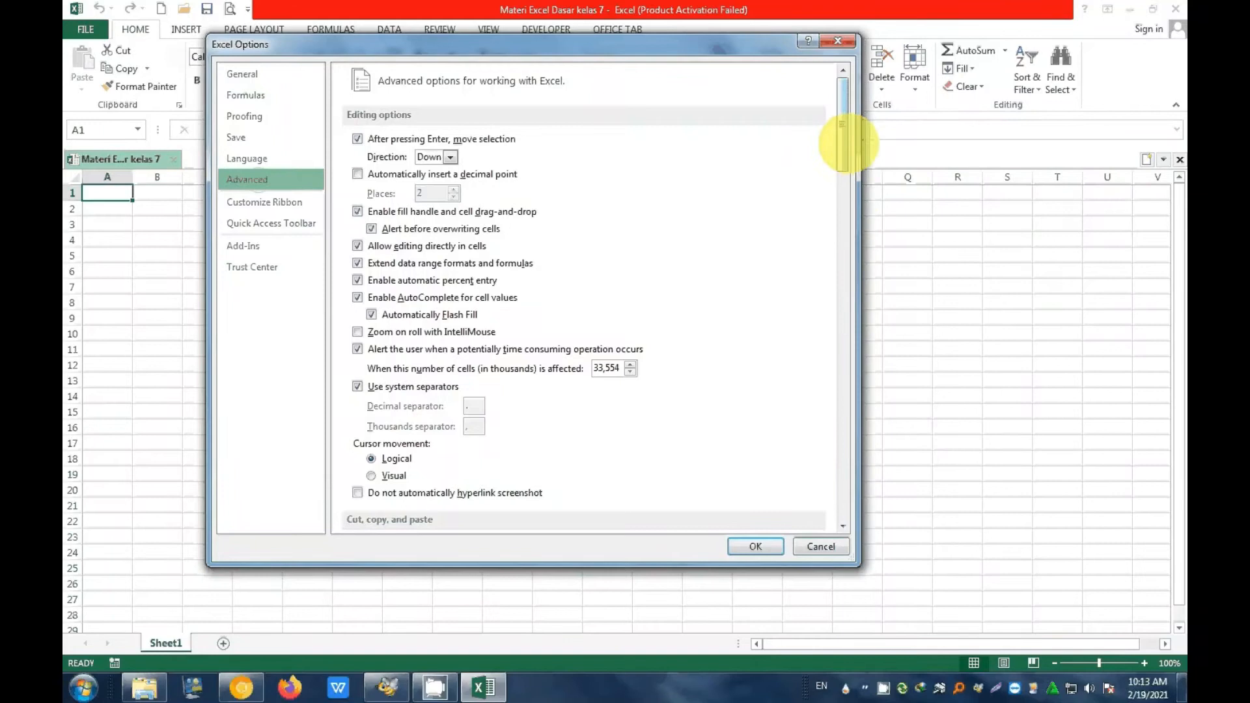
left_click(257, 202)
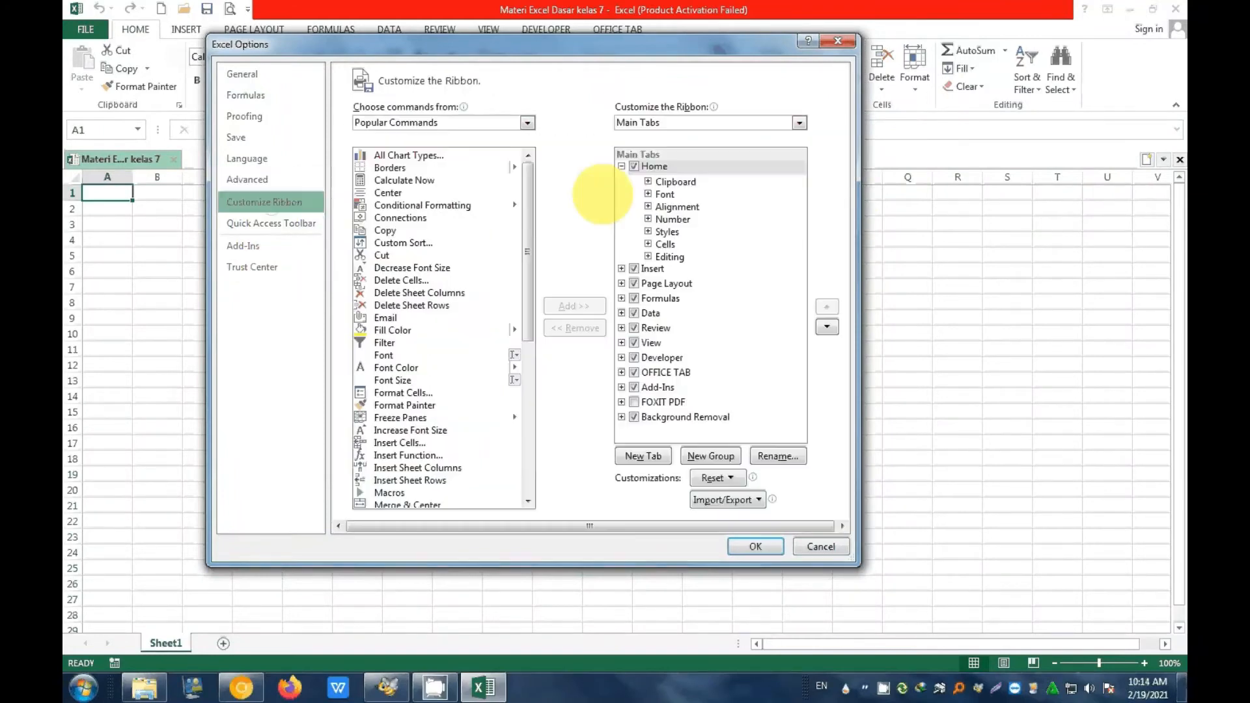
left_click(634, 402)
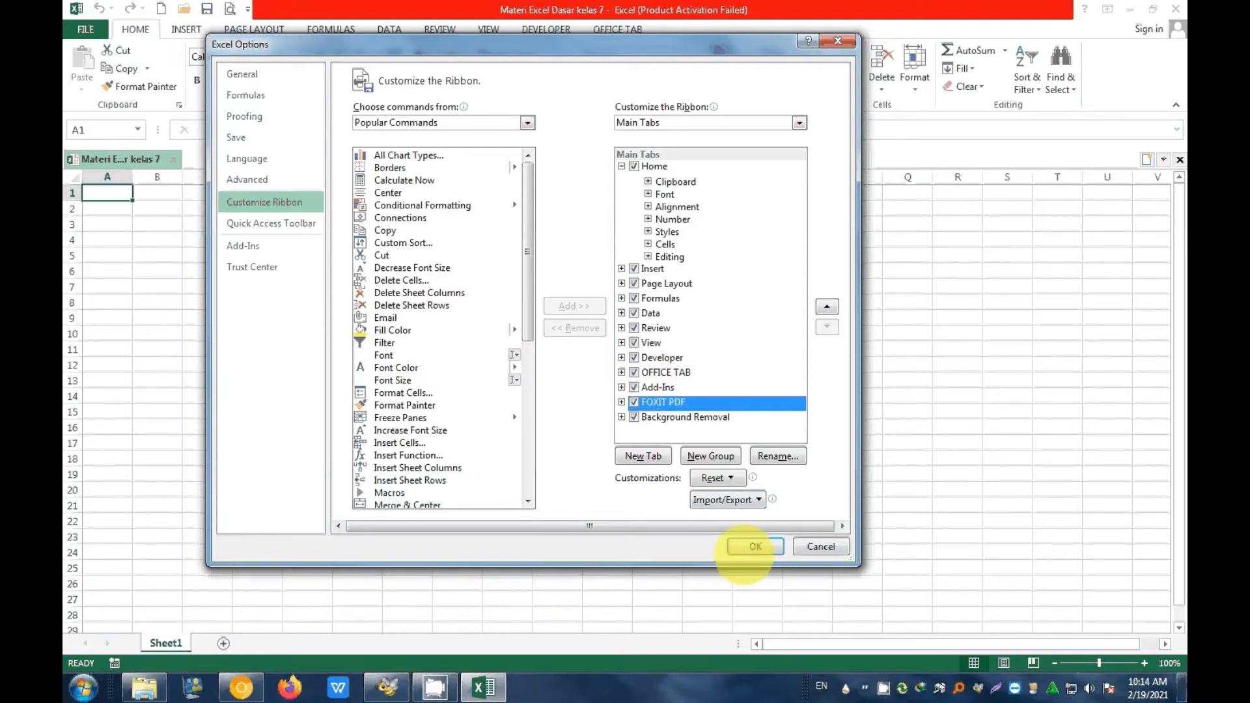
left_click(750, 546)
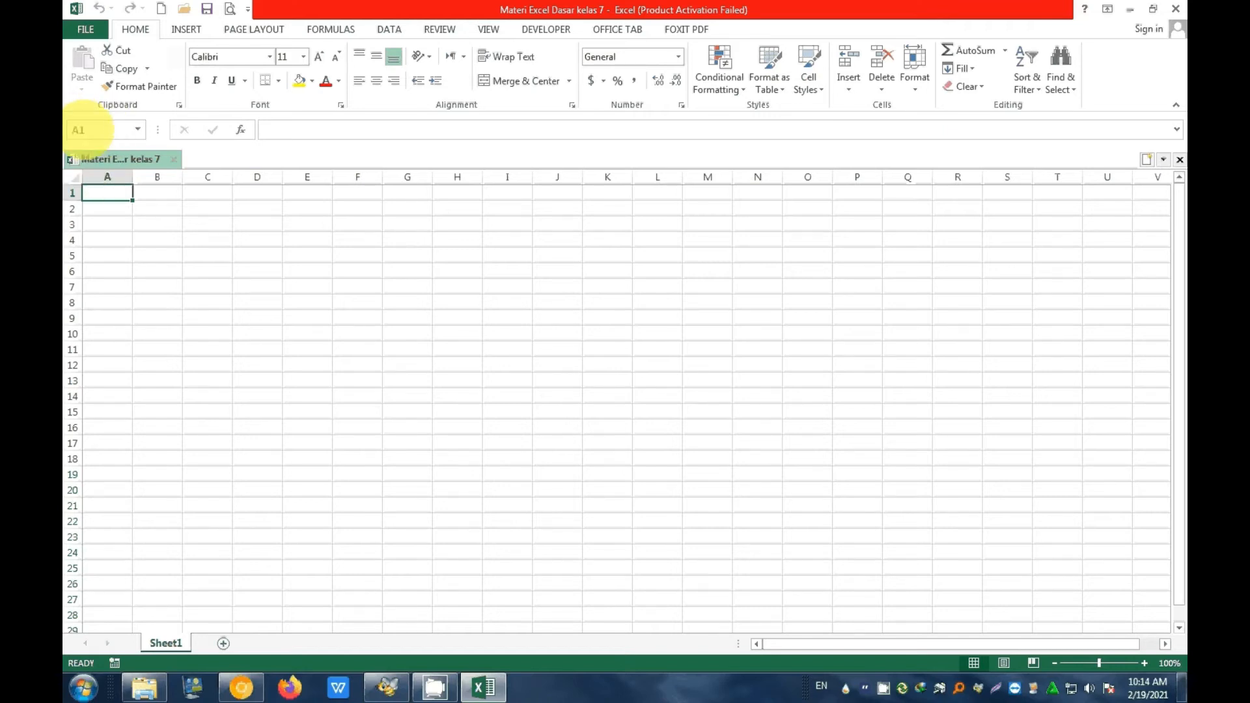
Select various cells across the sheet, including D7, A10, E10, L8 and I21, to examine their addresses in the Name Box.
left_click(267, 285)
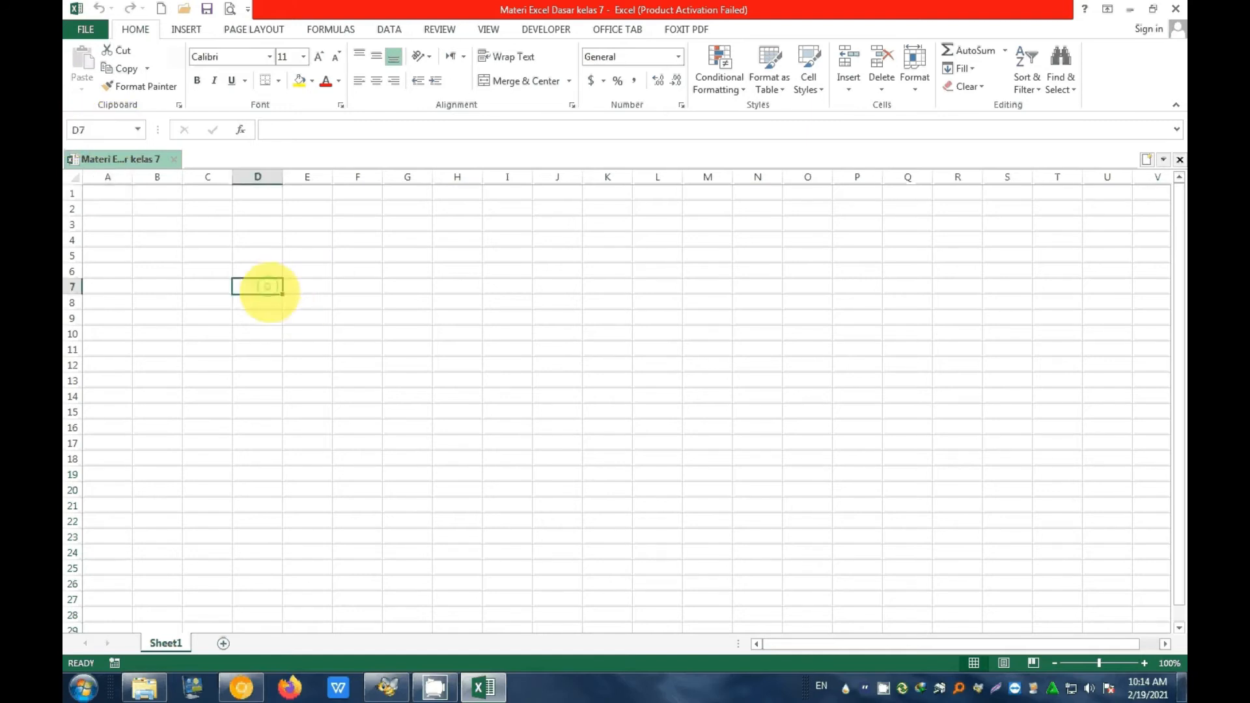
left_click(79, 129)
type("A10")
key("Return")
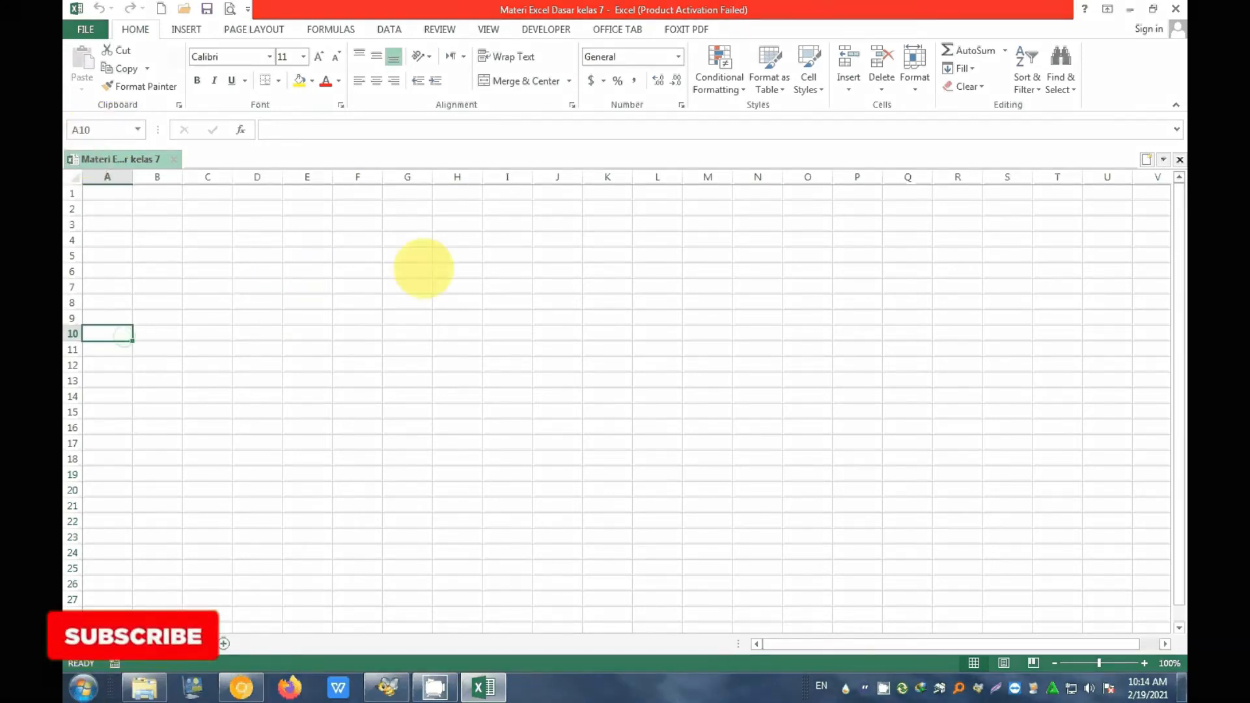
left_click(456, 275)
left_click(396, 463)
left_click(298, 329)
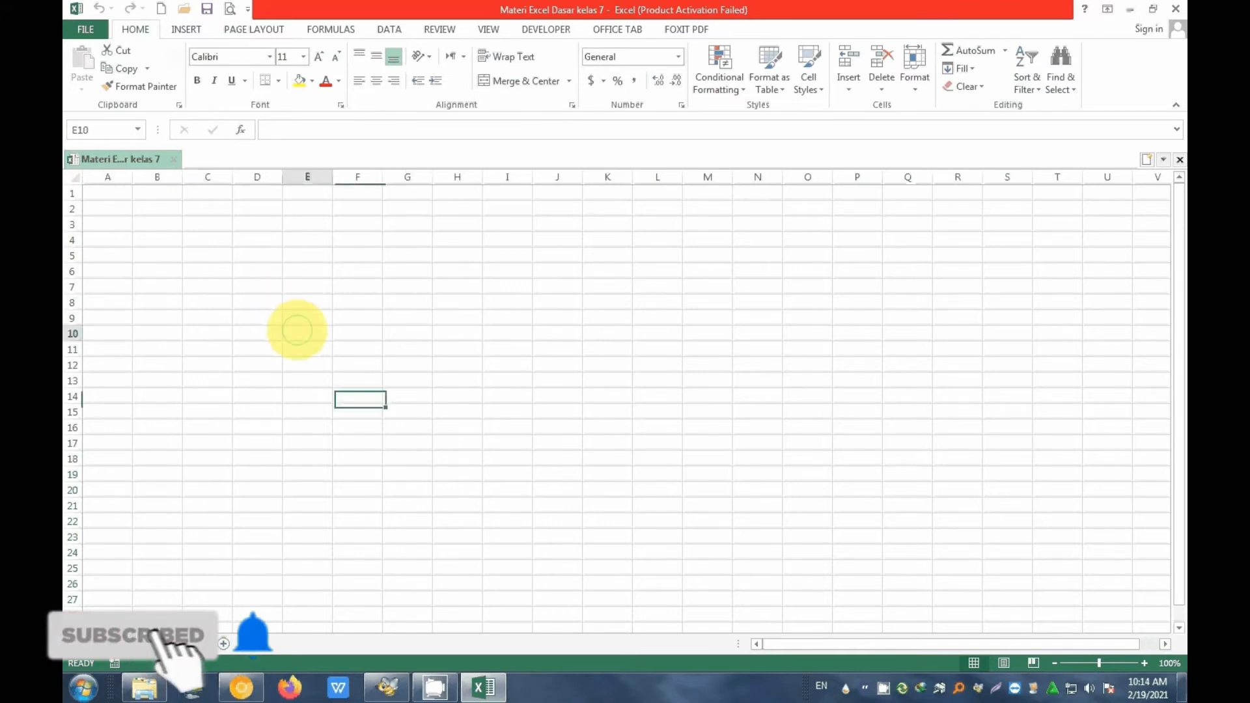
left_click(230, 368)
left_click(665, 308)
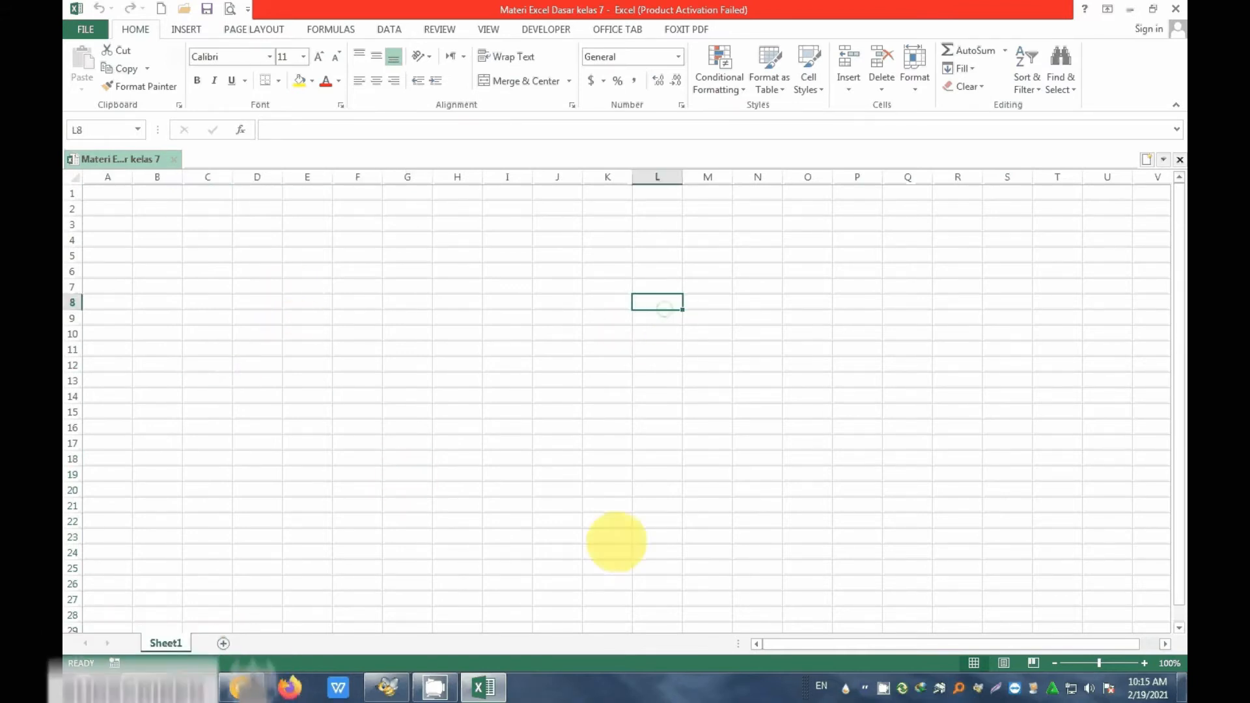
left_click(516, 507)
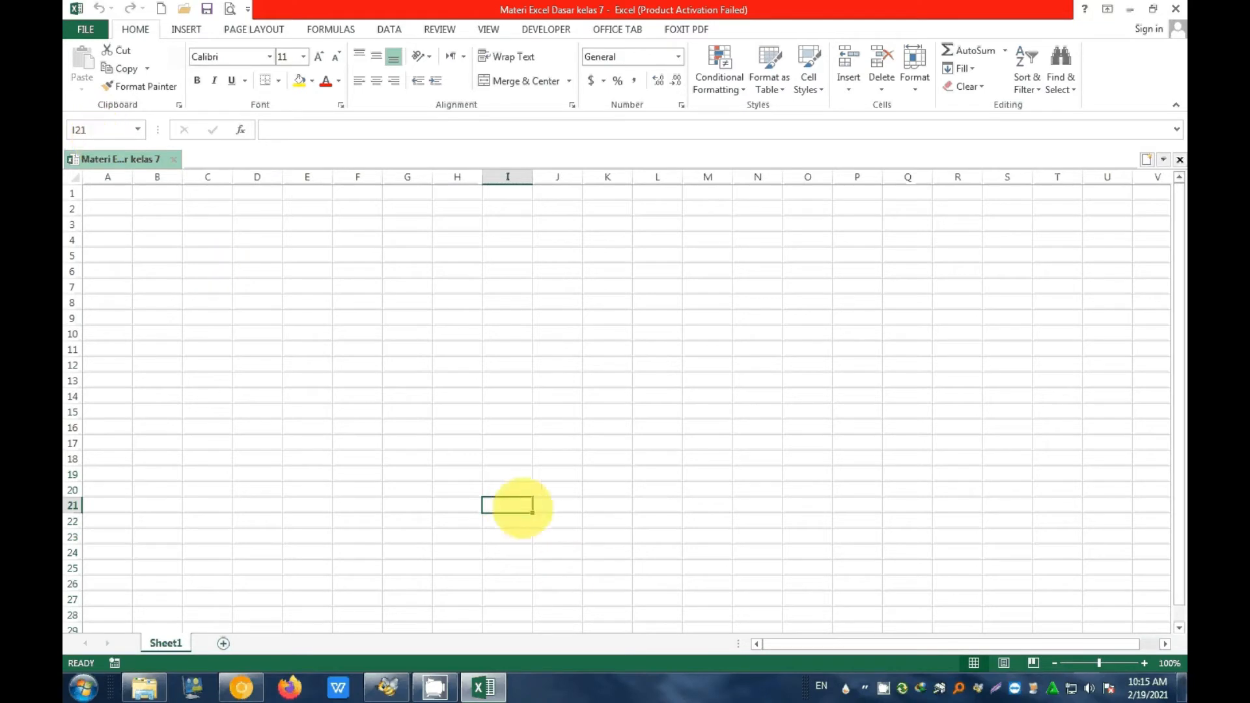
Examine the most recently used functions offered by Insert Function for cell A1, and leave without inserting one.
left_click(121, 195)
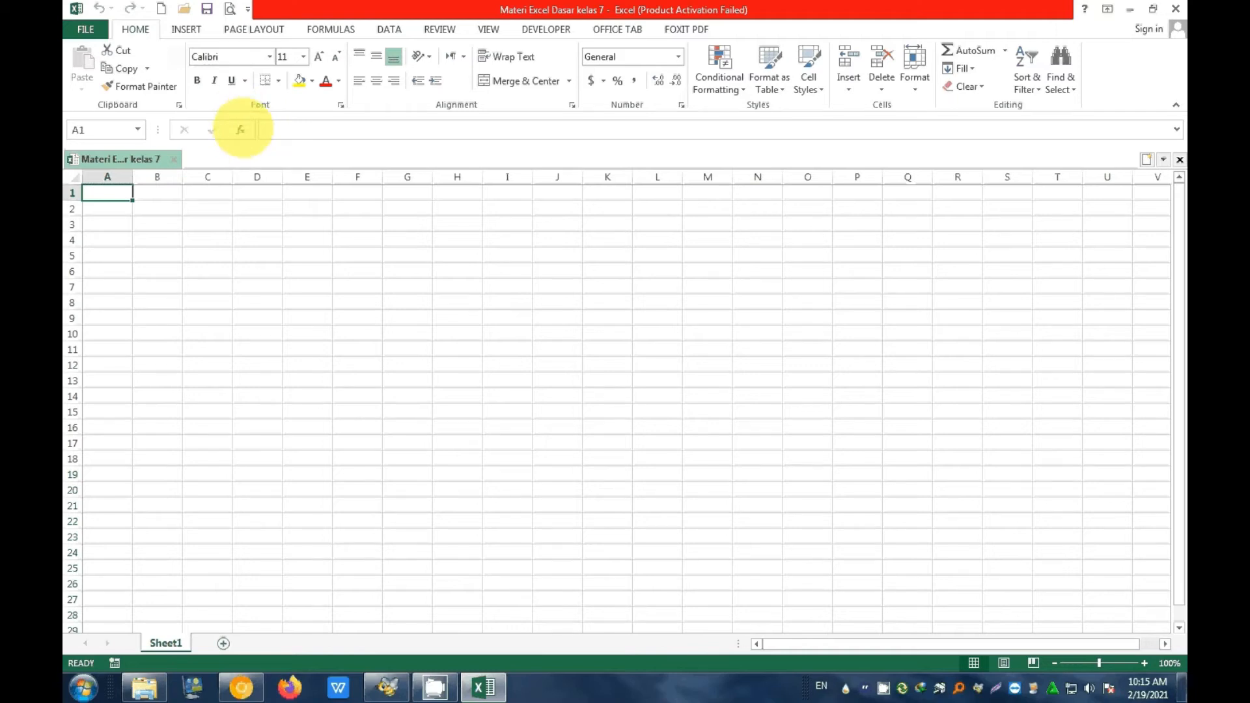
left_click(240, 129)
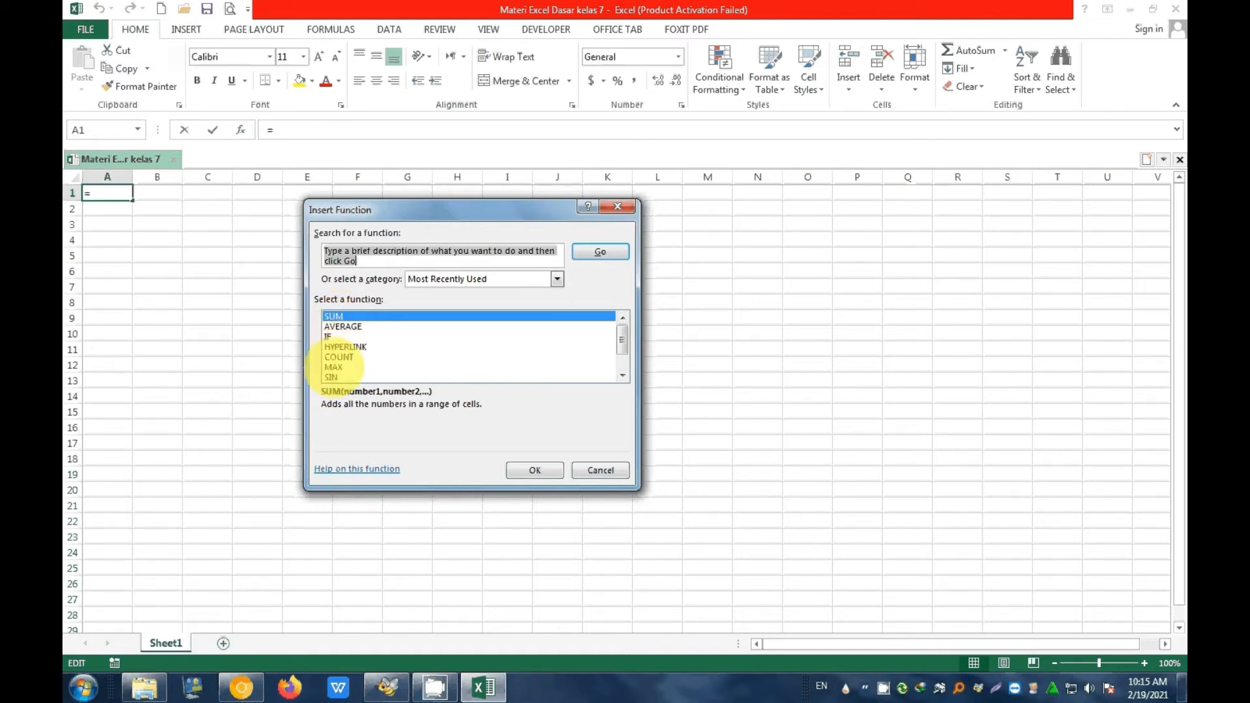
left_click_drag(624, 339, 625, 357)
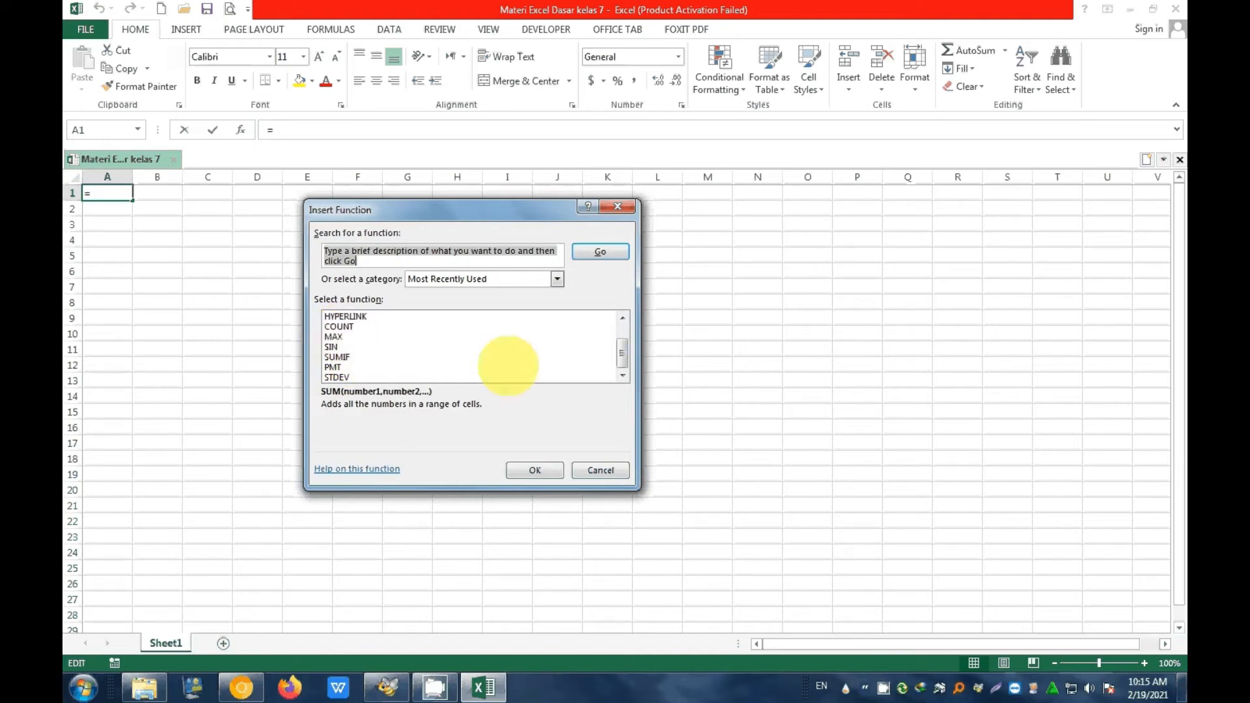
scroll(624, 345, "up", 1)
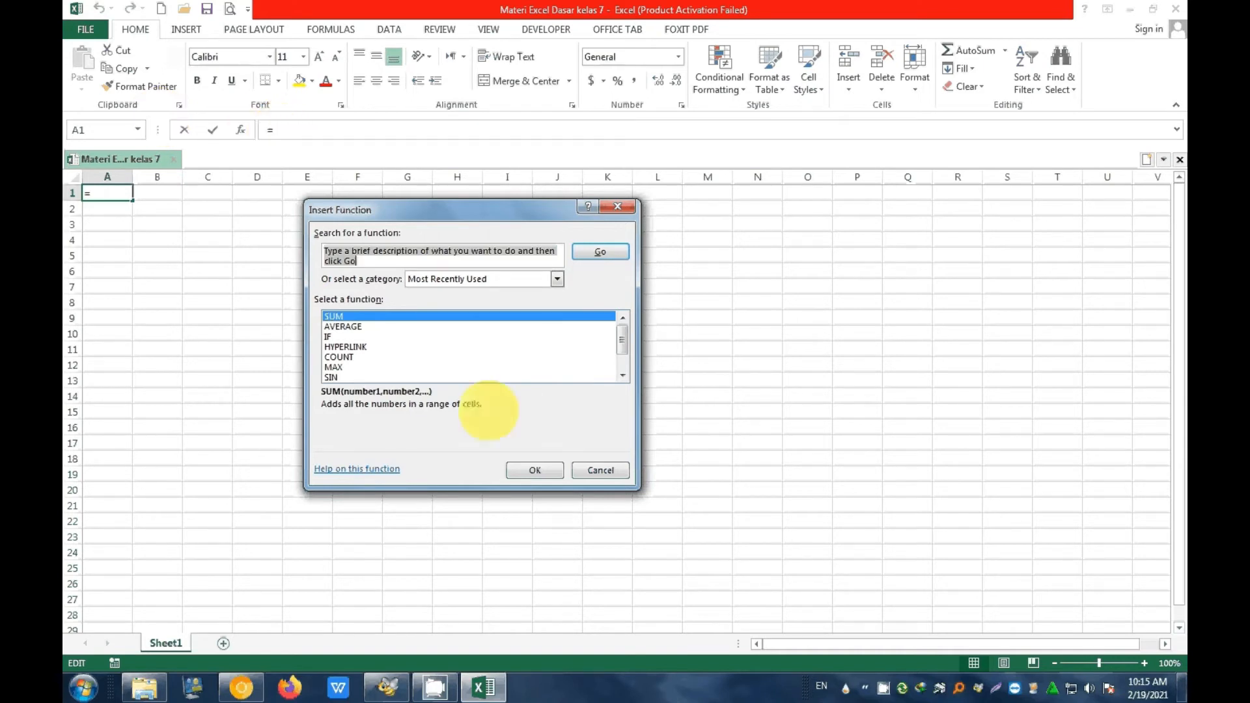
left_click(601, 471)
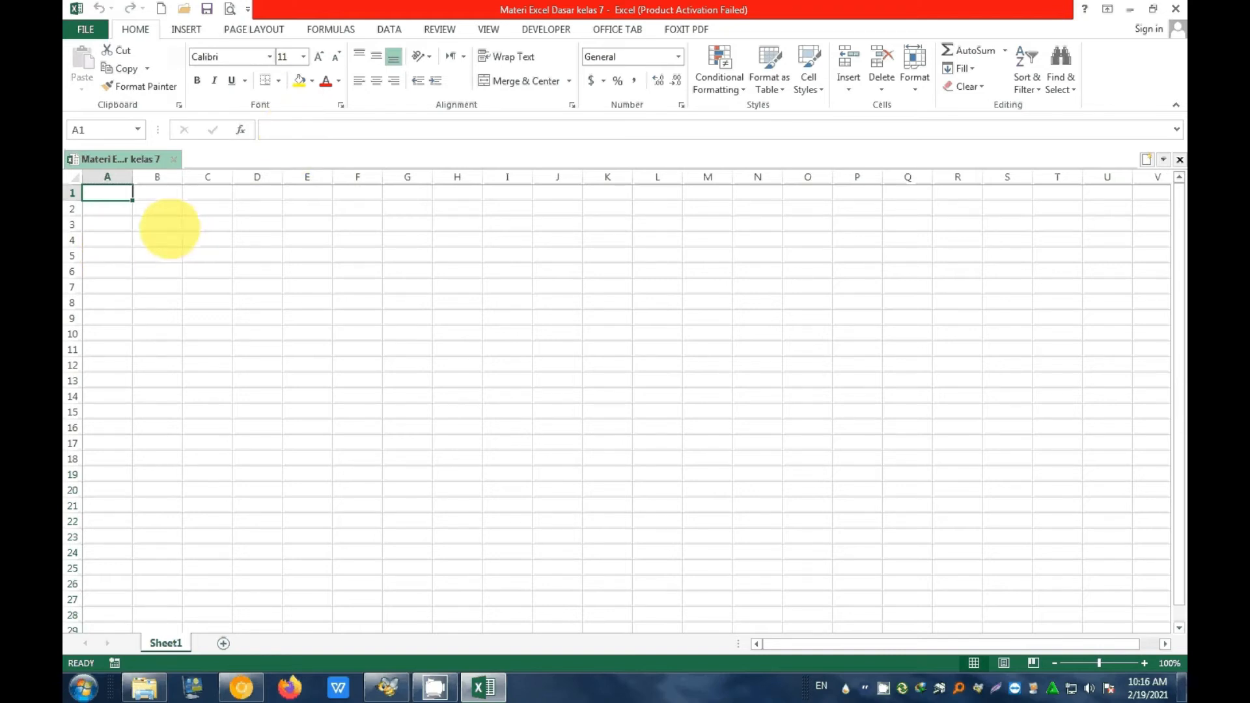
Enter "no" in cell A1 and "nama" in B1, and check each cell's content in the formula bar.
type("no")
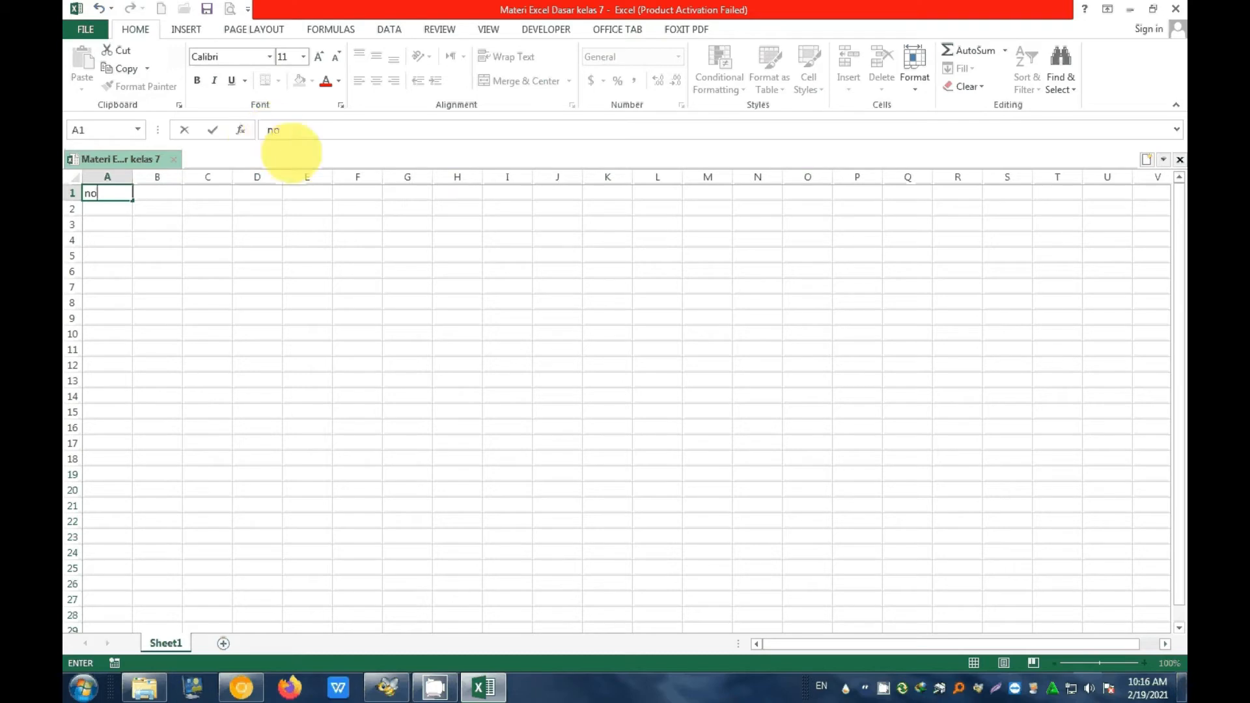
left_click(166, 191)
type("nama")
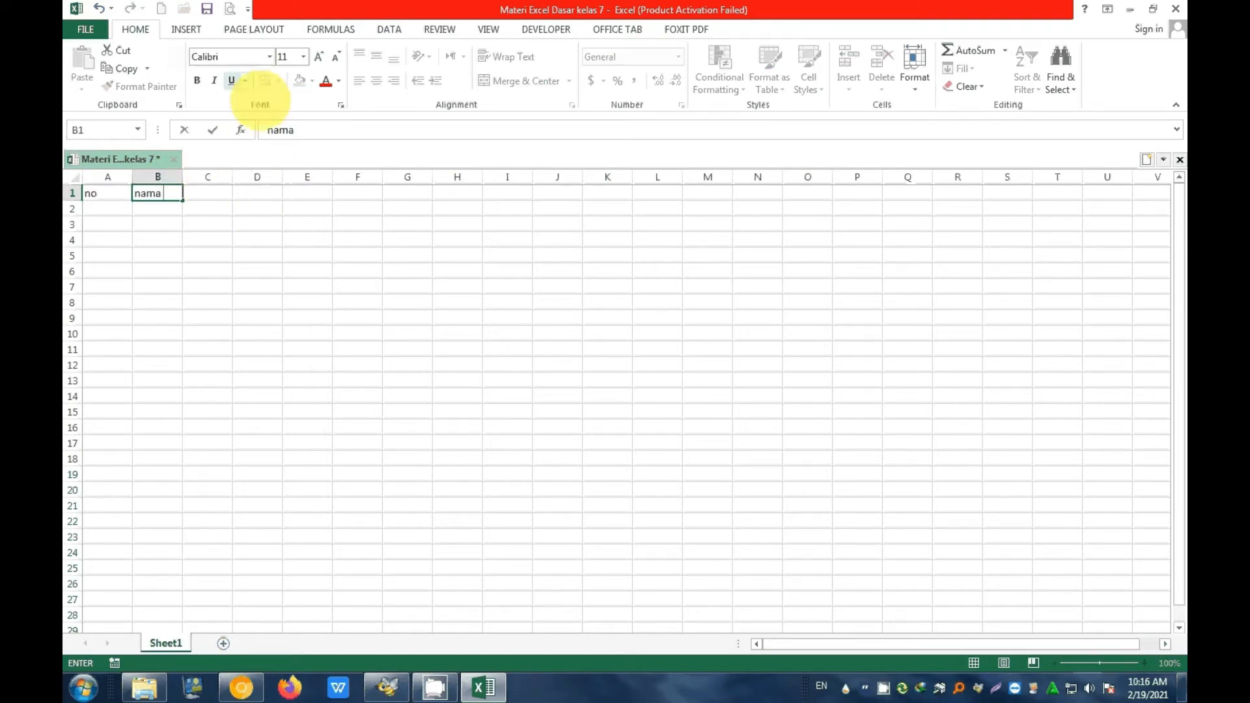
left_click(103, 194)
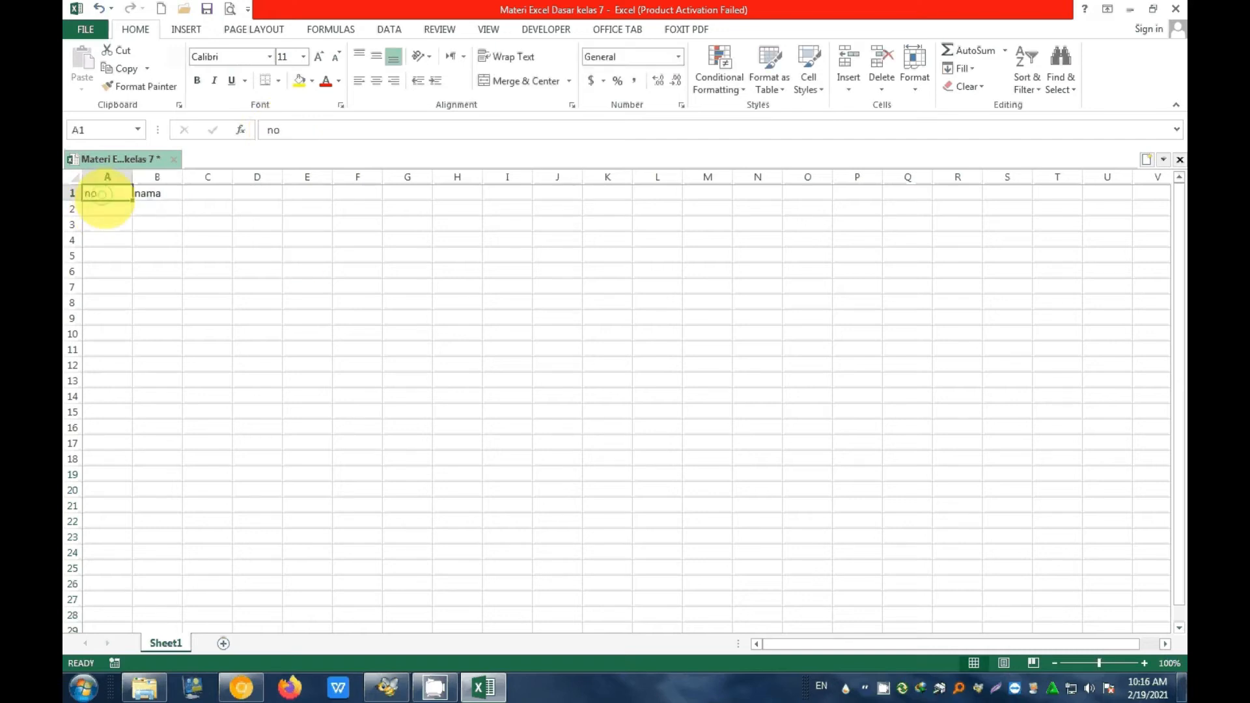
left_click(166, 192)
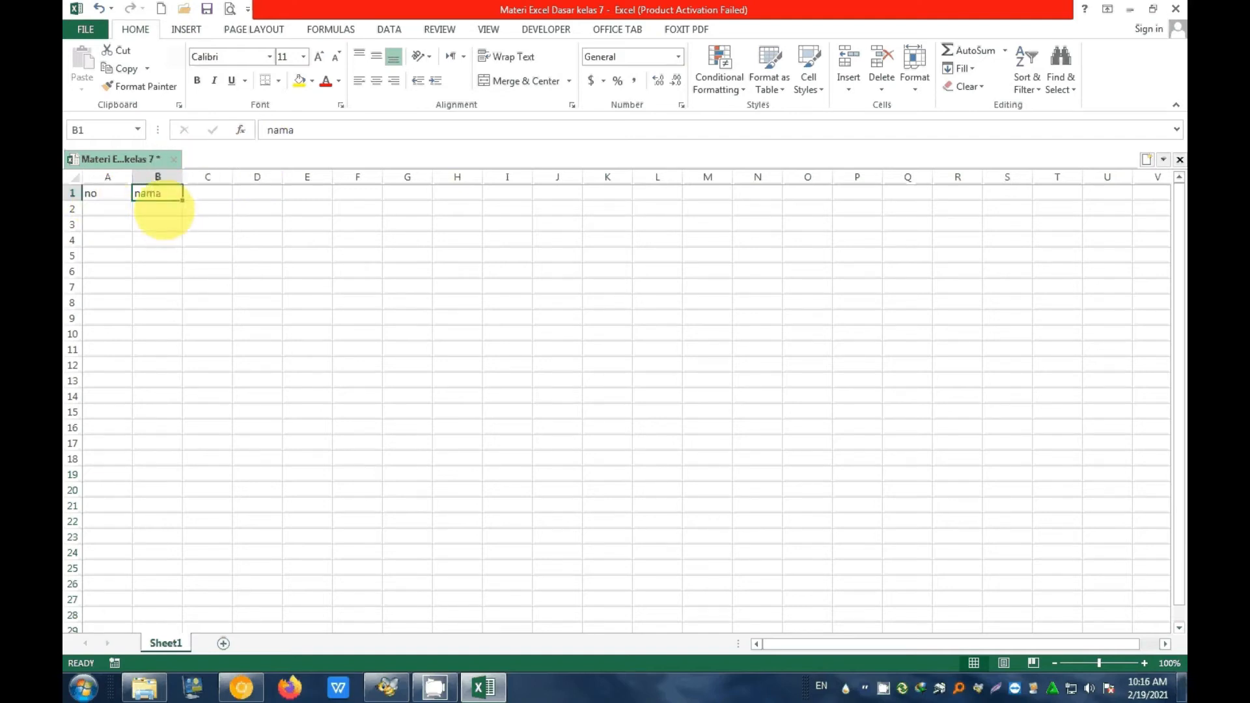
Replace the content of cell A1 with "daftar hadir peserta ujian".
left_click(164, 210)
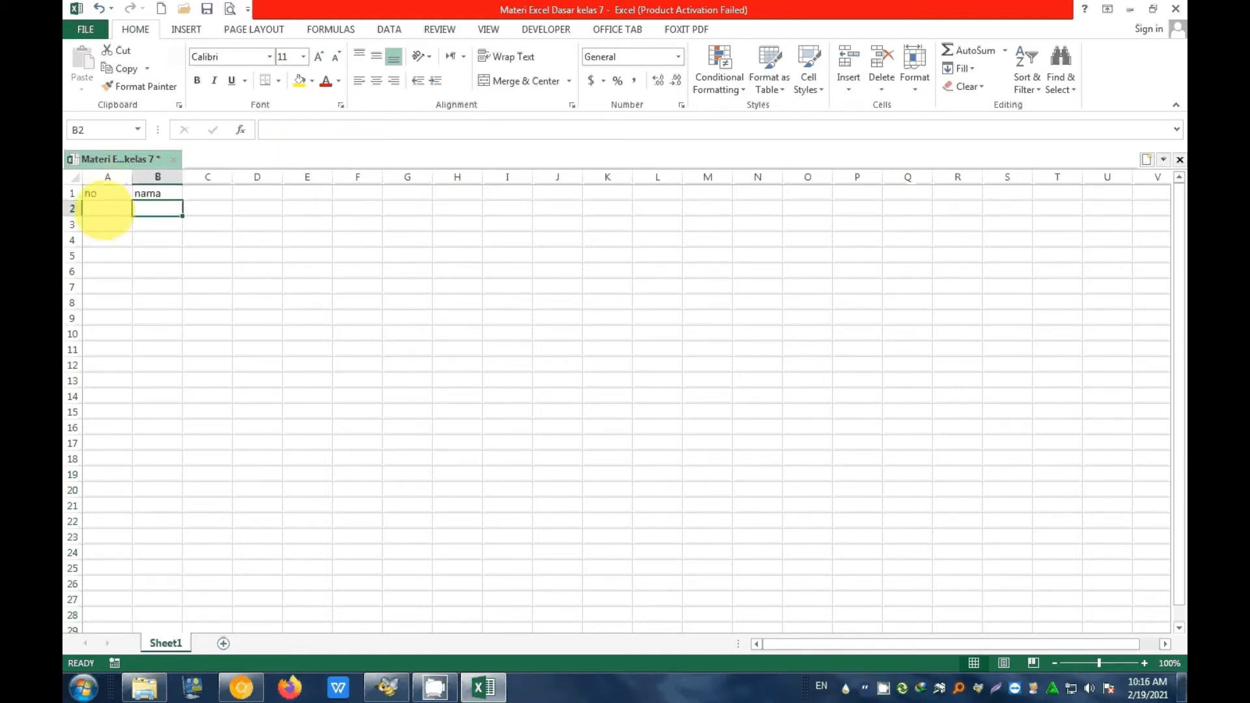
left_click(104, 209)
left_click(94, 194)
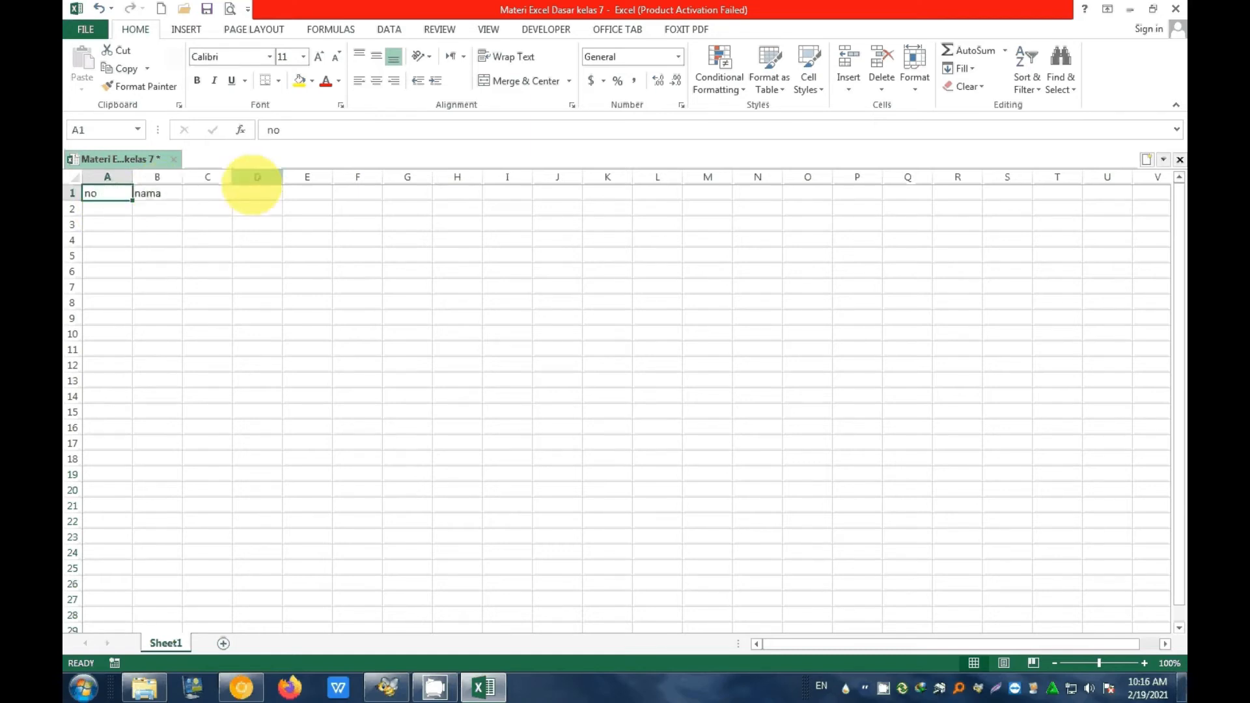
type("daftar")
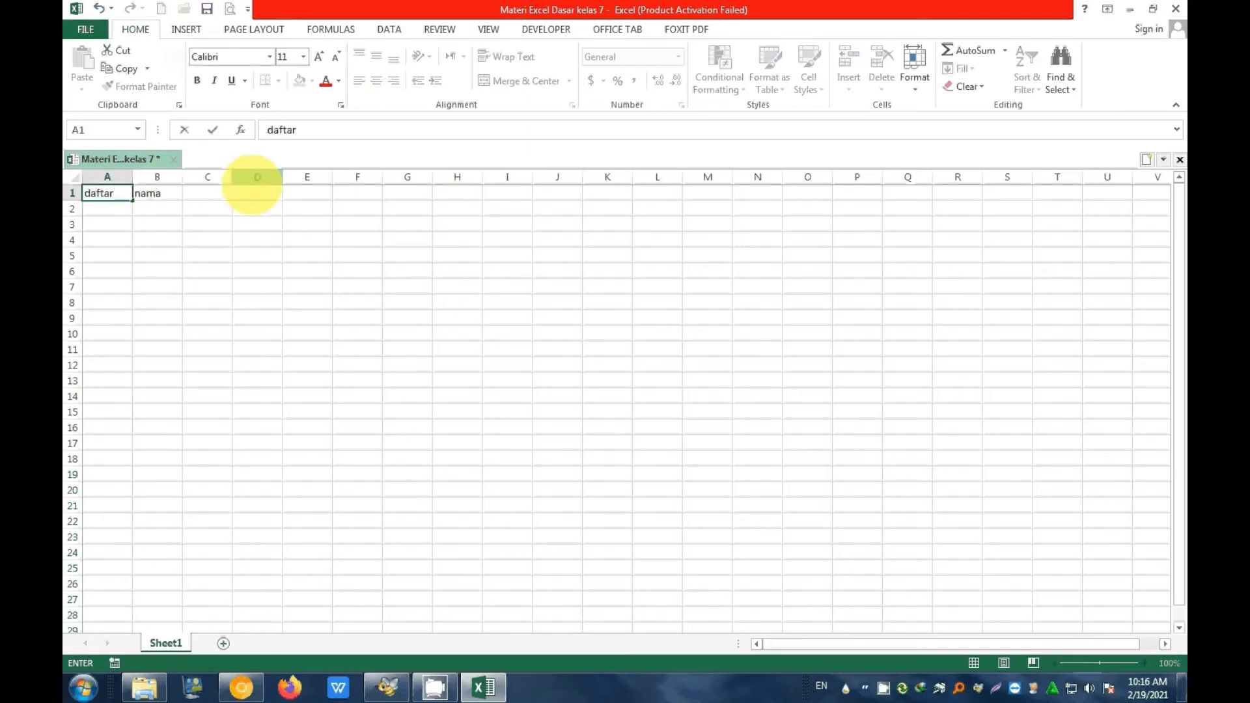
type(" hadir peserta")
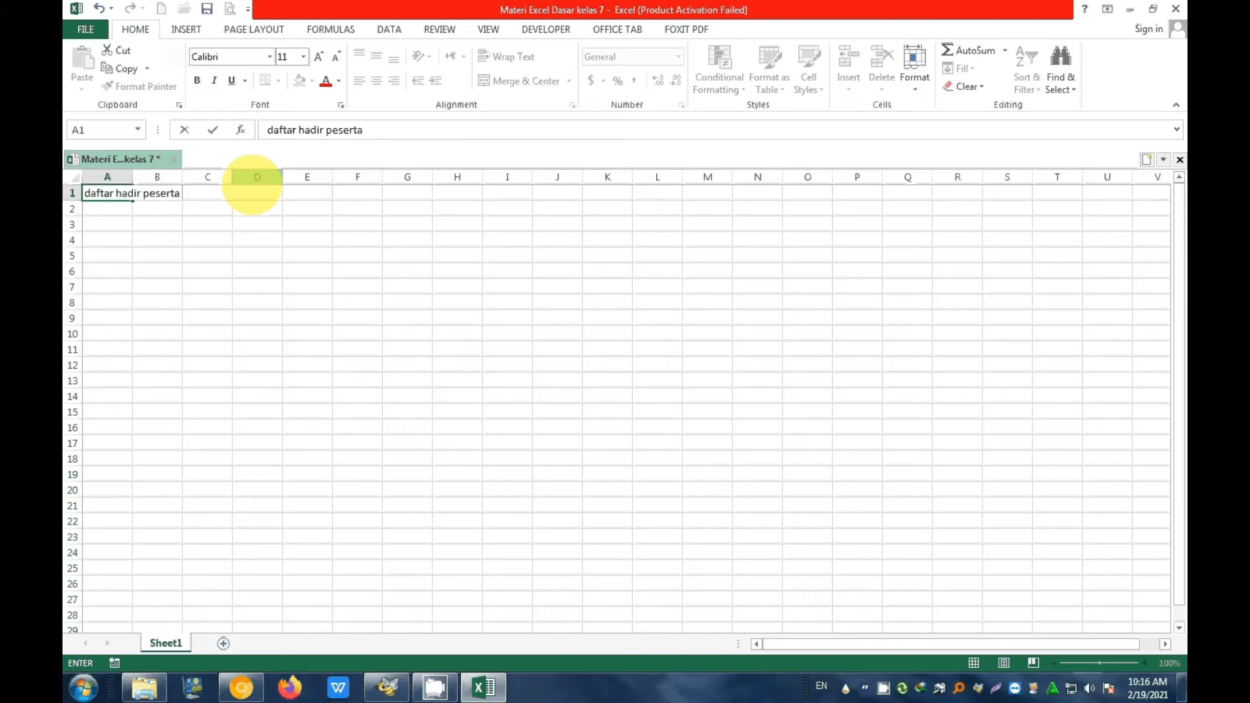
type(" ujian")
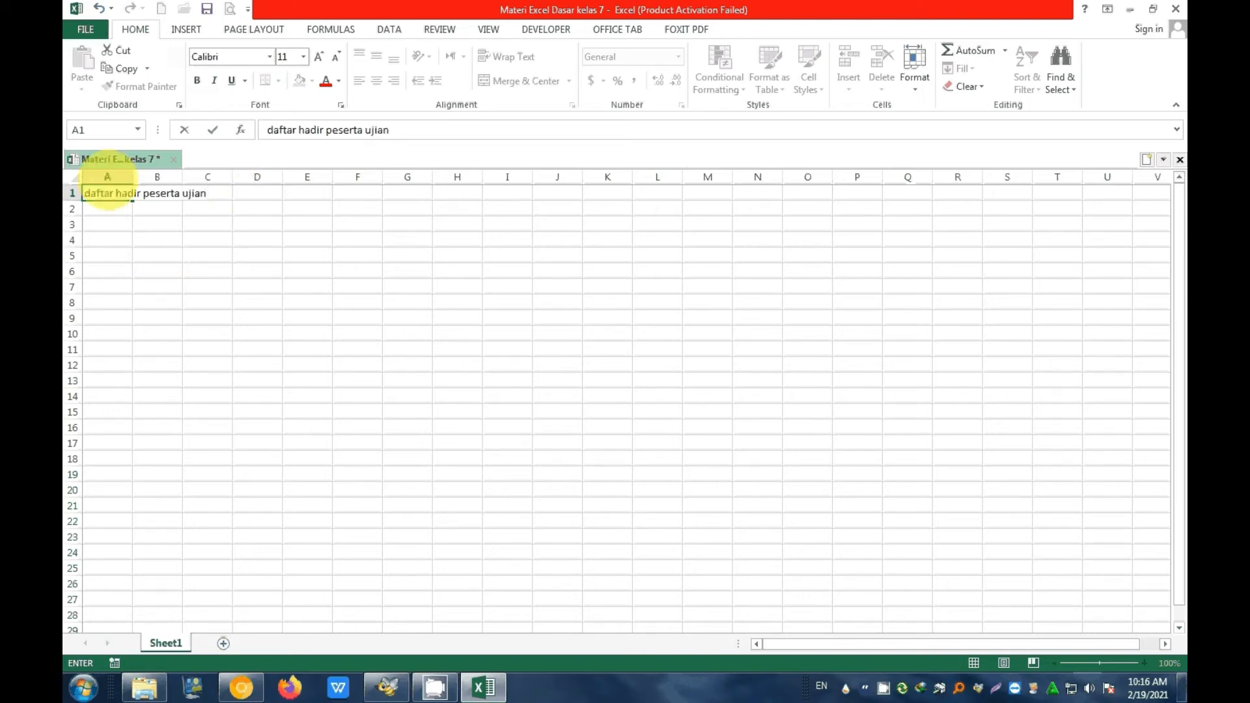
left_click(176, 288)
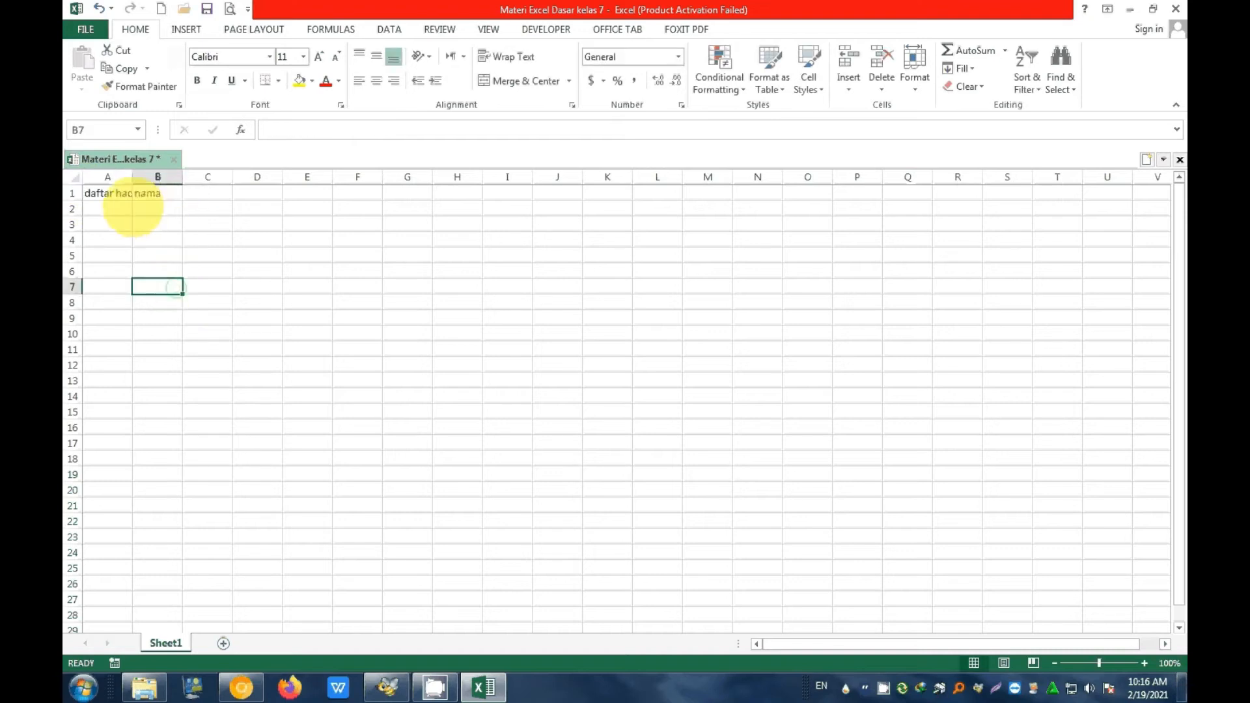
Clear the content of cell B1.
left_click(152, 194)
key("Delete")
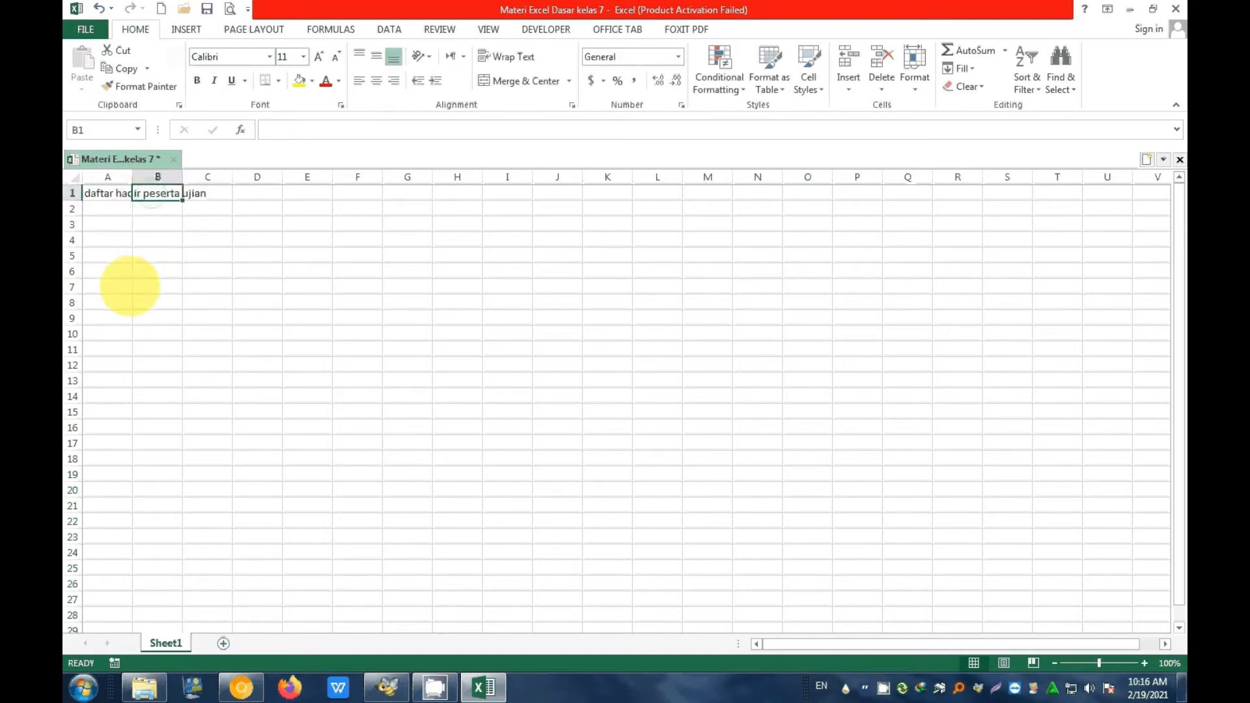
left_click(107, 272)
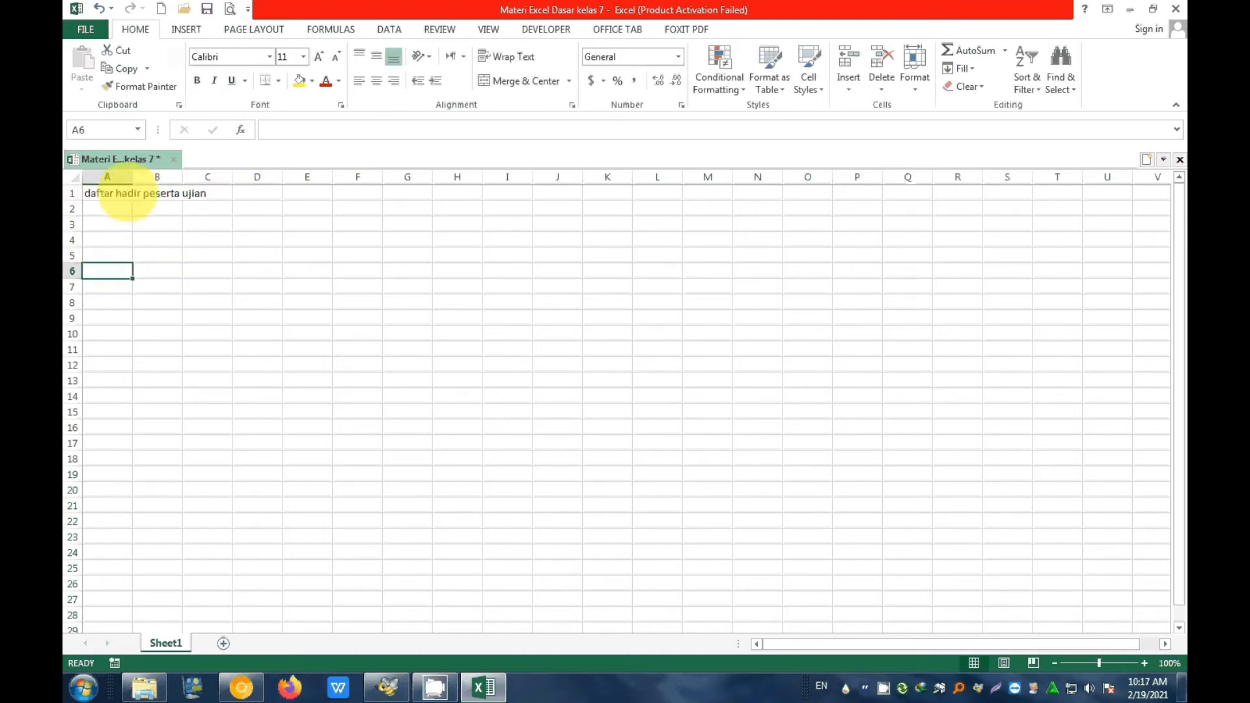
Select cells A1, B1 and C1 in turn to examine in the formula bar which one holds the overflowing text.
left_click(106, 196)
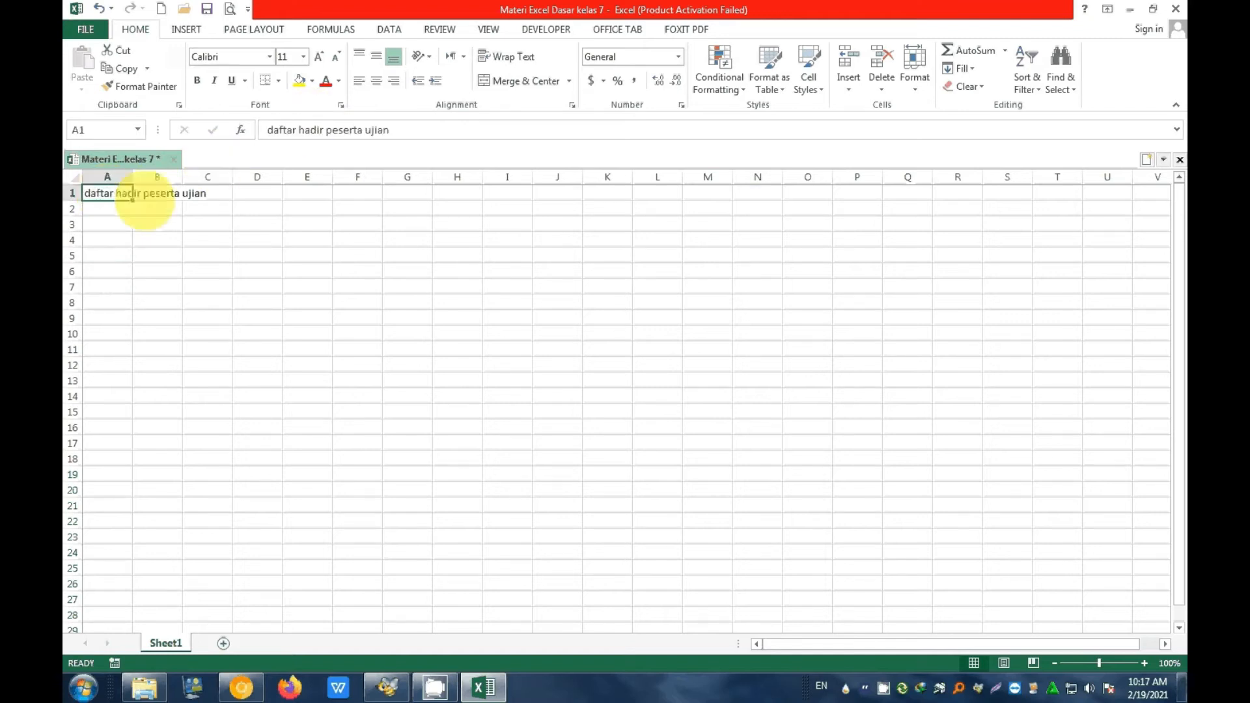
left_click(158, 195)
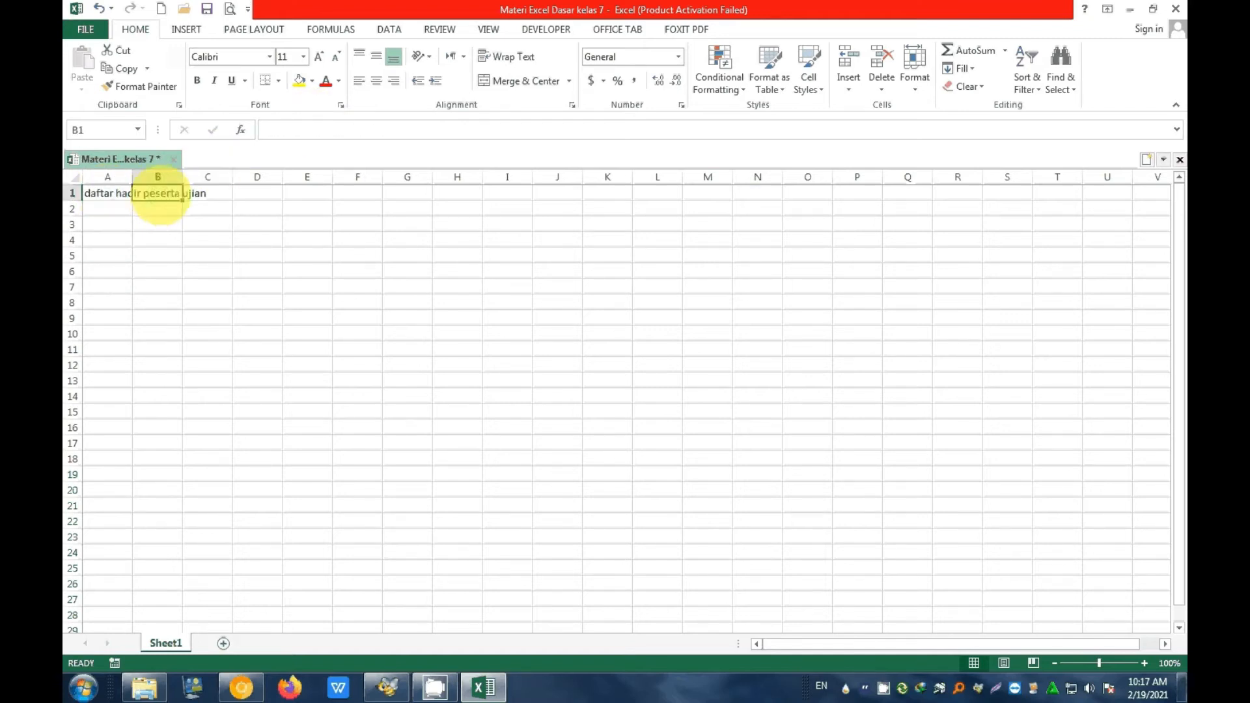
left_click(201, 196)
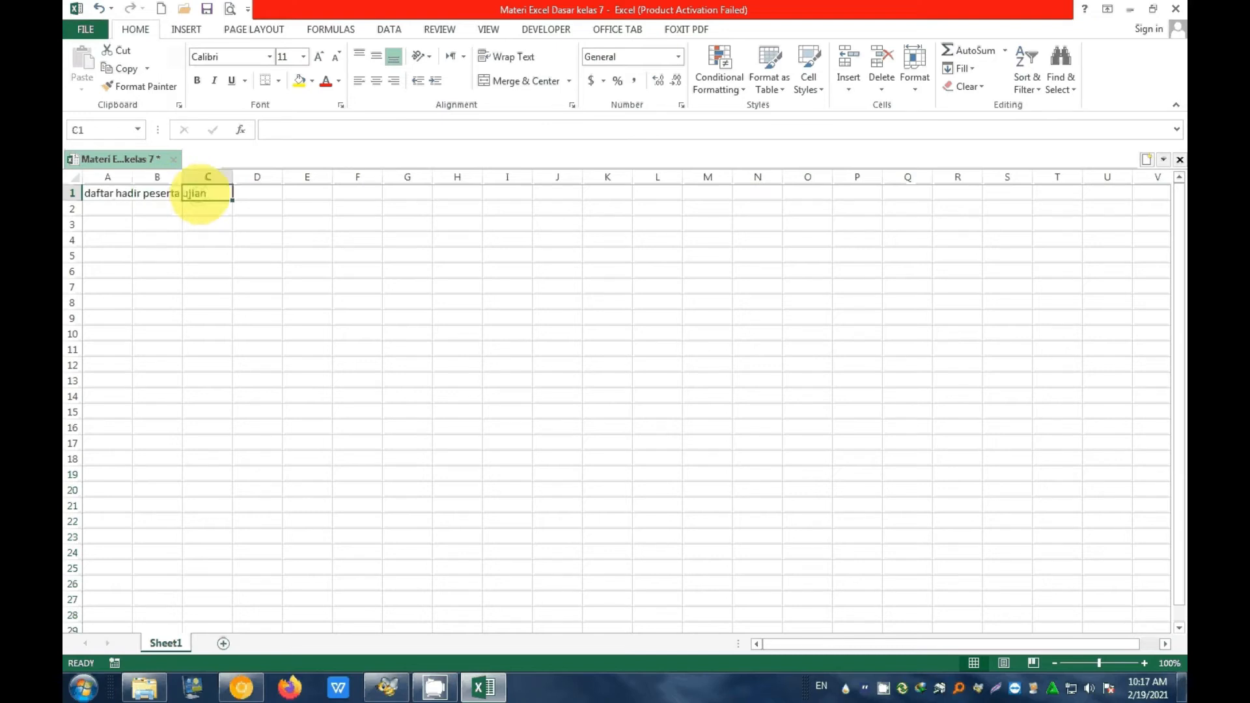
left_click(124, 195)
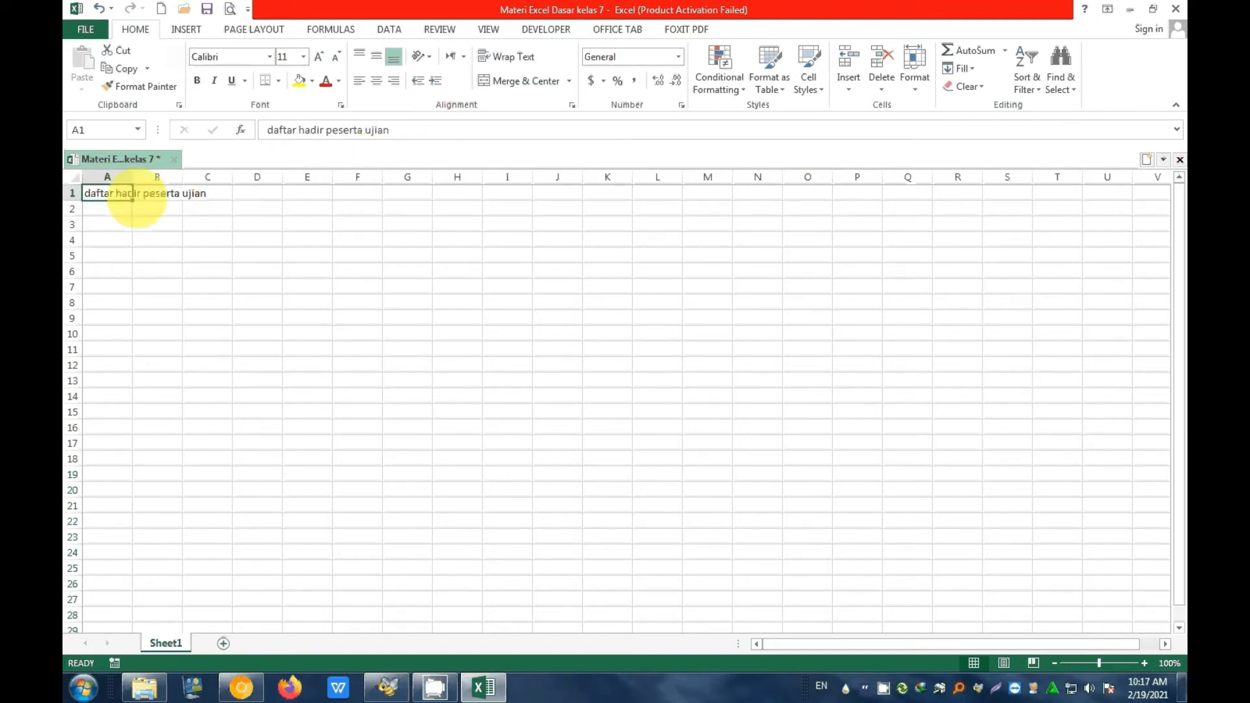
left_click(175, 194)
left_click(198, 193)
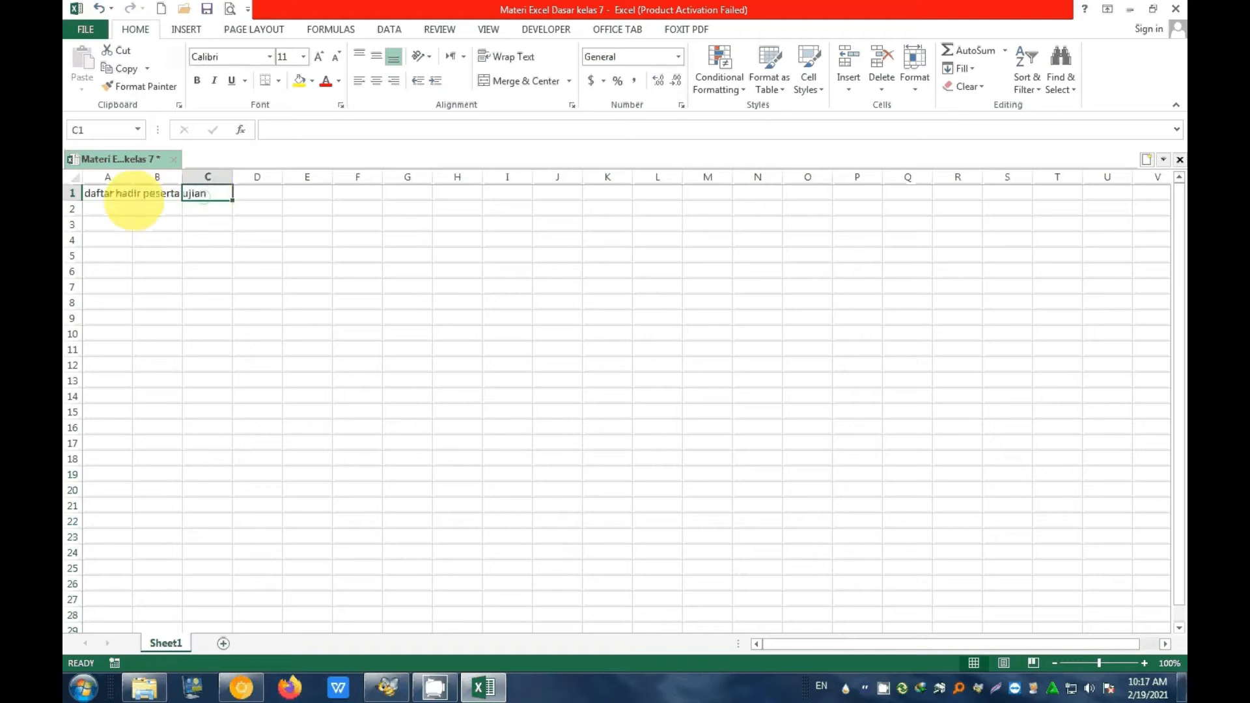
left_click(103, 193)
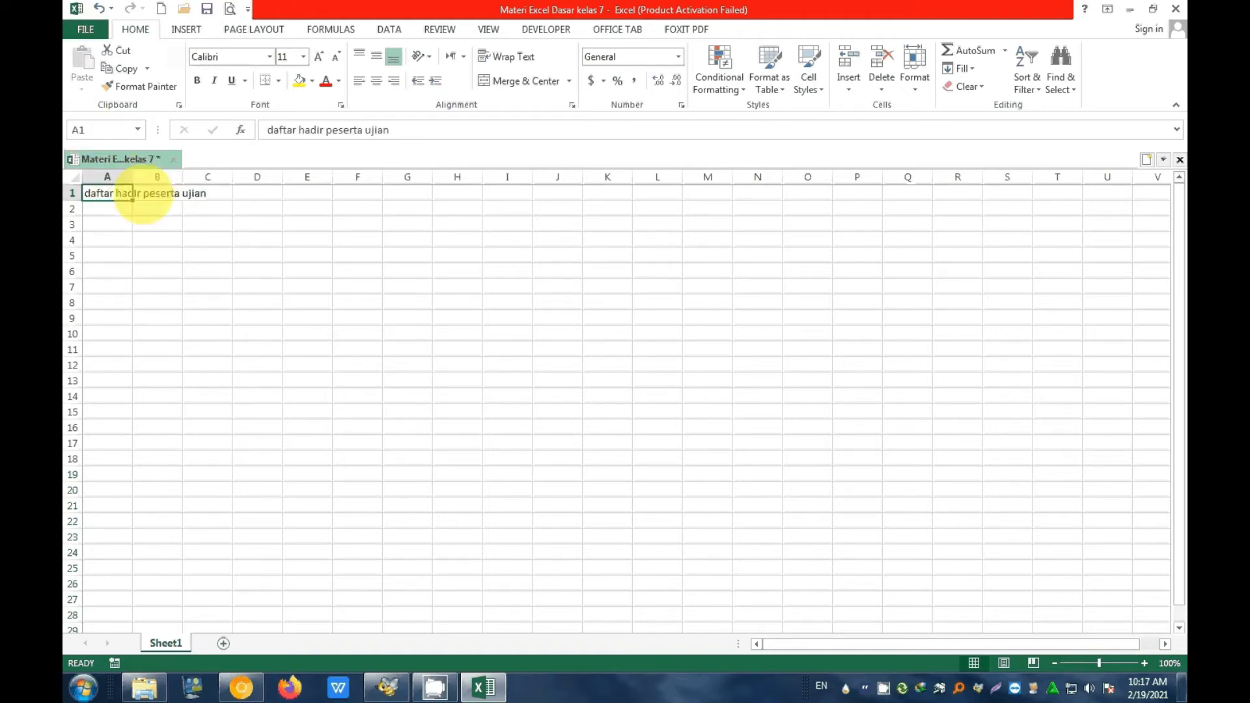
left_click(163, 192)
left_click(202, 193)
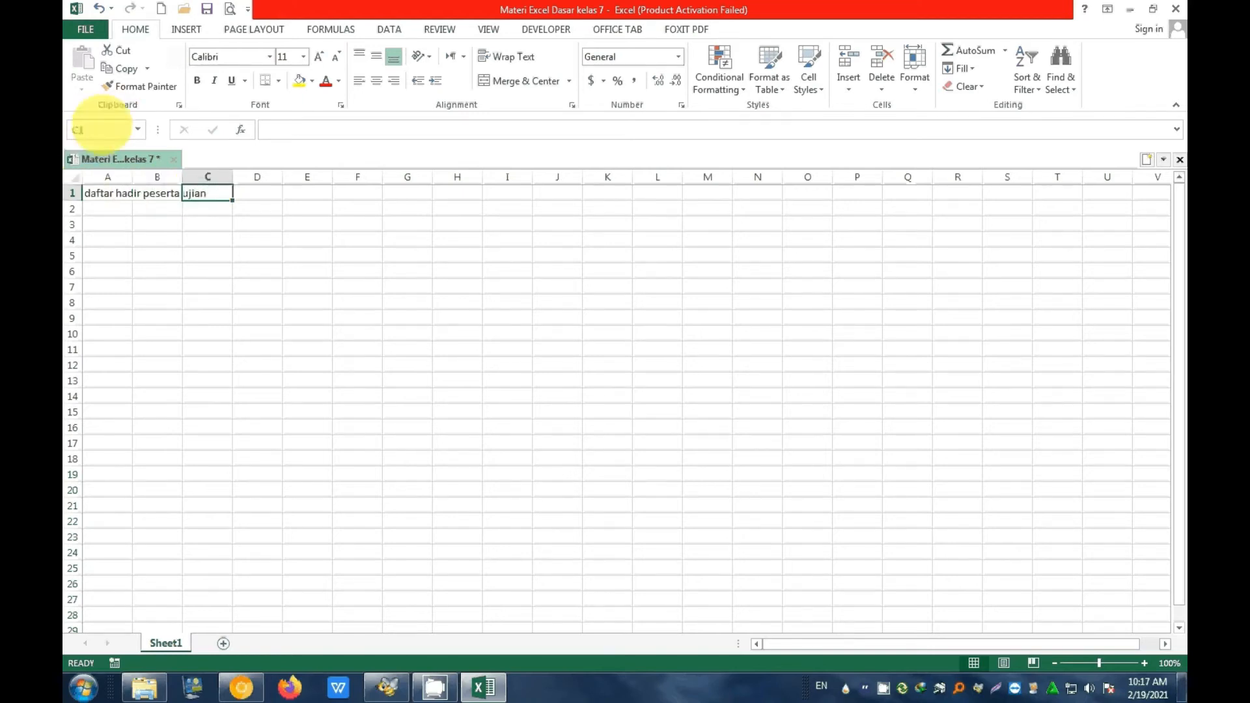
Clear the content of cell A1.
left_click(111, 192)
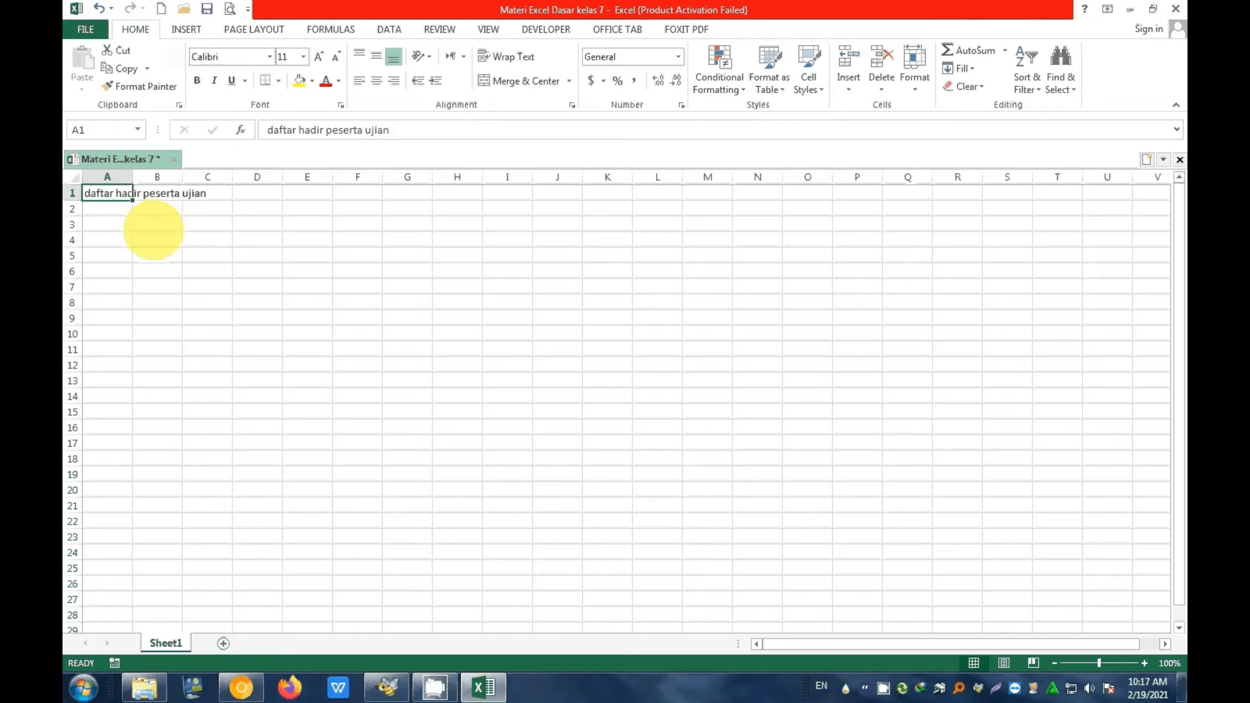
key("Delete")
left_click(221, 397)
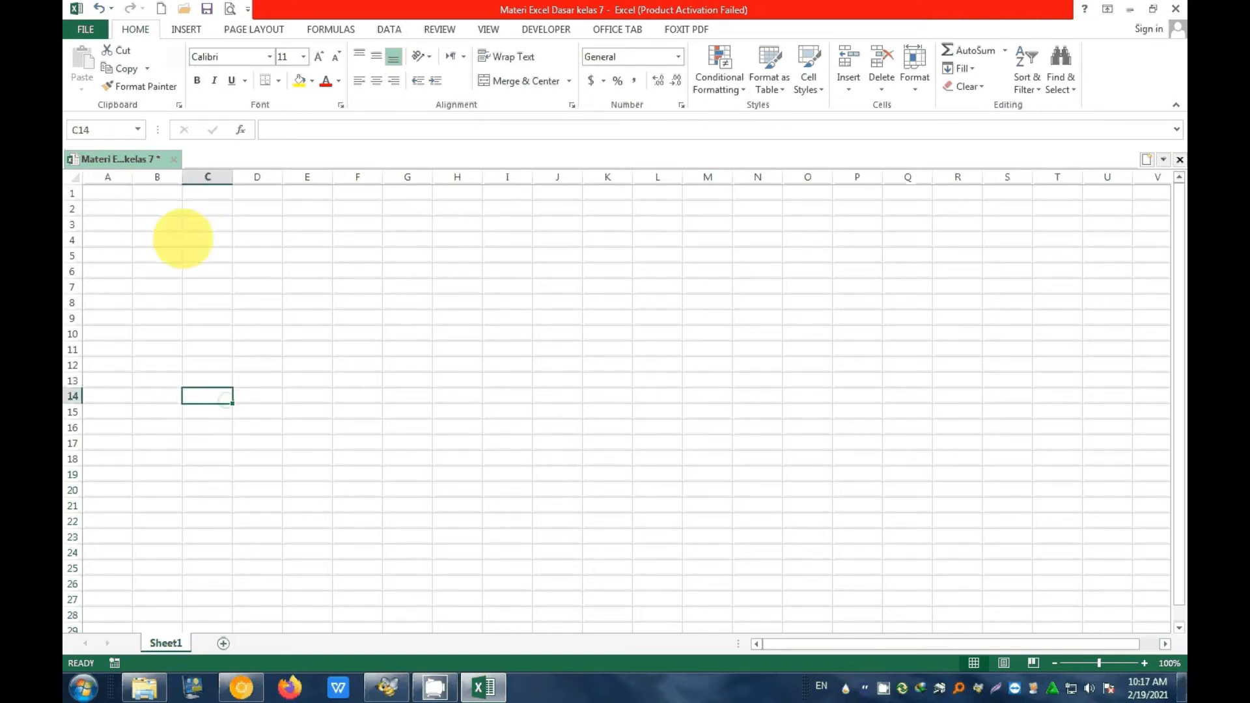
left_click(185, 240)
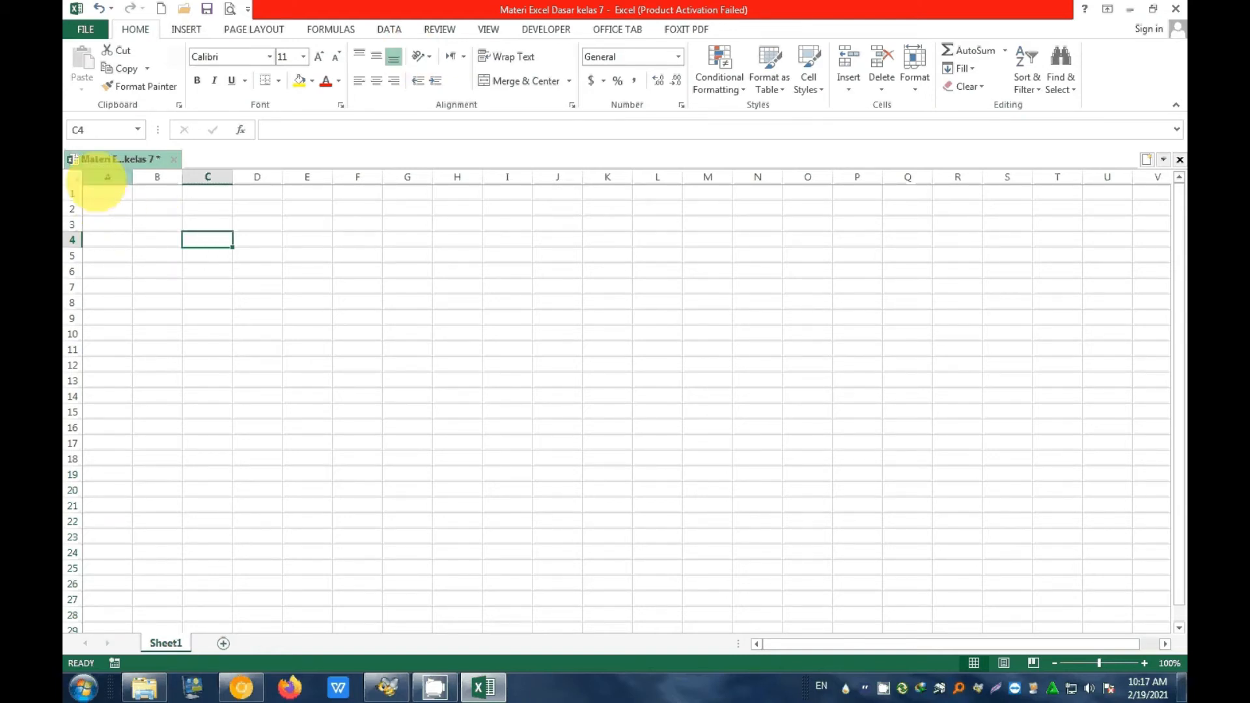
Select row 1 and columns A to D in turn to compare how rows and columns are laid out and labelled.
left_click(108, 176)
left_click(72, 192)
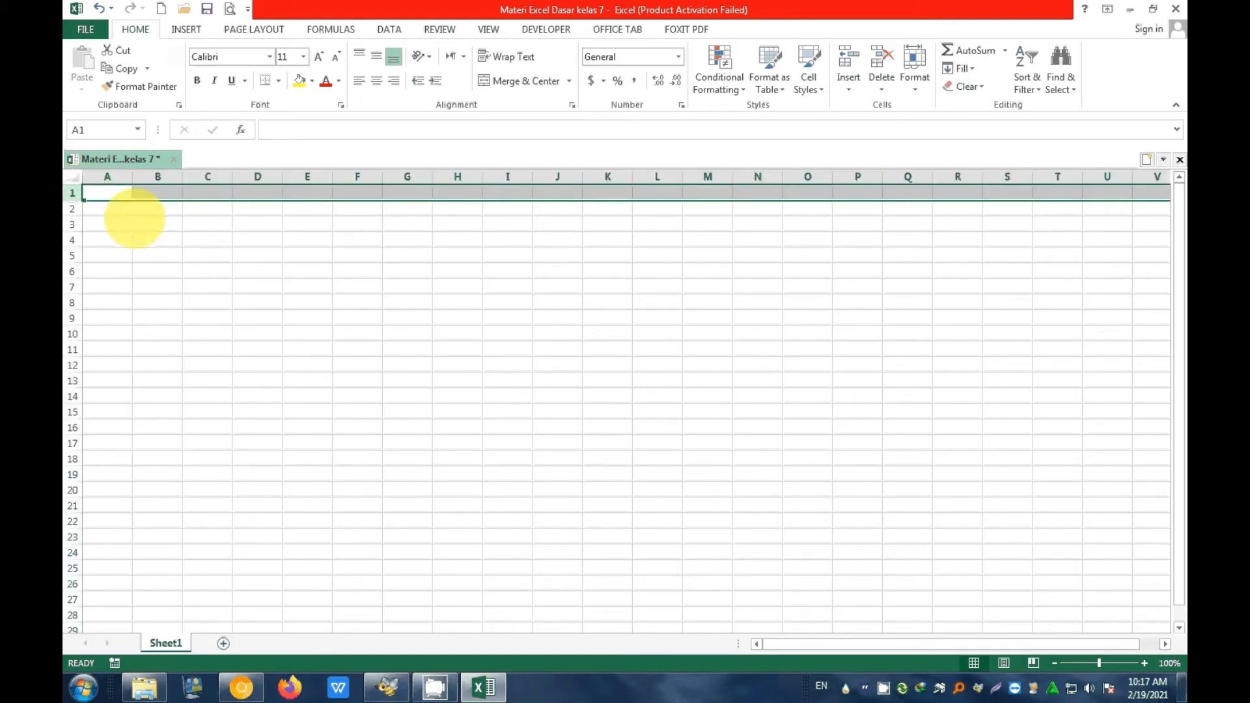
left_click(108, 176)
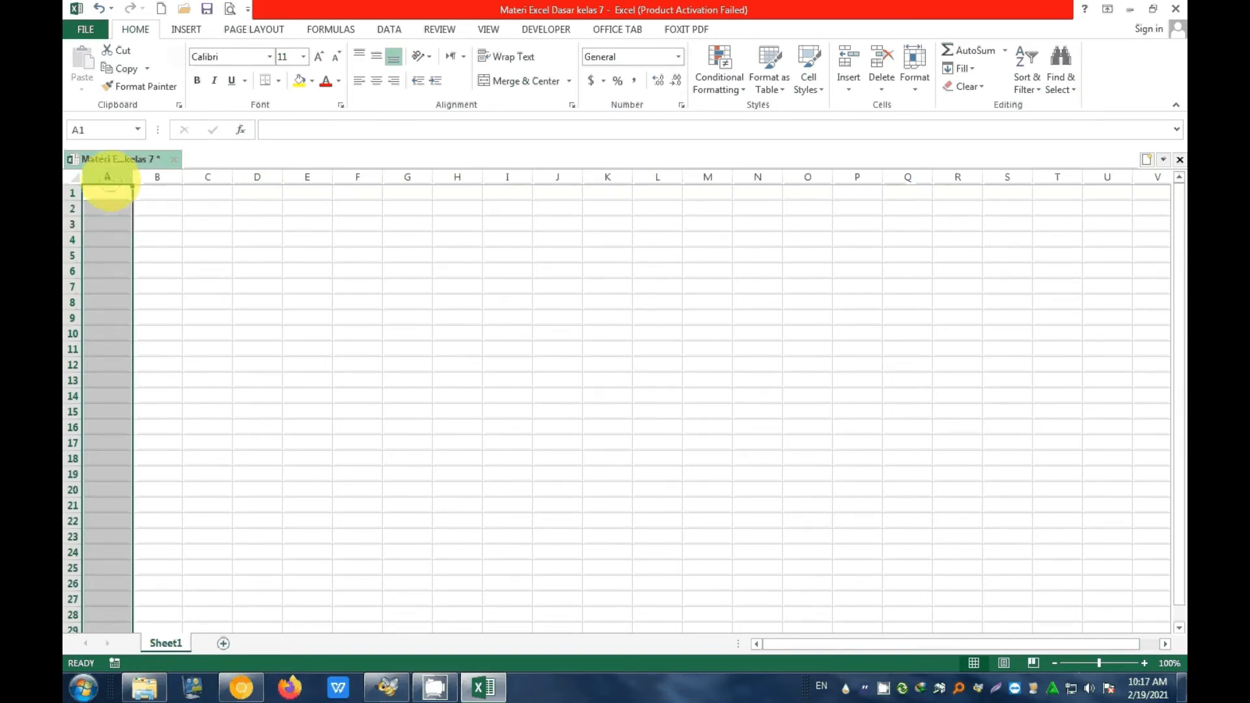
left_click(159, 176)
left_click(208, 177)
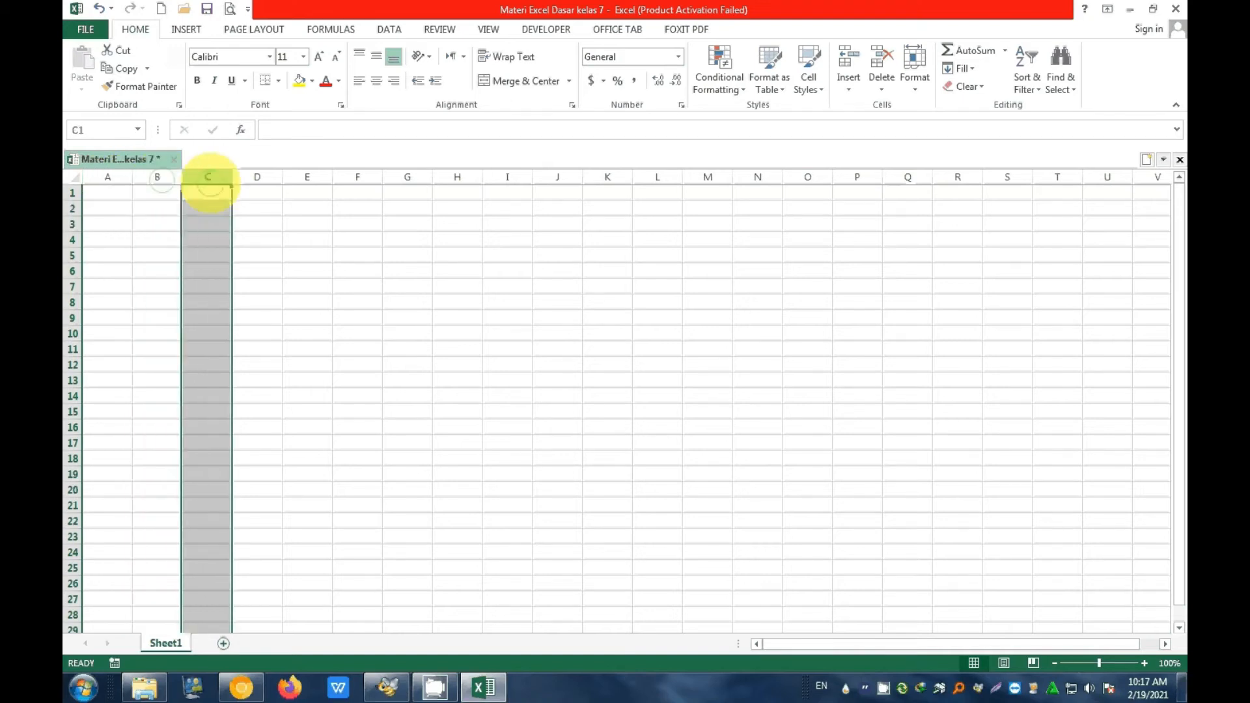
left_click(260, 180)
left_click(310, 194)
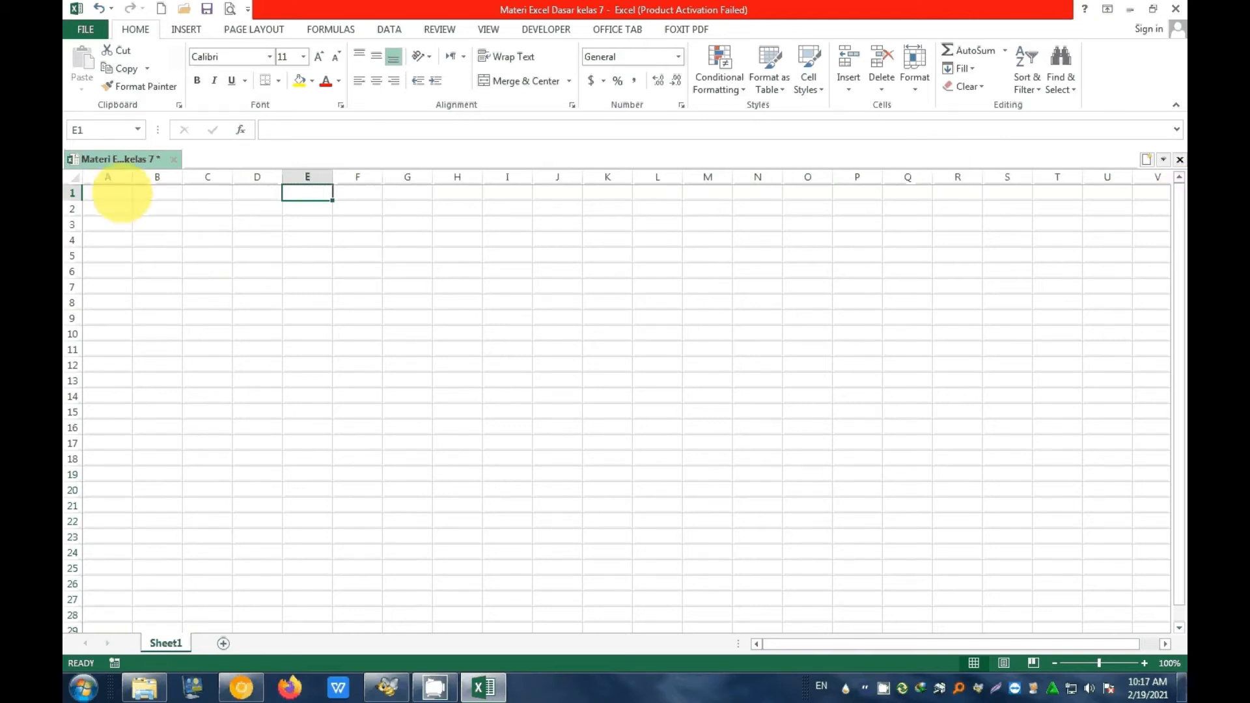
Enter "kolom ditandai dengan huruf A-XFD" in cell A1.
left_click(120, 193)
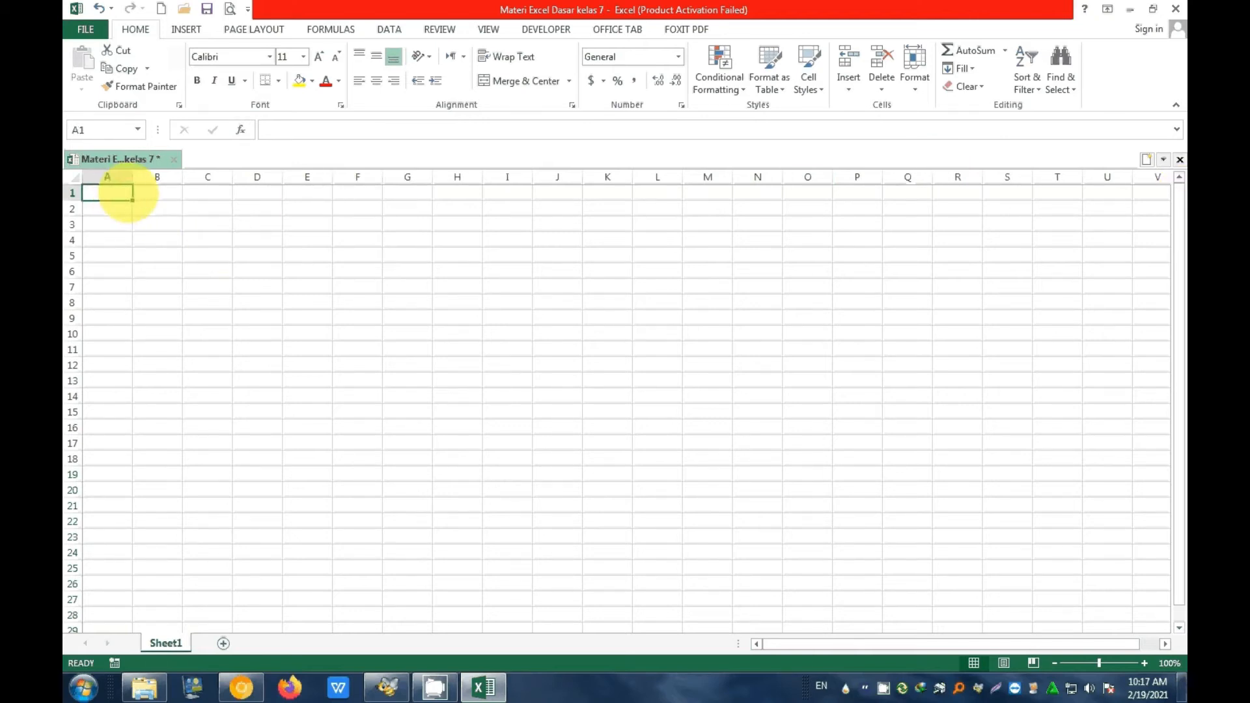
type("kolom di")
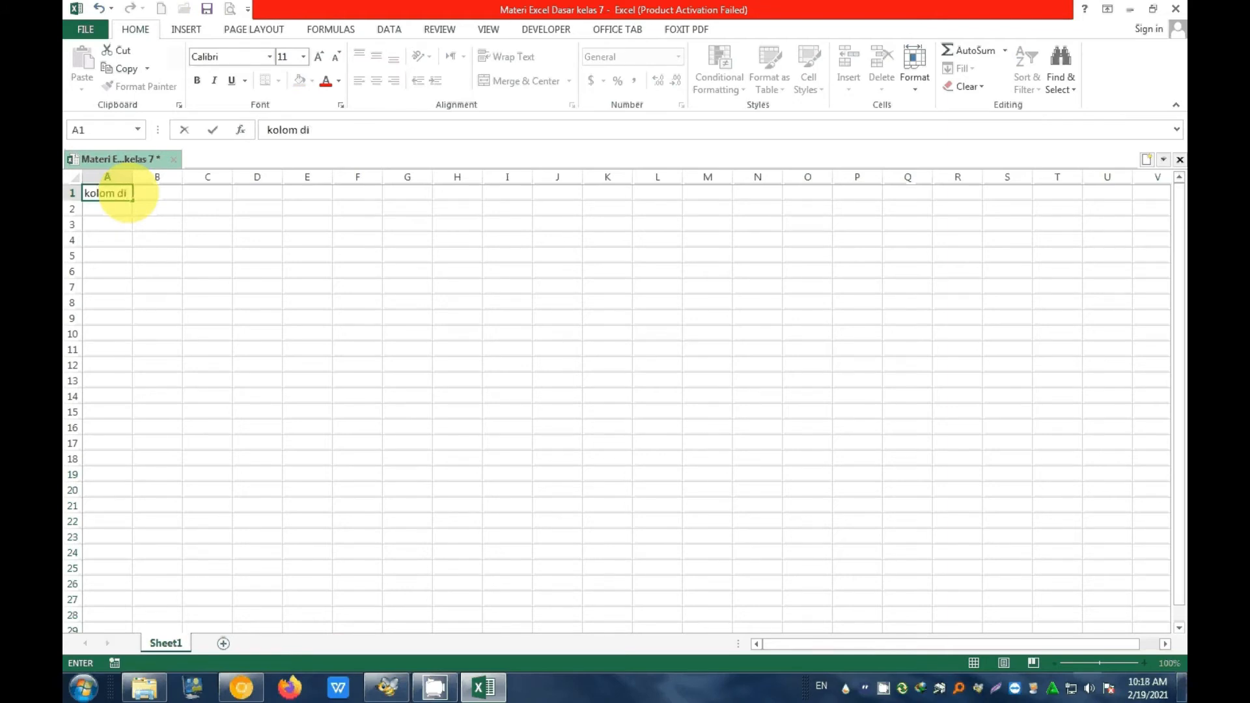
type("tandai denga")
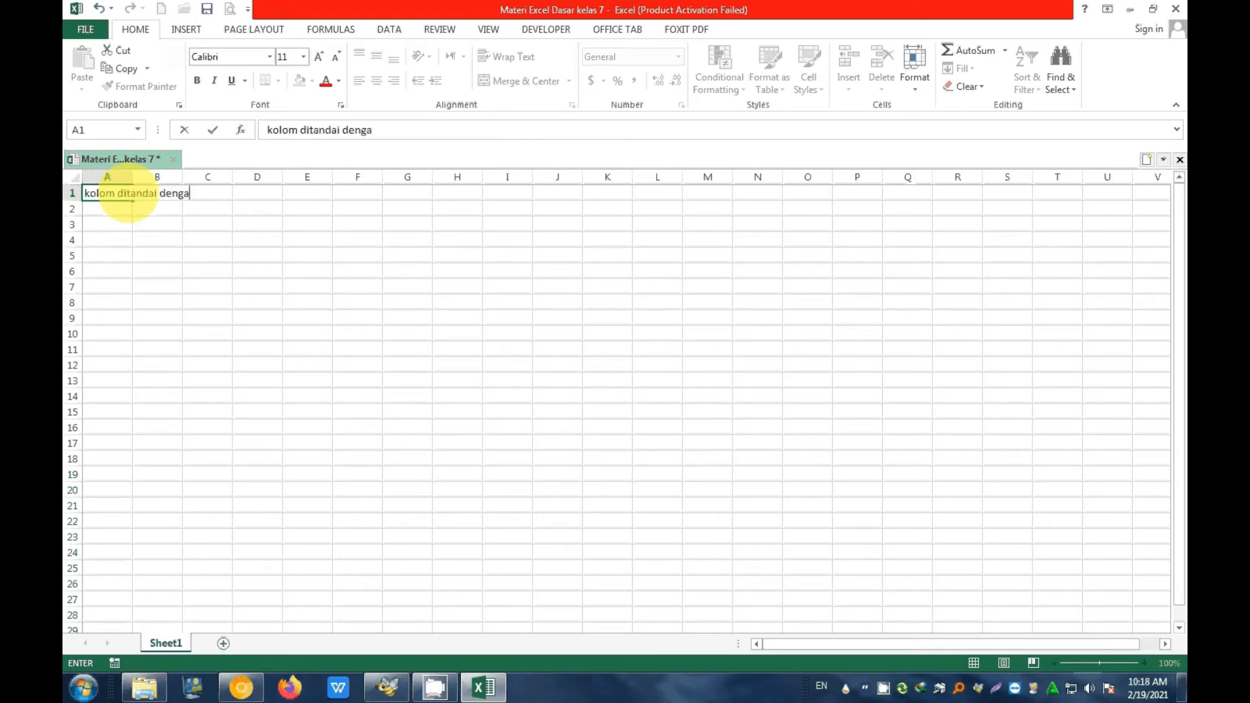
type("n huruf A-XFD")
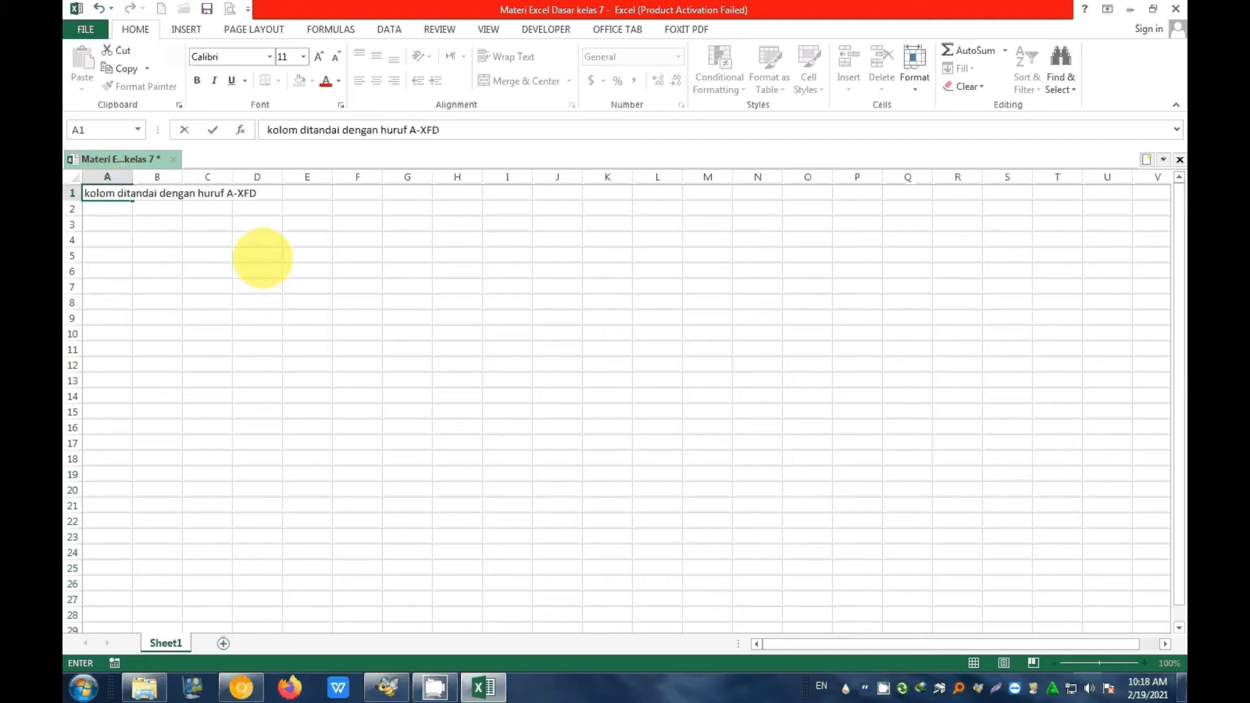
left_click(263, 258)
Select the columns from A through G one after another to examine their letter labels, and return to column A.
left_click(108, 177)
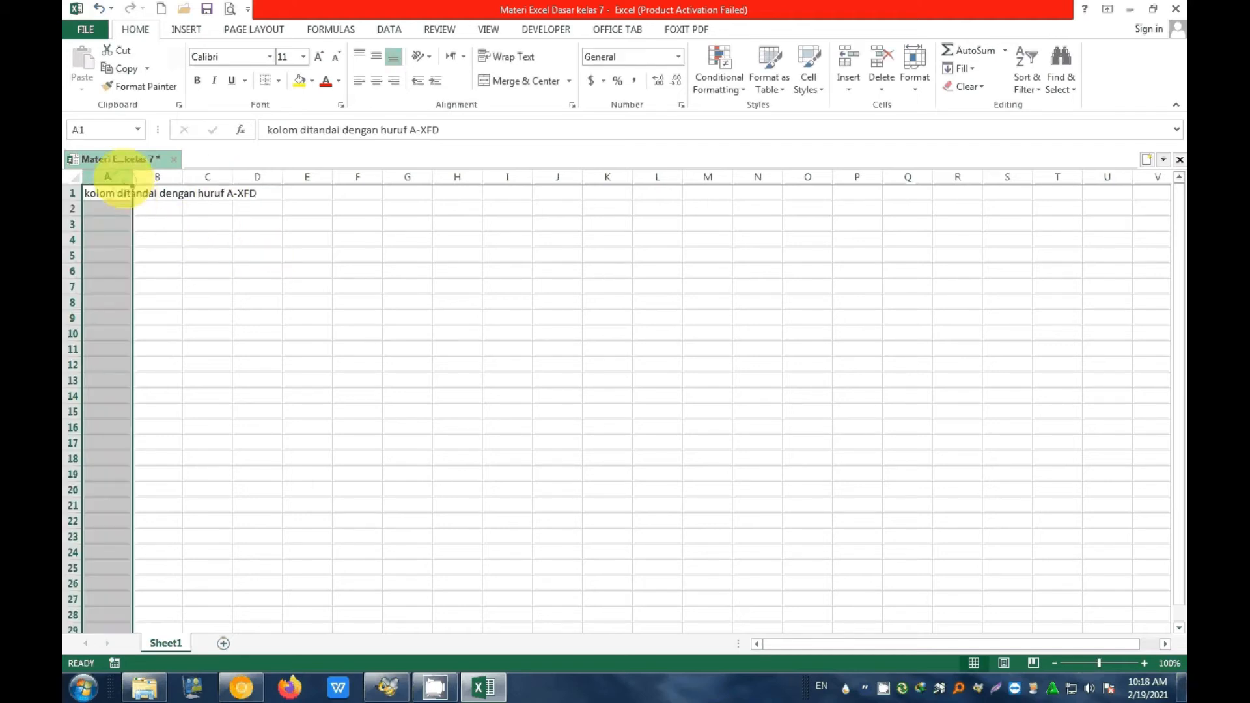
left_click(157, 177)
left_click(207, 177)
left_click(258, 177)
left_click(307, 177)
left_click(108, 177)
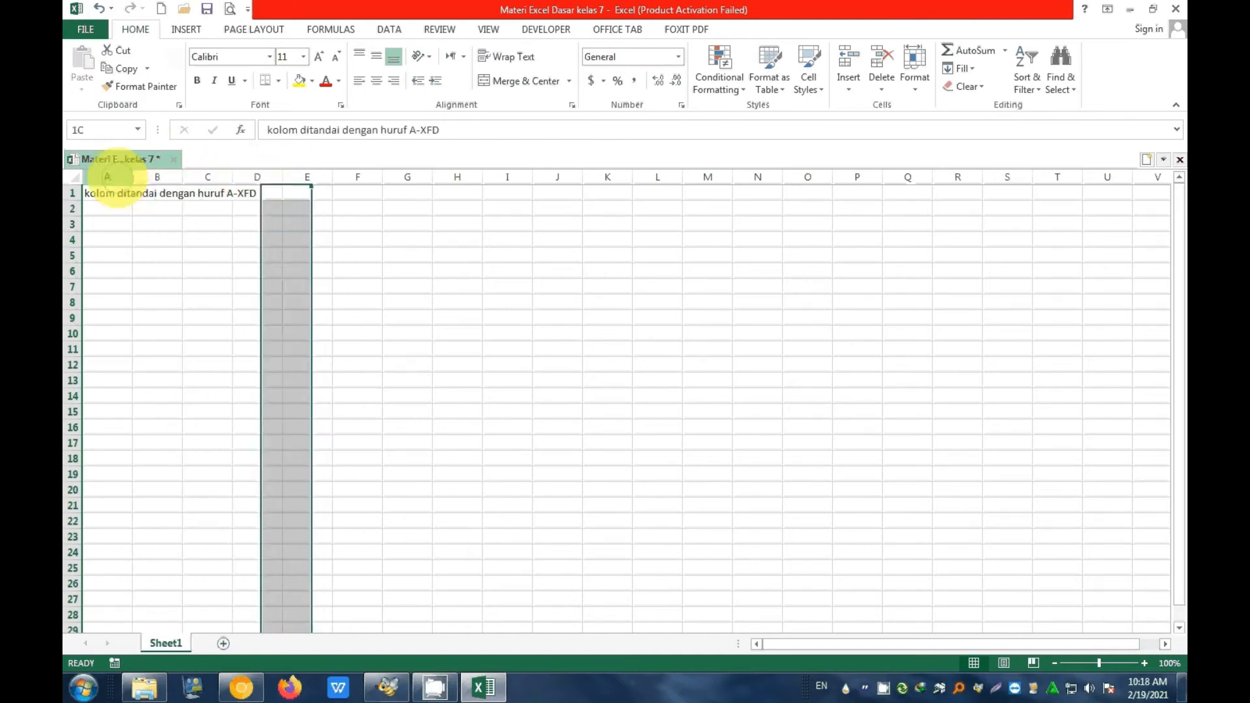
left_click(157, 176)
left_click(207, 176)
left_click(257, 177)
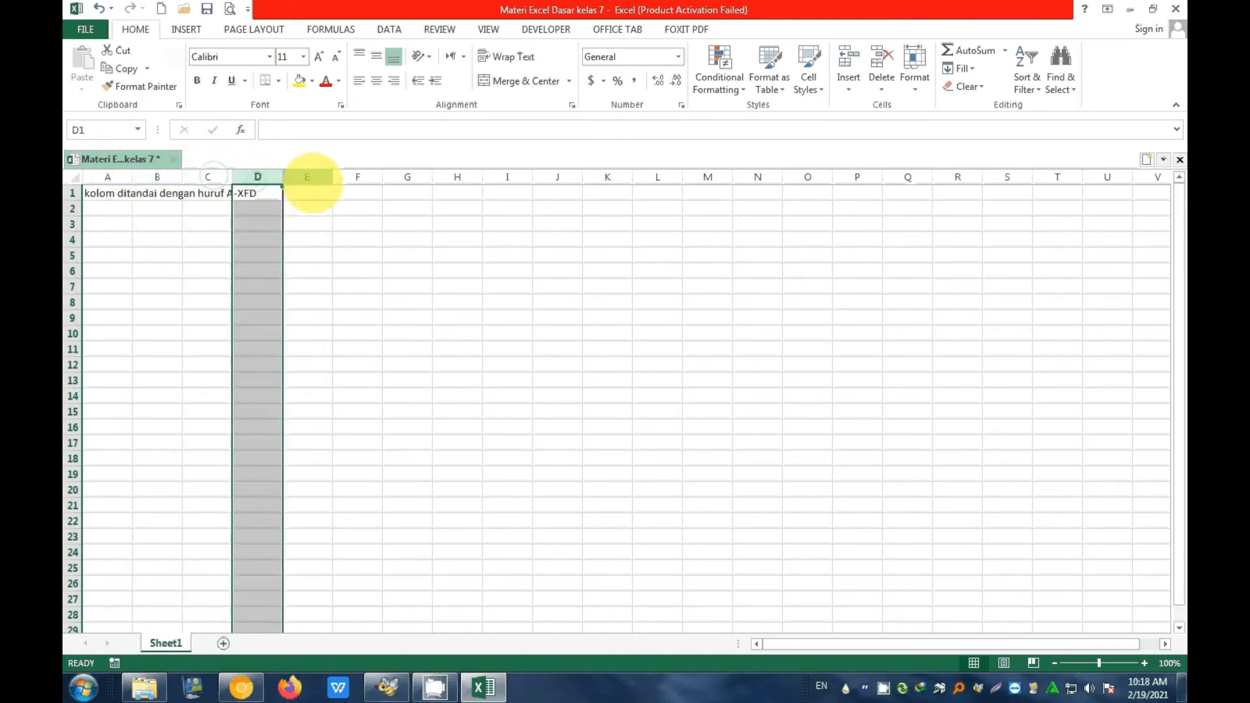
left_click(307, 176)
left_click(358, 177)
left_click(408, 176)
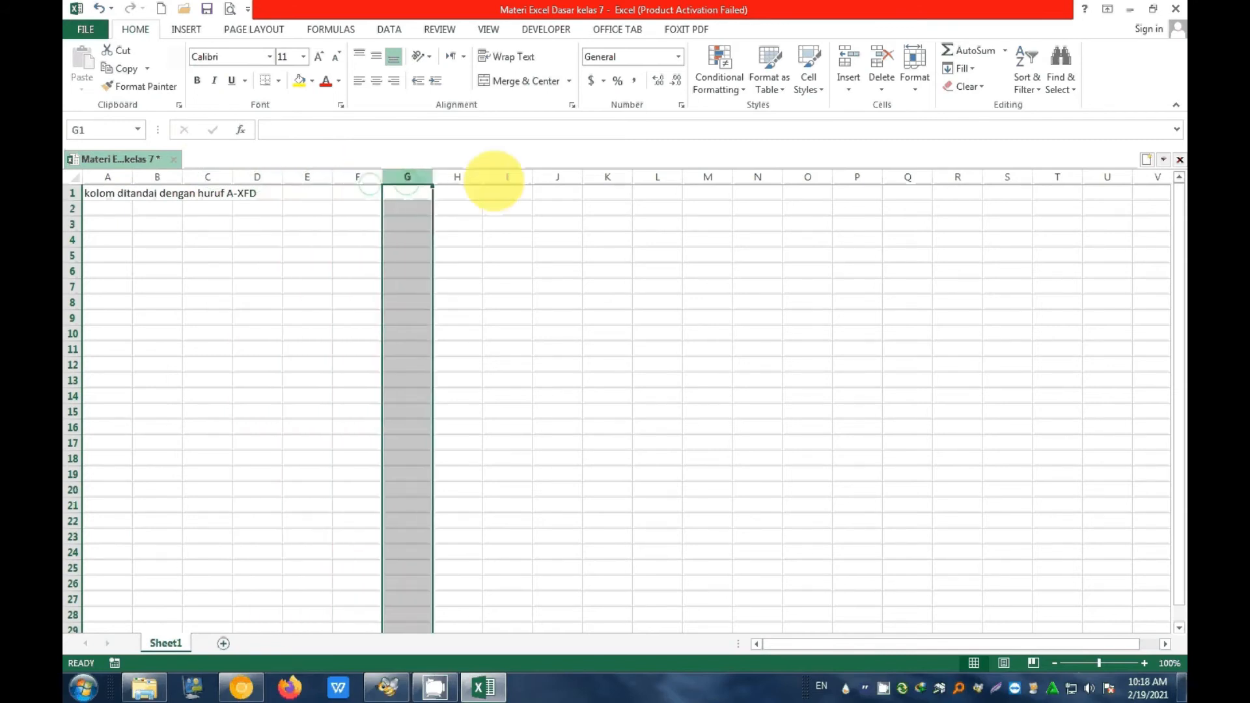
left_click(107, 177)
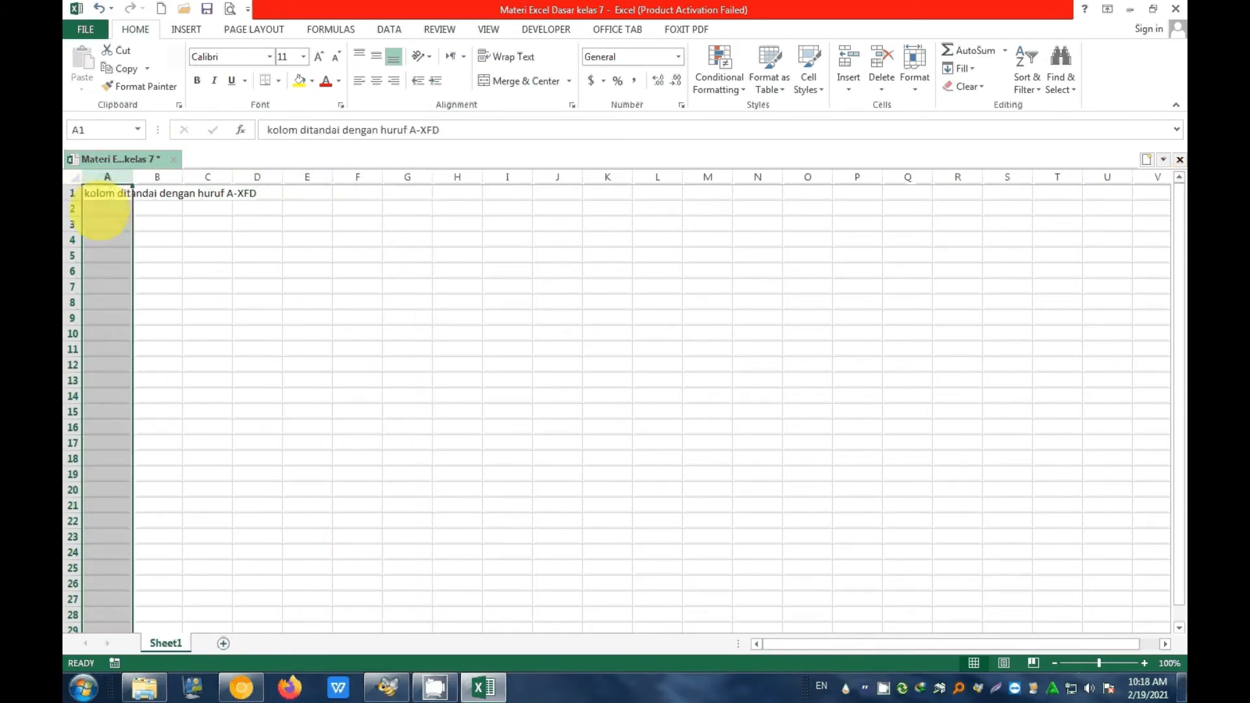
Enter "Jumlah kolomnya ada 16378" in cell A2.
left_click(99, 209)
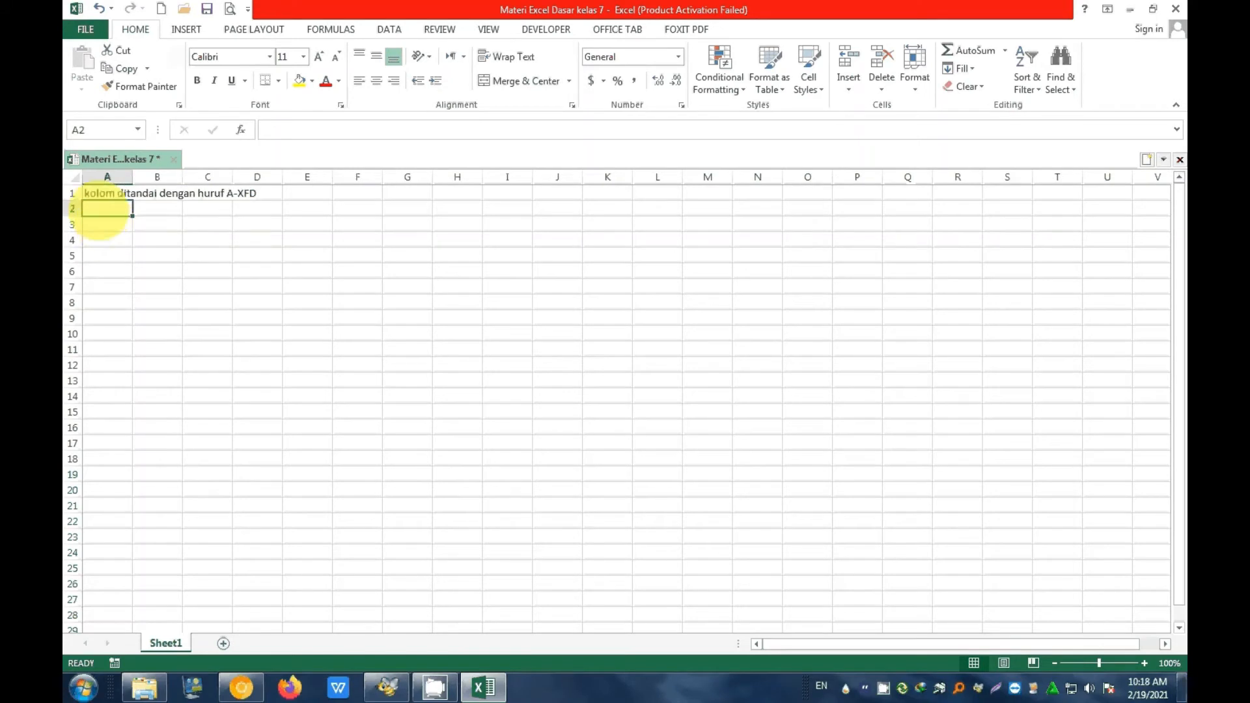
type("JUM")
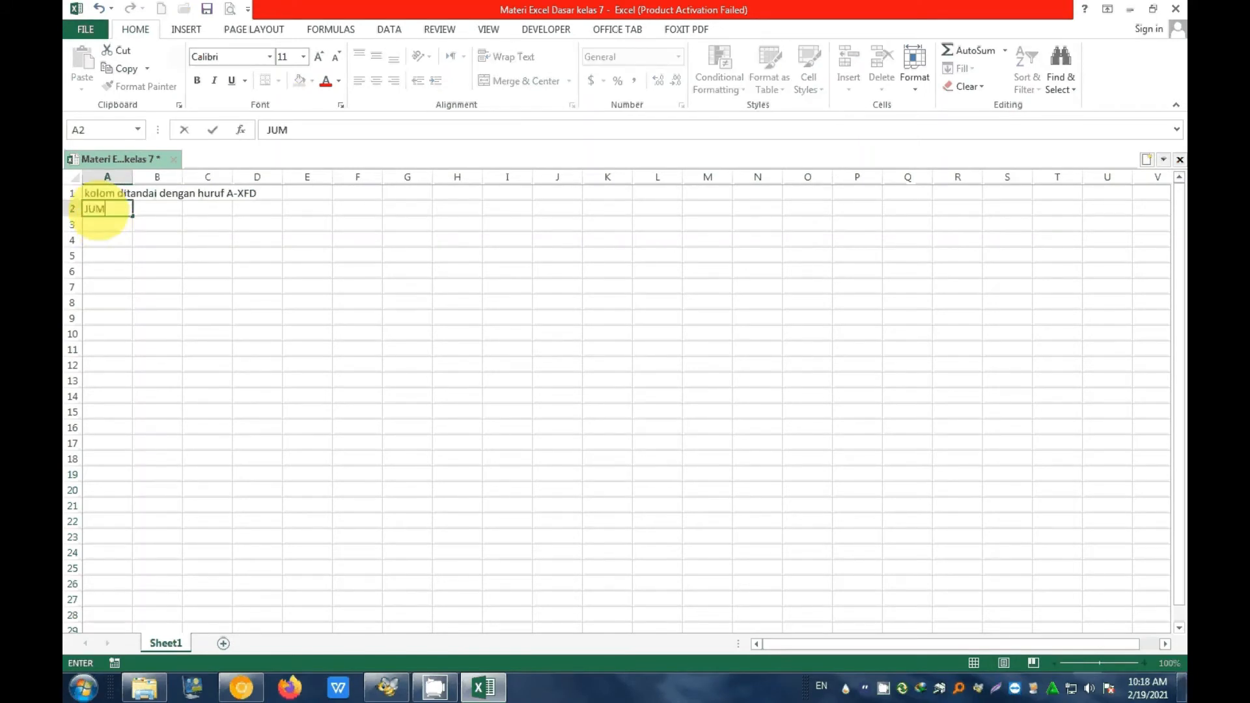
type("LAH KOLOMNY")
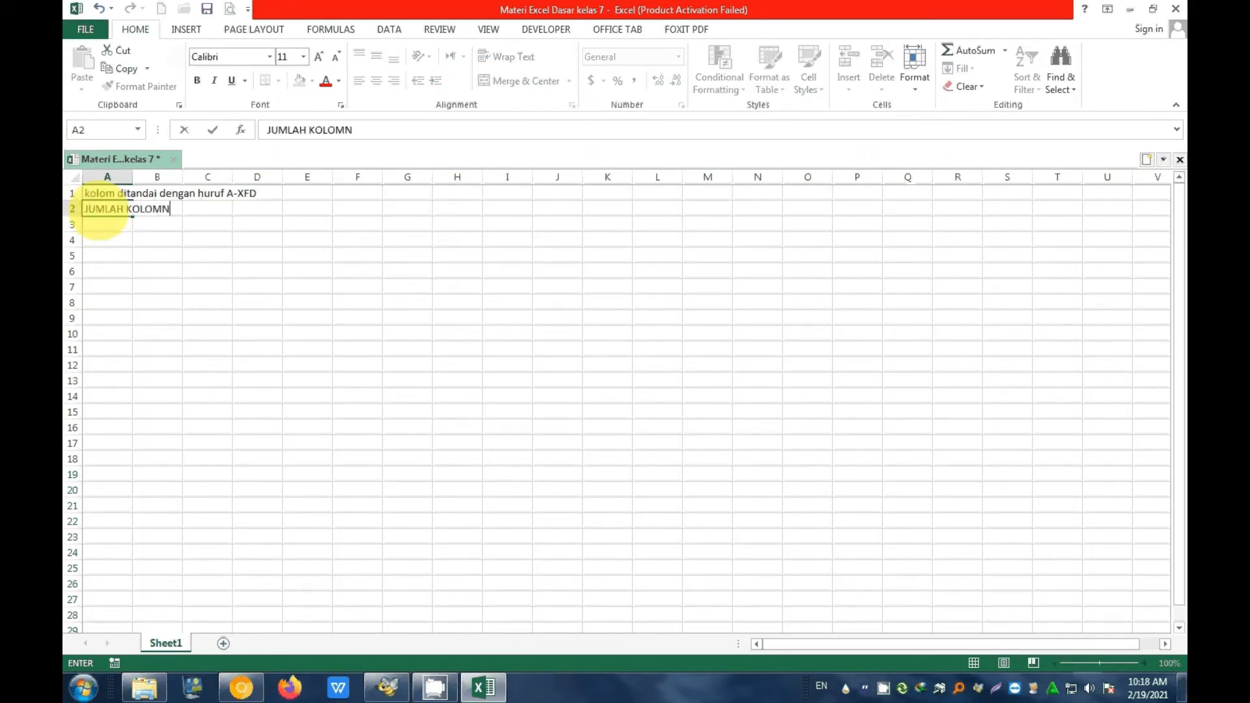
key("BackSpace")
key("BackSpace")
key("BackSpace")
key("BackSpace")
key("BackSpace")
key("BackSpace")
key("BackSpace")
key("BackSpace")
key("BackSpace")
key("BackSpace")
key("BackSpace")
key("BackSpace")
key("BackSpace")
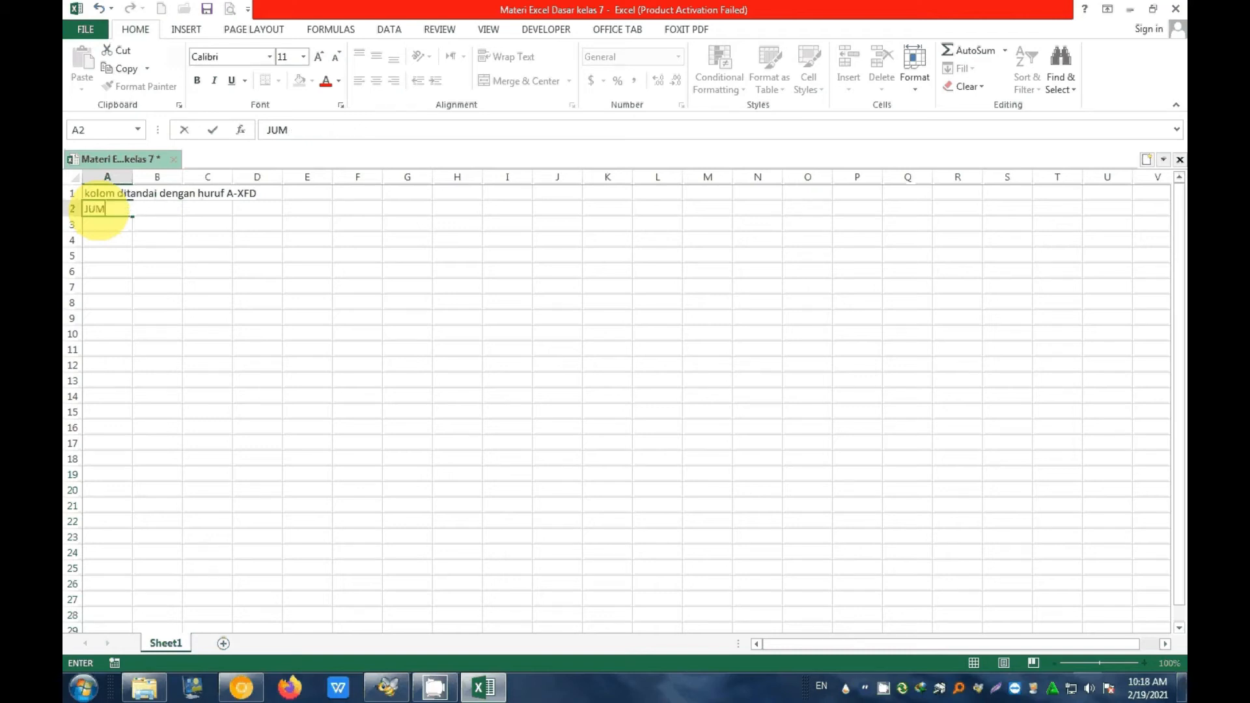
type("umlah kolom")
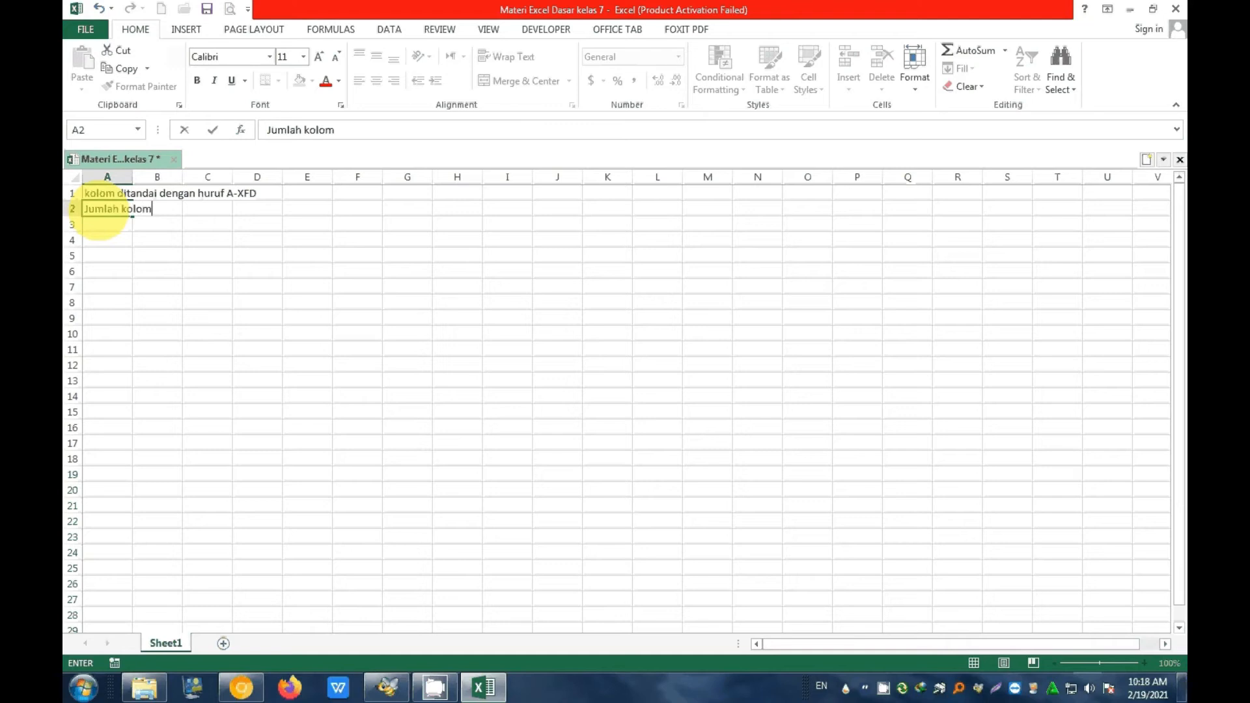
type("nya ada 16378")
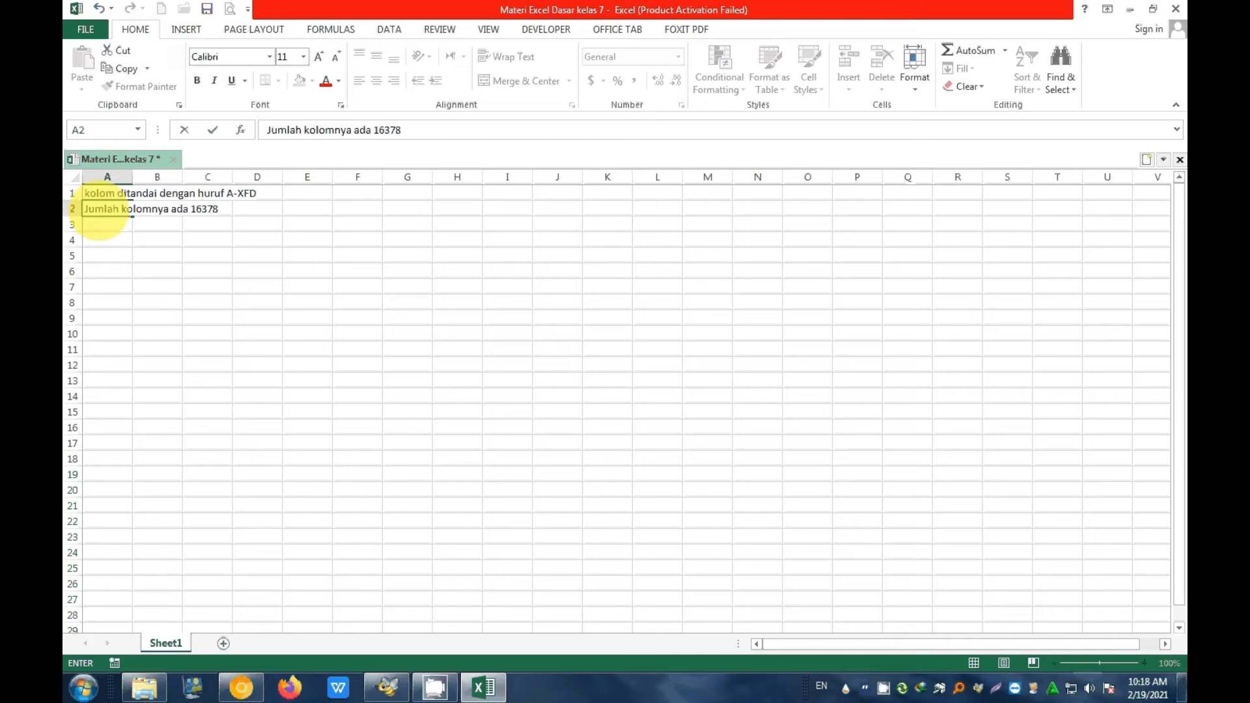
left_click(217, 375)
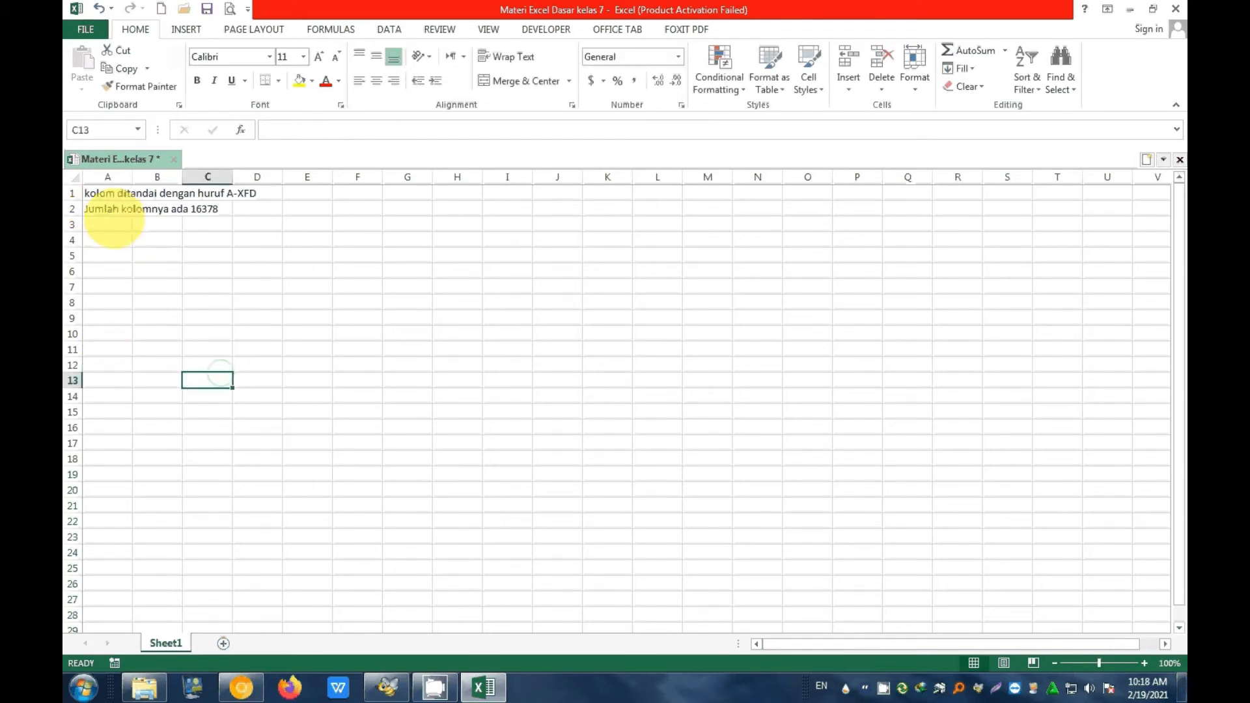
left_click(110, 209)
left_click(104, 194)
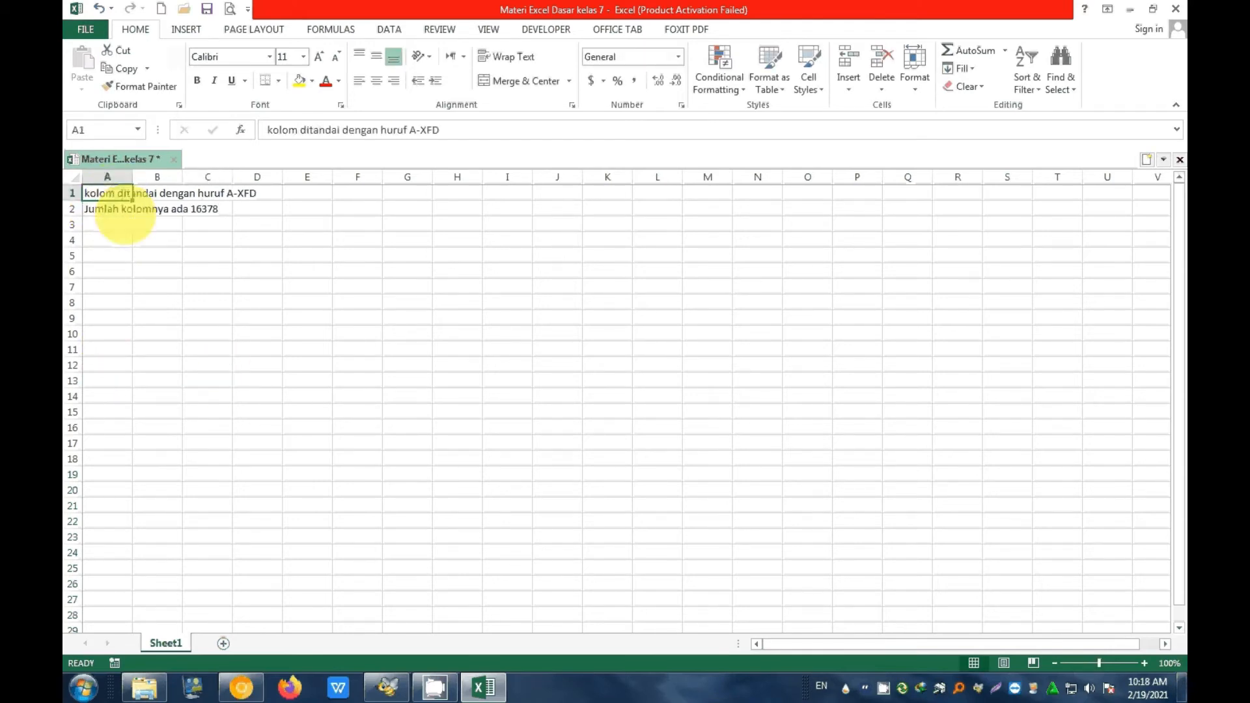
left_click(111, 210)
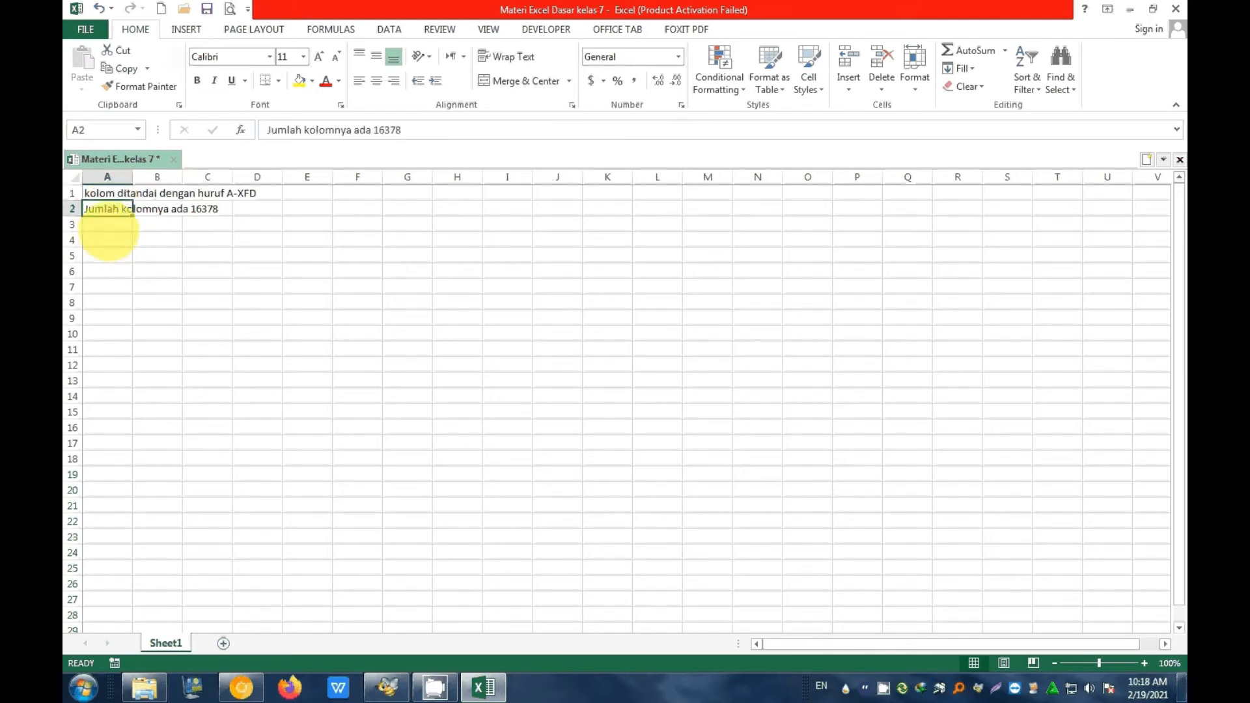
left_click(103, 225)
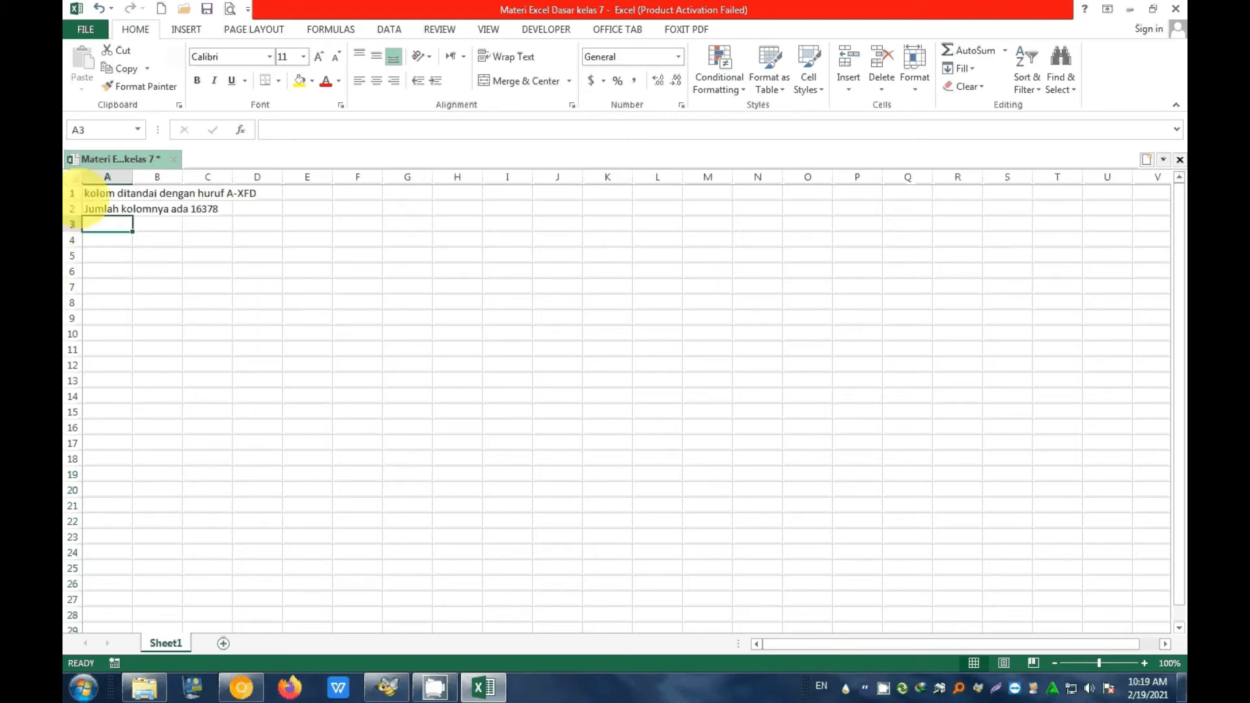
Select rows 1 through 6 in turn, repeating the first three, to examine how rows are numbered.
left_click(72, 192)
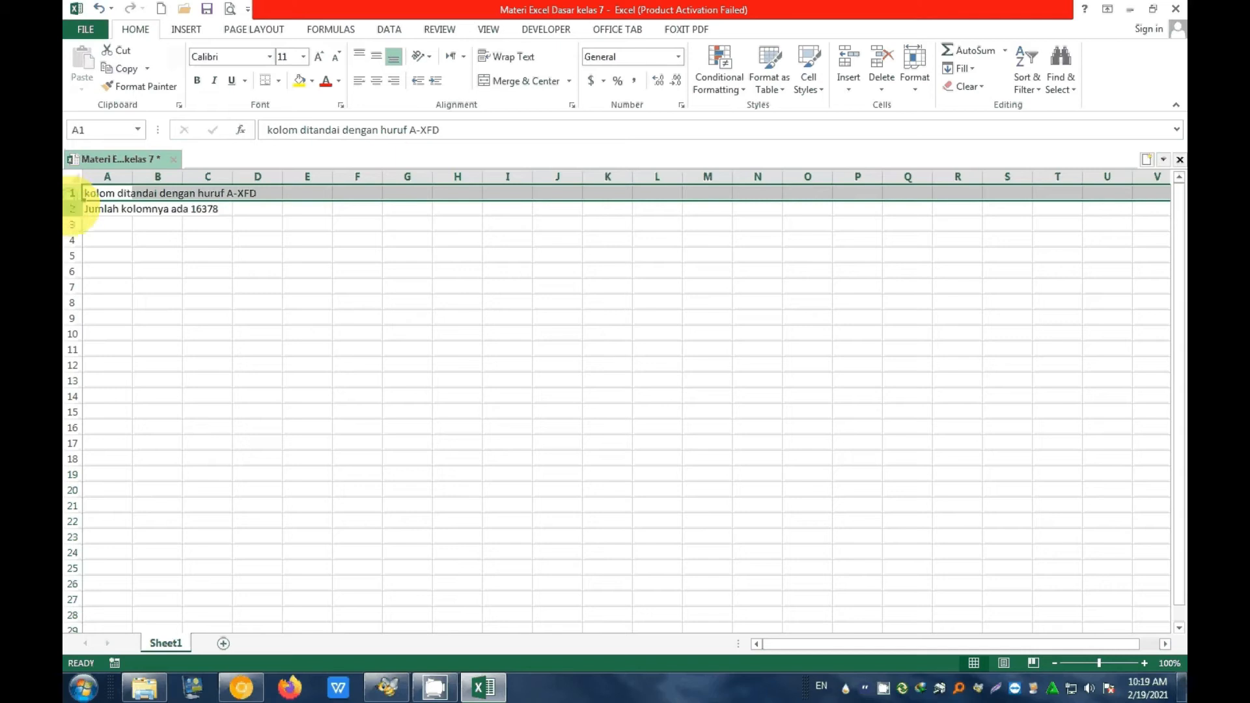
left_click(72, 208)
left_click(147, 287)
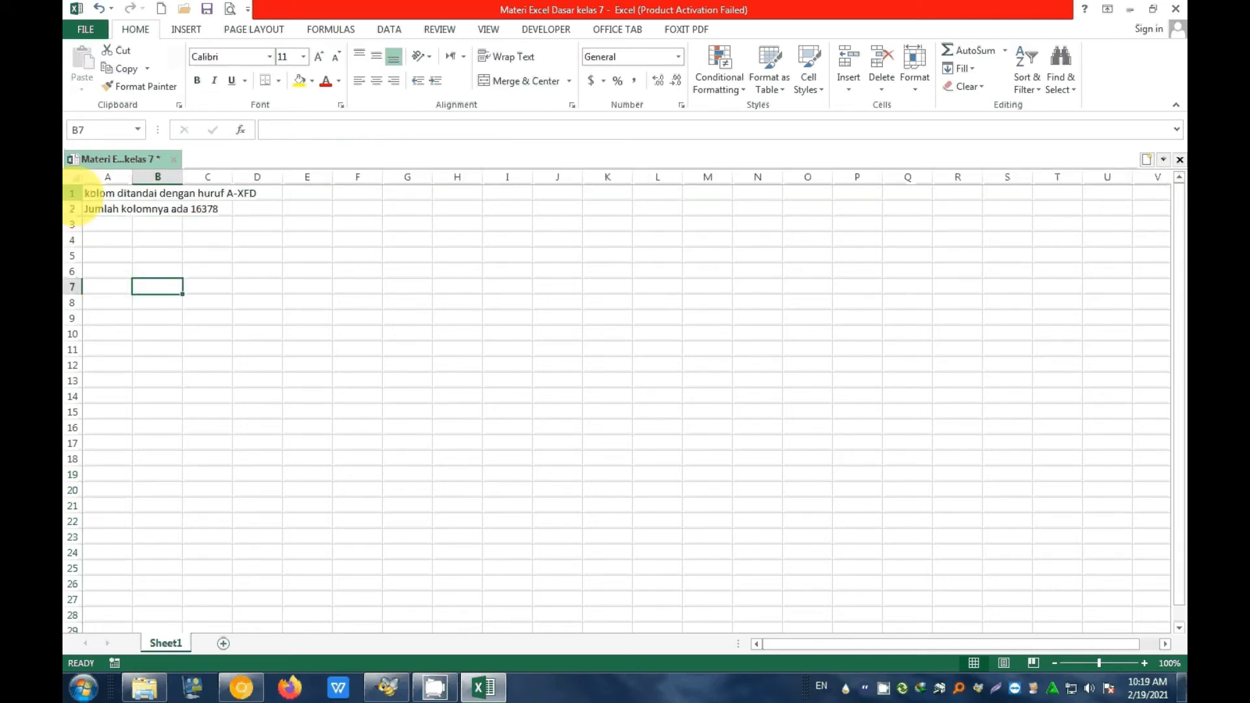
left_click(72, 192)
left_click(72, 209)
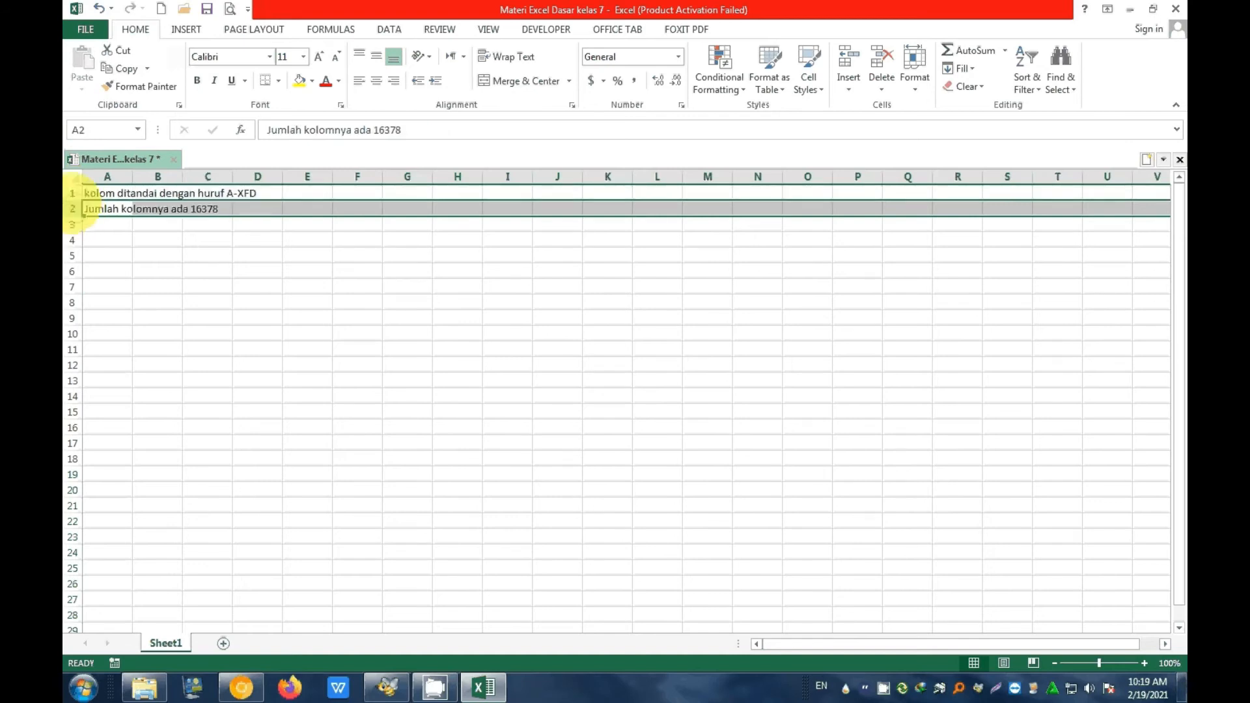
left_click(72, 193)
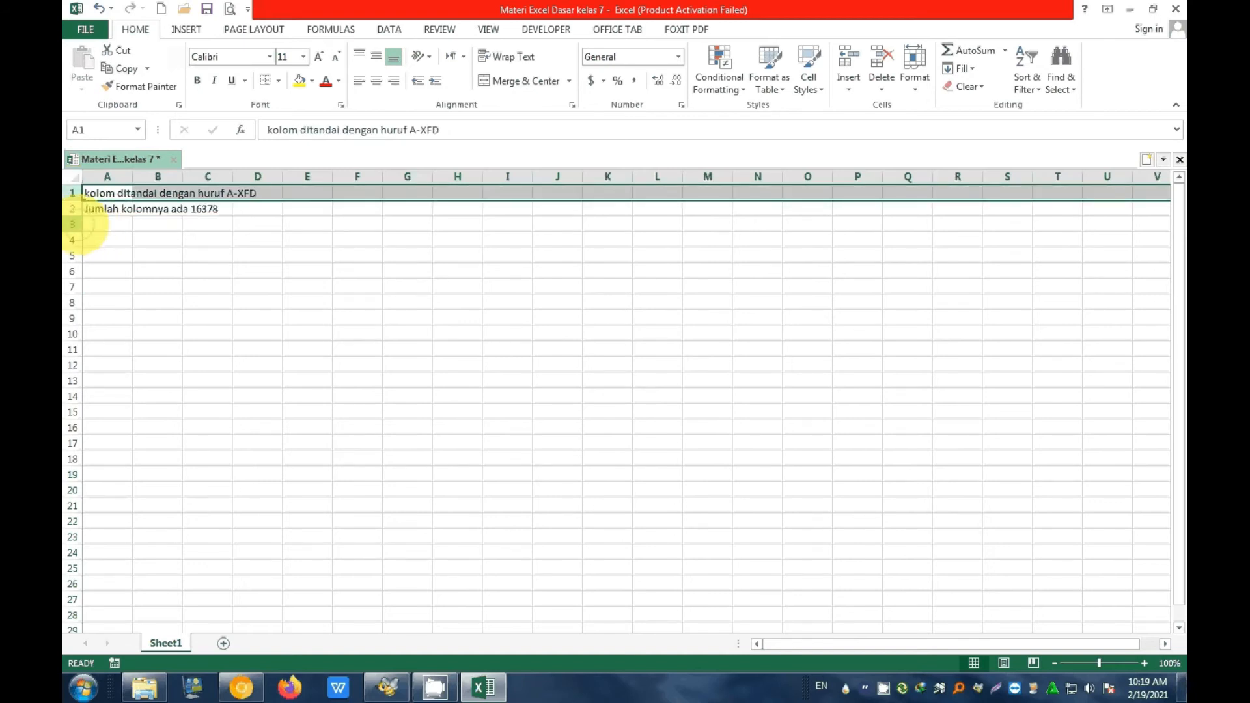
left_click(73, 224)
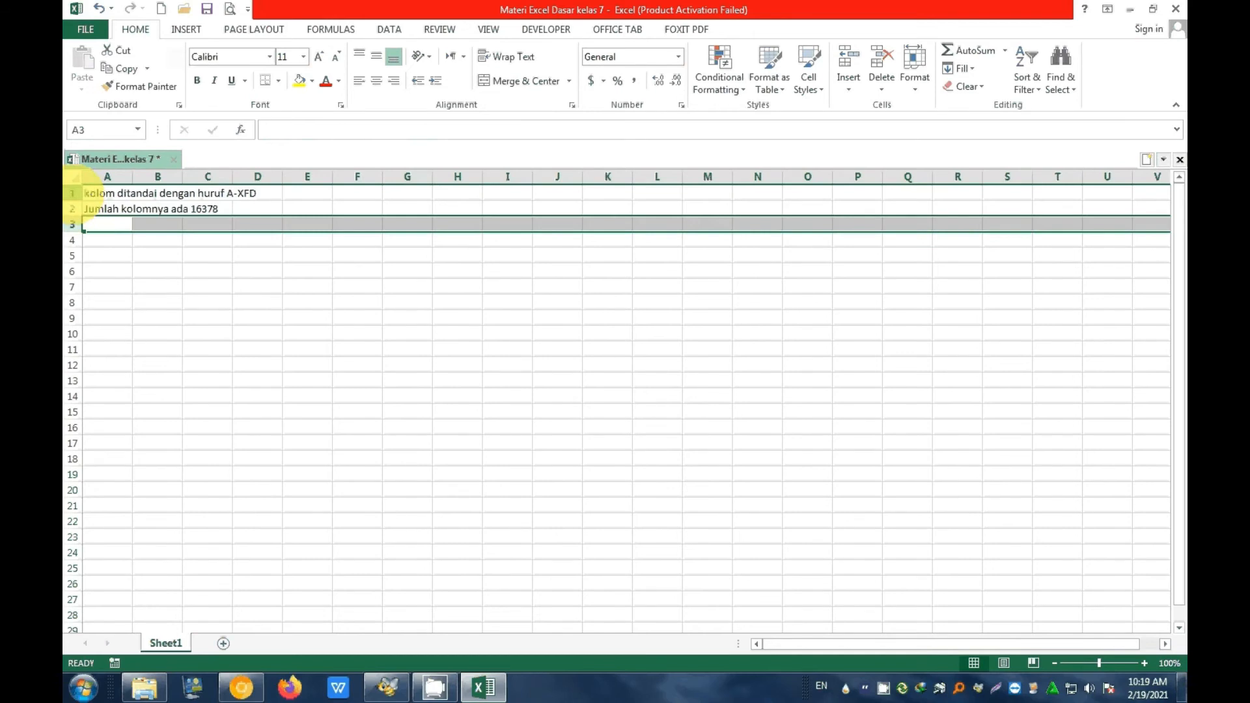
left_click(72, 193)
left_click(72, 208)
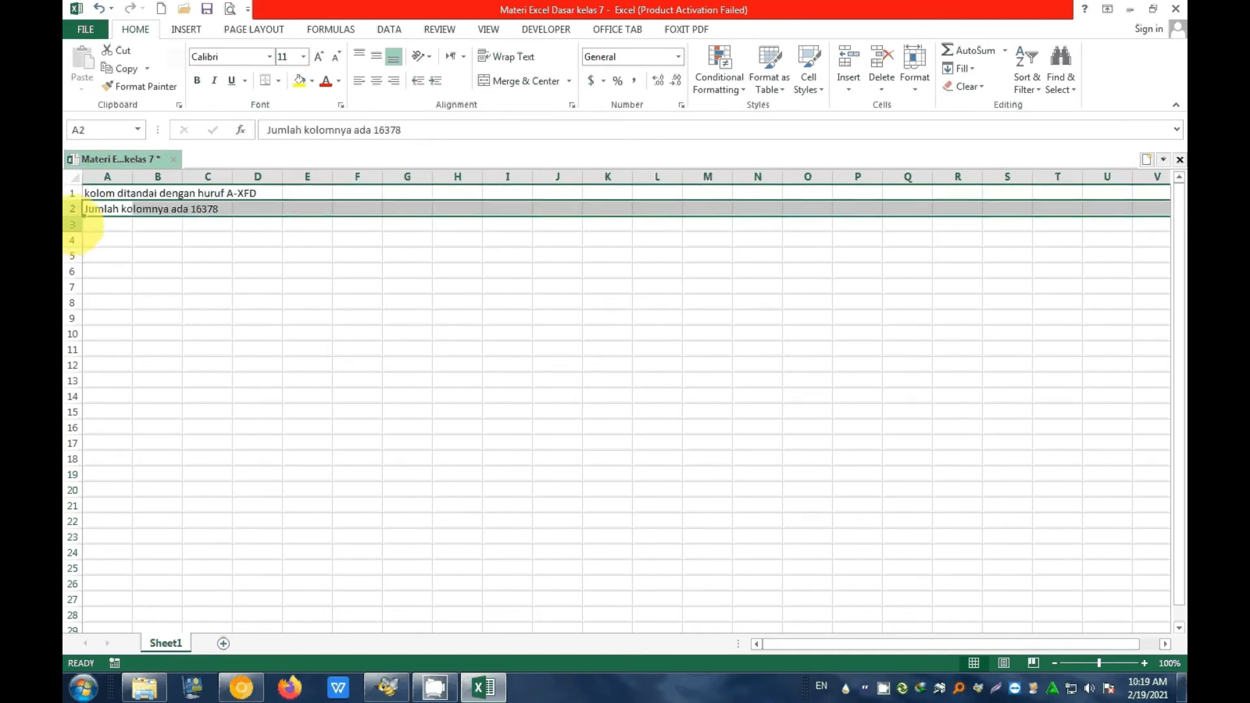
left_click(82, 225)
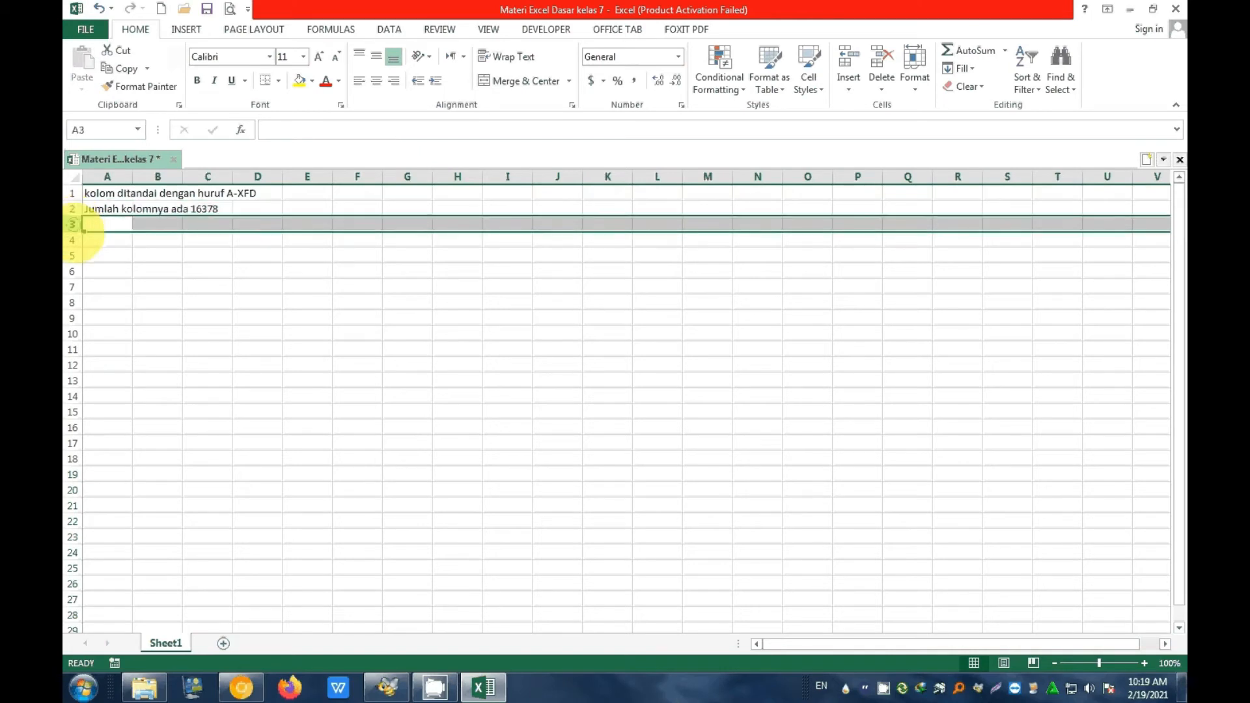
left_click(83, 241)
left_click(82, 256)
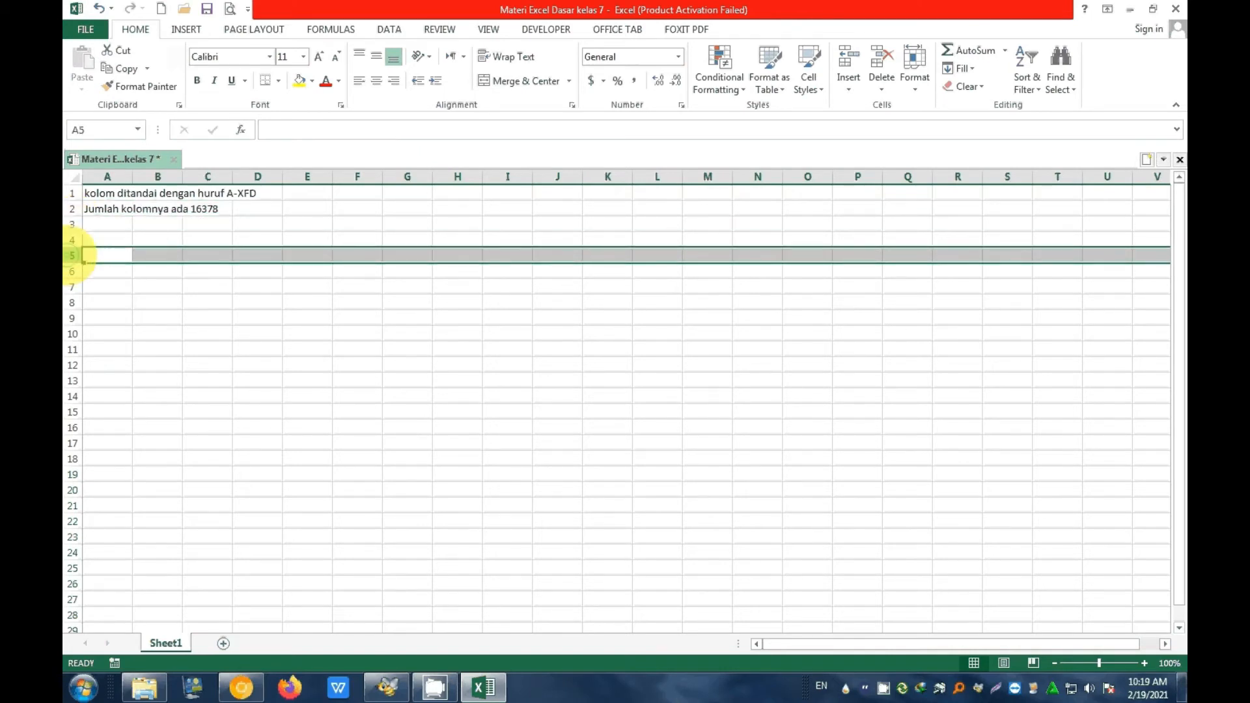
left_click(83, 270)
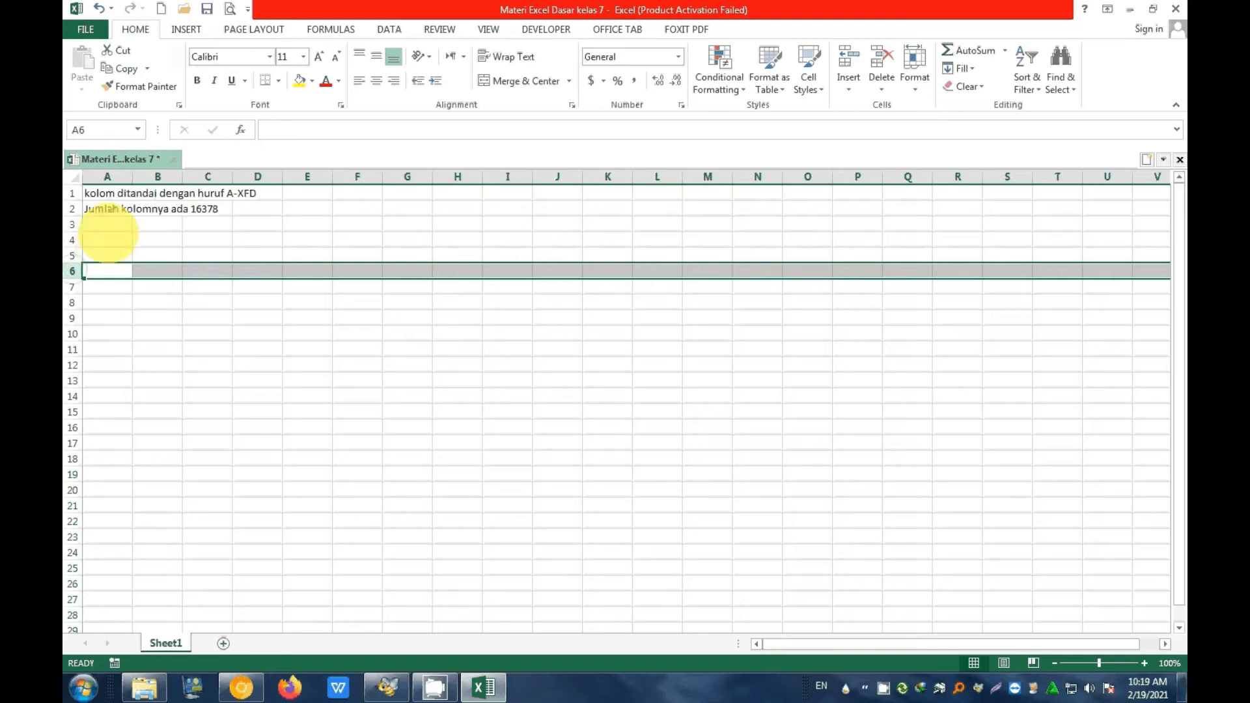
Check the number of the sheet's last row and enter "jumlah Baris 1048576" in cell A3.
key("ctrl+Down")
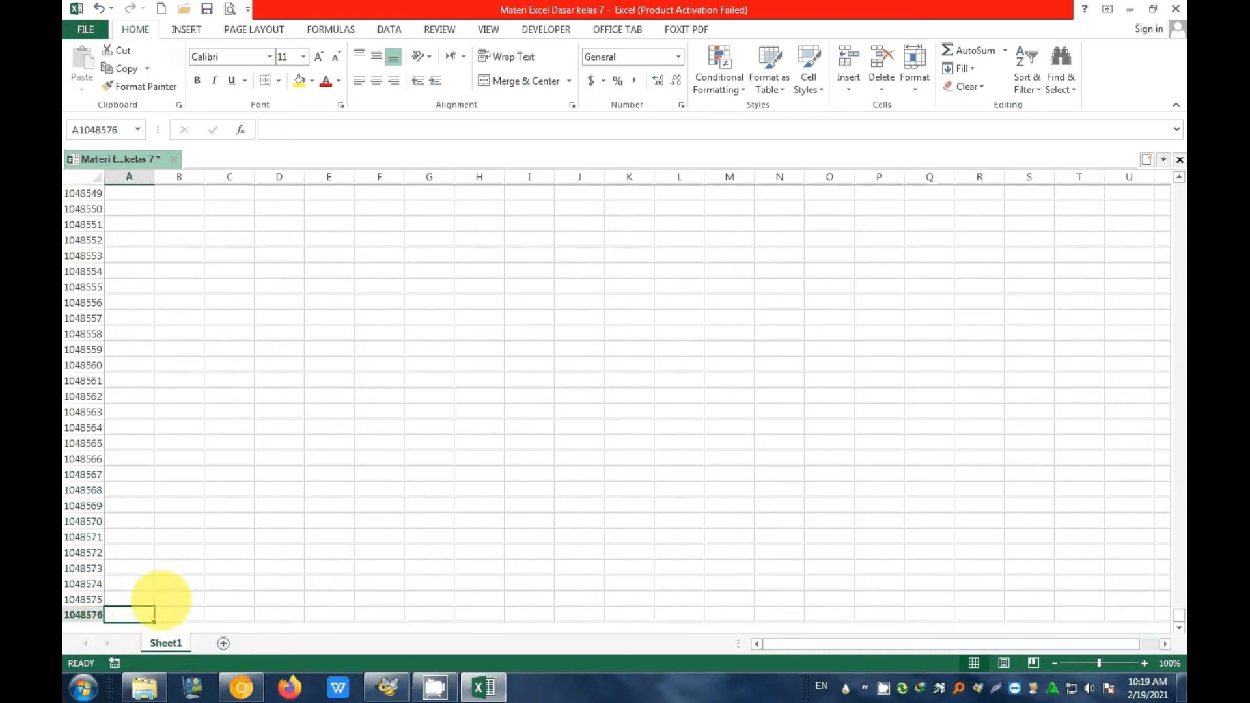
key("ctrl+Up")
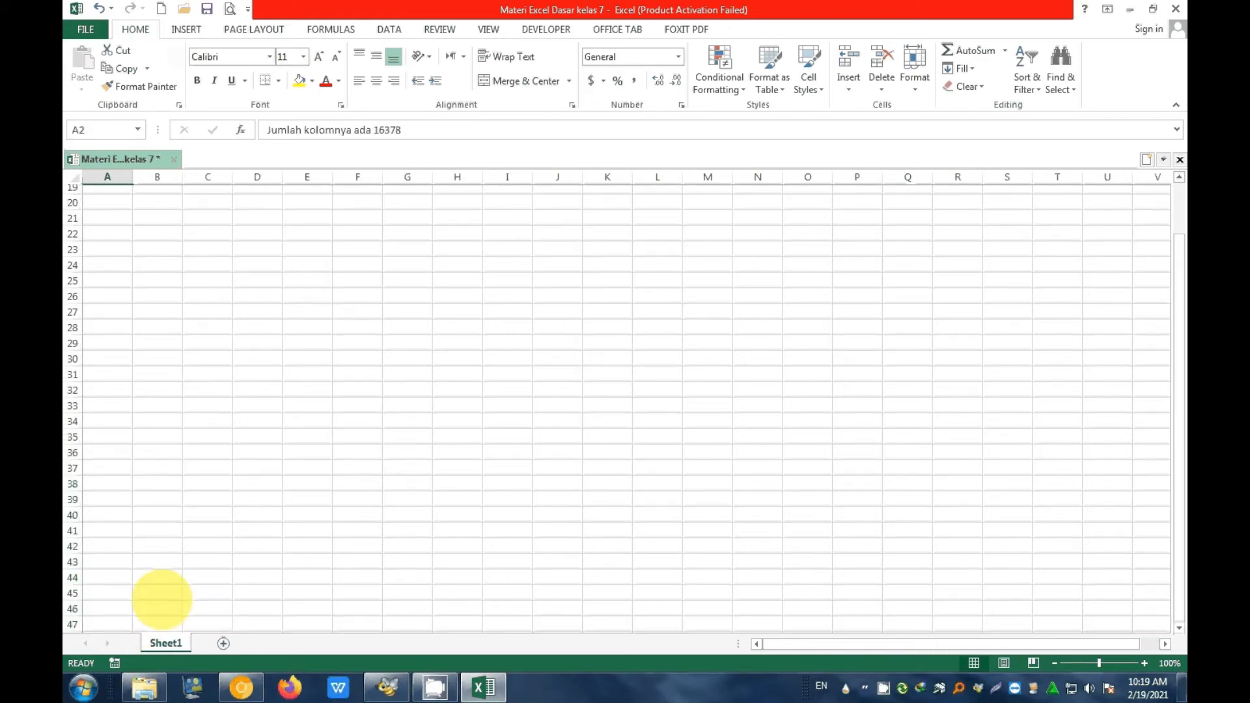
left_click(109, 209)
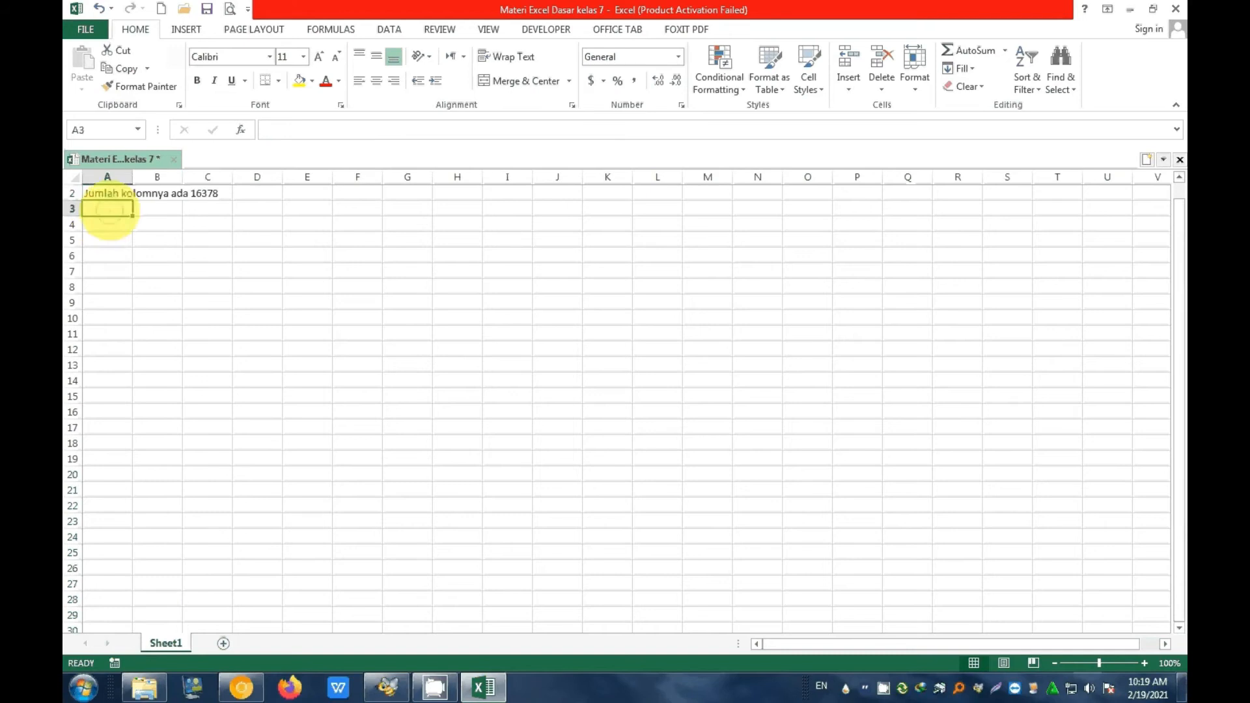
type("jumlah ")
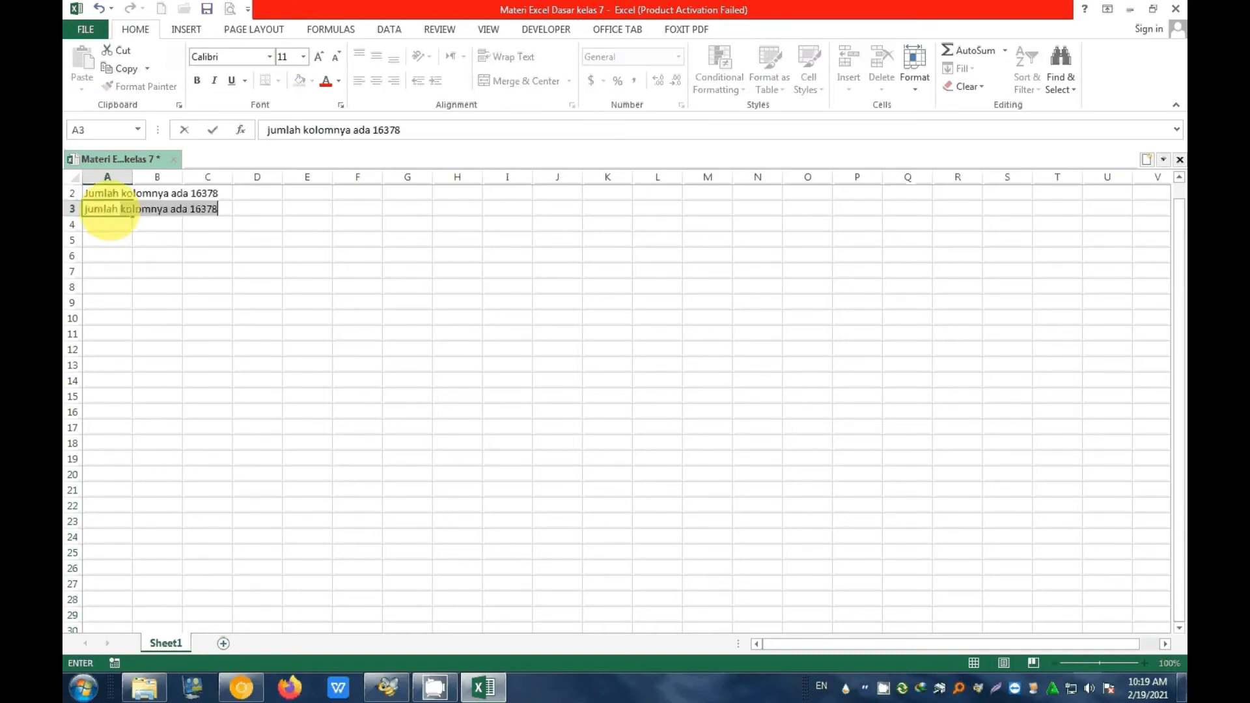
type("Baris")
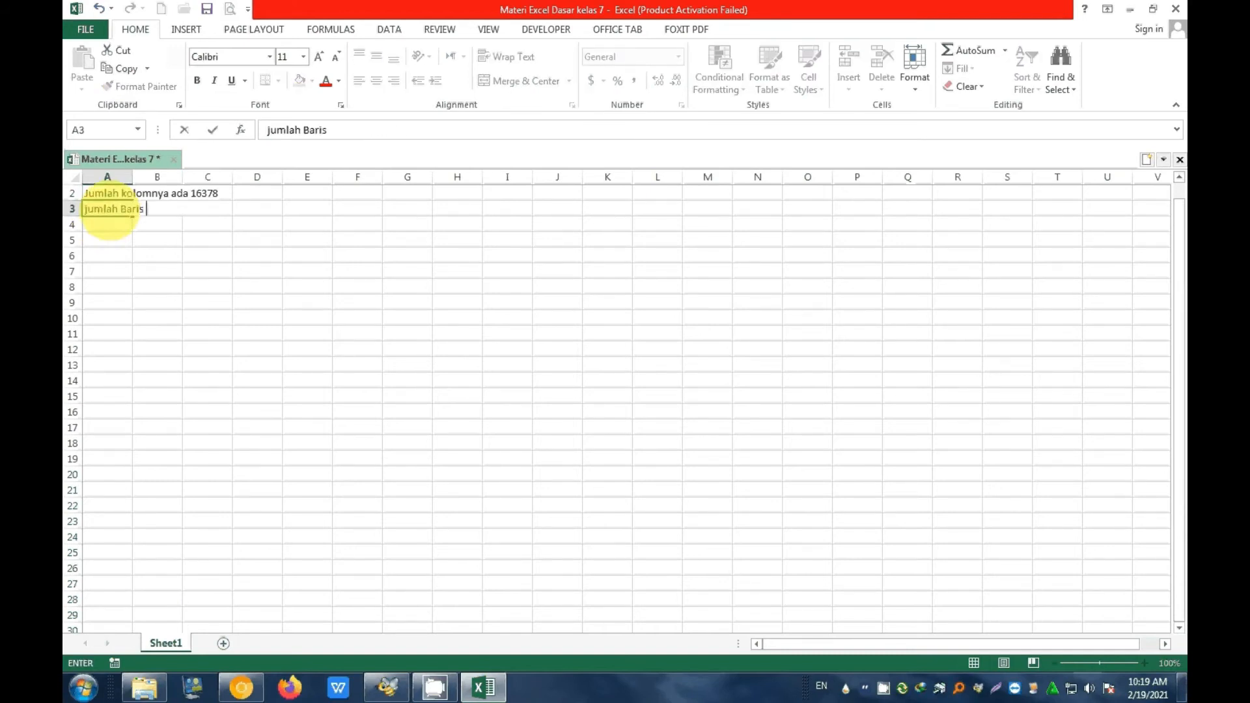
type(" 1048576")
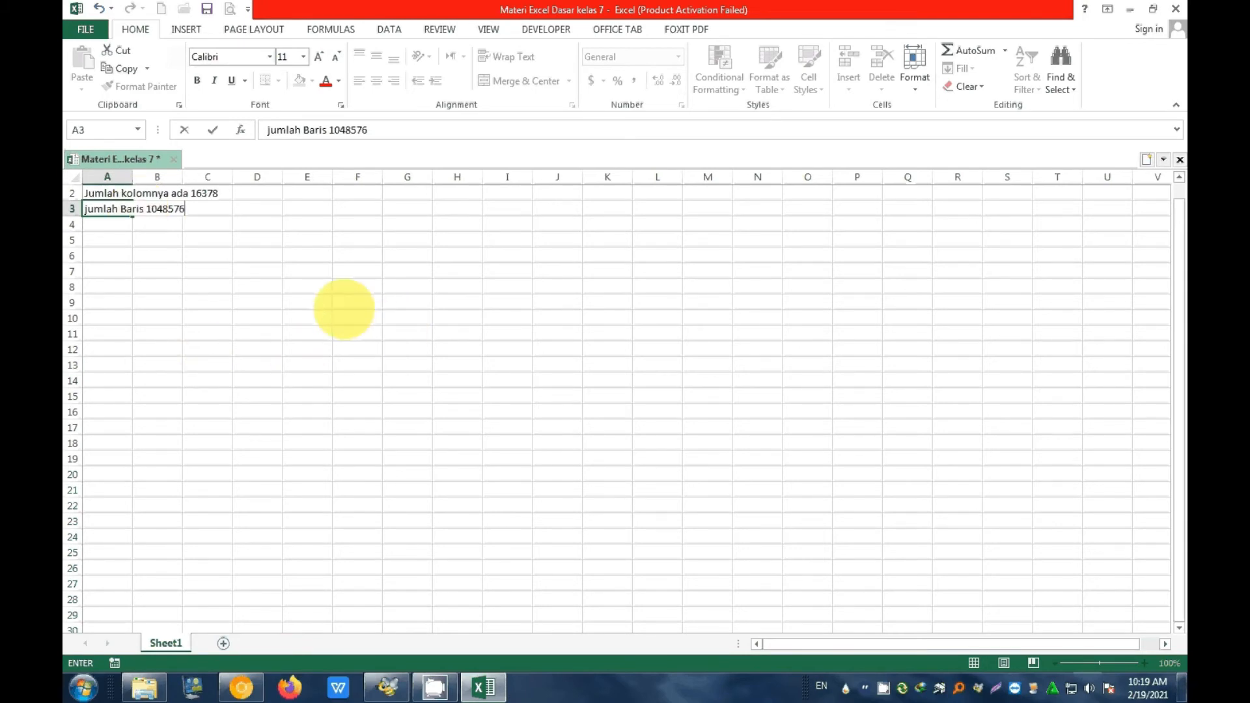
scroll(270, 355, "up", 1)
left_click(157, 333)
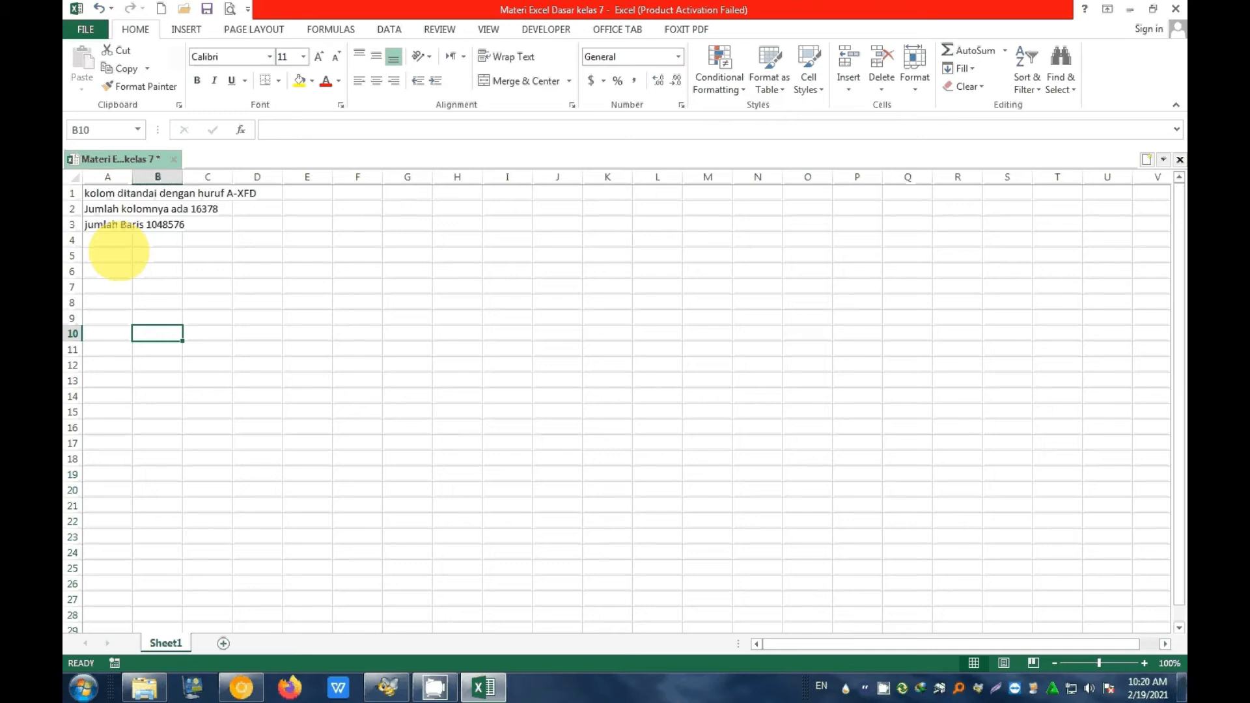
Enter "cell perpotongan antara kolom dan baris yang ditandai dengan kombinasi huruf dan angka A1, B1,C5,D5..." in cell A5.
left_click(106, 242)
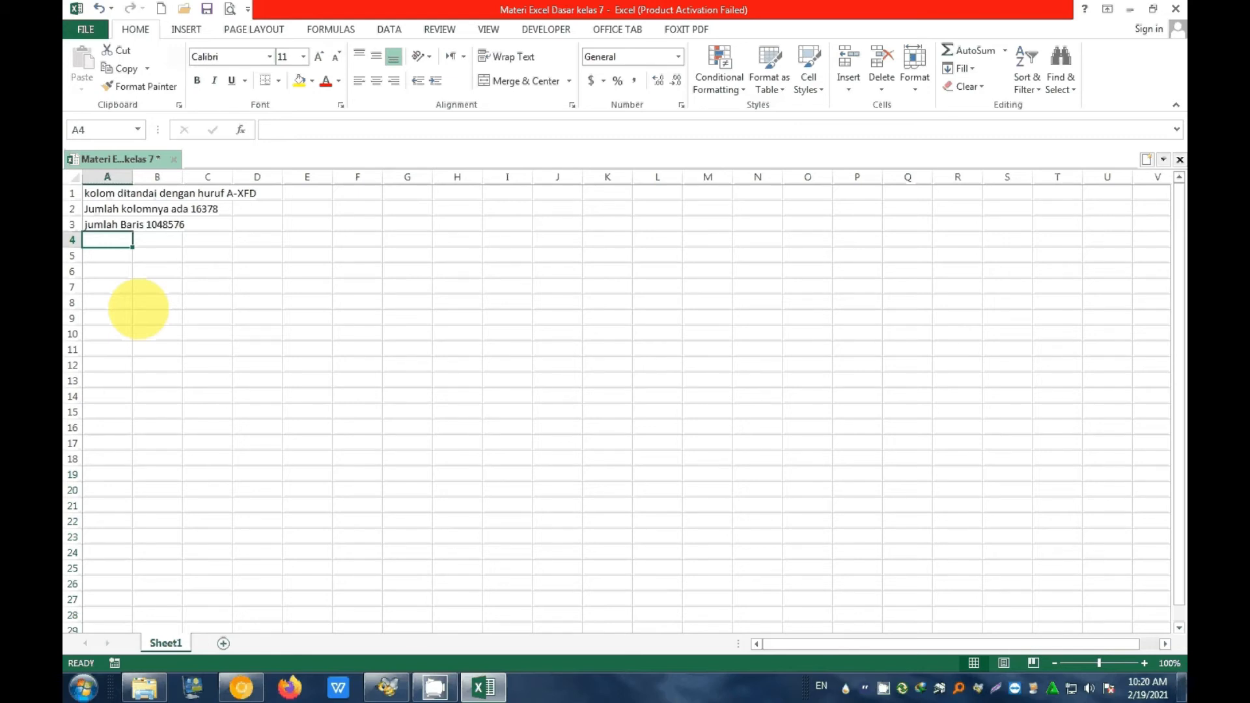
key("Down")
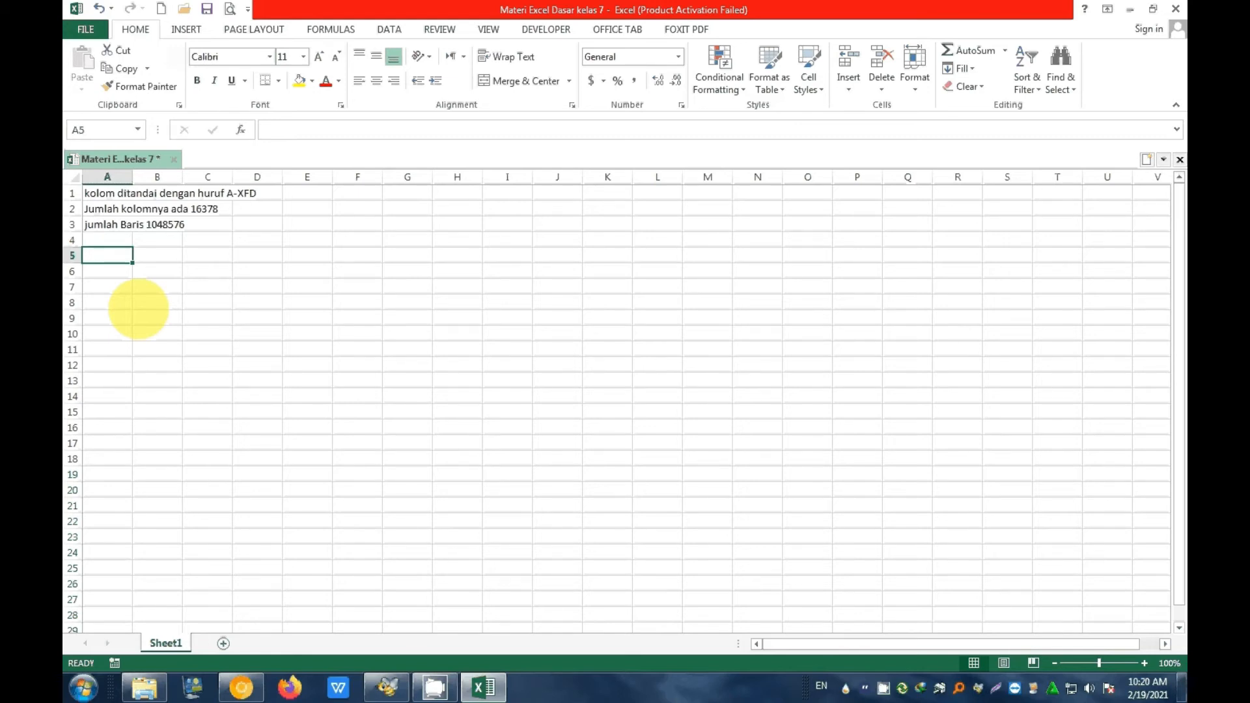
type("cell")
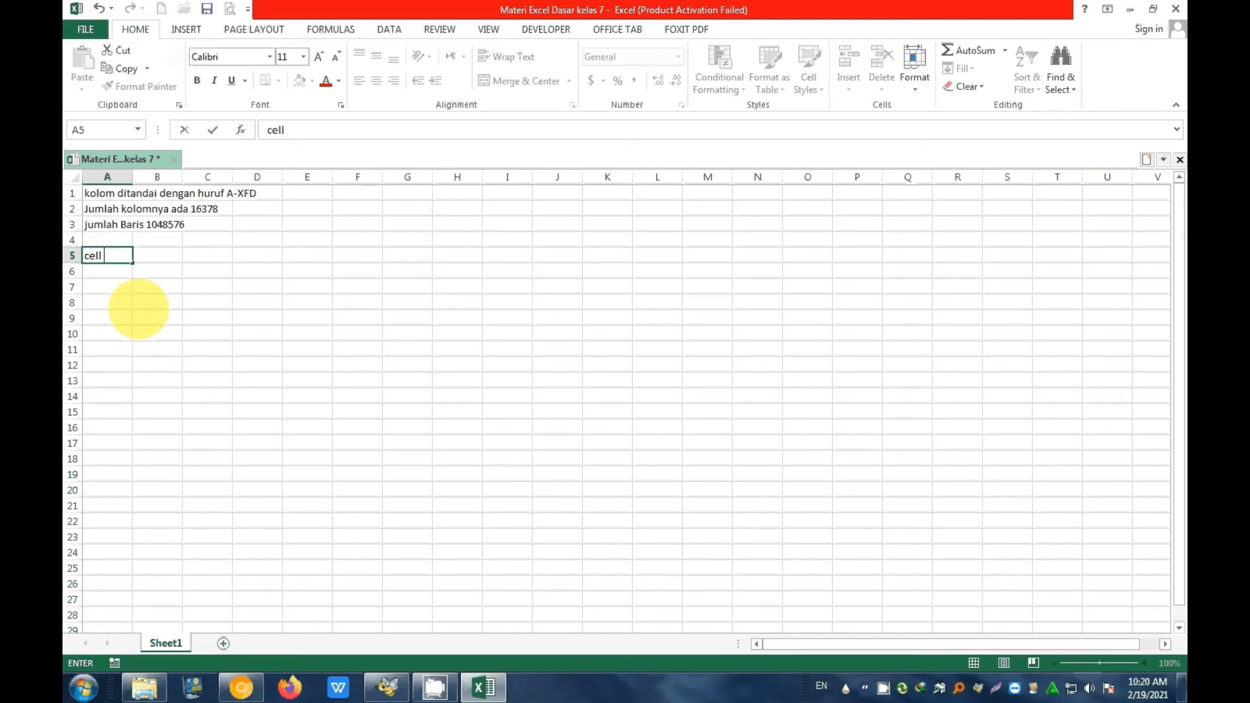
type(" perpotongan anara koo")
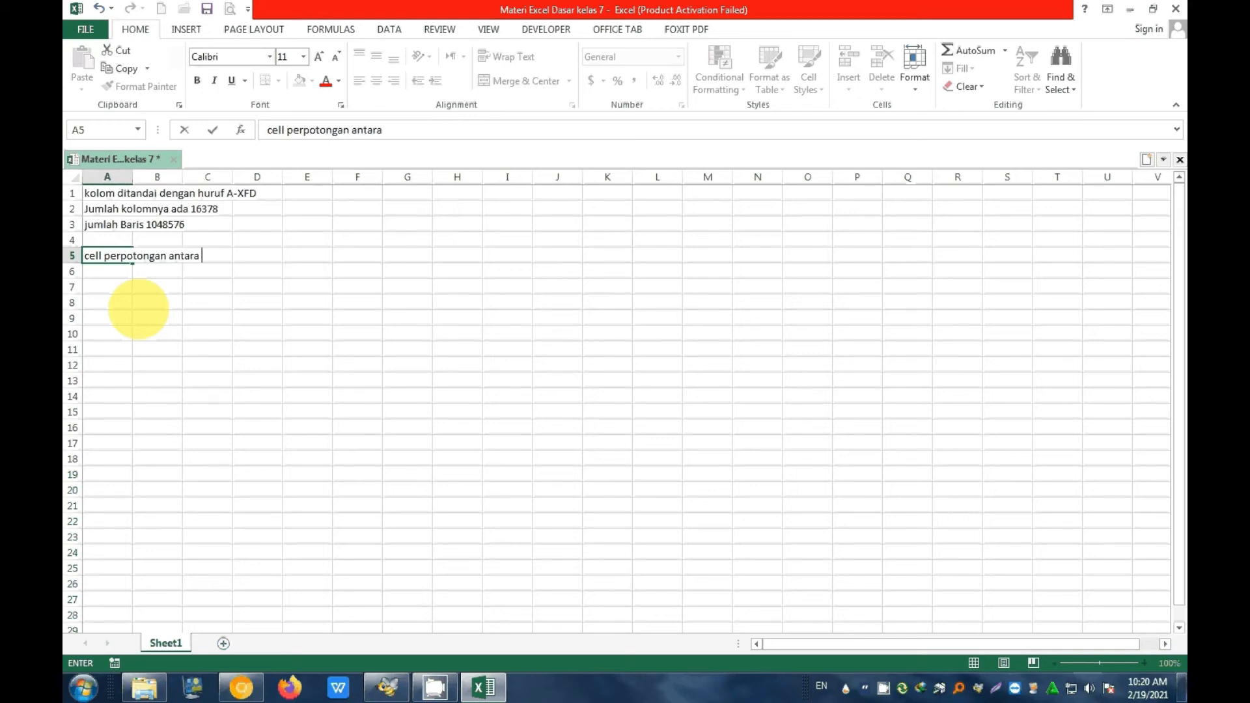
key("BackSpace")
type("lom dan baros")
key("BackSpace")
key("BackSpace")
type("is yang ditandai dengan kombinasi ")
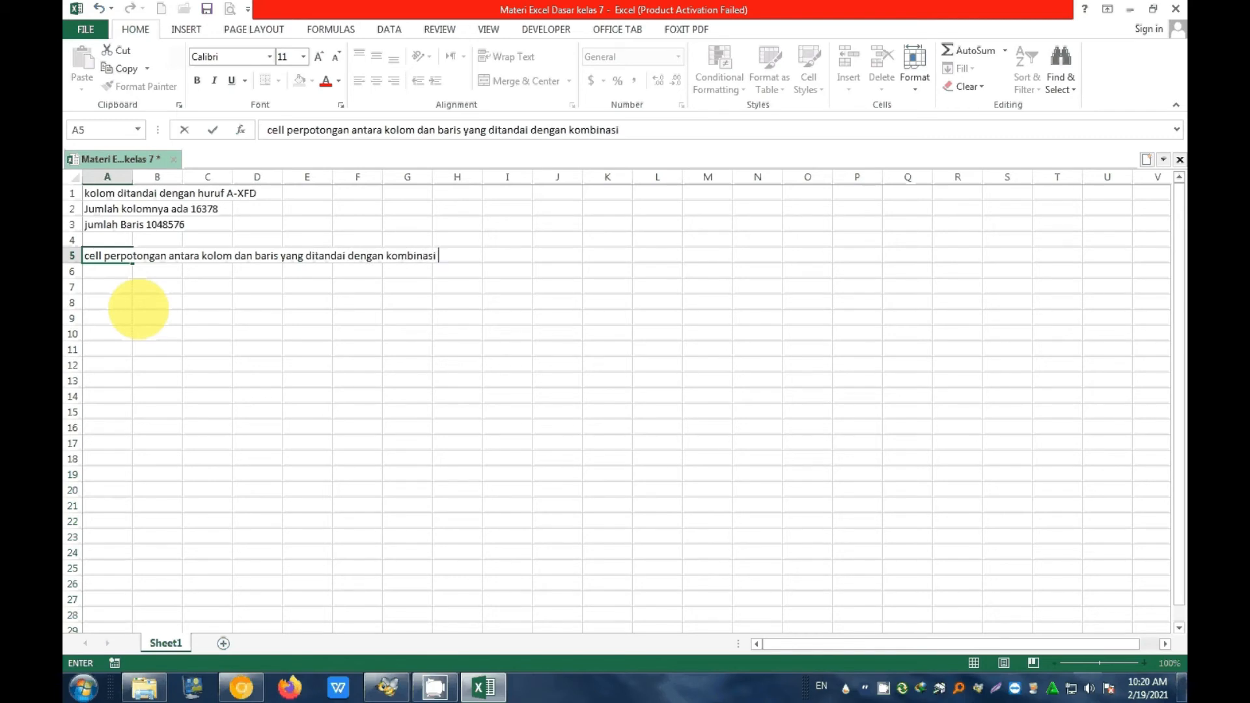
type("huruf dan an")
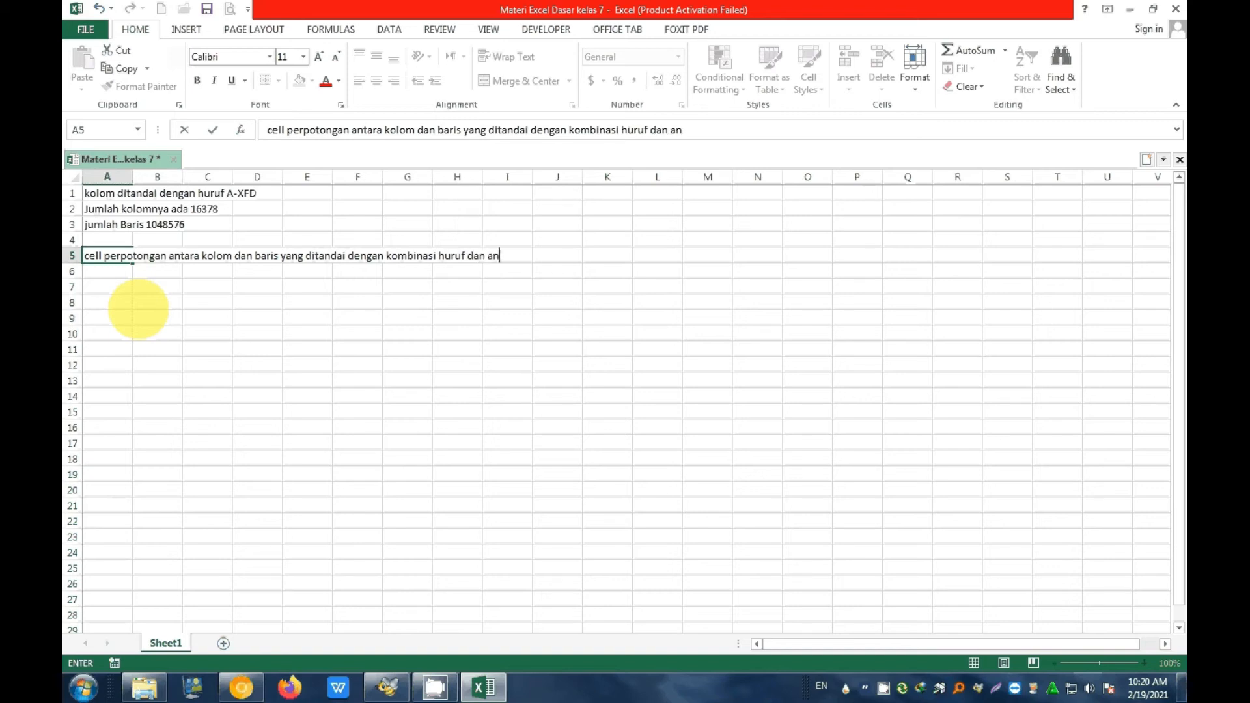
type("gka A1, B1,C5")
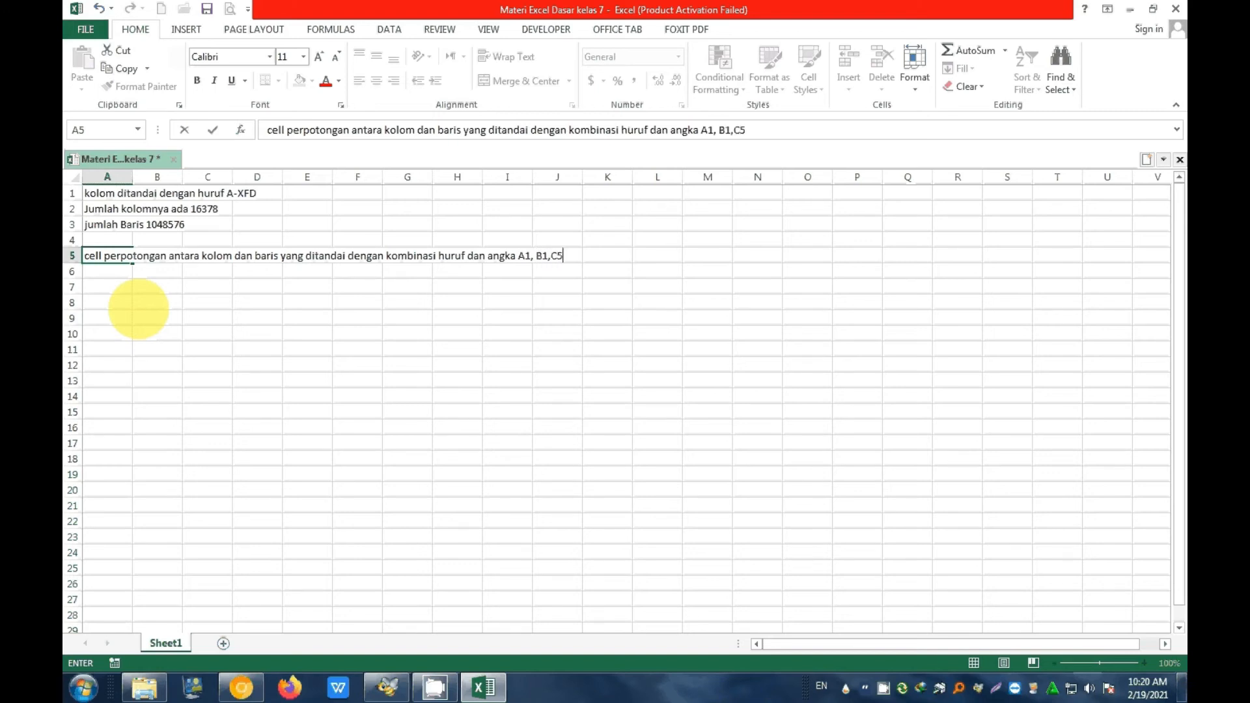
type(",D5...")
left_click(161, 360)
left_click(99, 286)
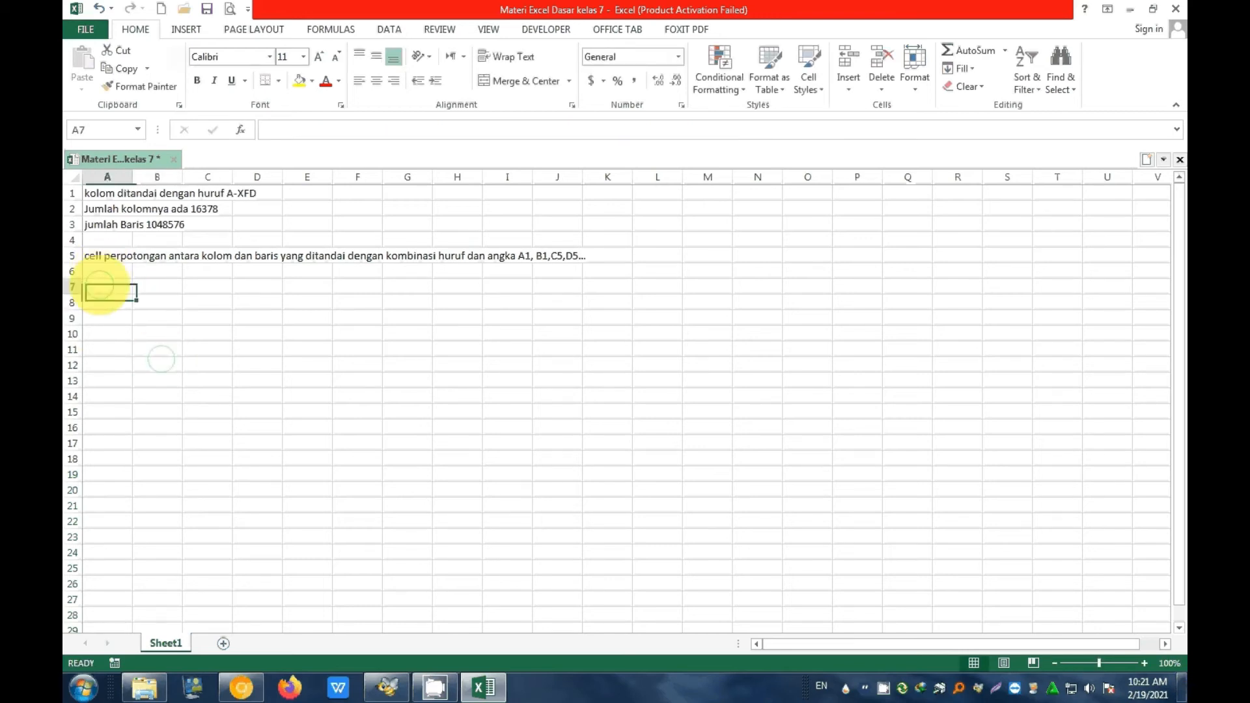
left_click(217, 235)
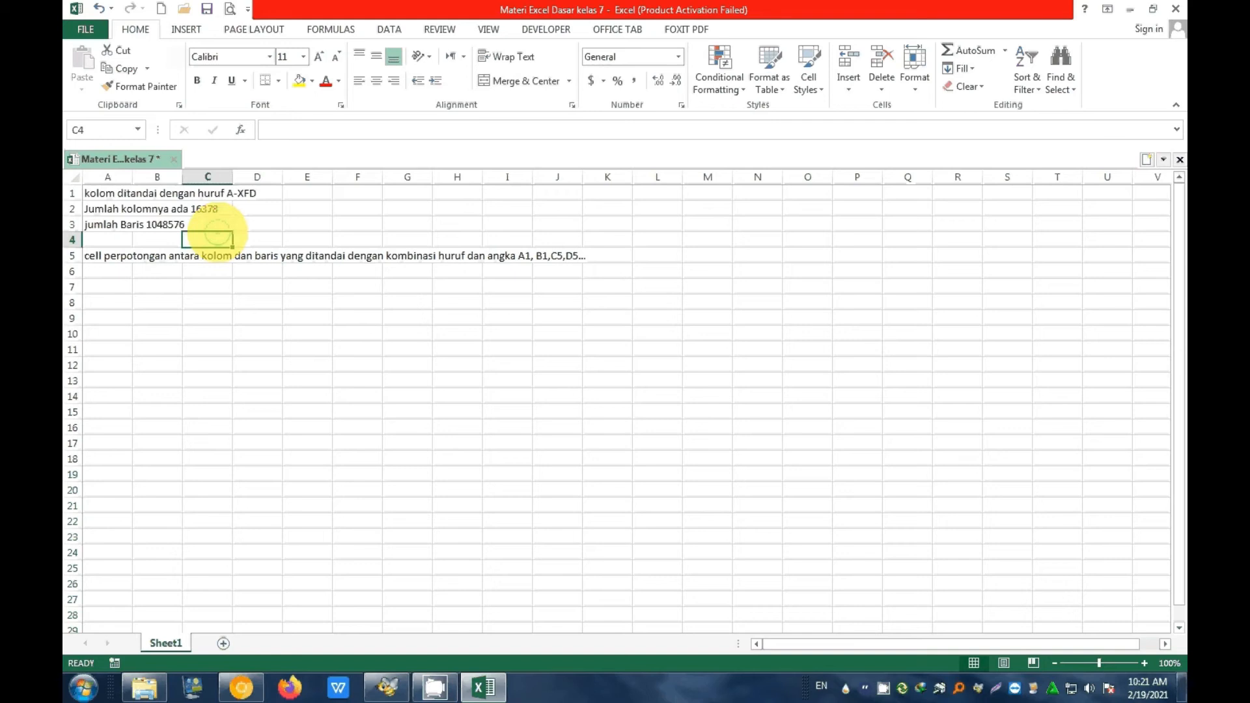
Select single cells E1, F1, F4, F10, F2, A1, C9, E9, G8 and F14 in turn to examine their addresses.
left_click(285, 192)
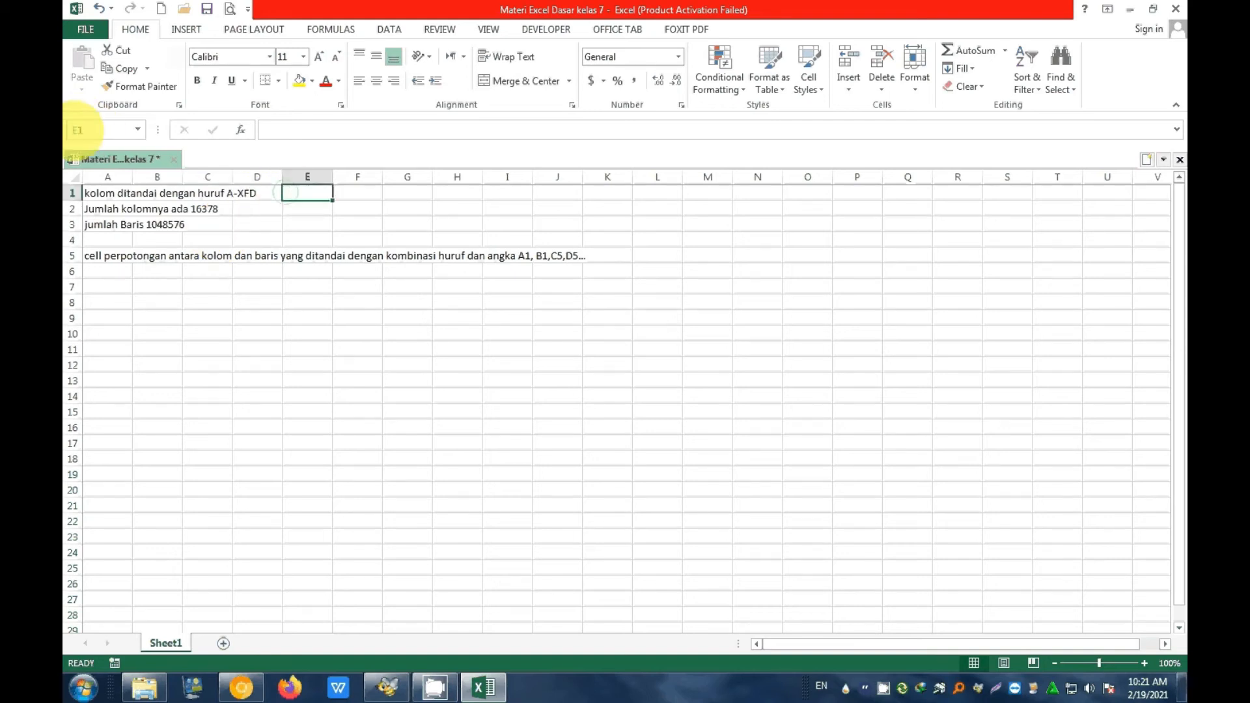
left_click(378, 193)
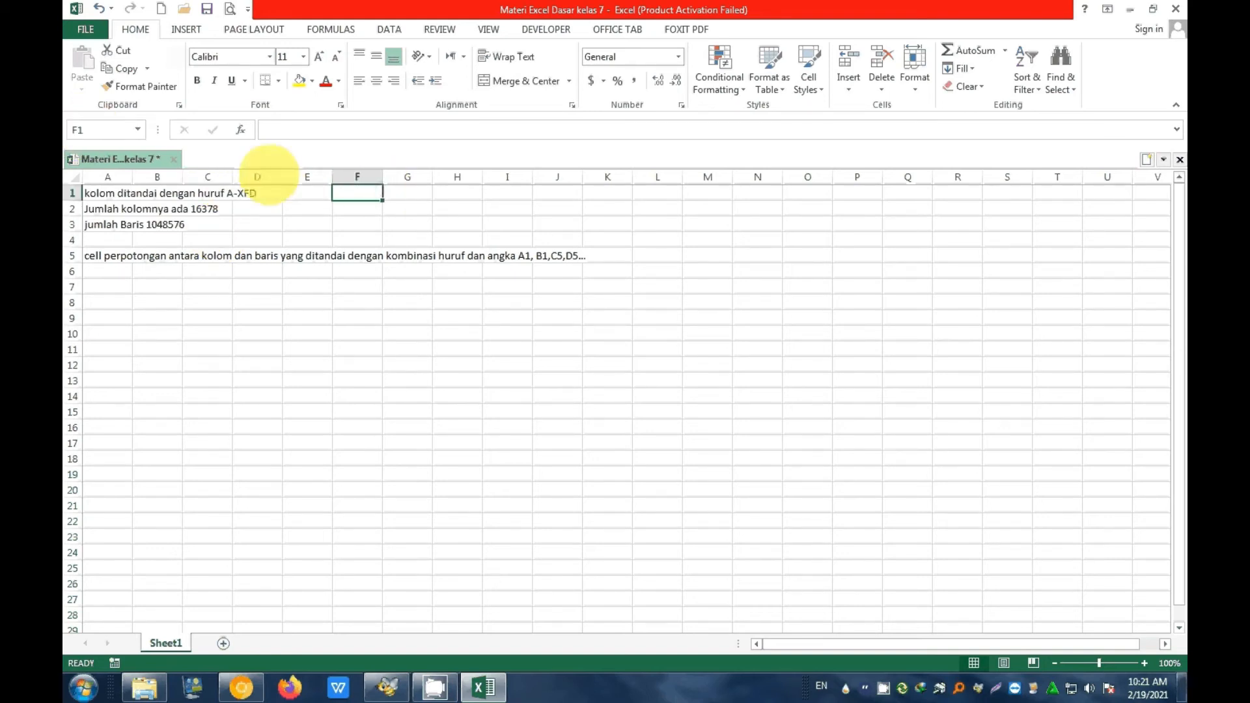
left_click(358, 233)
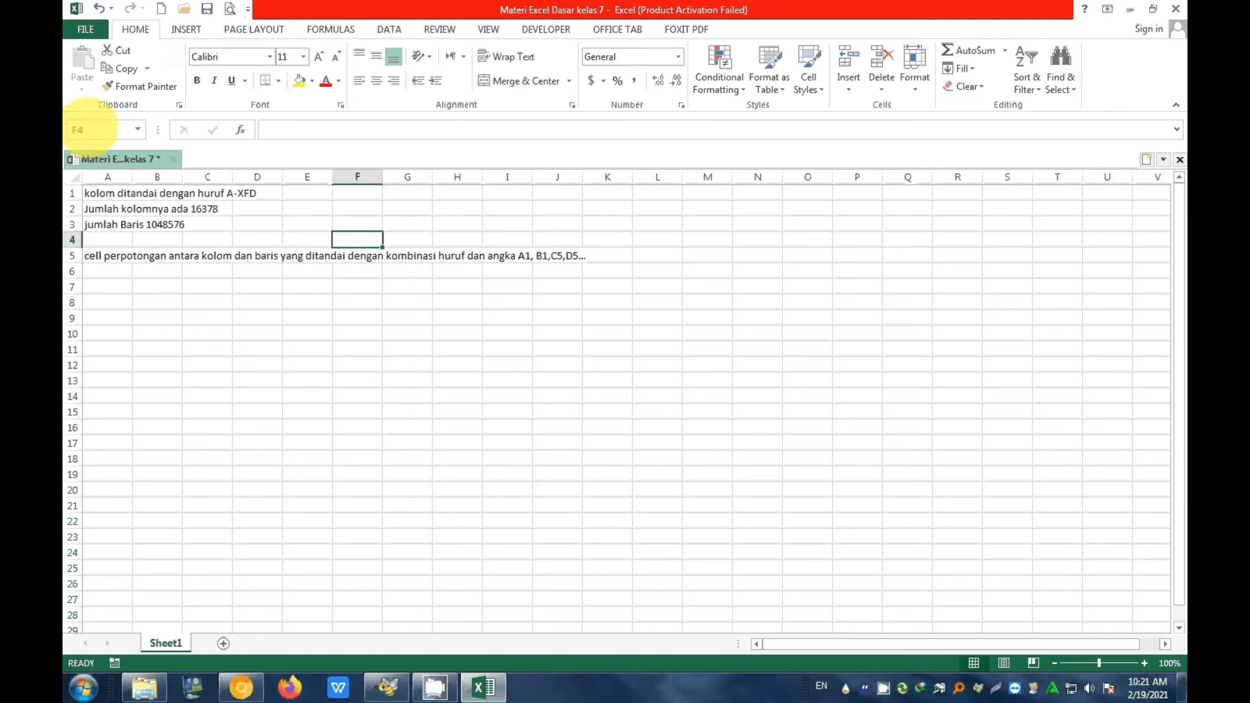
left_click(373, 328)
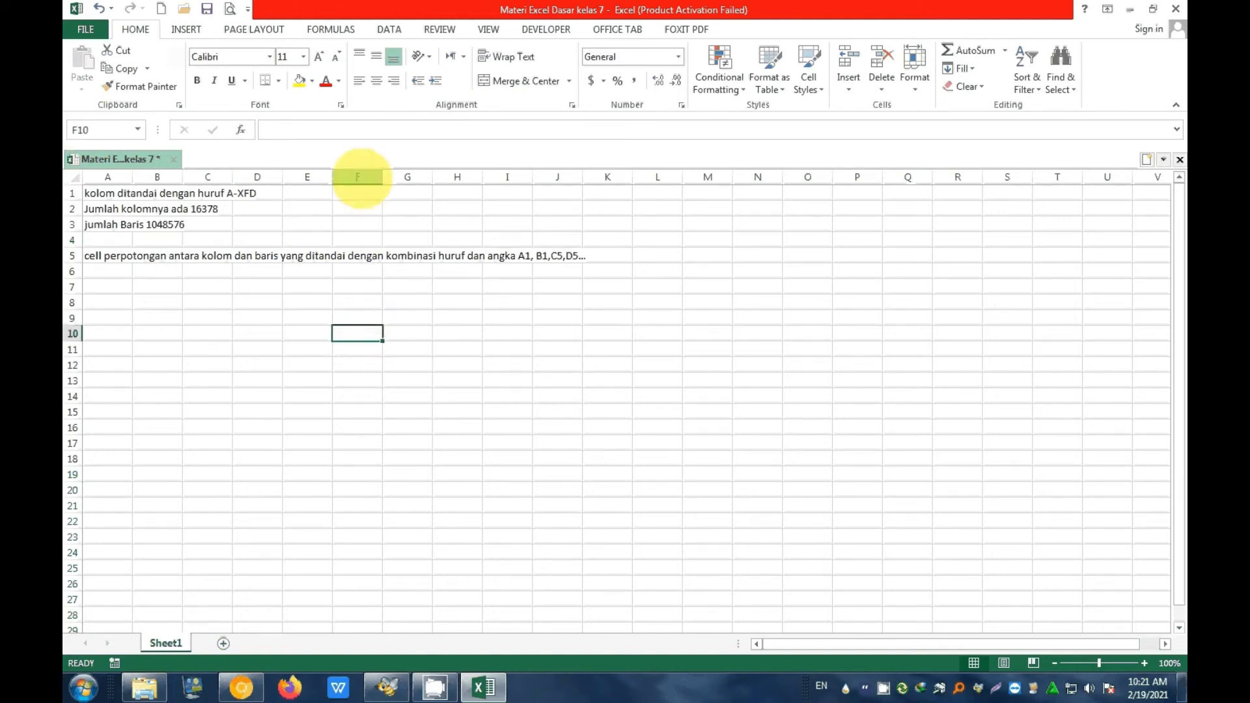
left_click(358, 208)
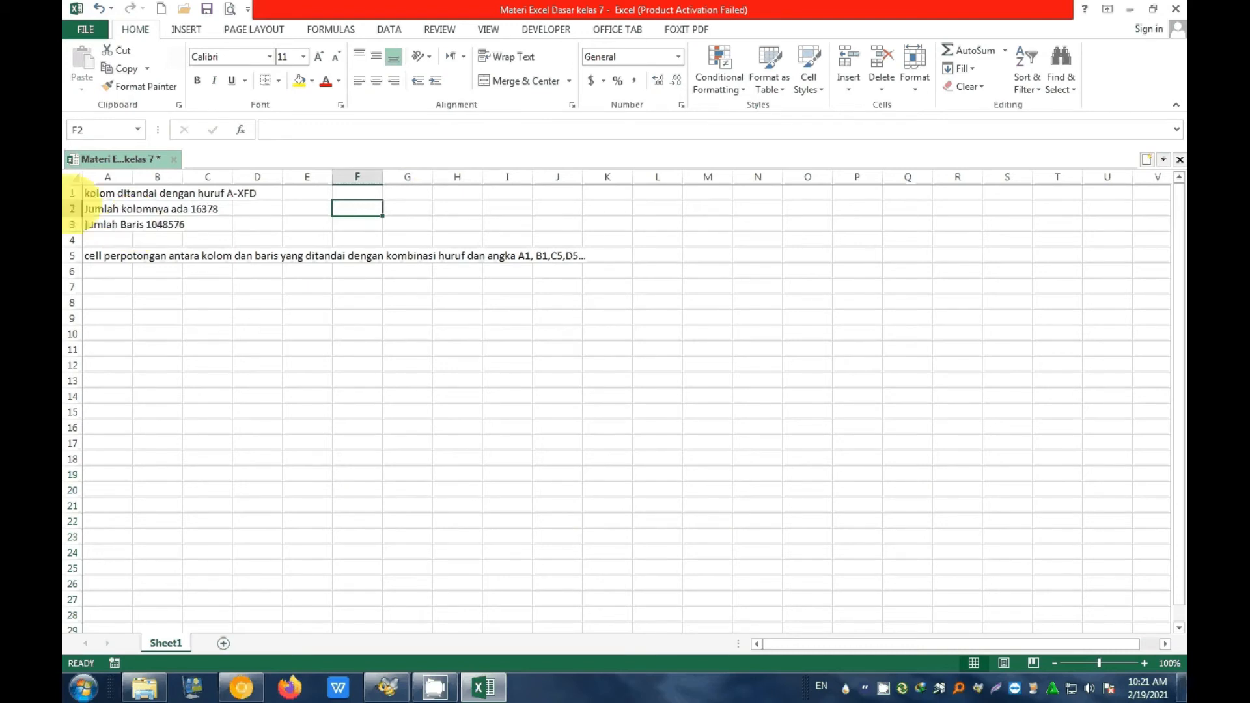
left_click(91, 193)
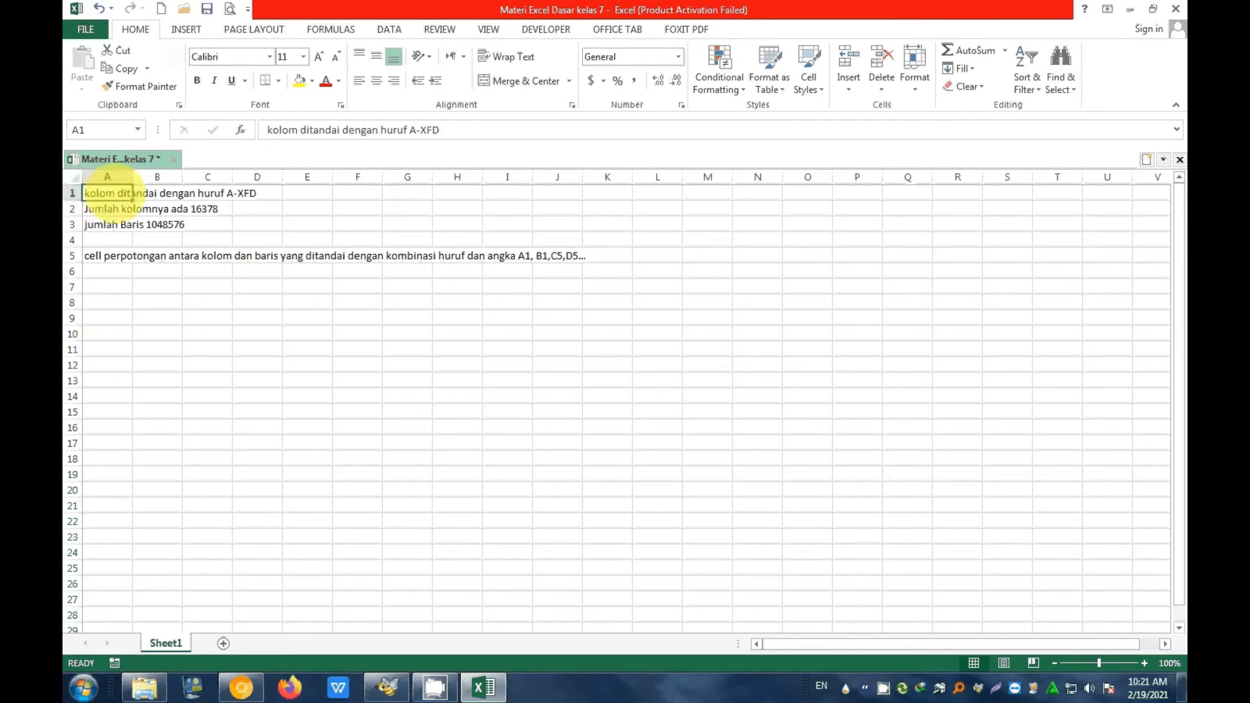
left_click(215, 321)
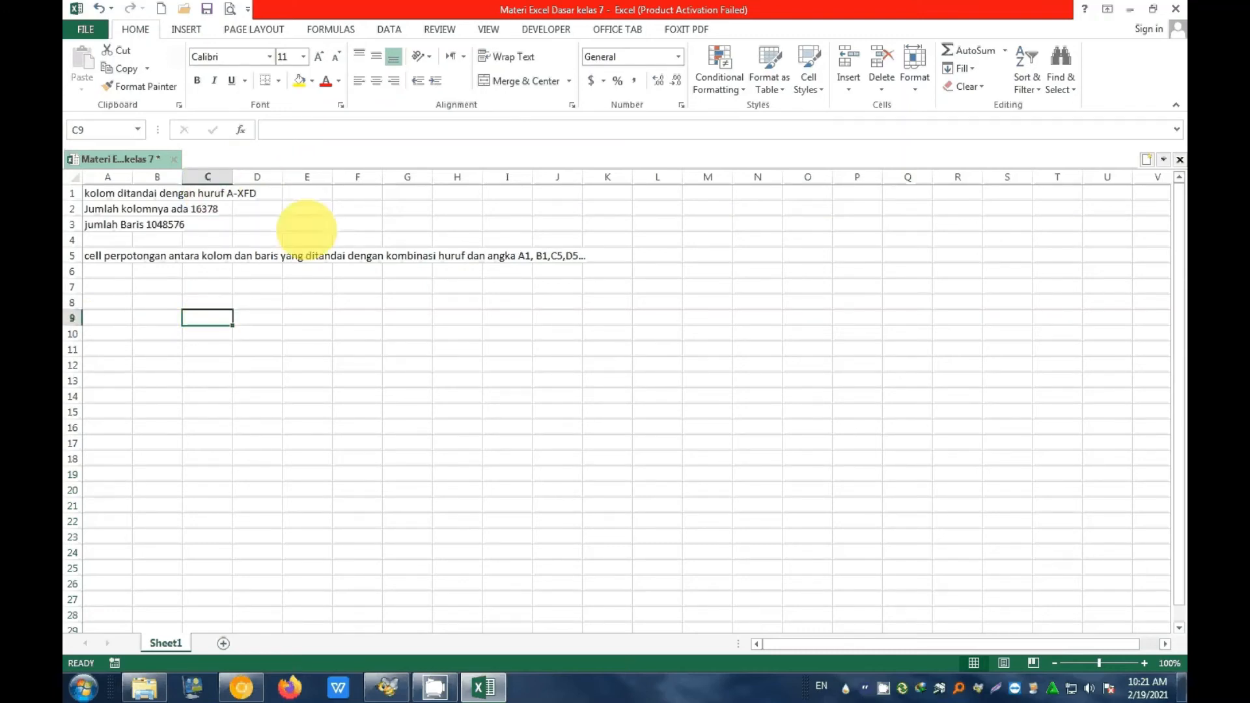
left_click(306, 319)
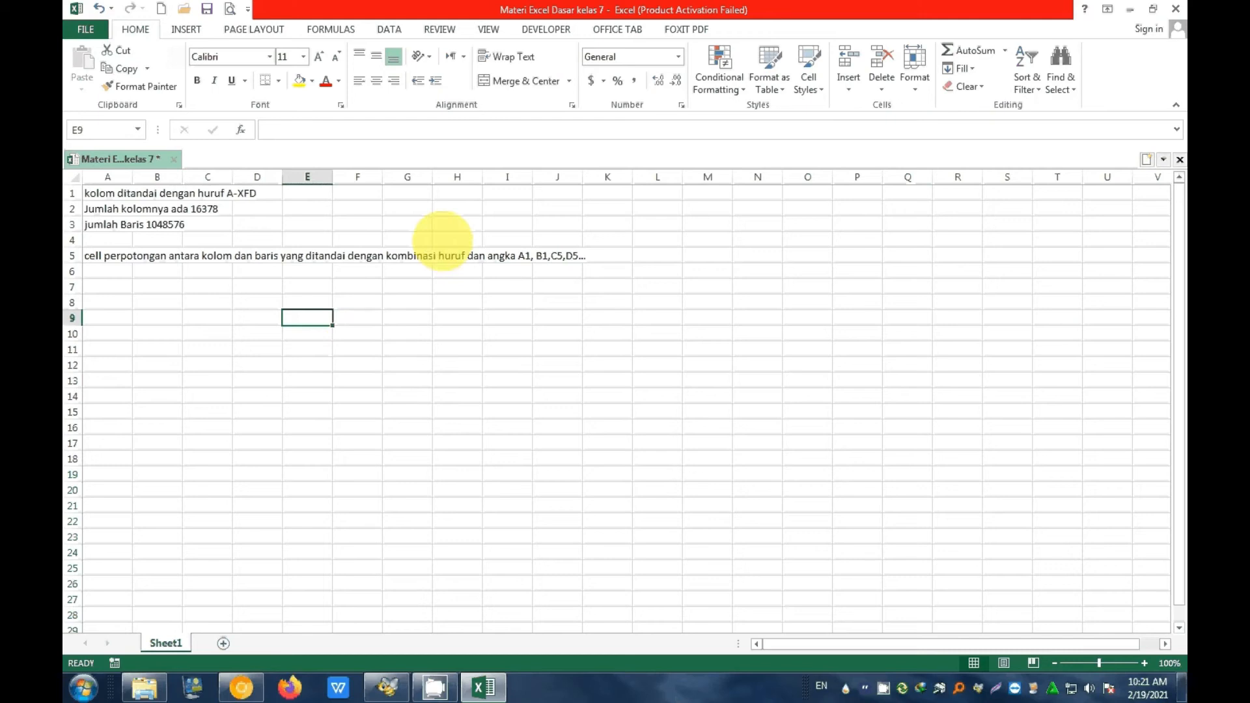
left_click(410, 302)
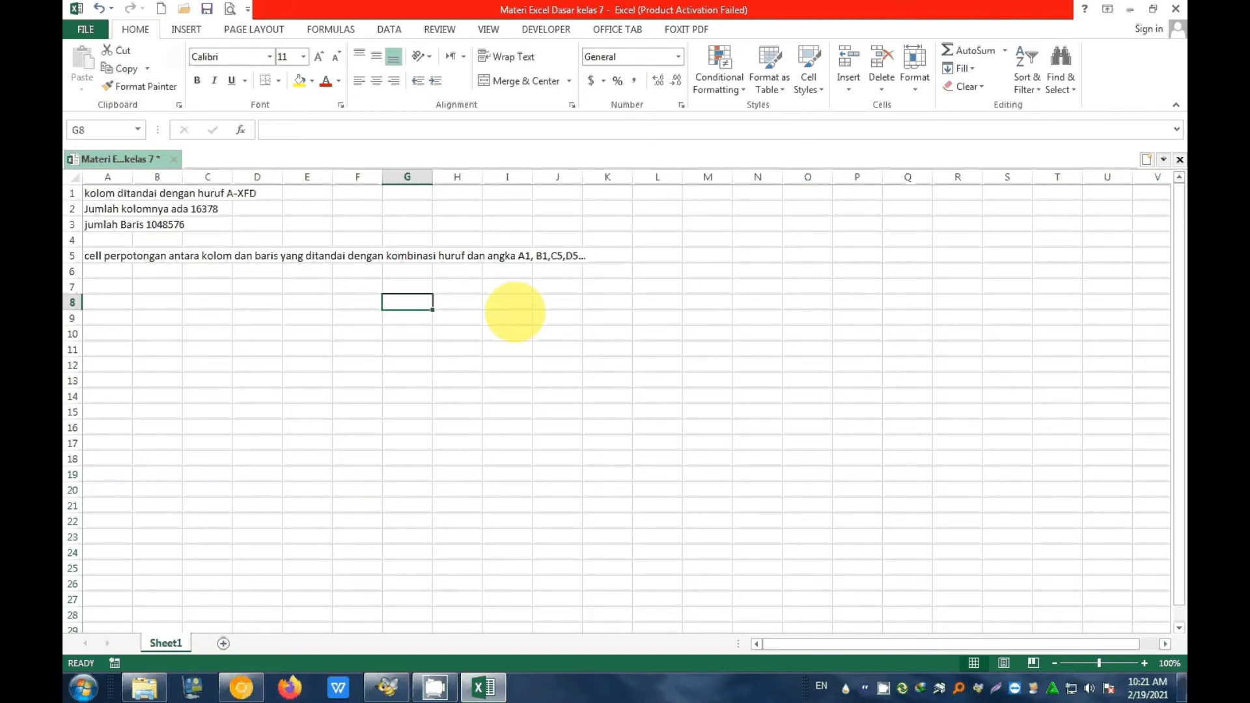
left_click(355, 395)
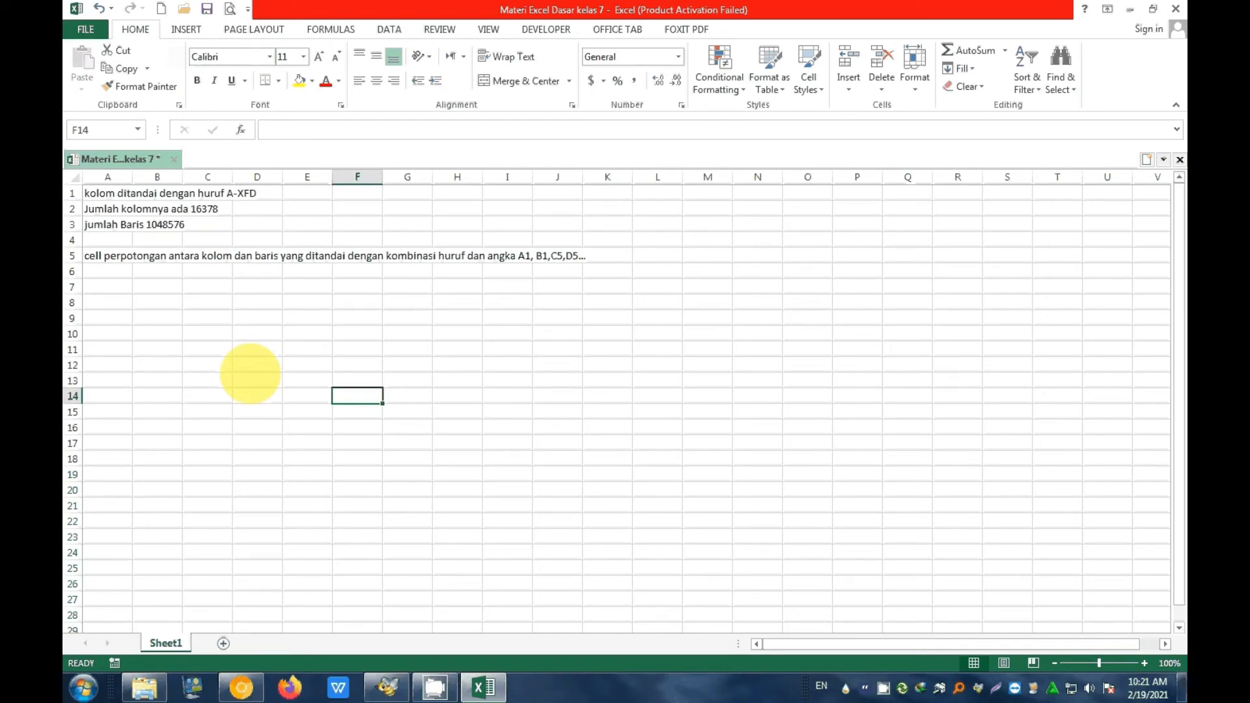
Select a sample block from C7 to E11, and enter "Range kumpulan dari beberapa cell yang aktif" in cell A6.
left_click_drag(191, 287, 326, 355)
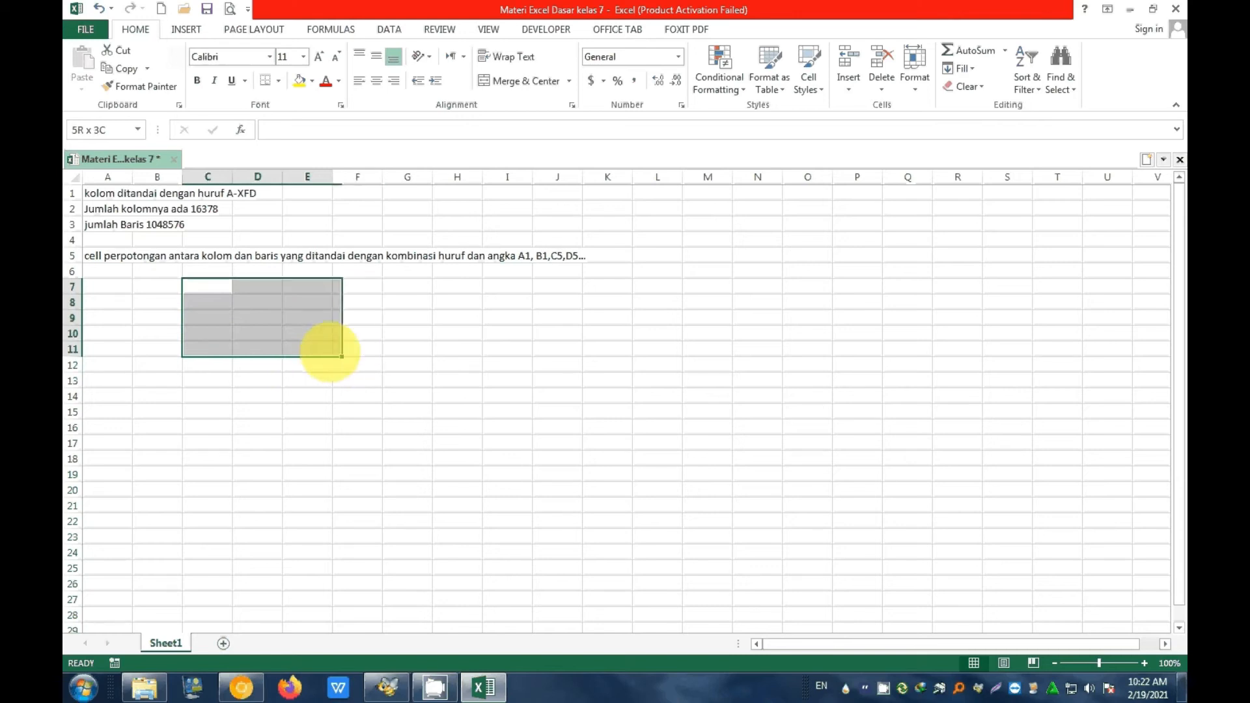
left_click(419, 347)
left_click(113, 272)
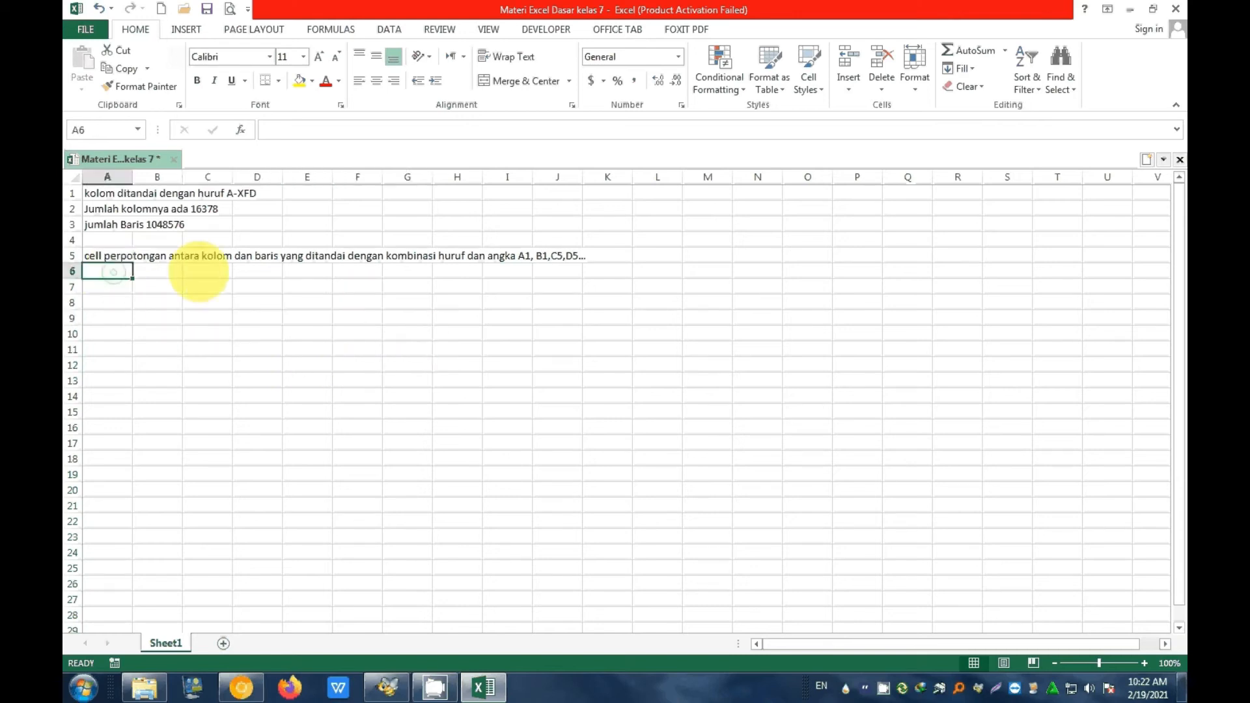
type("Range")
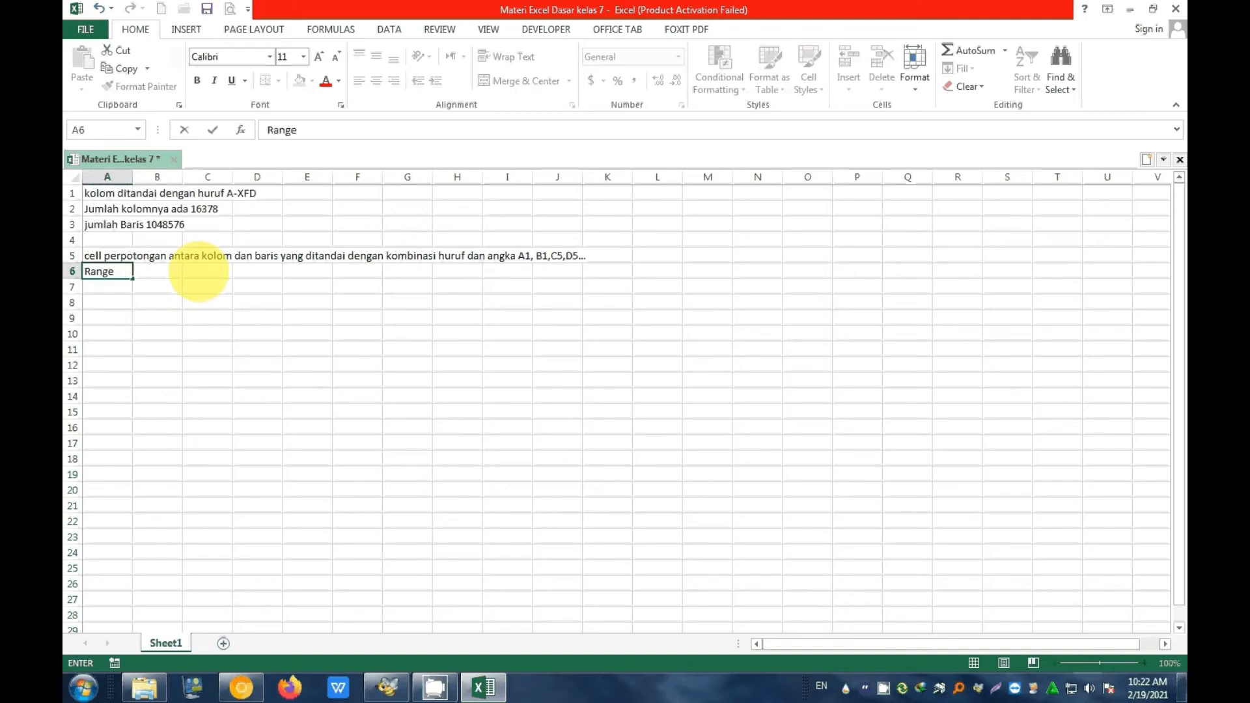
type(" a")
key("BackSpace")
type("kumpu")
type("land an")
key("BackSpace")
key("BackSpace")
key("BackSpace")
key("BackSpace")
type("dari bb")
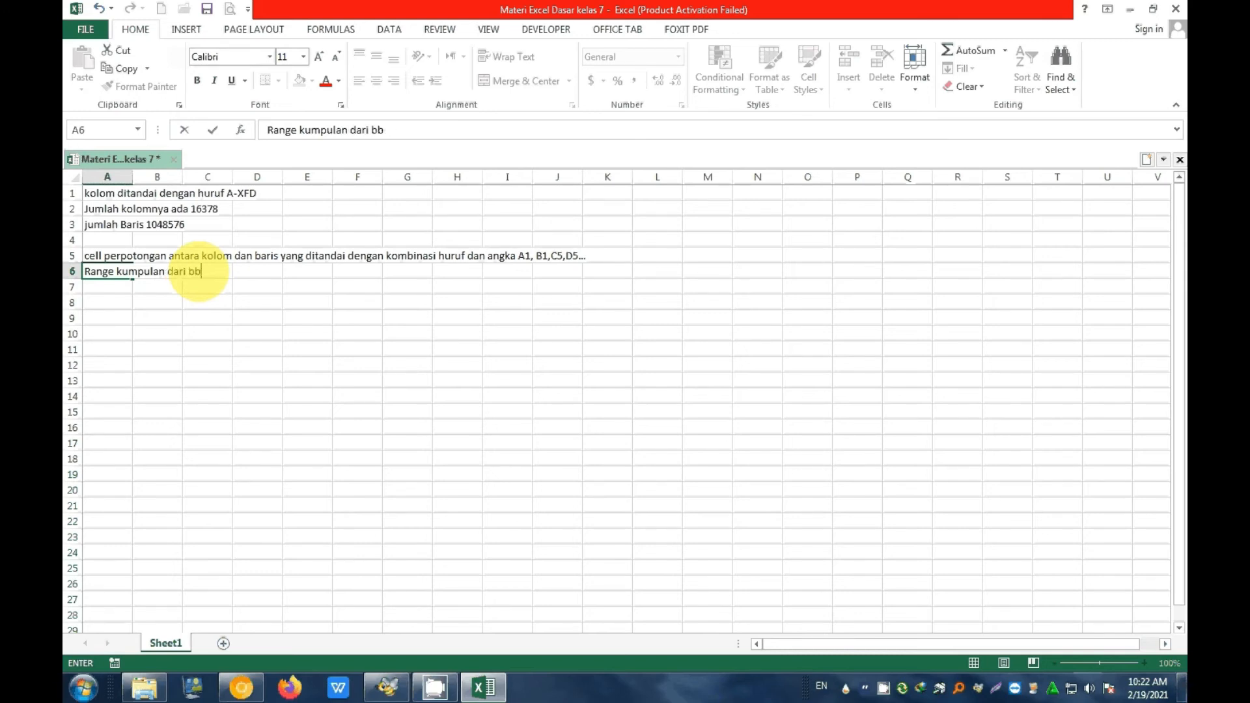
type("berapa cell yang al")
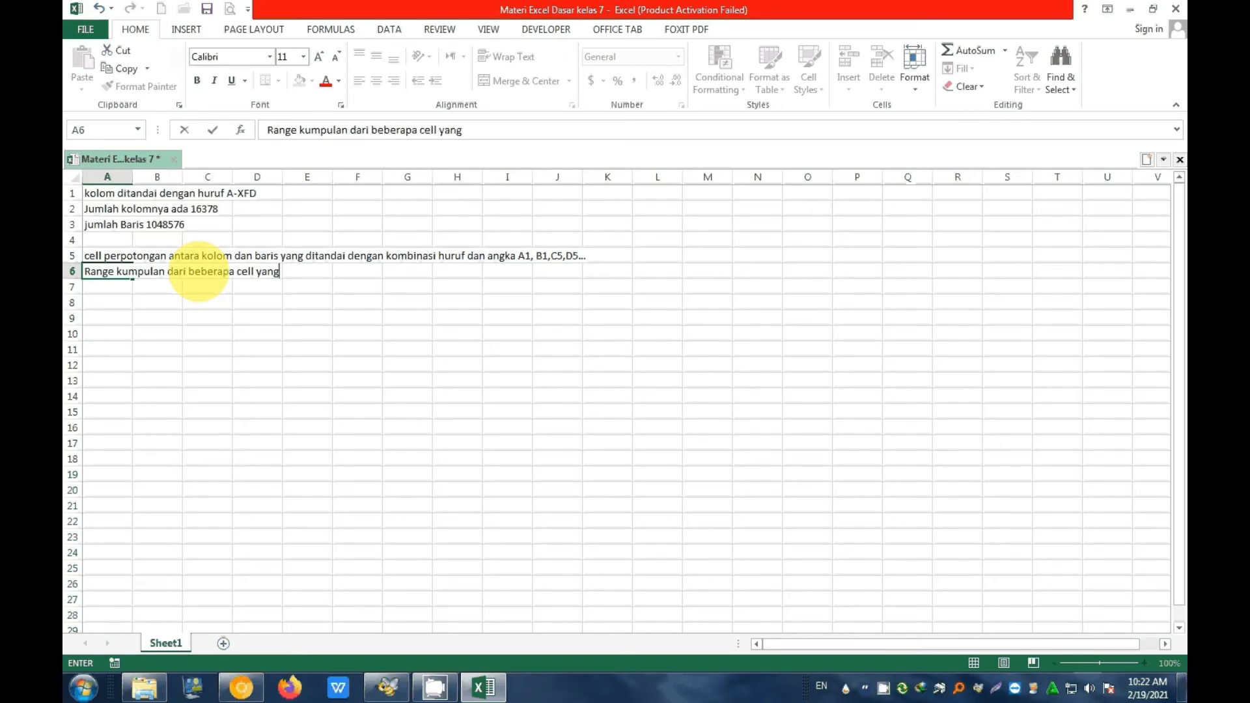
key("BackSpace")
type("ktif")
left_click(290, 395)
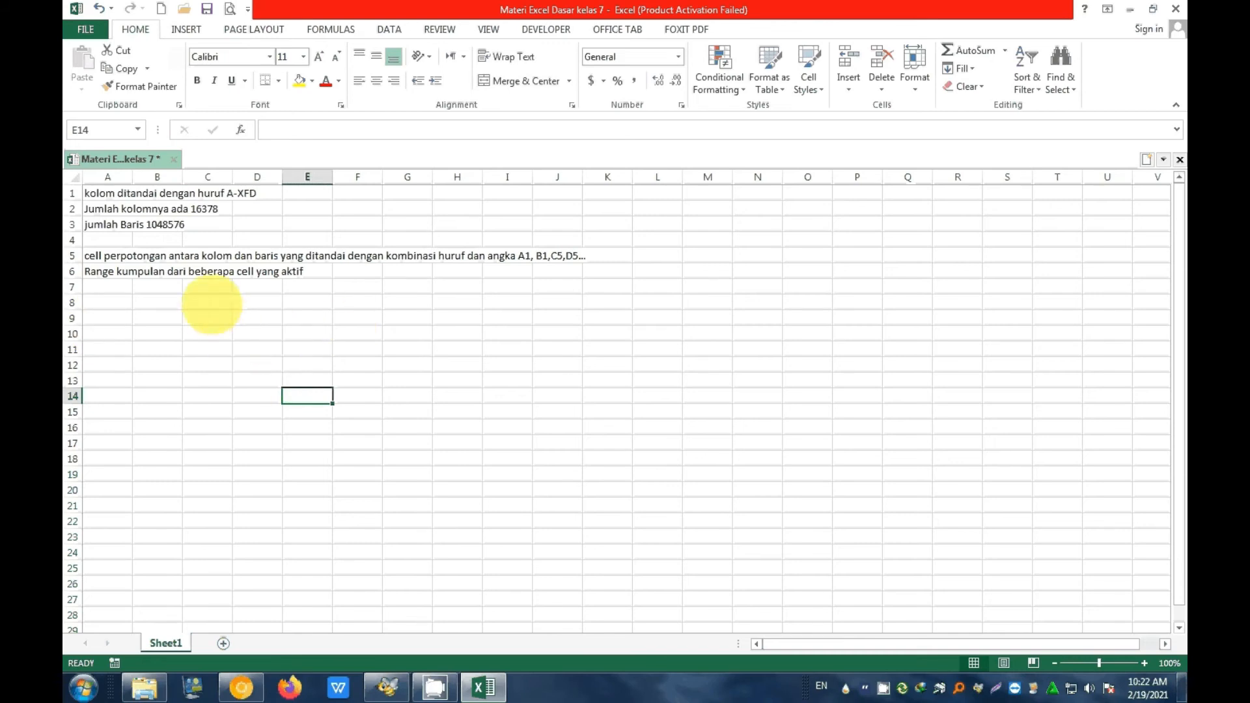
Select blocks C8:E12, G8:J13, G2:H3, I2:J2, I2:I3 and J2:J3 in turn to examine ranges of different shapes.
left_click(210, 303)
left_click_drag(209, 303, 291, 365)
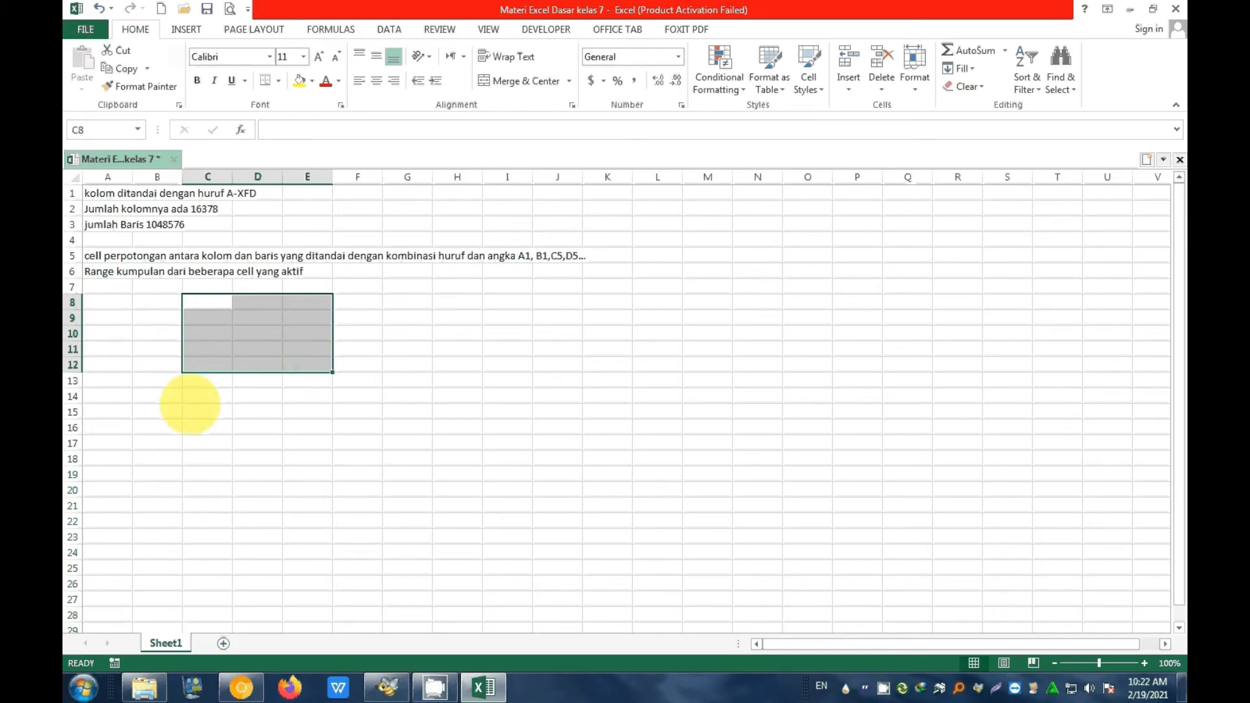
left_click_drag(405, 299, 550, 378)
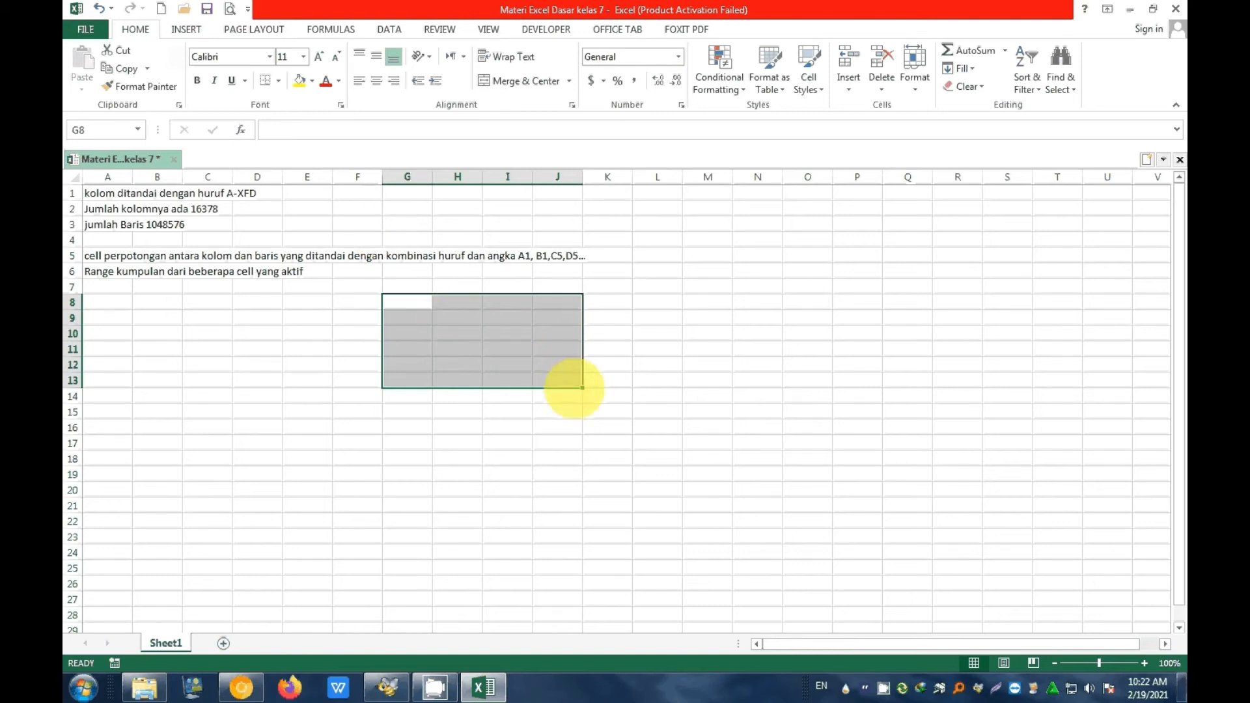
left_click_drag(424, 209, 449, 212)
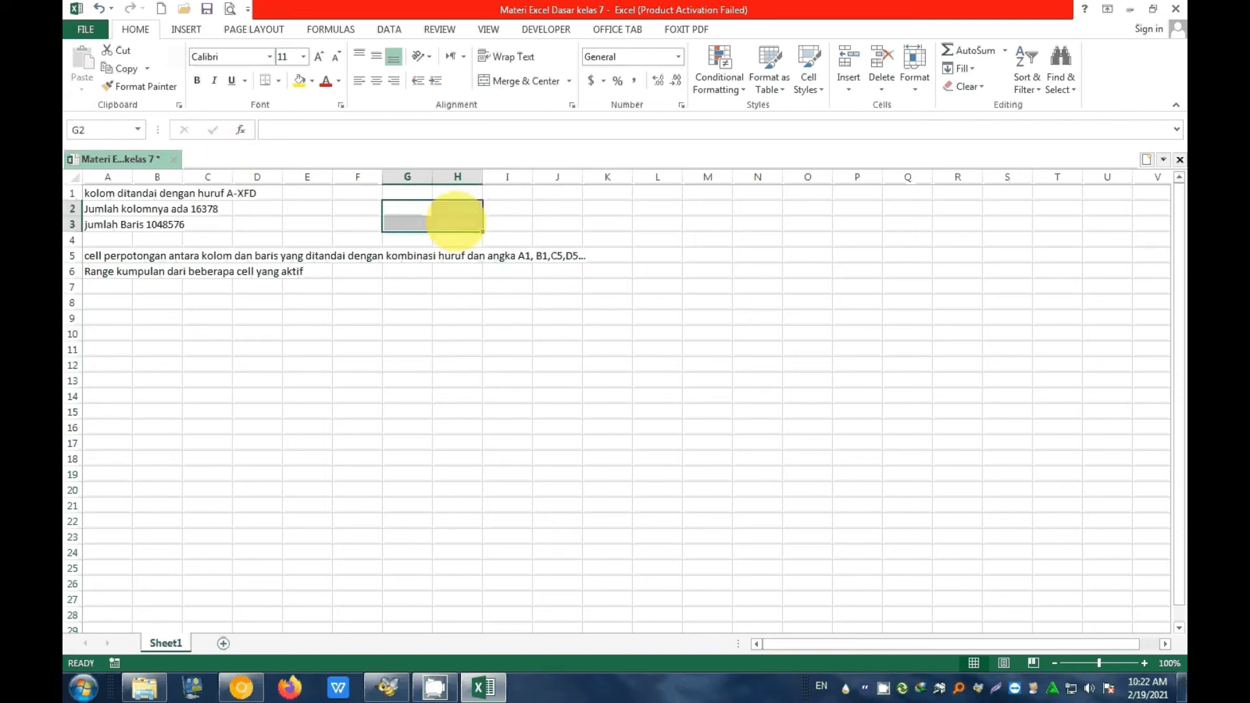
left_click_drag(525, 207, 566, 207)
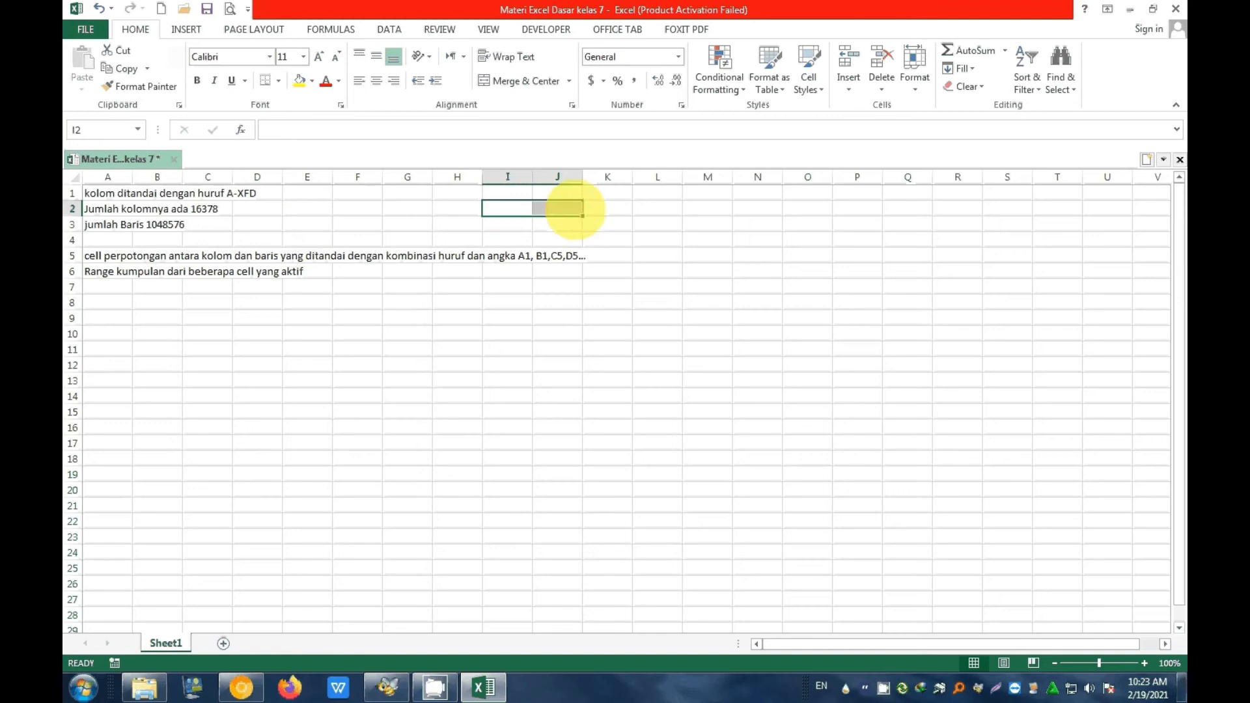
left_click_drag(407, 212, 512, 225)
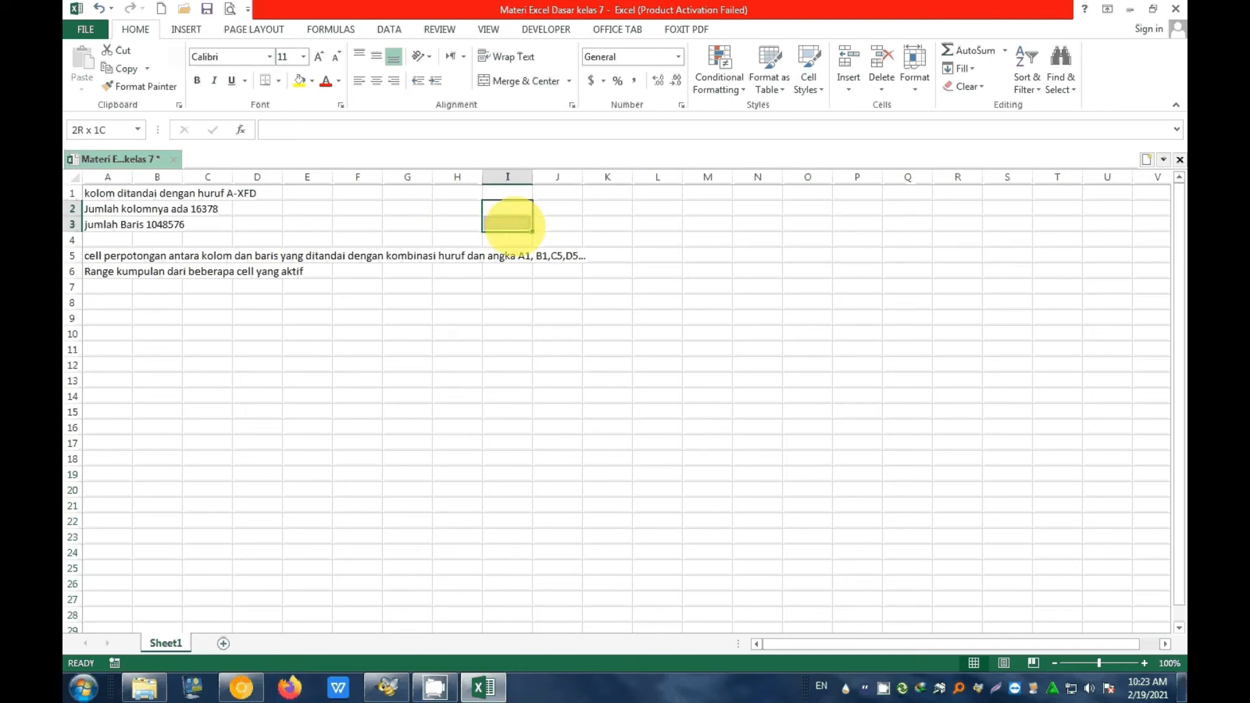
left_click_drag(512, 225, 558, 224)
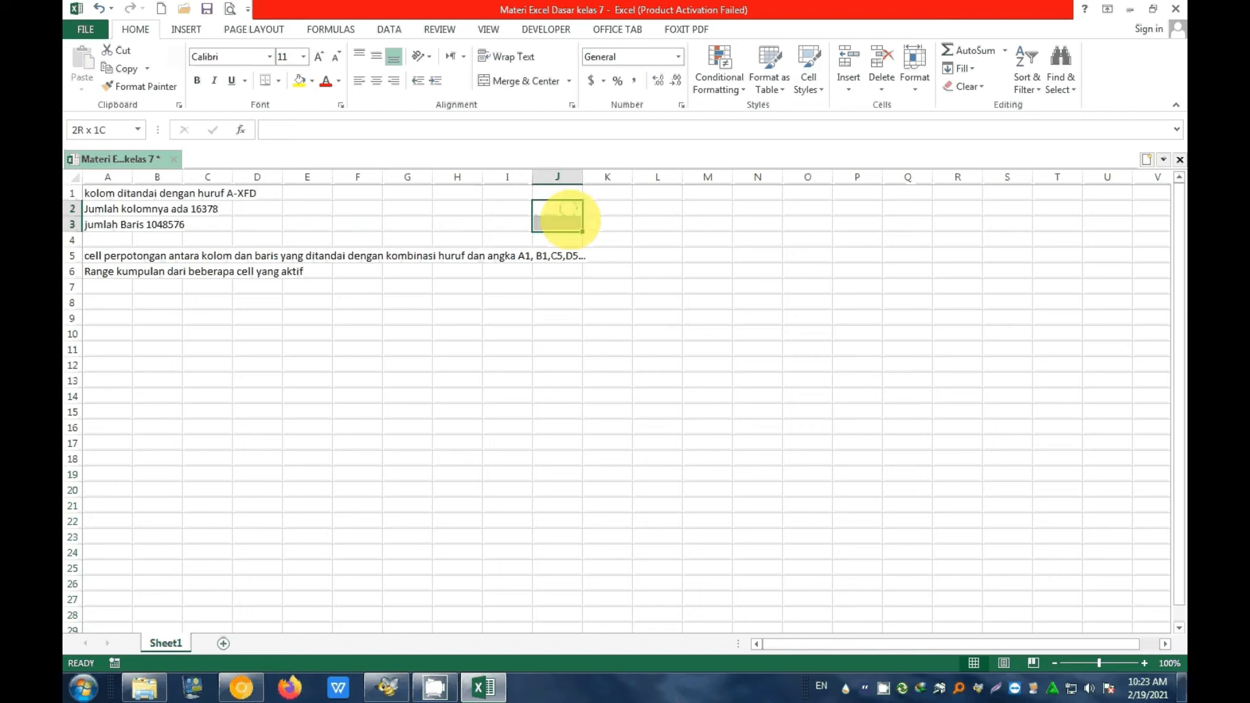
Select several larger blocks, including G3:K10, alternating with single cells, to compare a range with one cell.
left_click_drag(323, 302, 569, 399)
left_click(338, 411)
left_click_drag(156, 304, 344, 353)
left_click(558, 380)
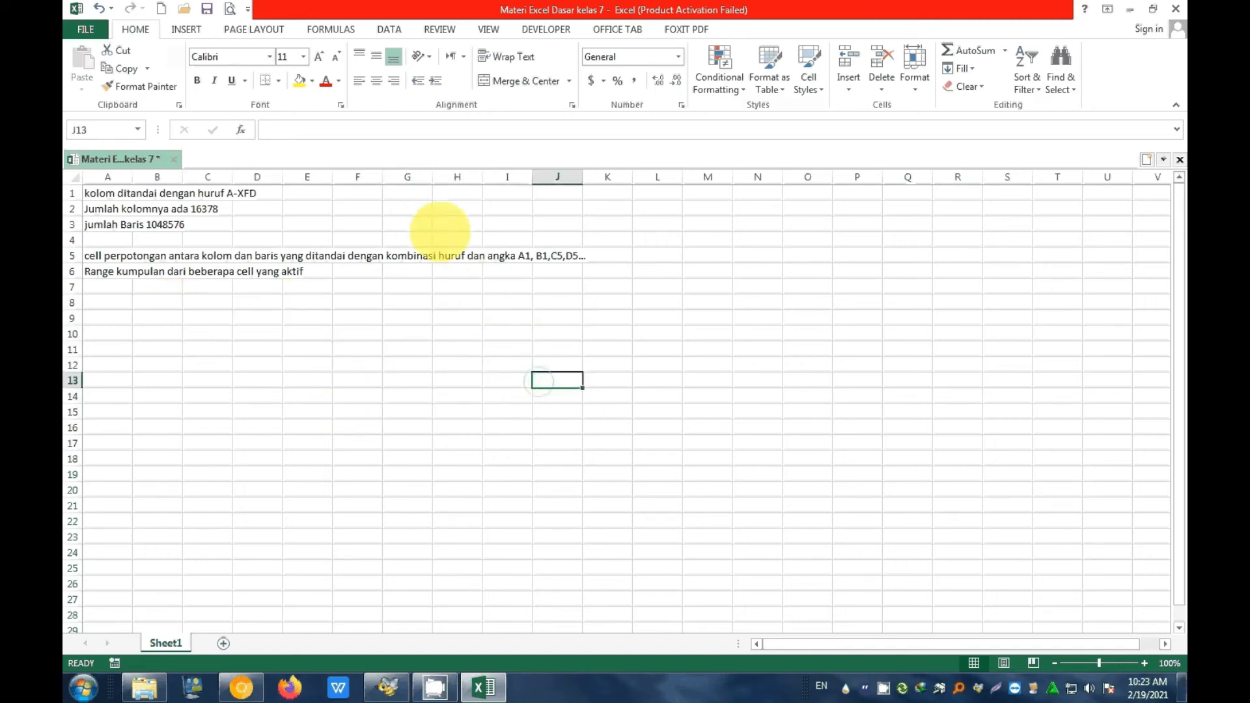
left_click_drag(405, 223, 606, 331)
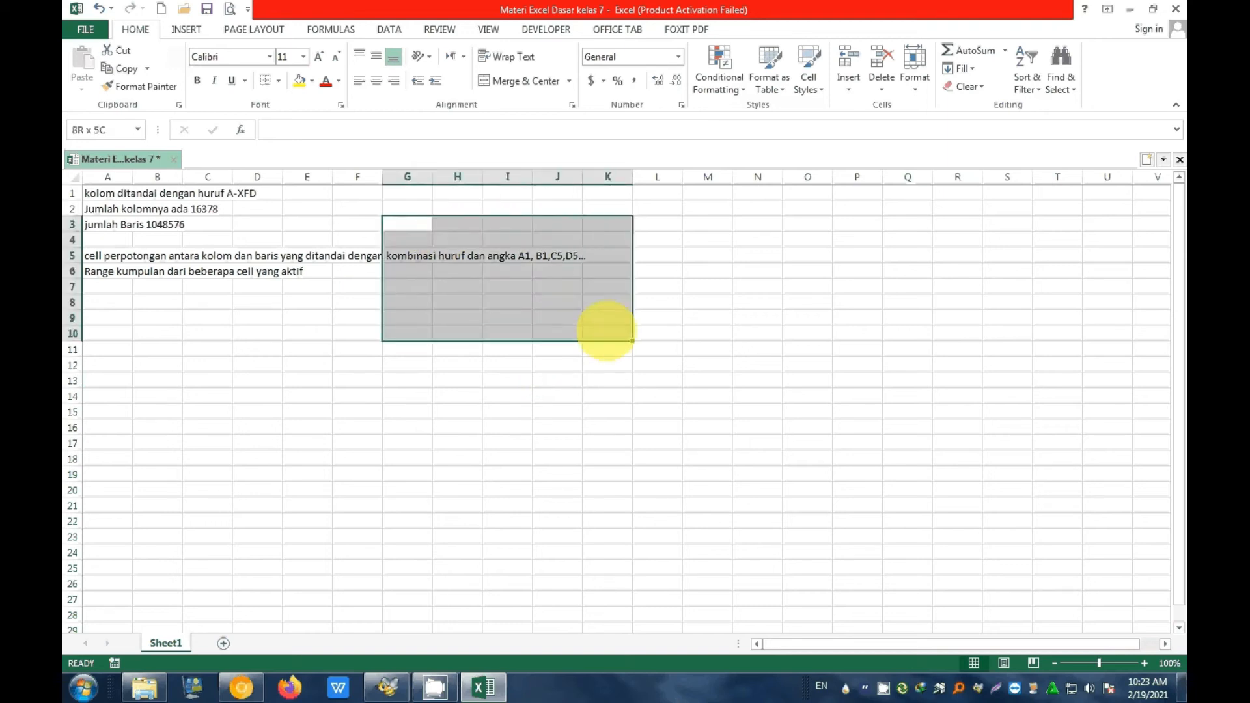
left_click(425, 396)
left_click_drag(356, 314, 470, 381)
left_click(560, 428)
left_click_drag(410, 299, 509, 373)
left_click(518, 461)
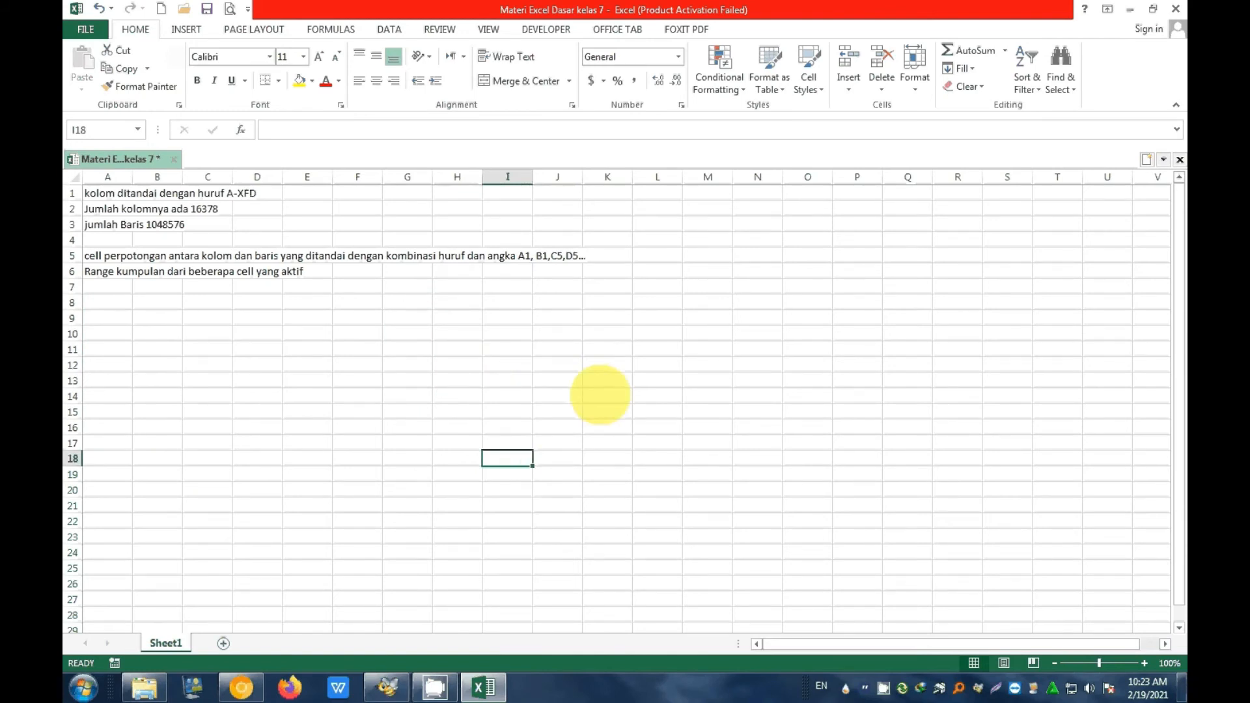
Enter 1 in cell A8 and the note "angka posisinya selalu berada disebalah kanan" in cell B8.
left_click(106, 305)
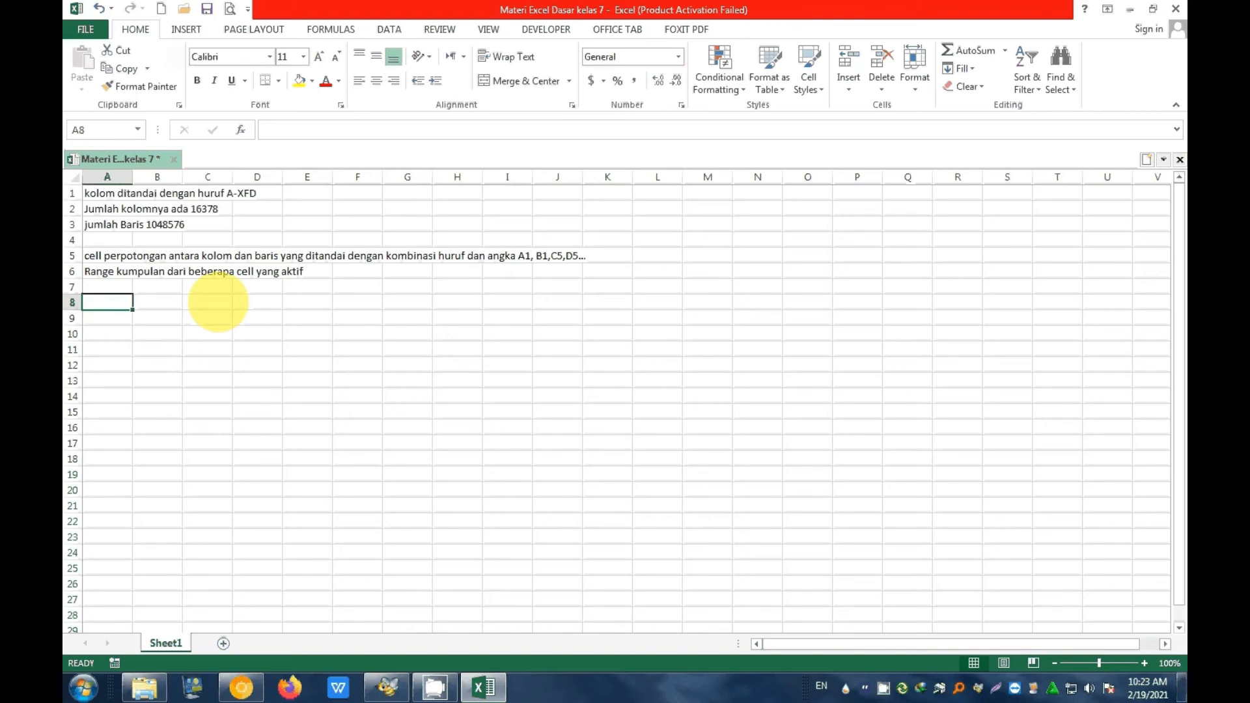
type("1")
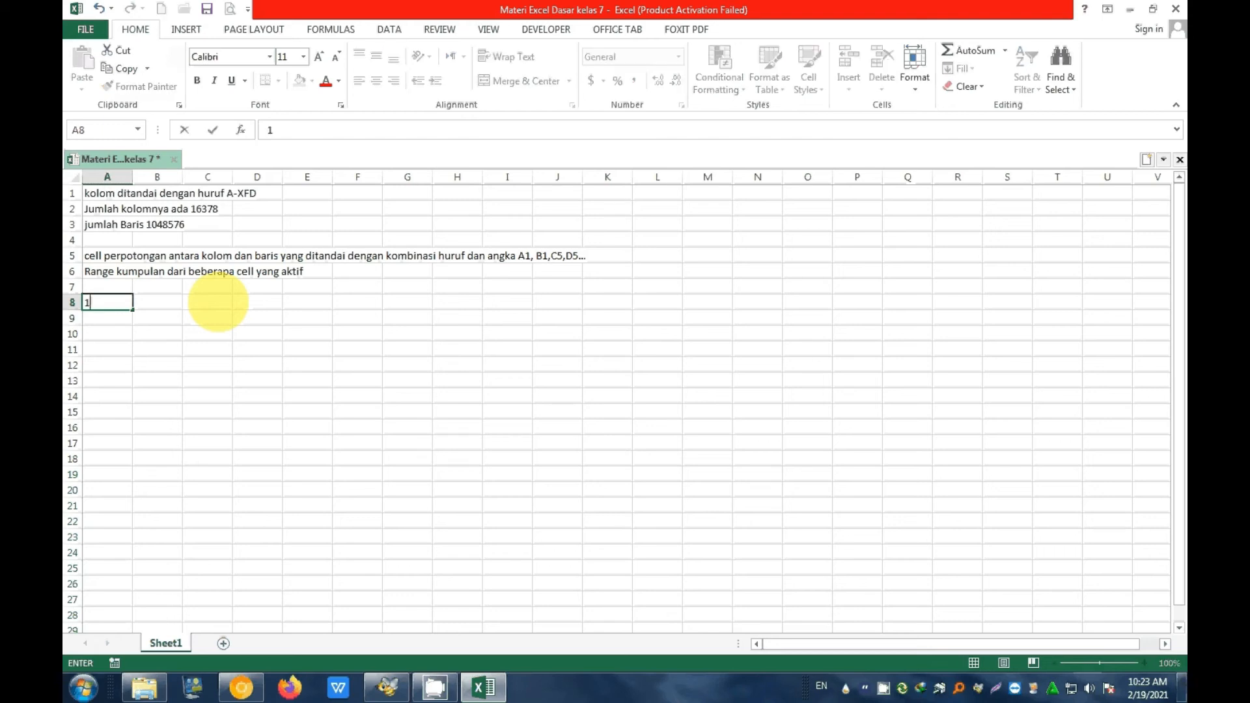
key("Return")
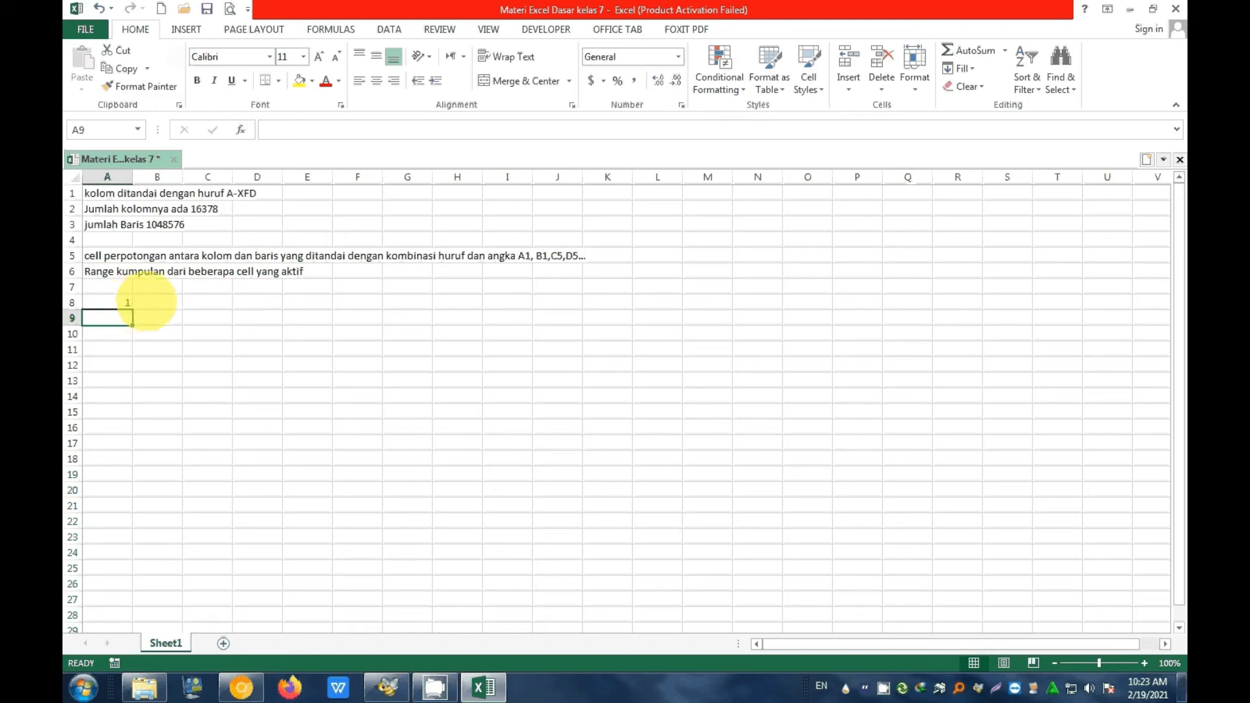
left_click(163, 303)
type("angka ")
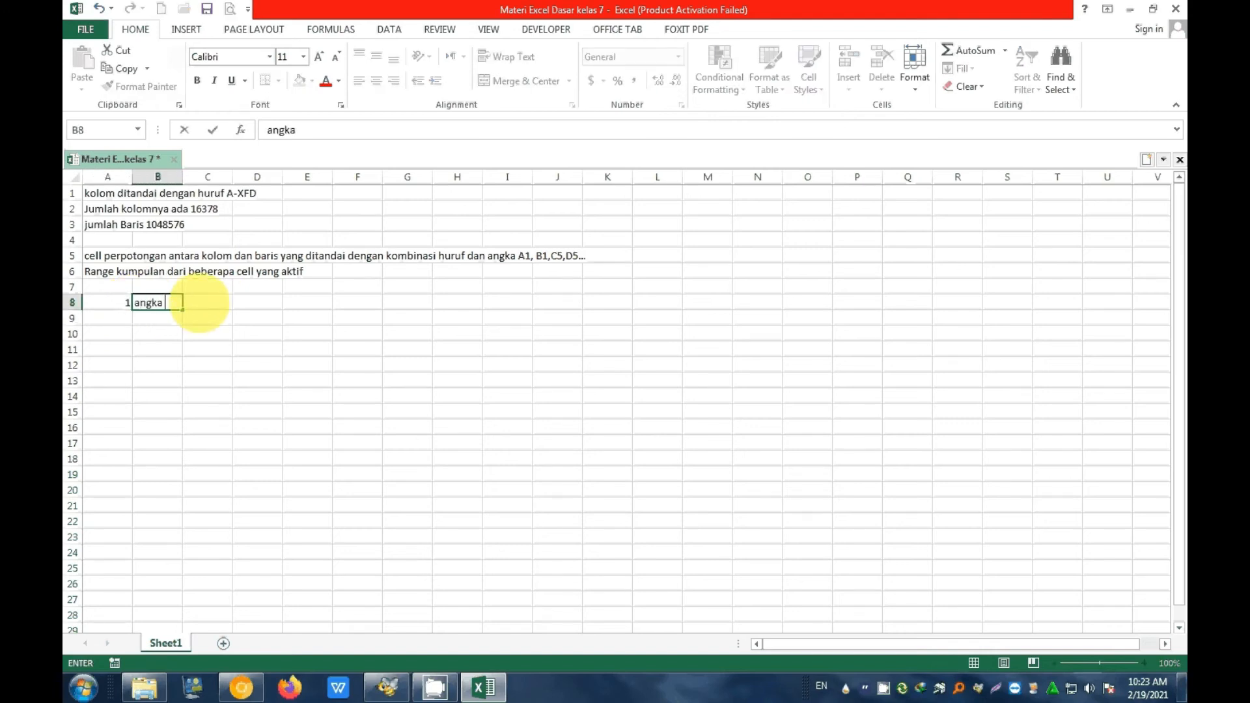
type("posisinya sel")
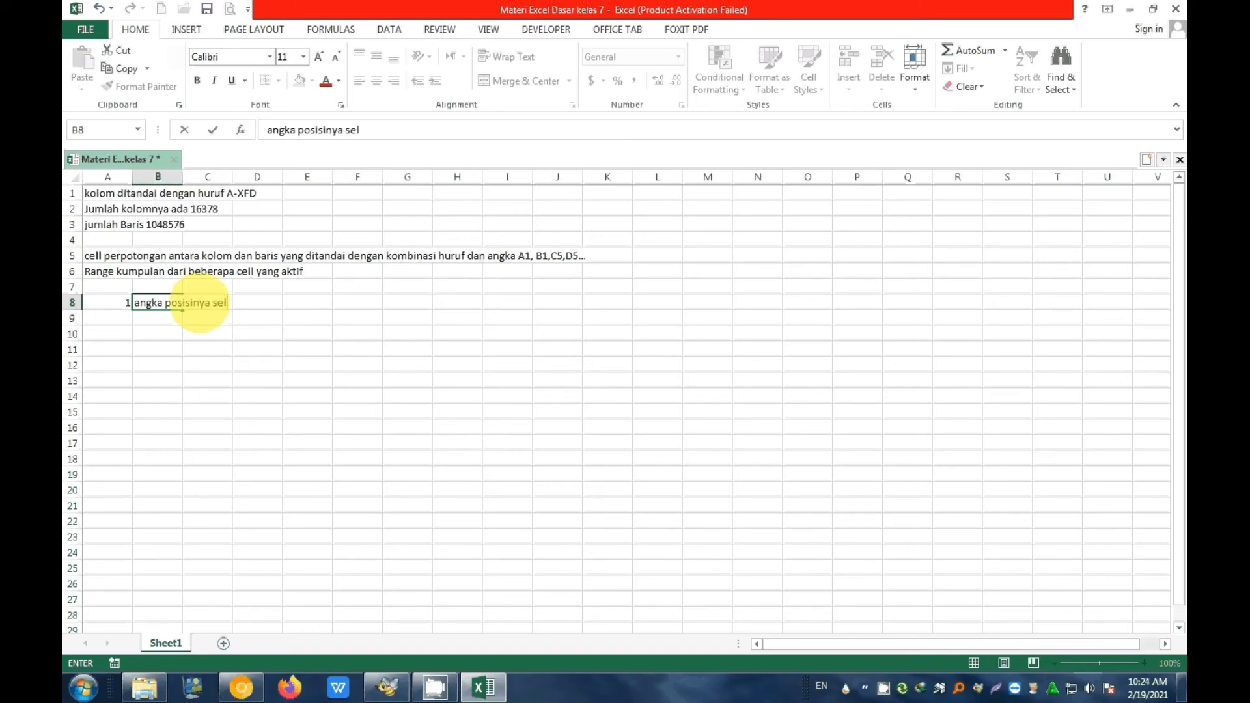
type("alu berada disebalah kanann")
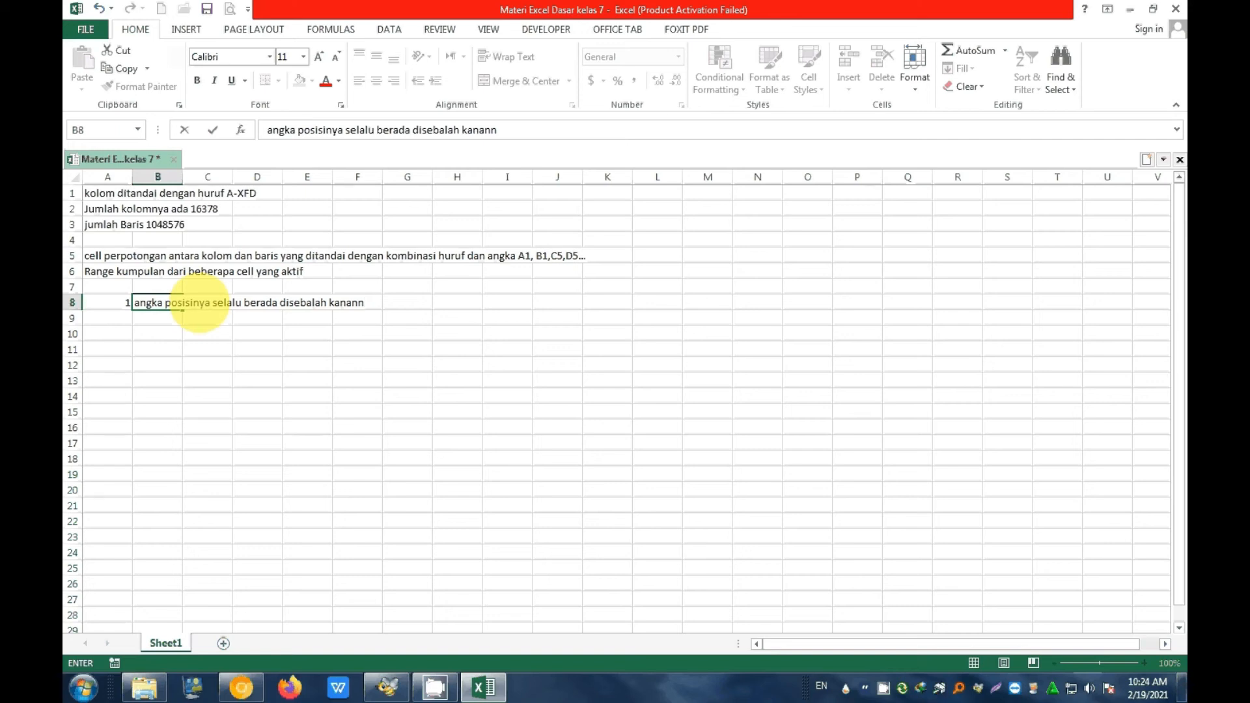
key("BackSpace")
Enter a capital "A" in cell A9 as the letter example and make B9 the active cell.
left_click(107, 319)
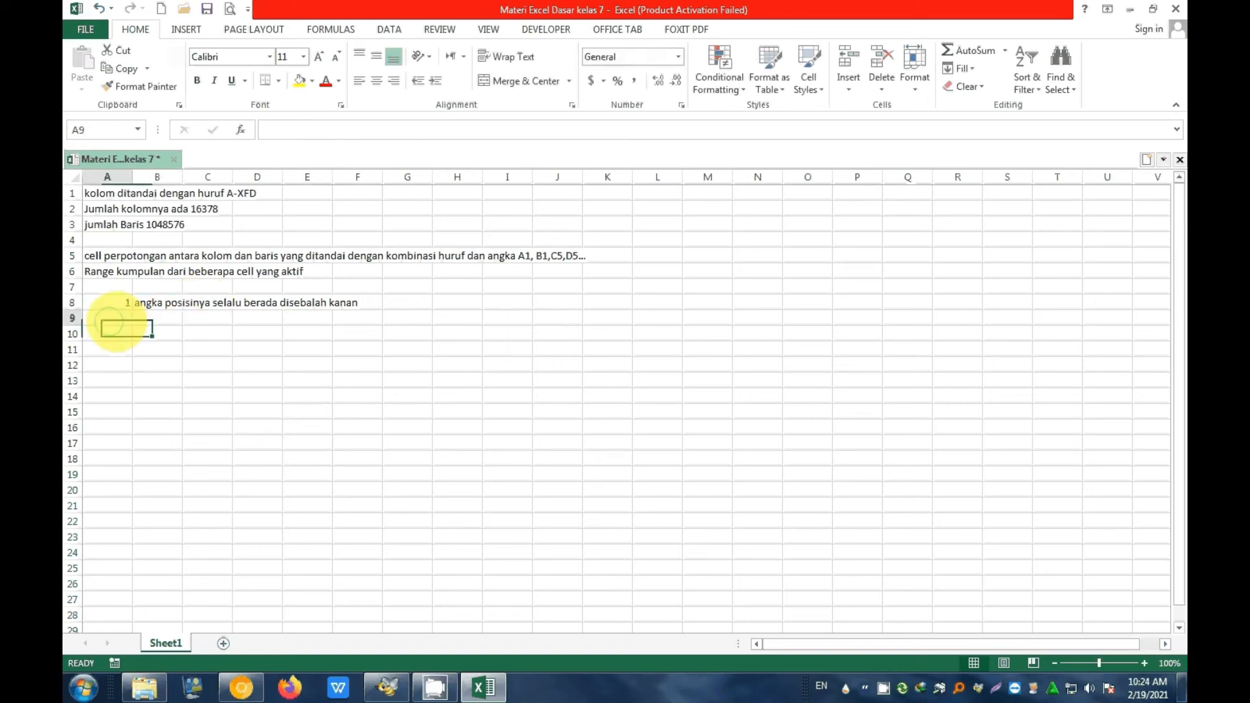
type("a")
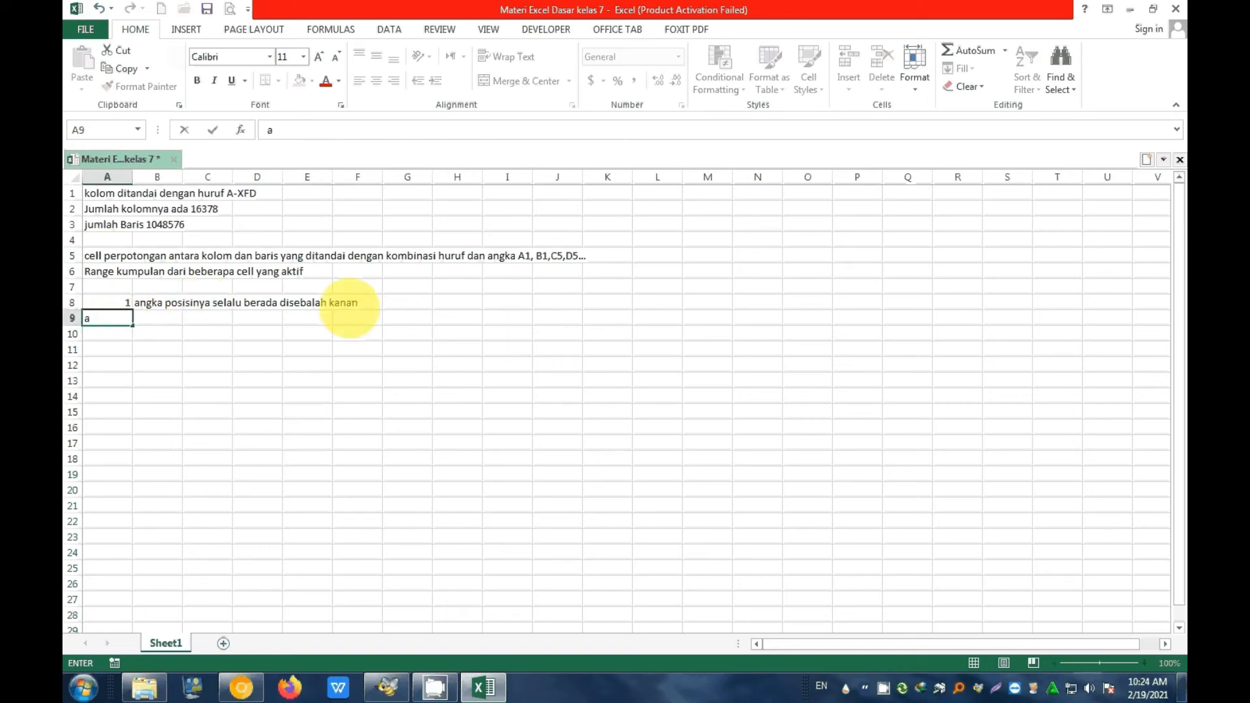
key("BackSpace")
type("A")
key("Return")
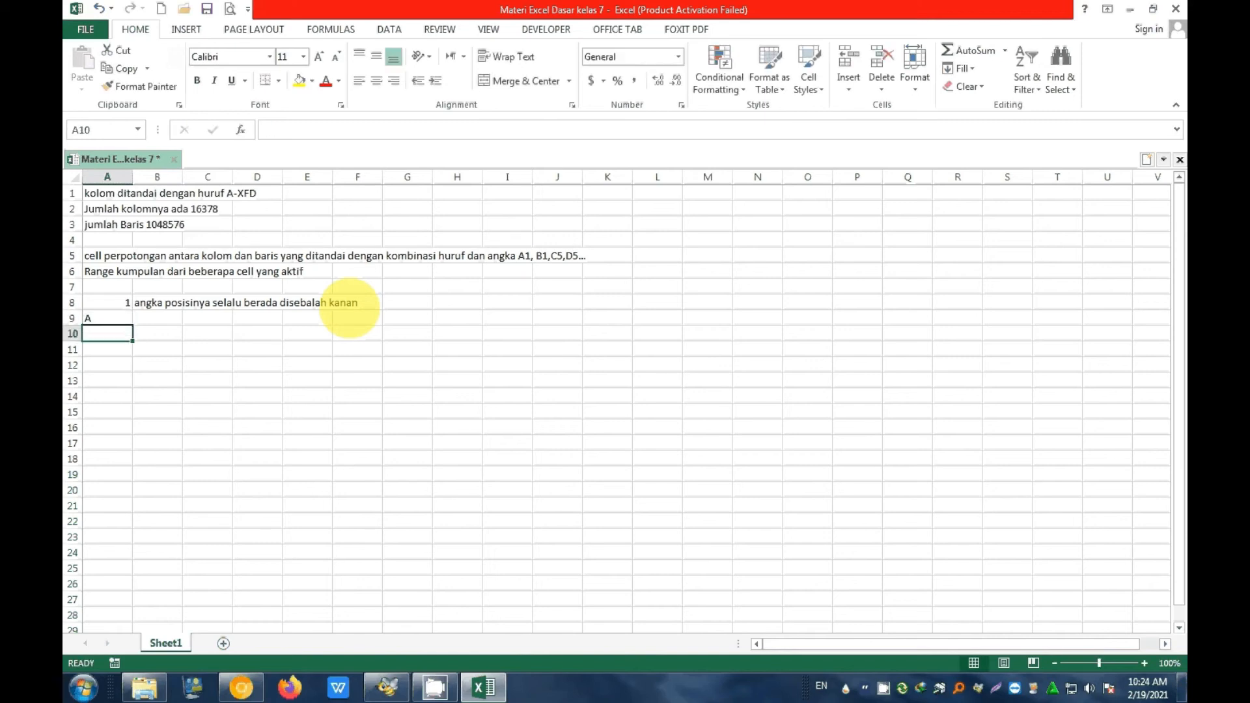
key("Up")
key("Right")
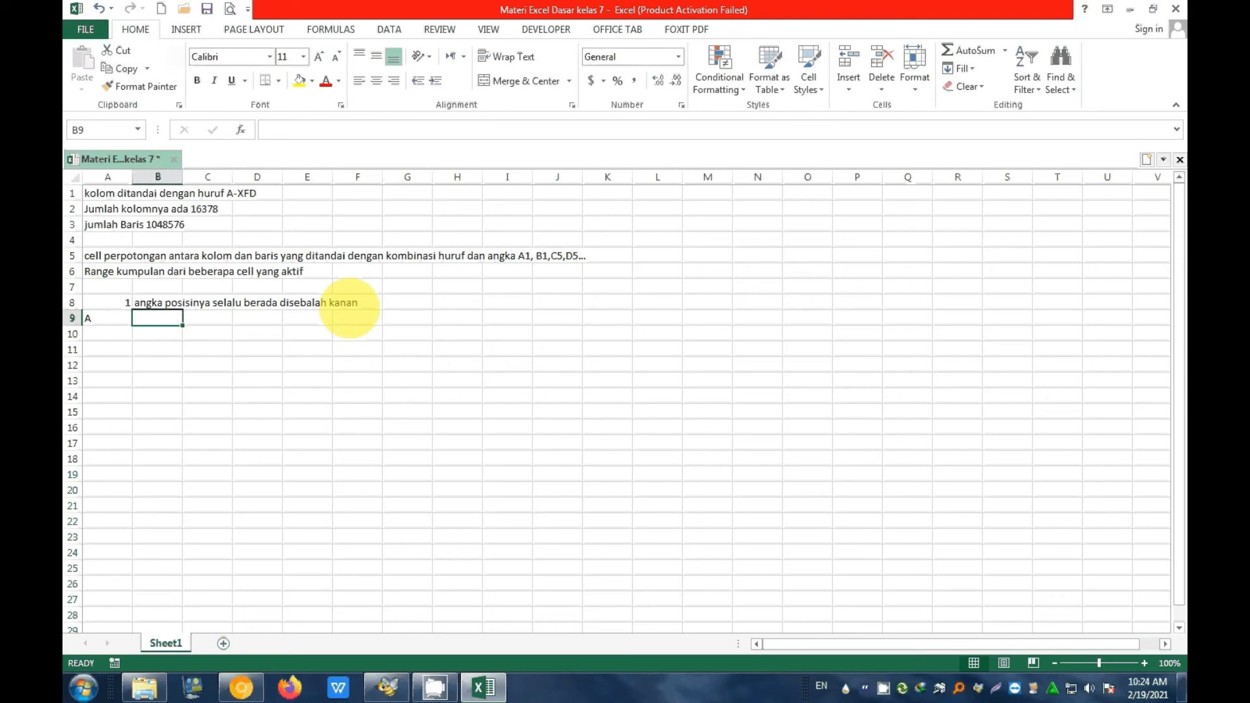
Enter the note "huruf posisinya selalu berada disebelah kiri" in cell B9.
type("huruf")
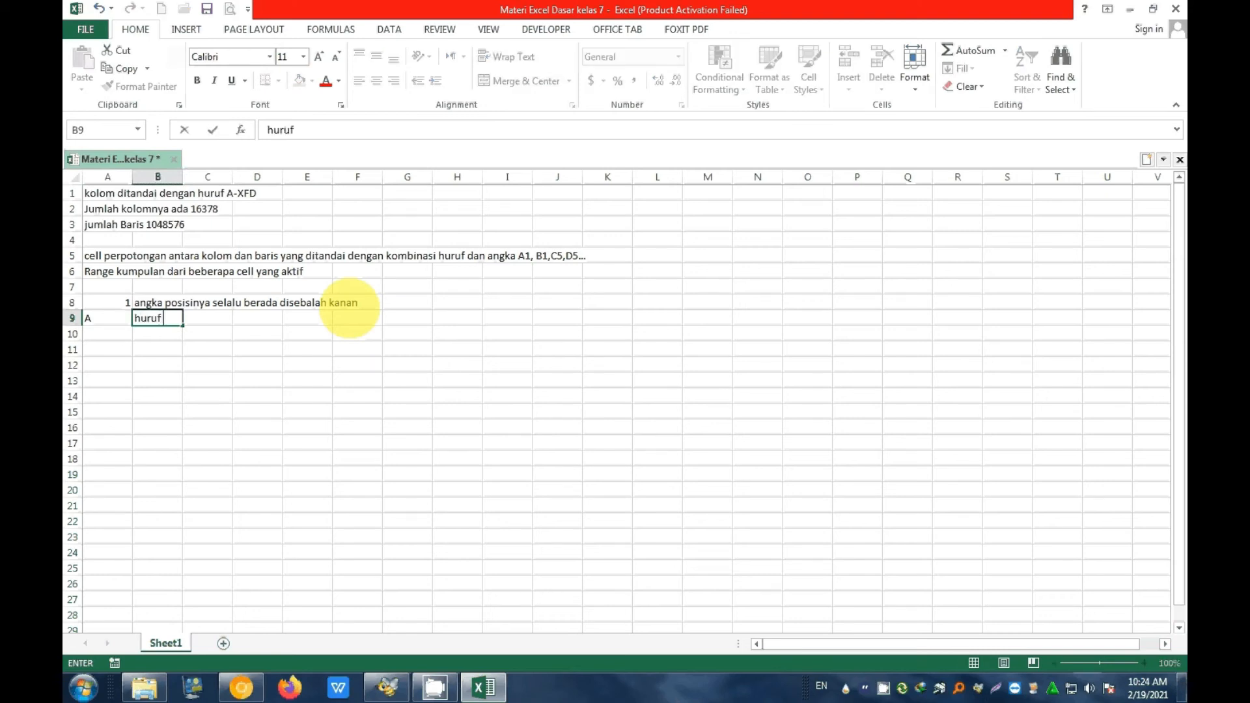
type(" posisinya a")
key("BackSpace")
key("BackSpace")
type("s")
key("BackSpace")
type("se")
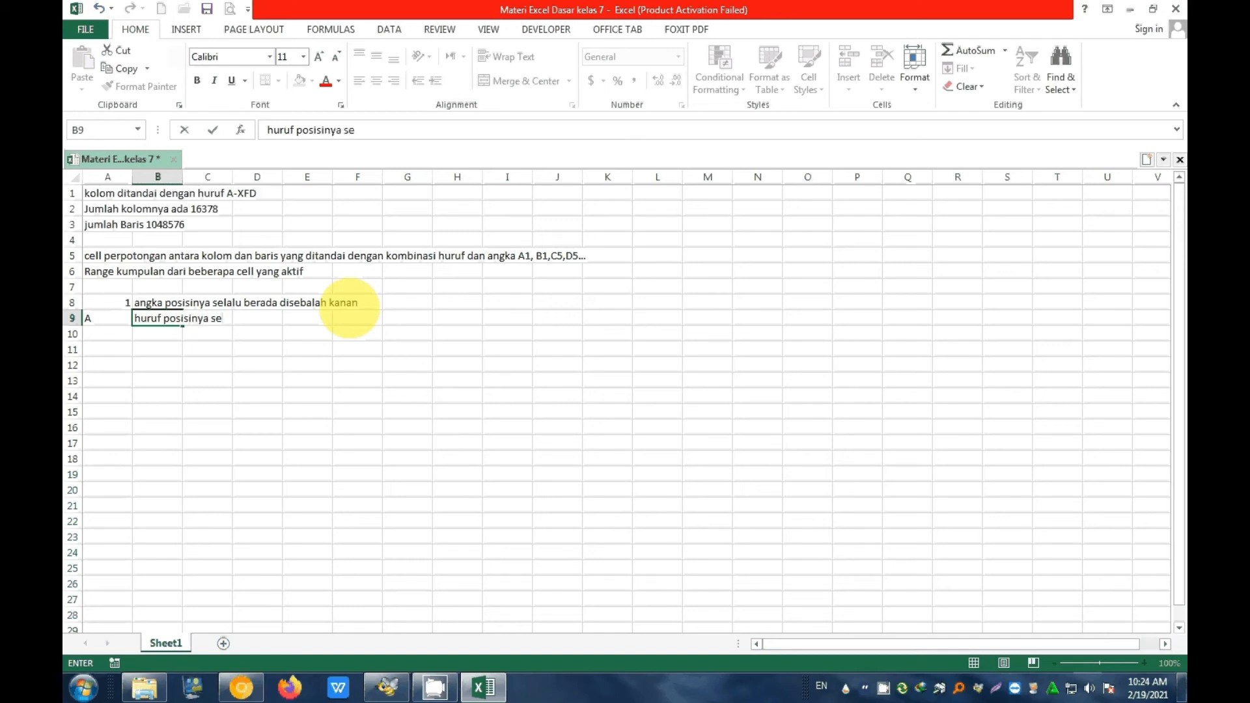
type("lalu berada ")
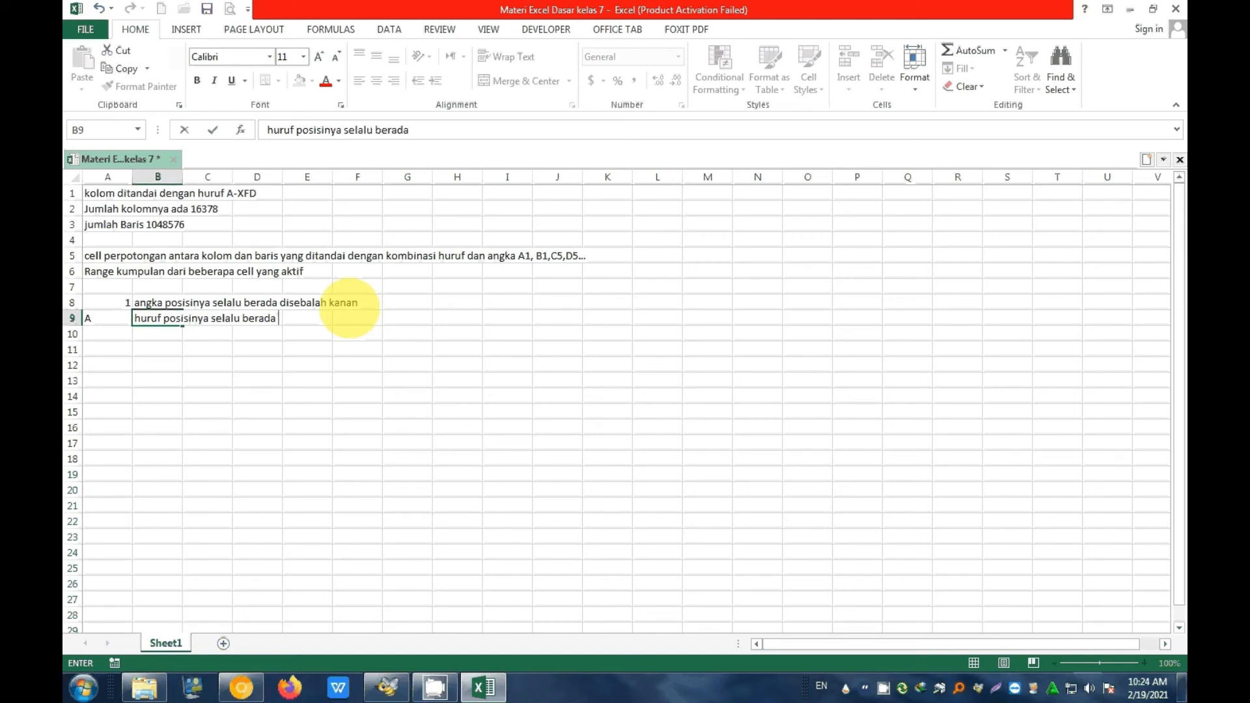
type("disebelah kiri")
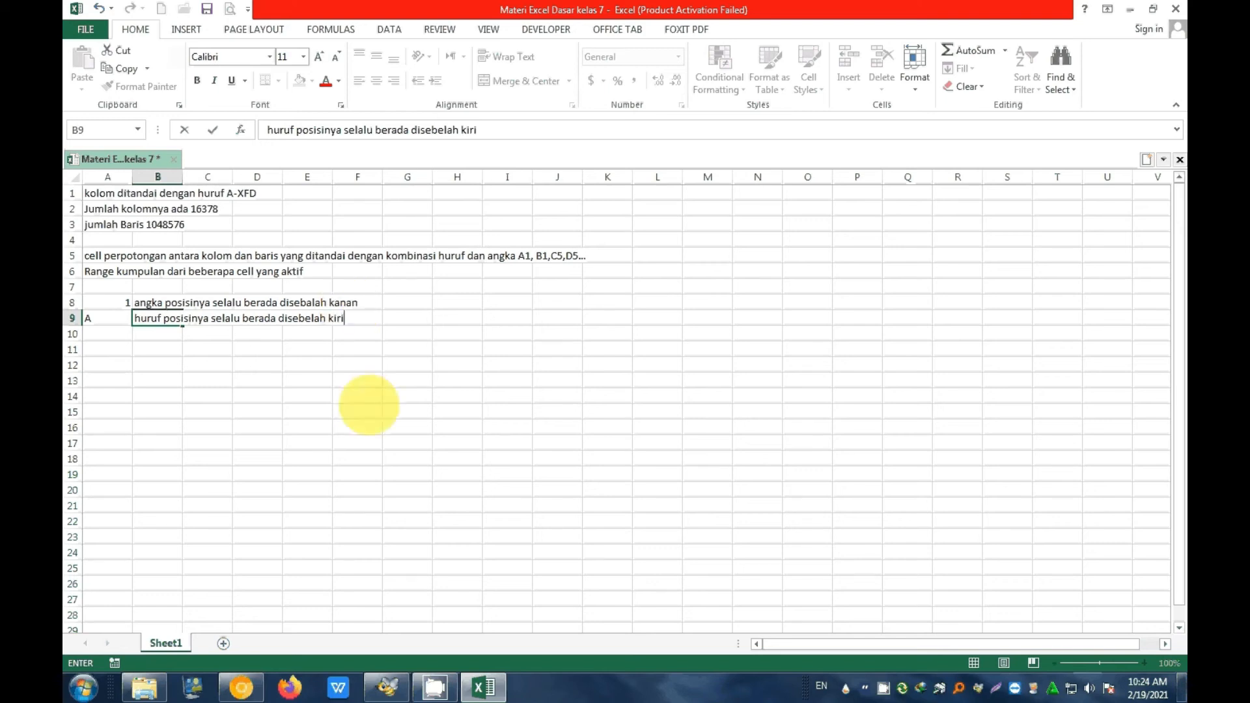
left_click(257, 412)
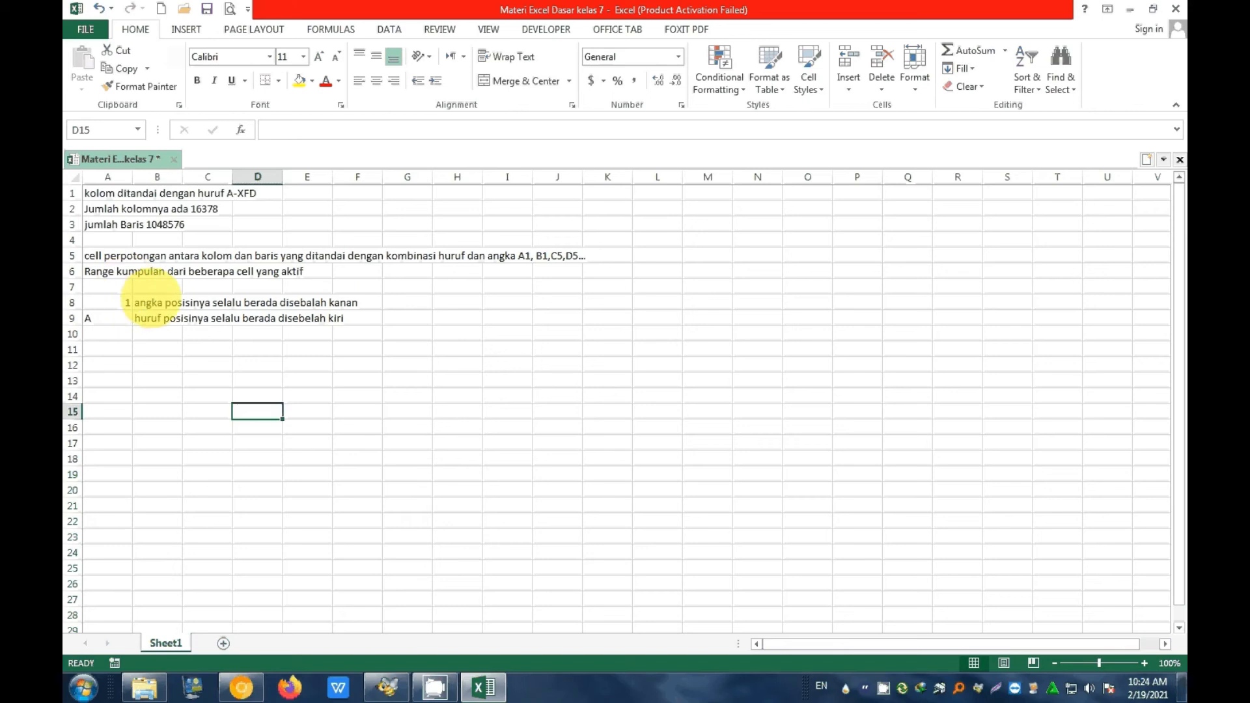
Select cells A8 and A9 alternately to compare how the number and the letter are aligned.
left_click(112, 304)
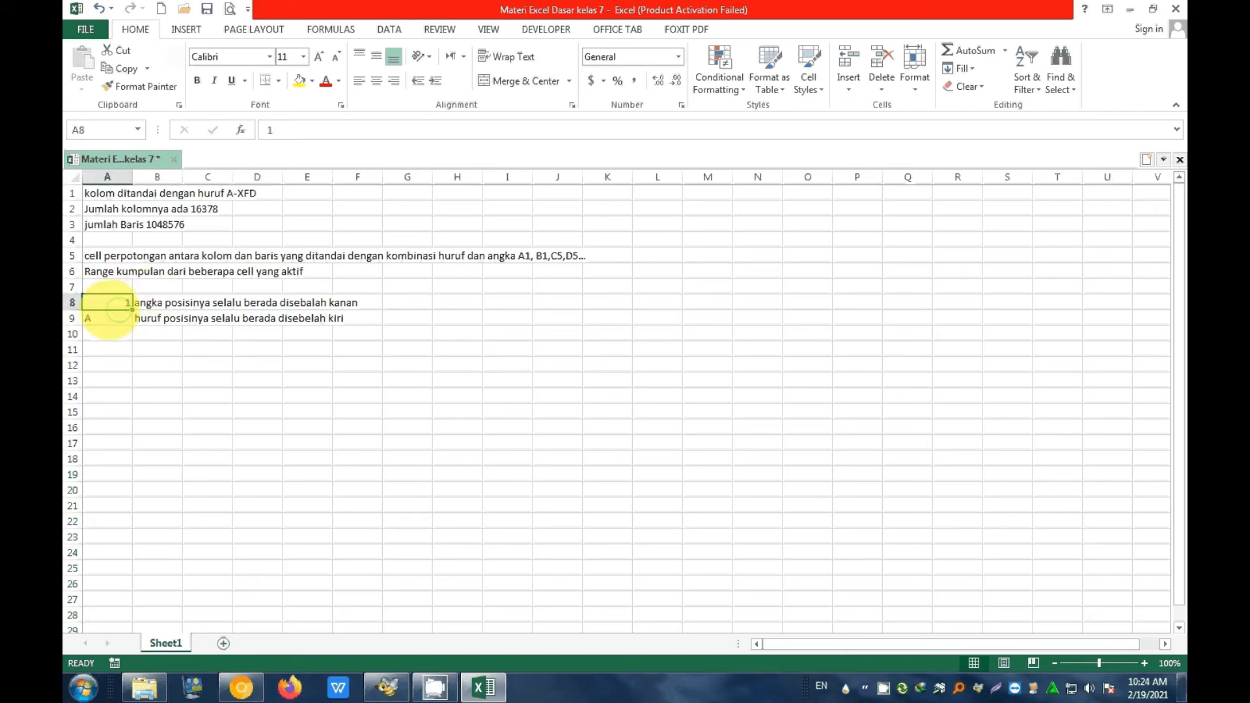
left_click(113, 312)
left_click(228, 394)
left_click(111, 303)
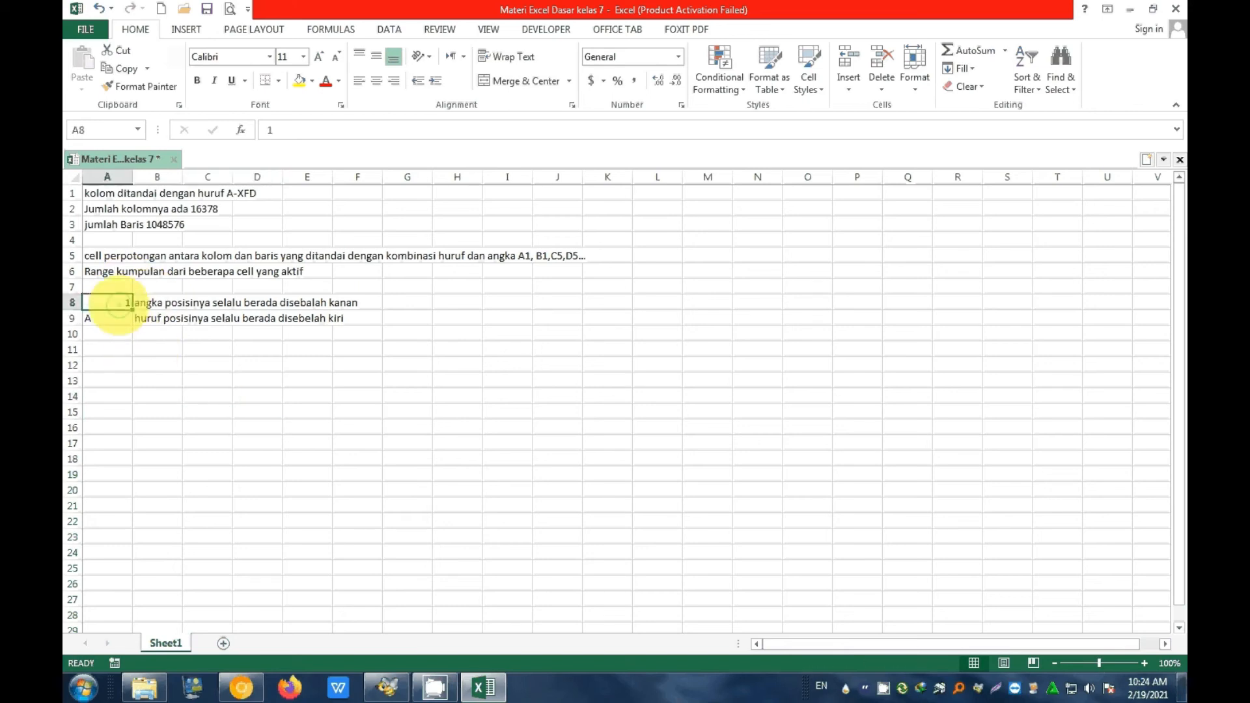
left_click(107, 317)
Try the mixed letter-and-number entries "a2" and "2a" in cell A11, clearing the cell after each one.
left_click(91, 351)
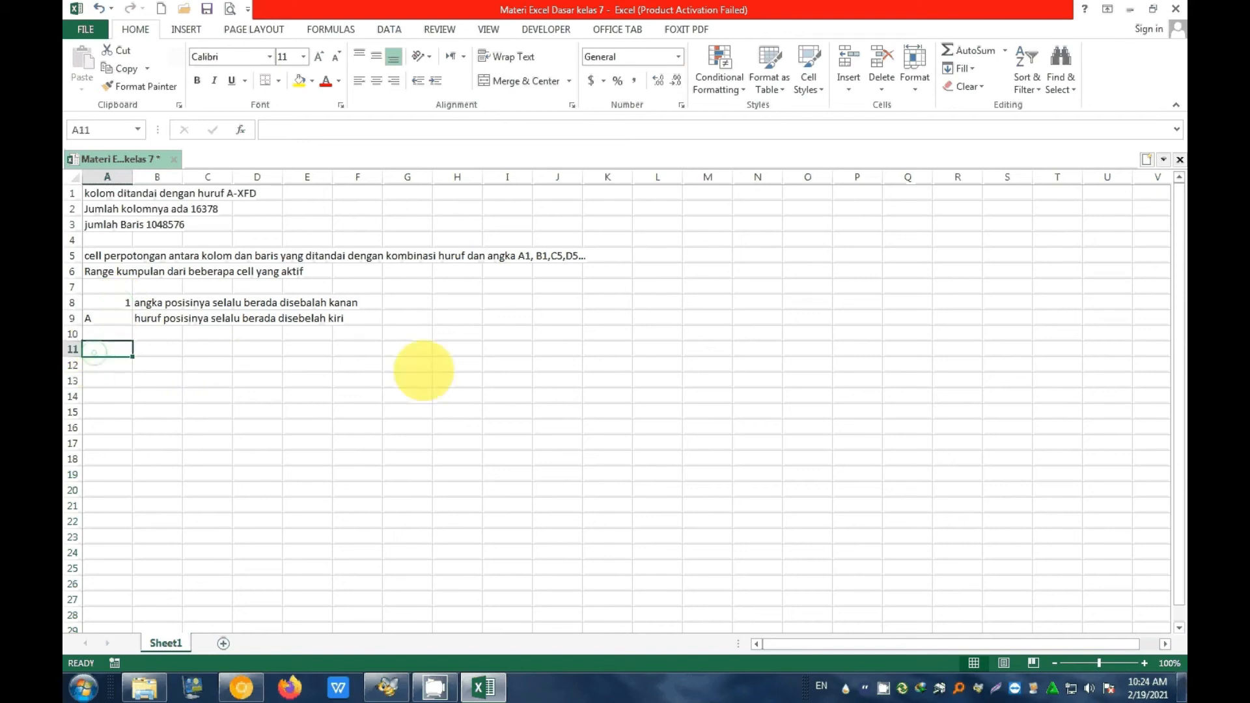
type("a2")
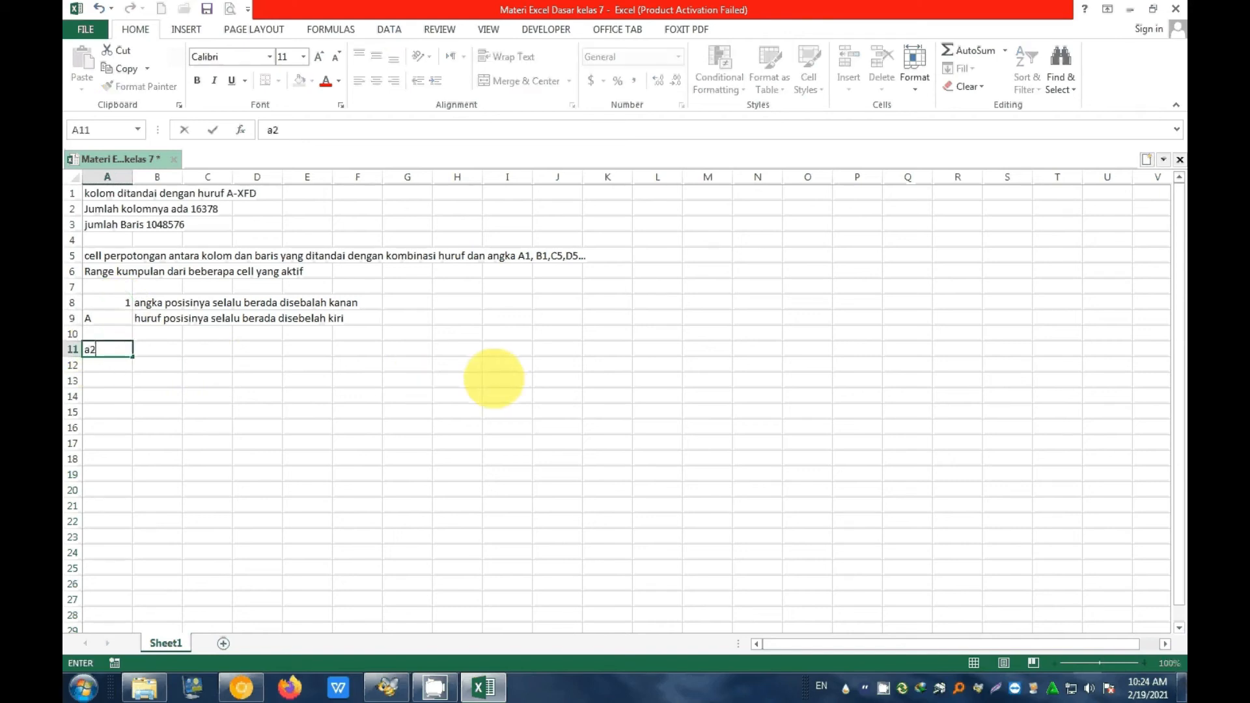
key("Return")
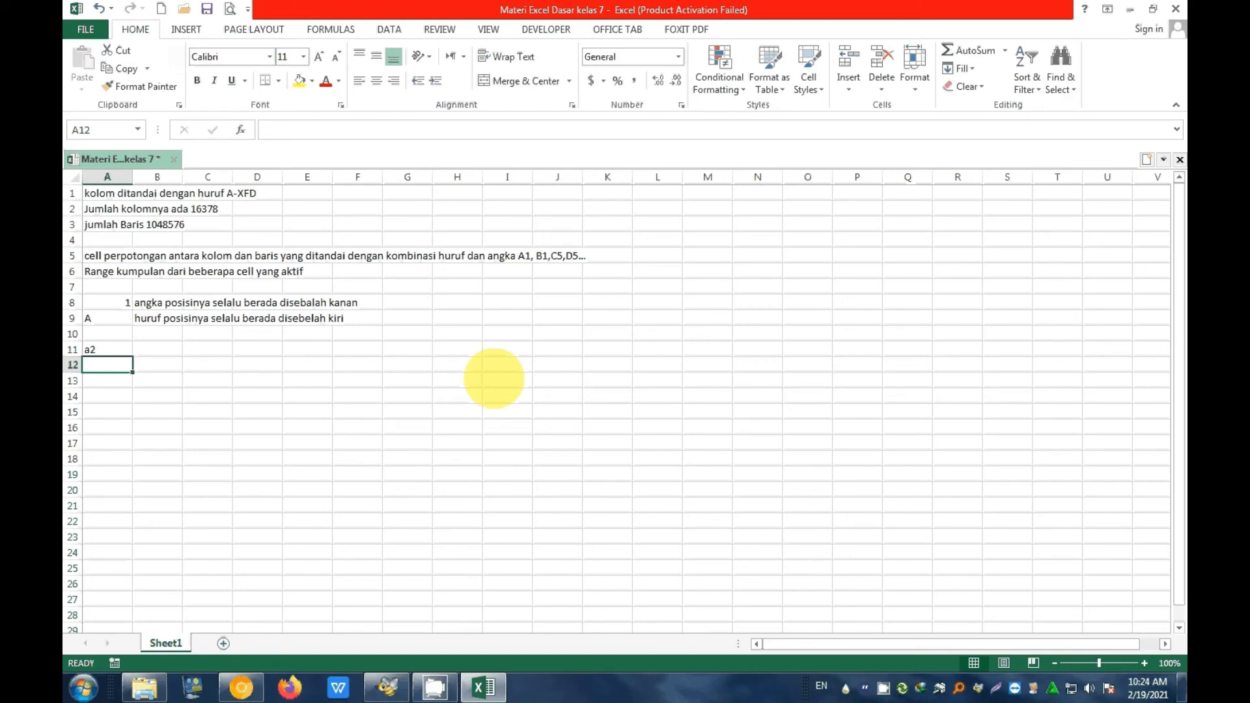
key("Up")
key("Delete")
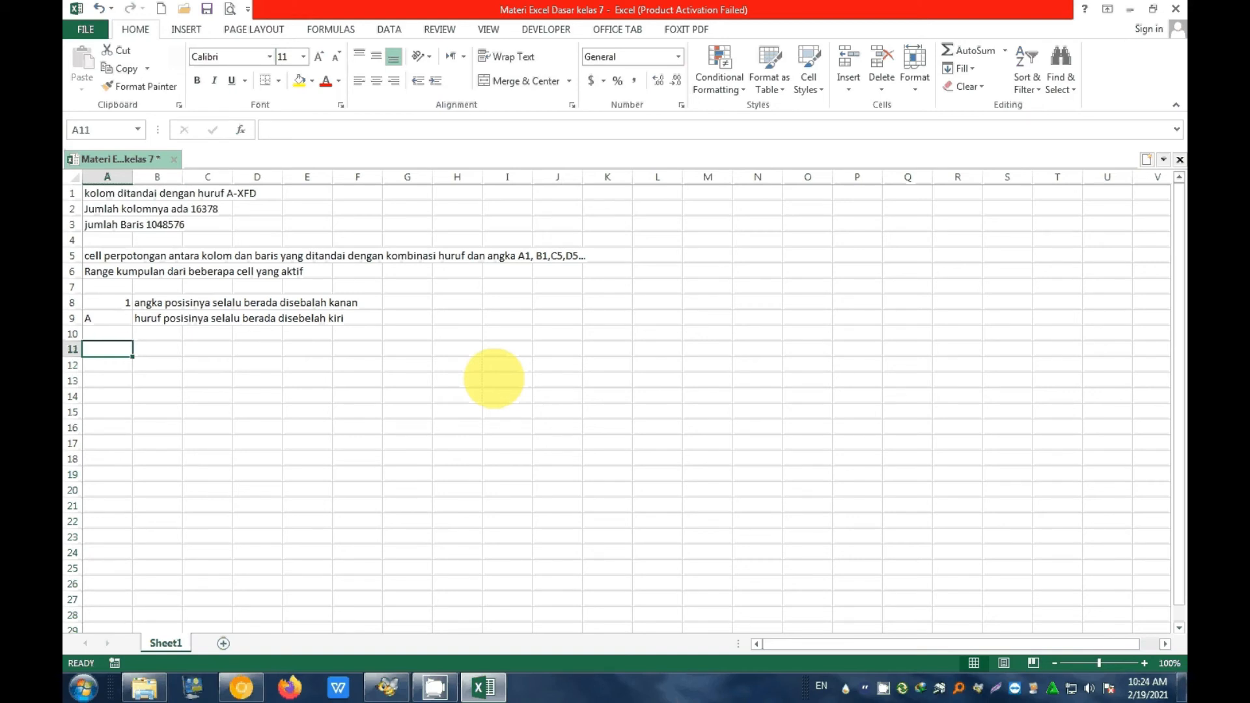
type("2a")
key("Return")
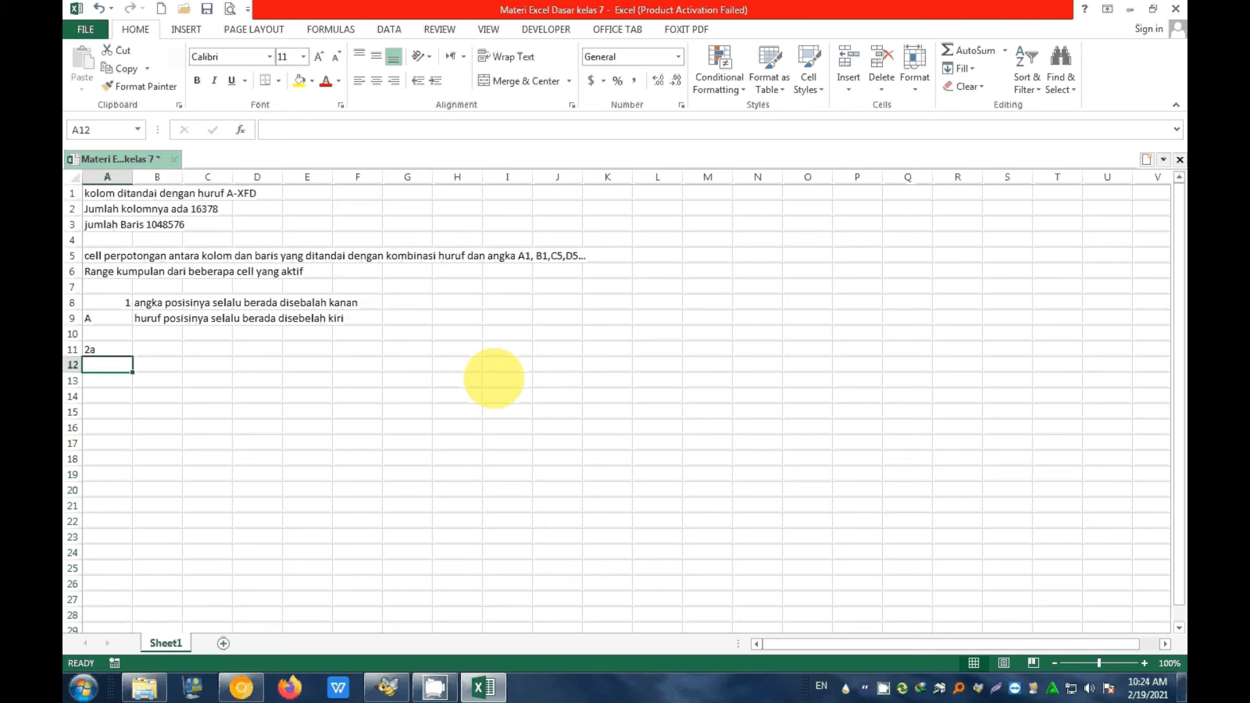
key("Up")
key("Delete")
key("Up")
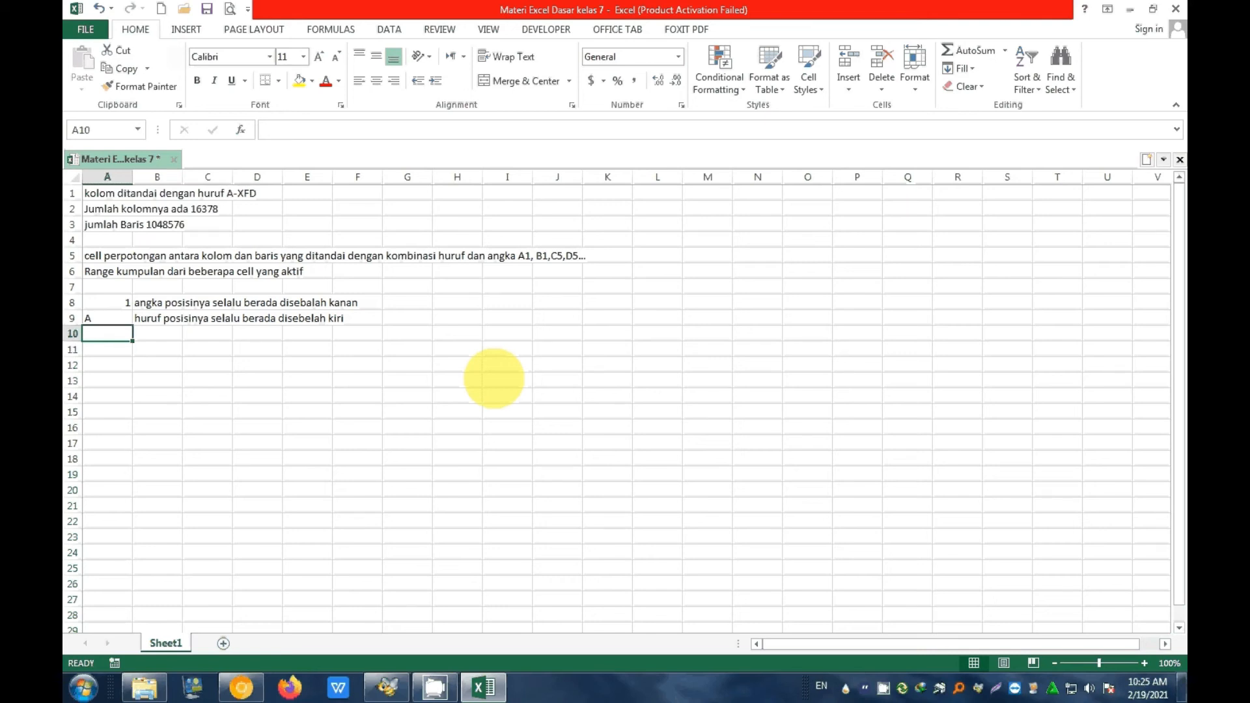
Enter the label "data" in cell A11 and 2+2 without an equals sign in B11.
key("Down")
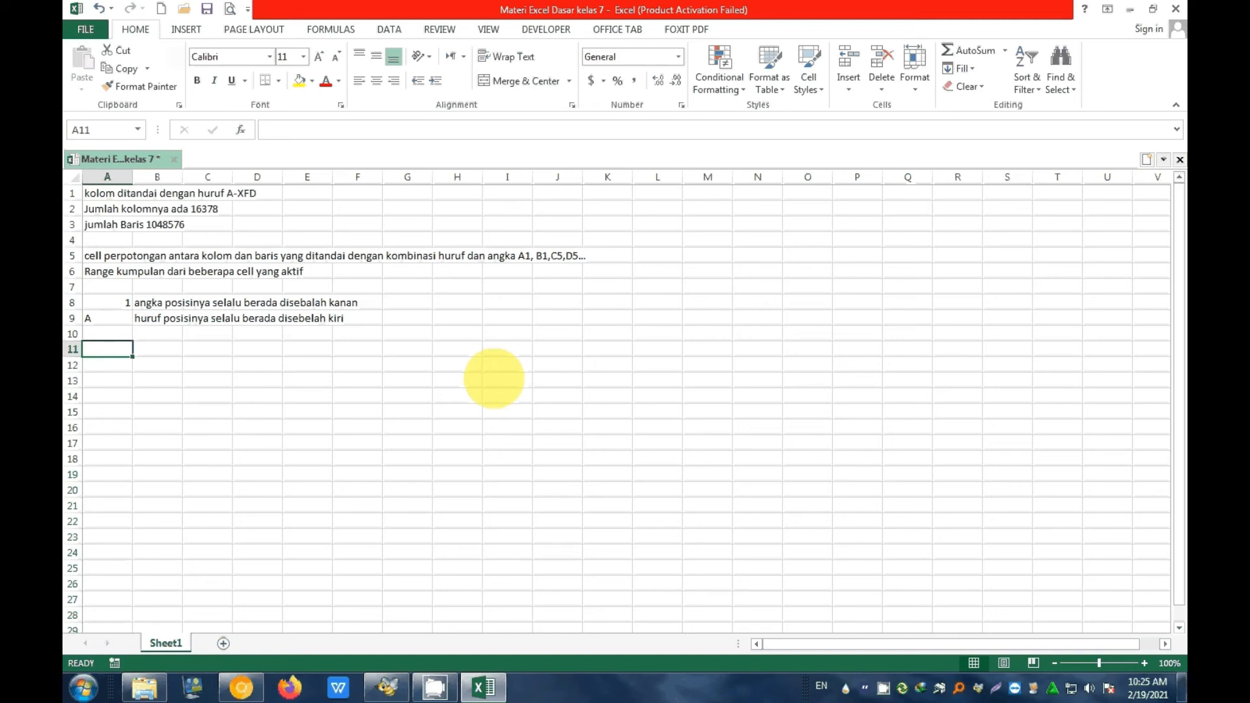
type("data")
key("Tab")
key("Tab")
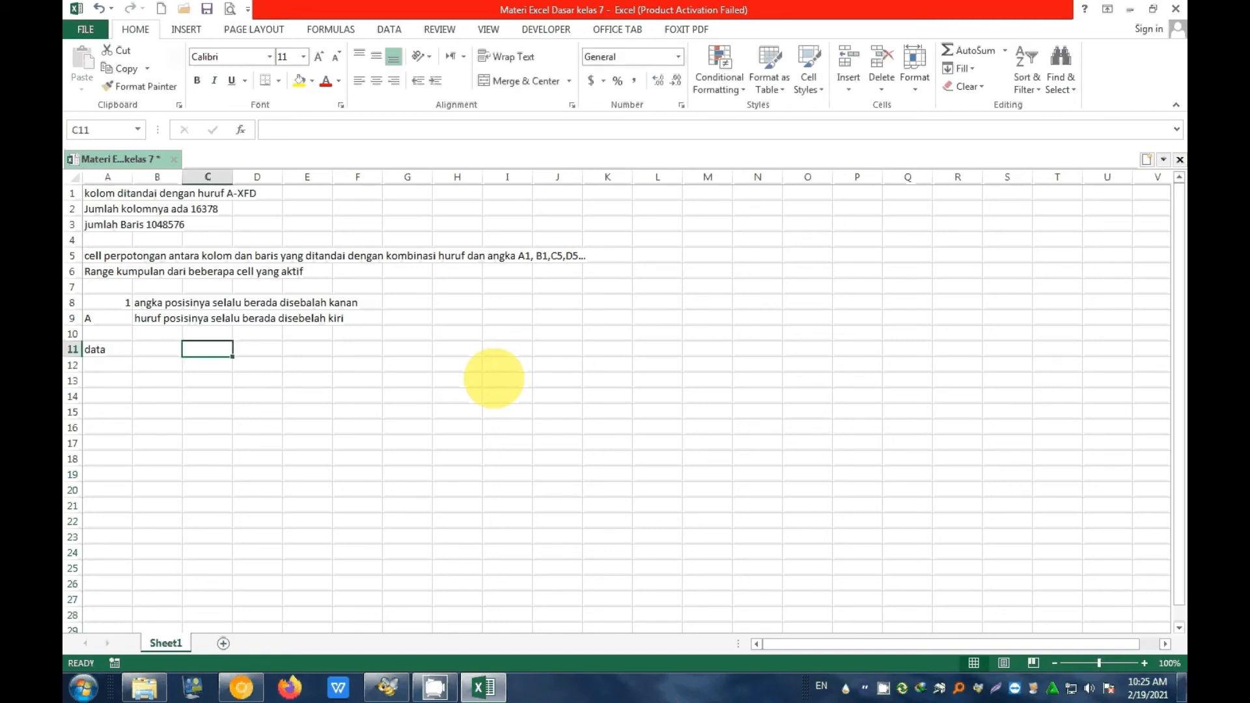
key("Left")
type("2")
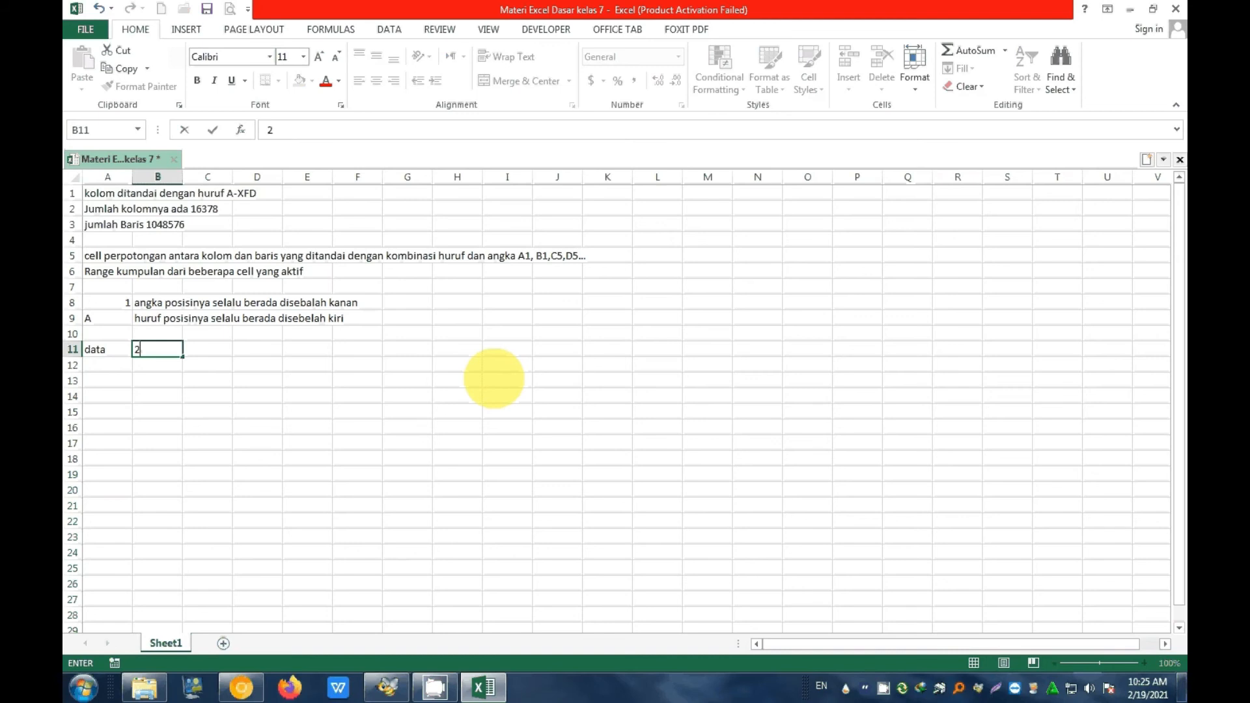
type("+2")
key("Return")
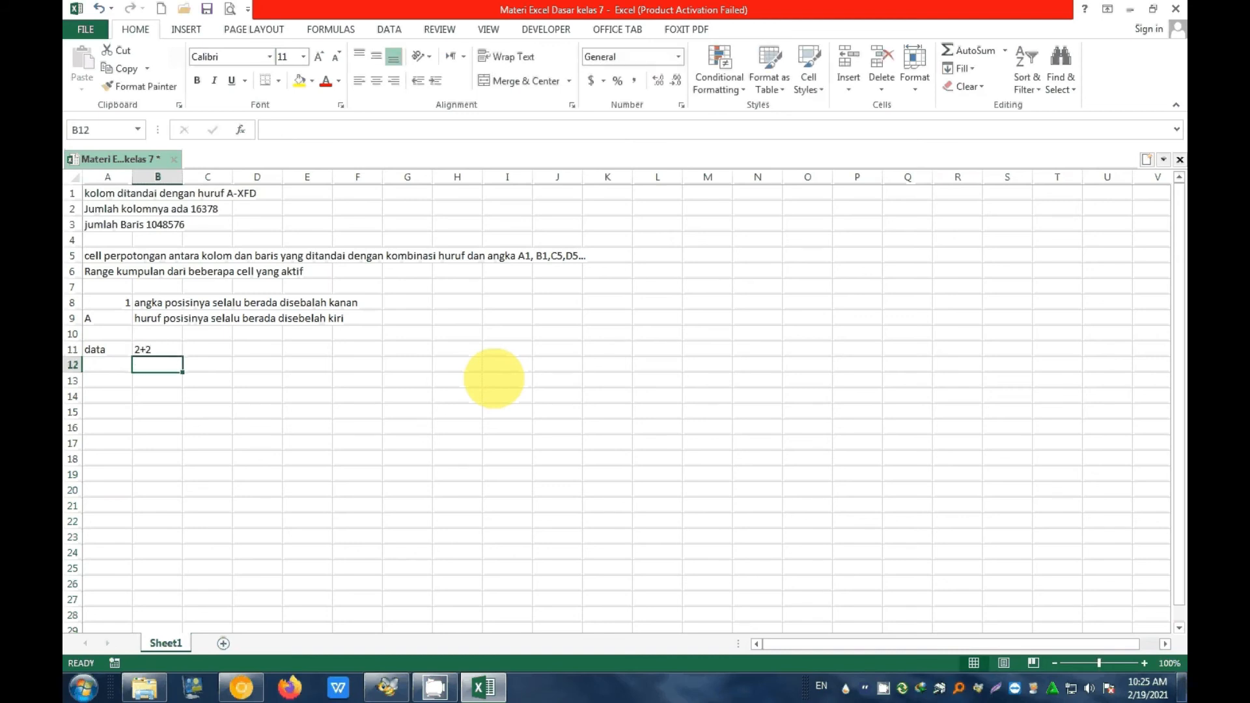
Enter the label "formula" in cell A12 and the formula =2+2 in B12.
key("Left")
type("for")
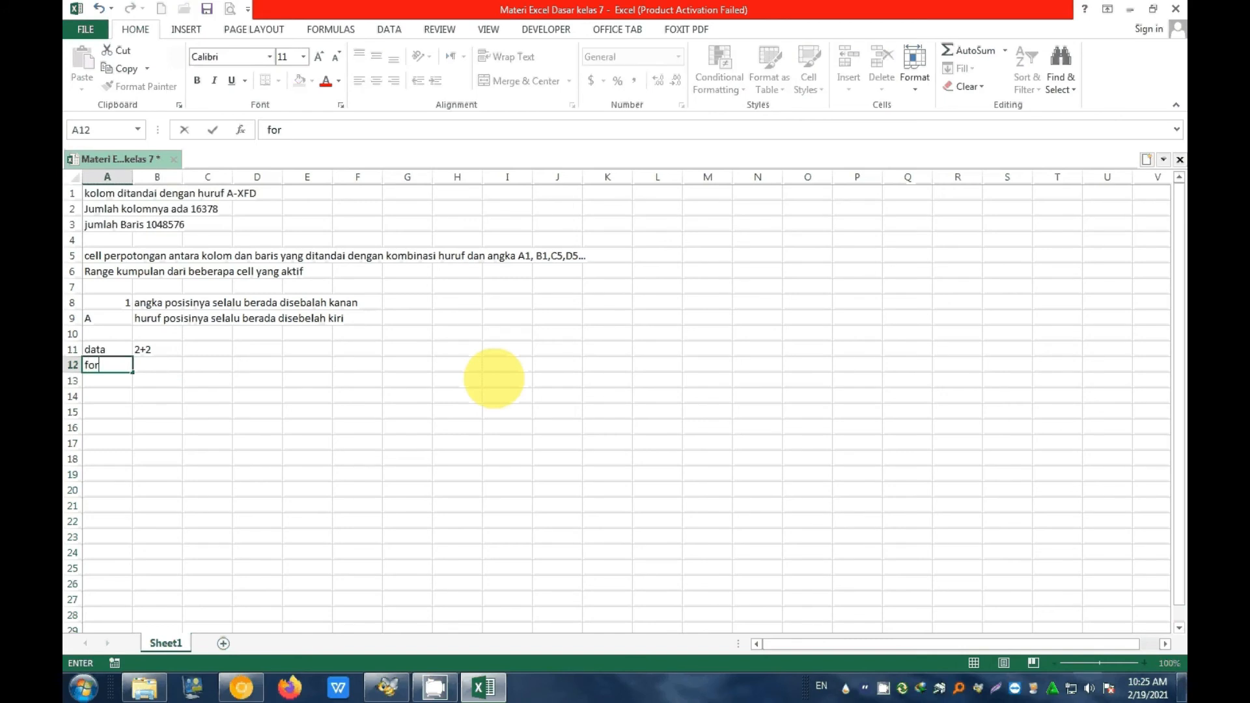
type("mula")
key("Right")
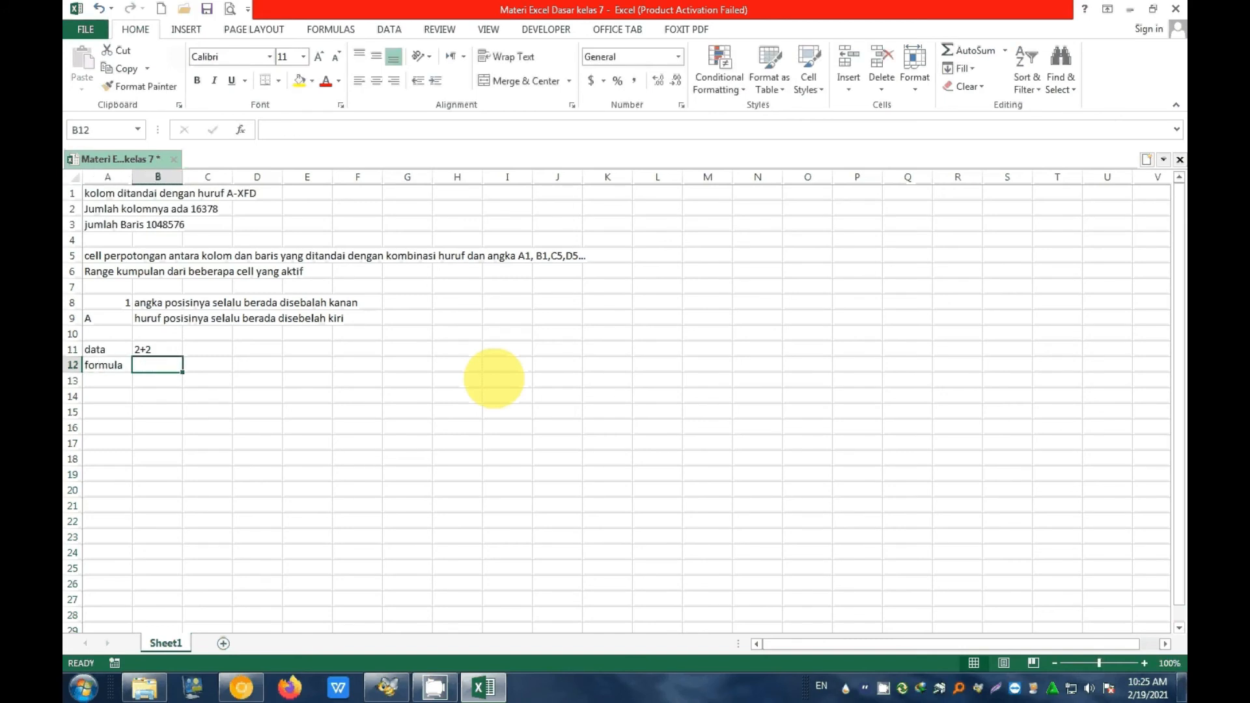
type("=")
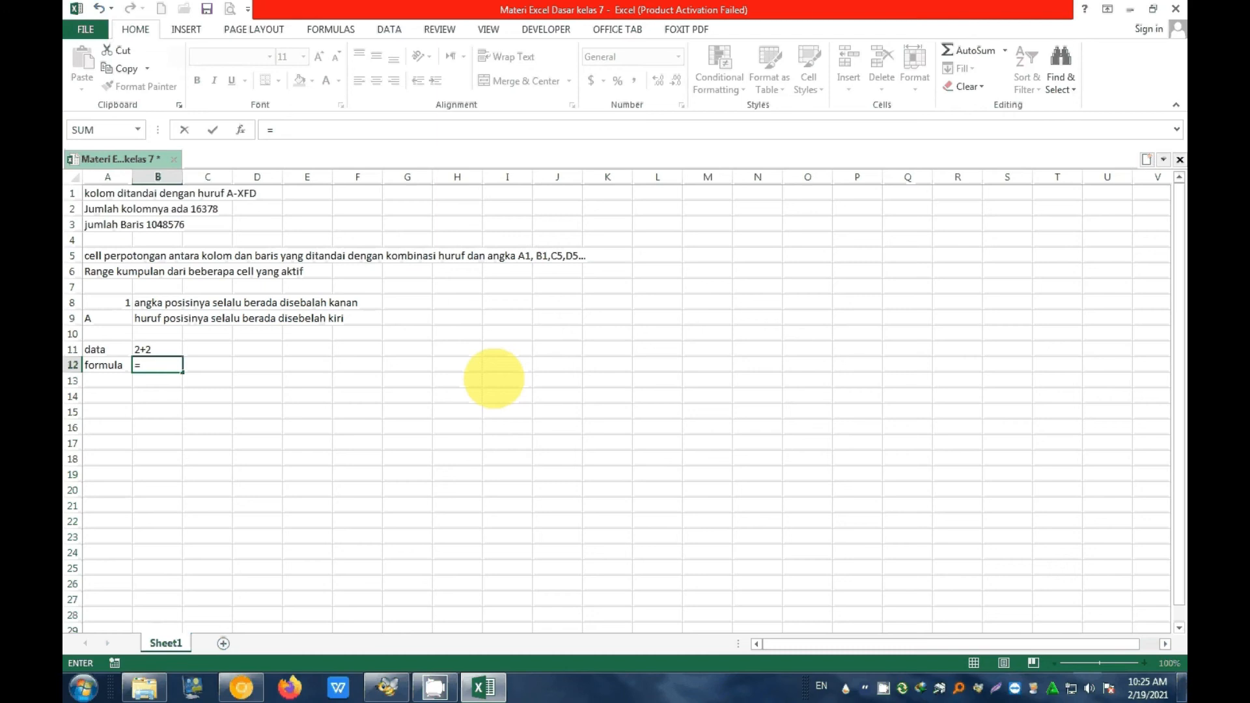
type("2+2")
key("Return")
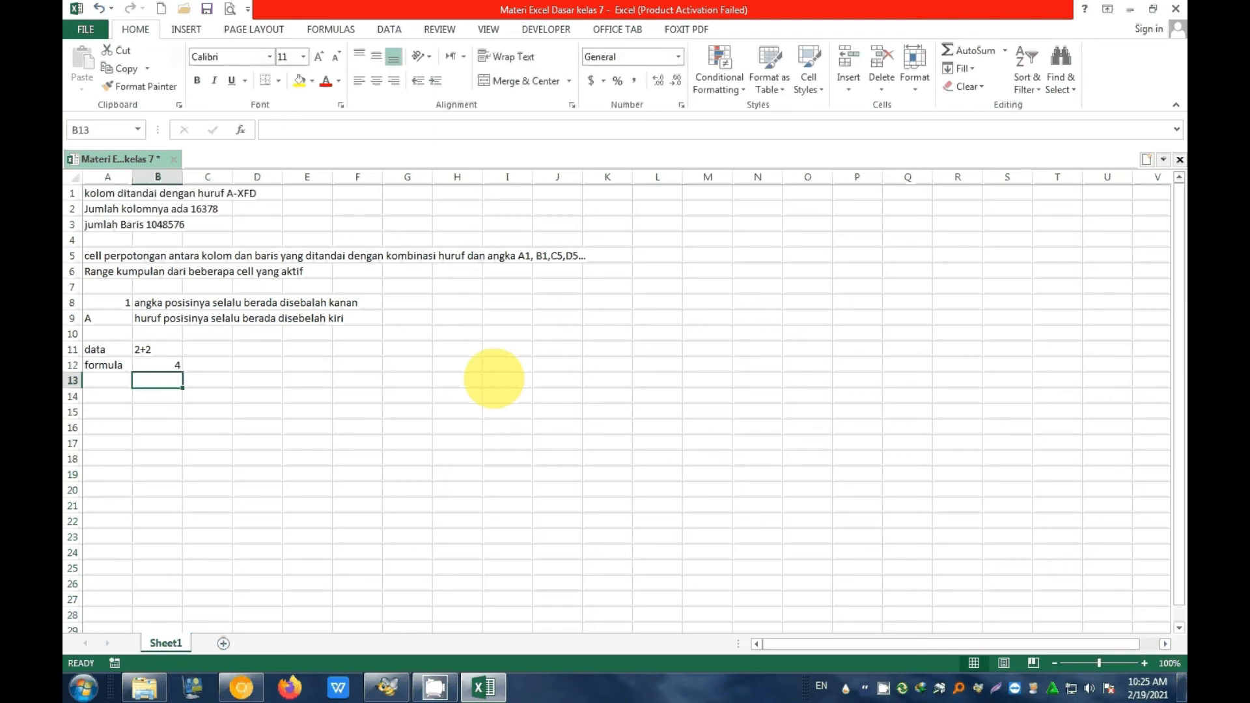
Enter the note "syarat harus selalu diawali dengan tanda sama dengan =" in cell C12.
key("Up")
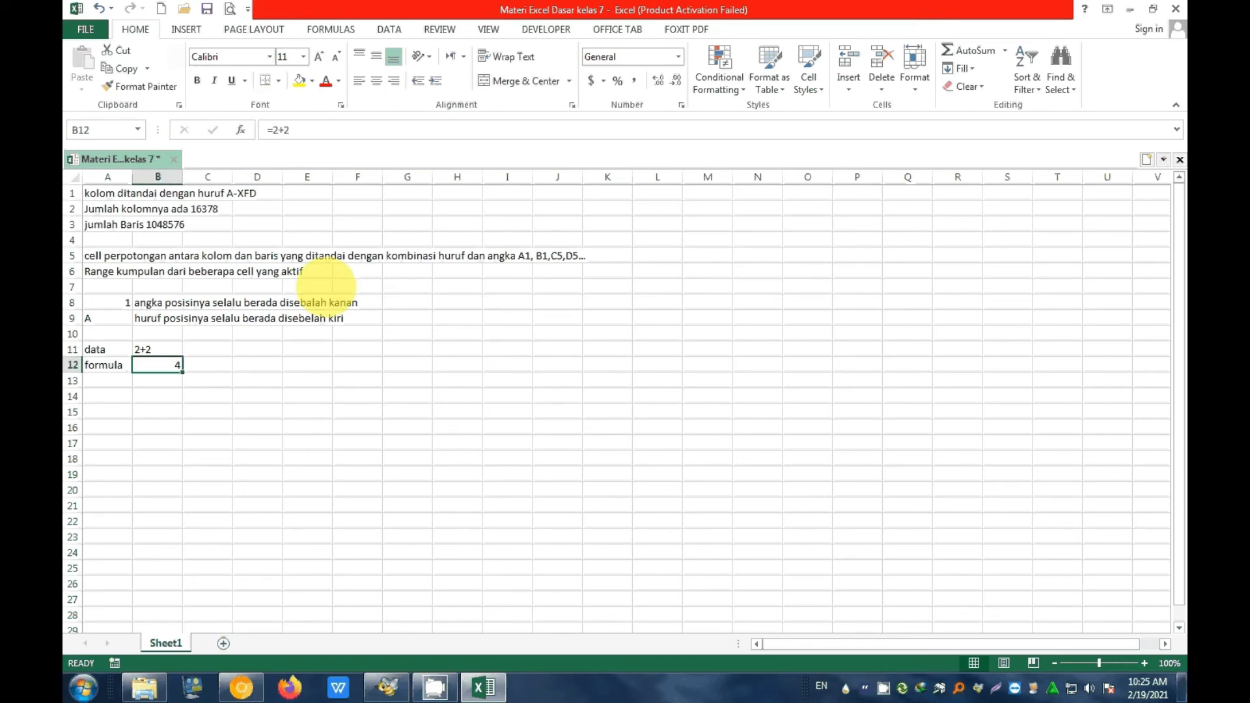
key("Right")
type("syarat")
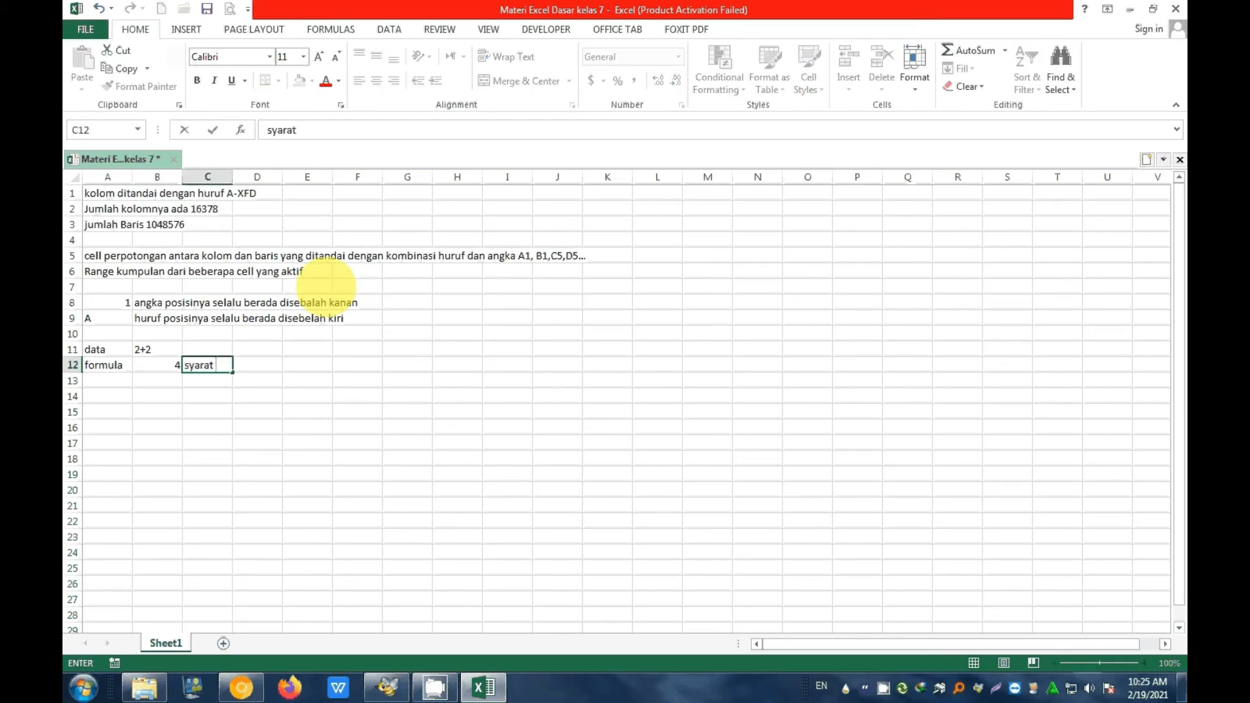
type(" harus selalu diaw")
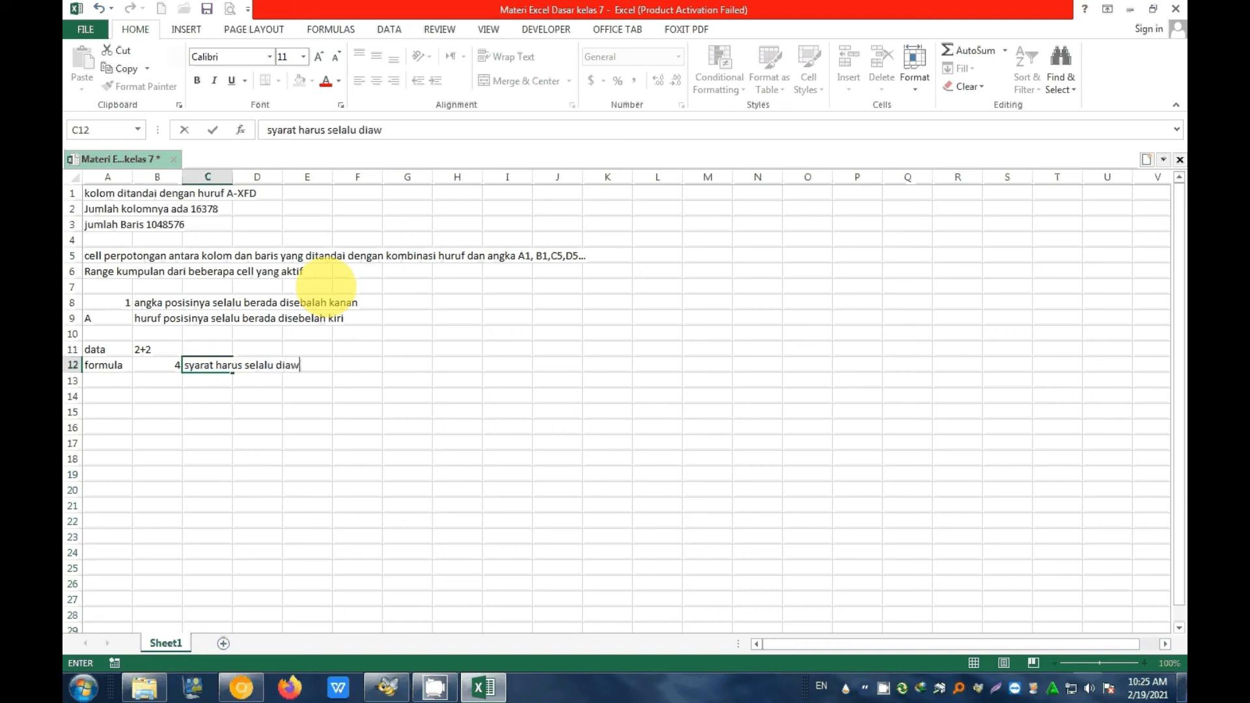
type("ali dengan tanda ")
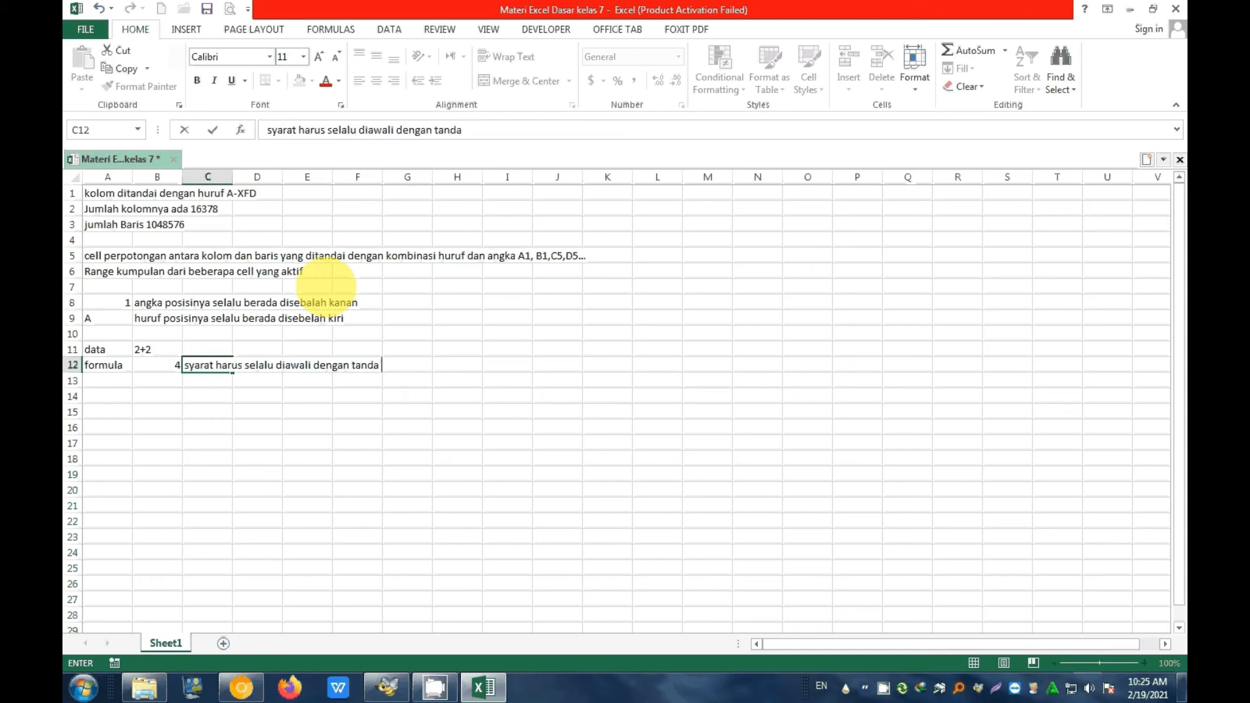
type("sama dengan =")
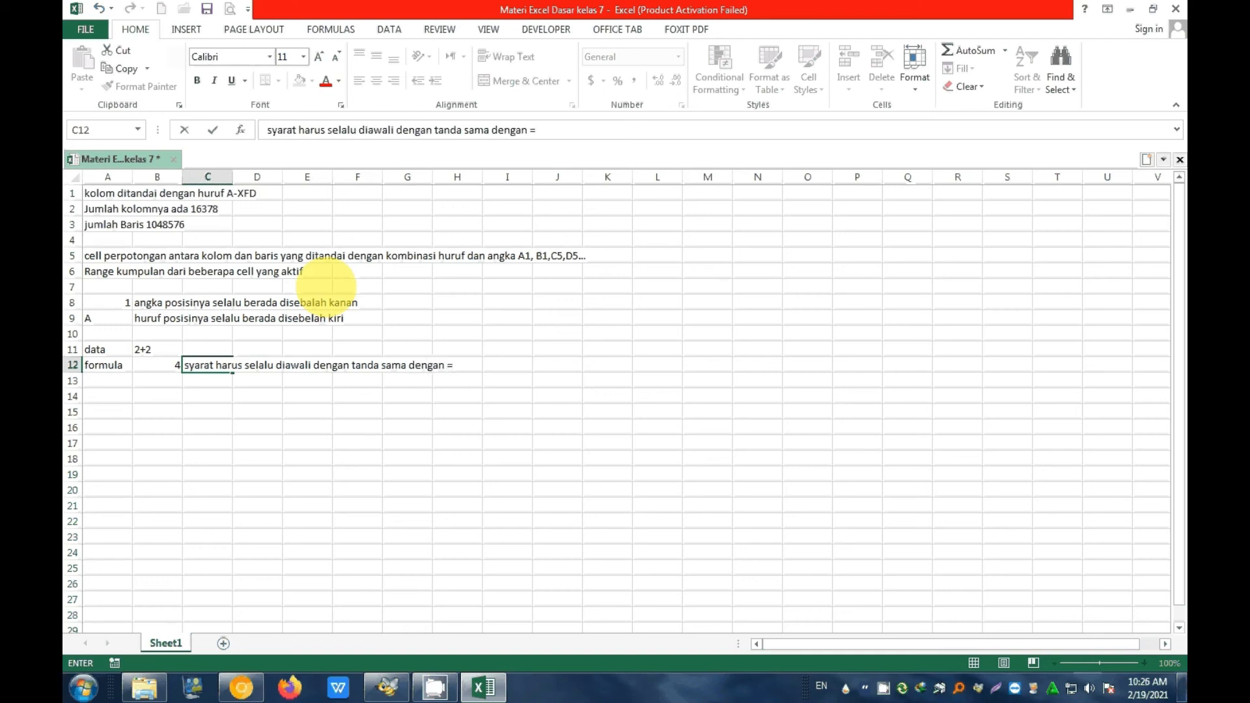
key("Return")
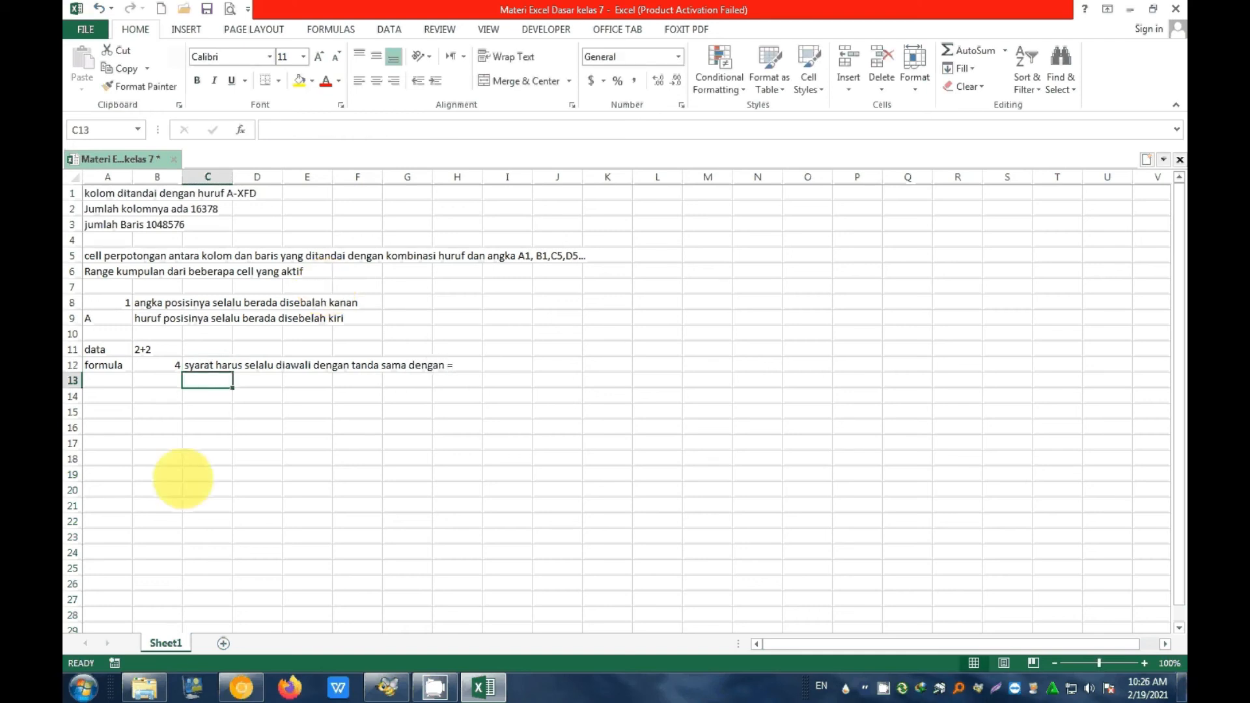
Enter the example formulas =2*2 in cell A14, =2+2 in A15 and =2-2 in A16.
left_click(113, 402)
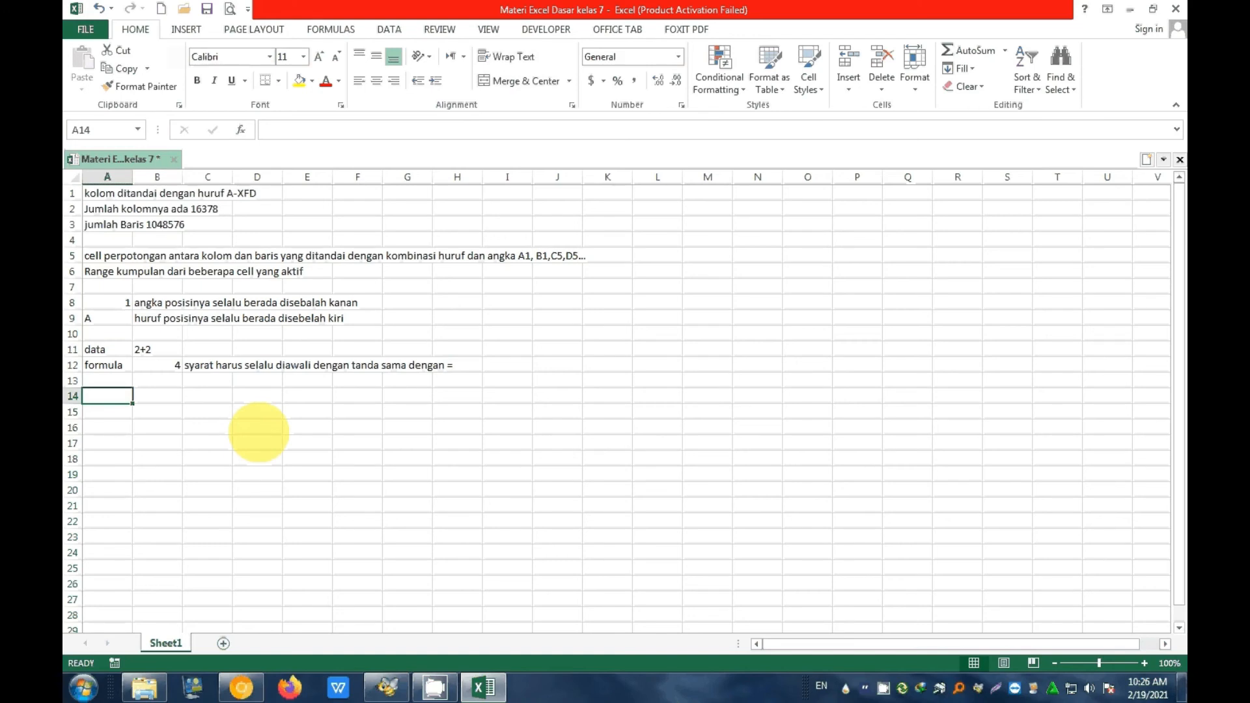
type("=2*2")
key("Return")
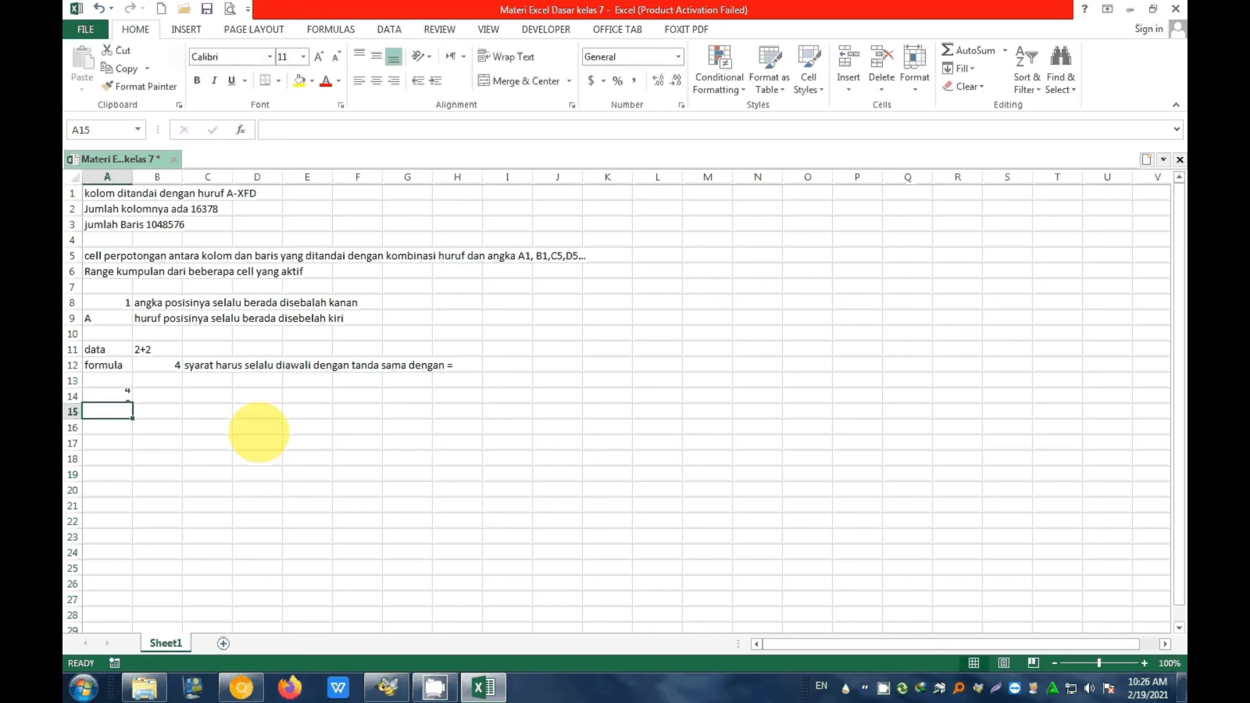
type("=")
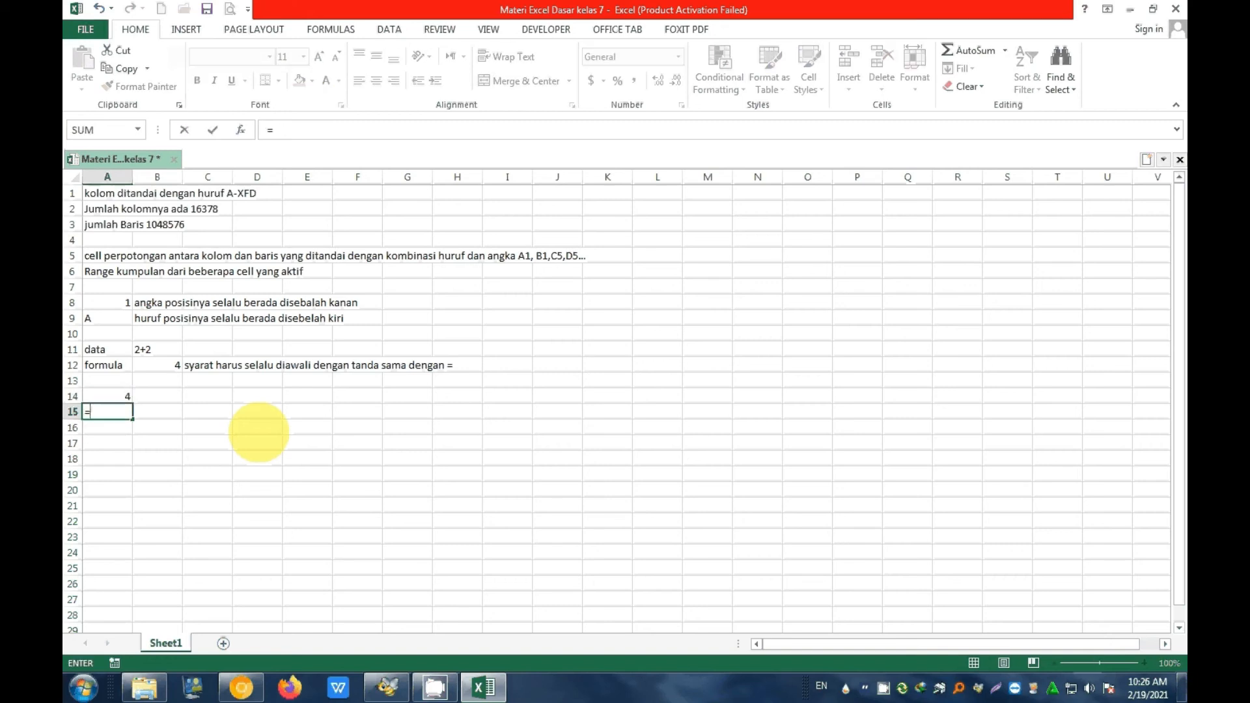
type("2+2")
key("Return")
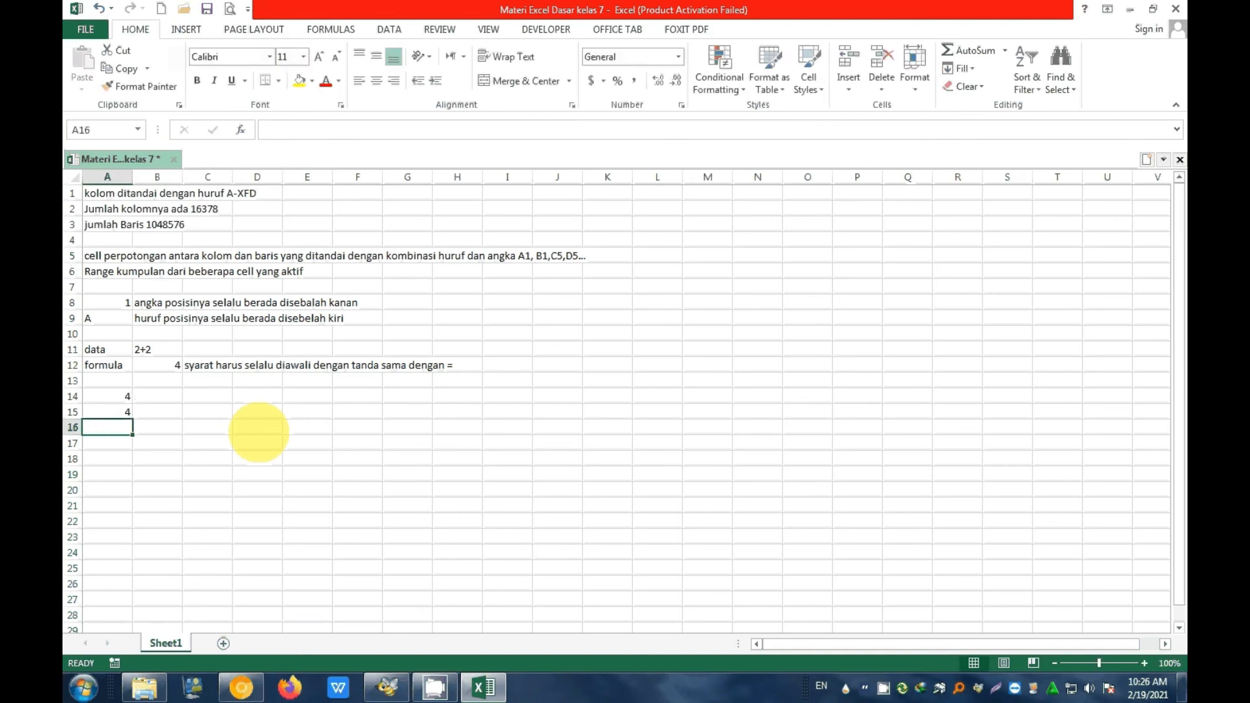
type("=2")
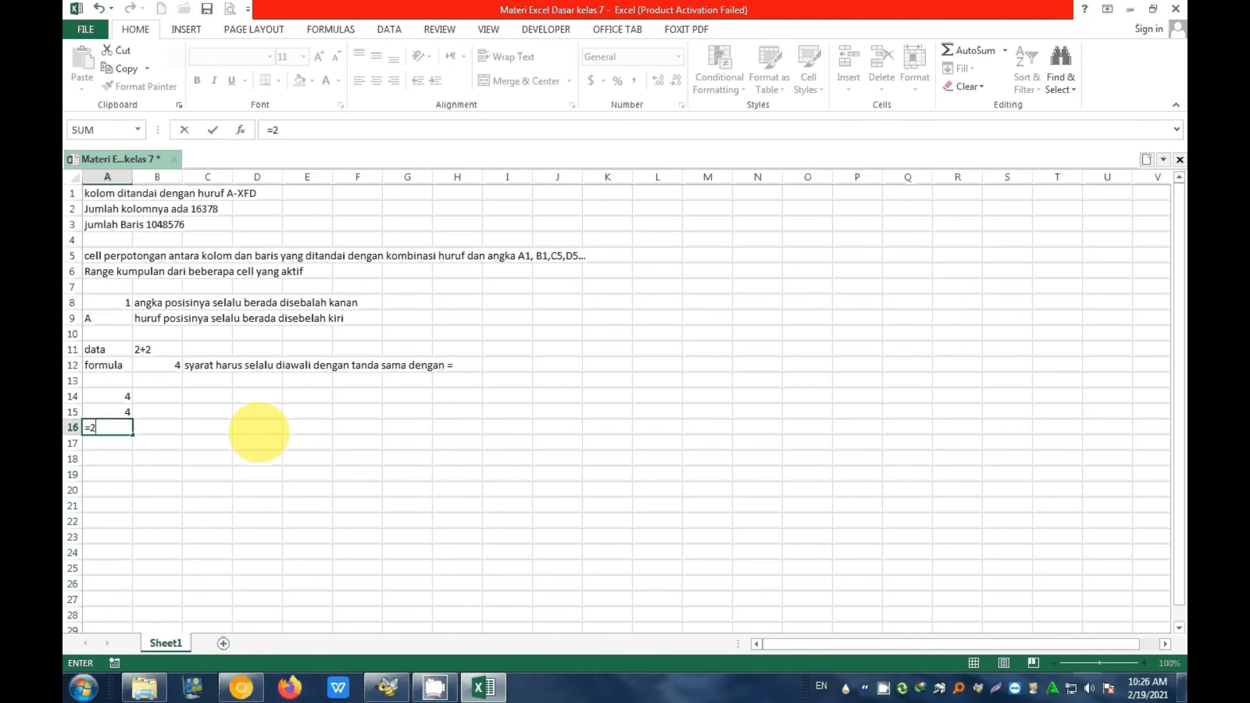
type("-2")
key("Return")
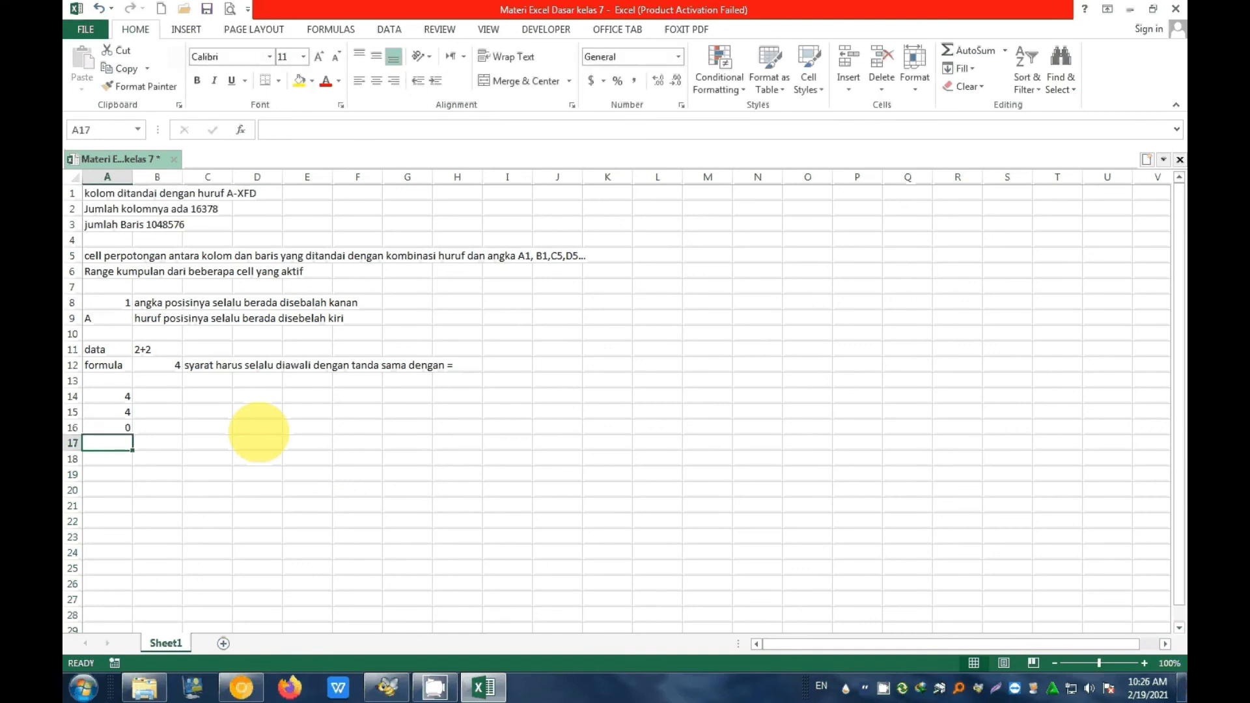
Enter the division example formula =2/2 in cell A17.
type("2/2")
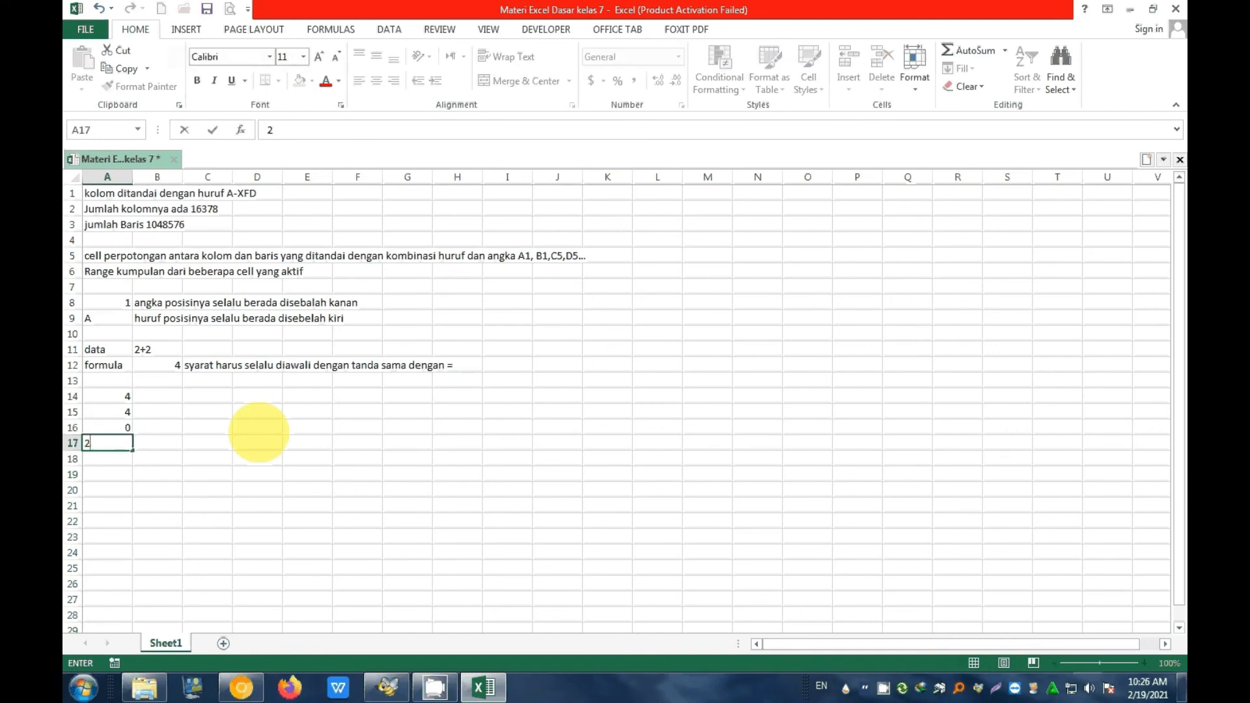
key("BackSpace")
key("BackSpace")
key("BackSpace")
type("=2/2")
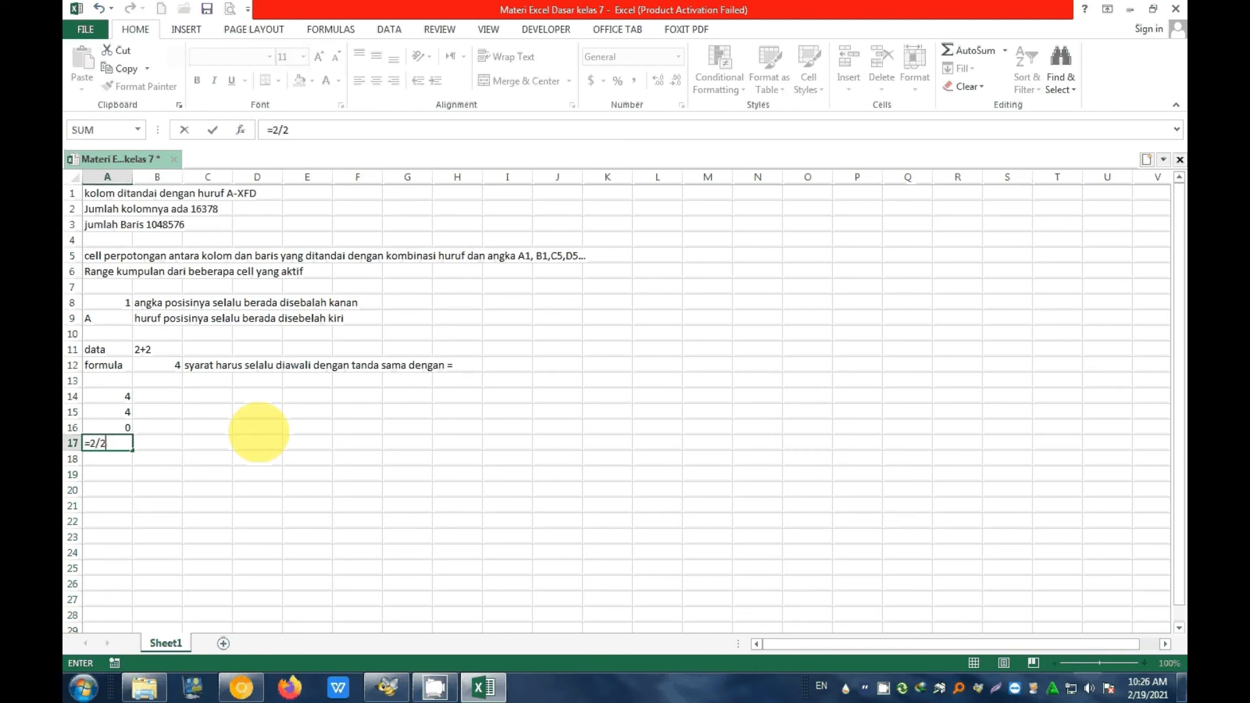
key("Return")
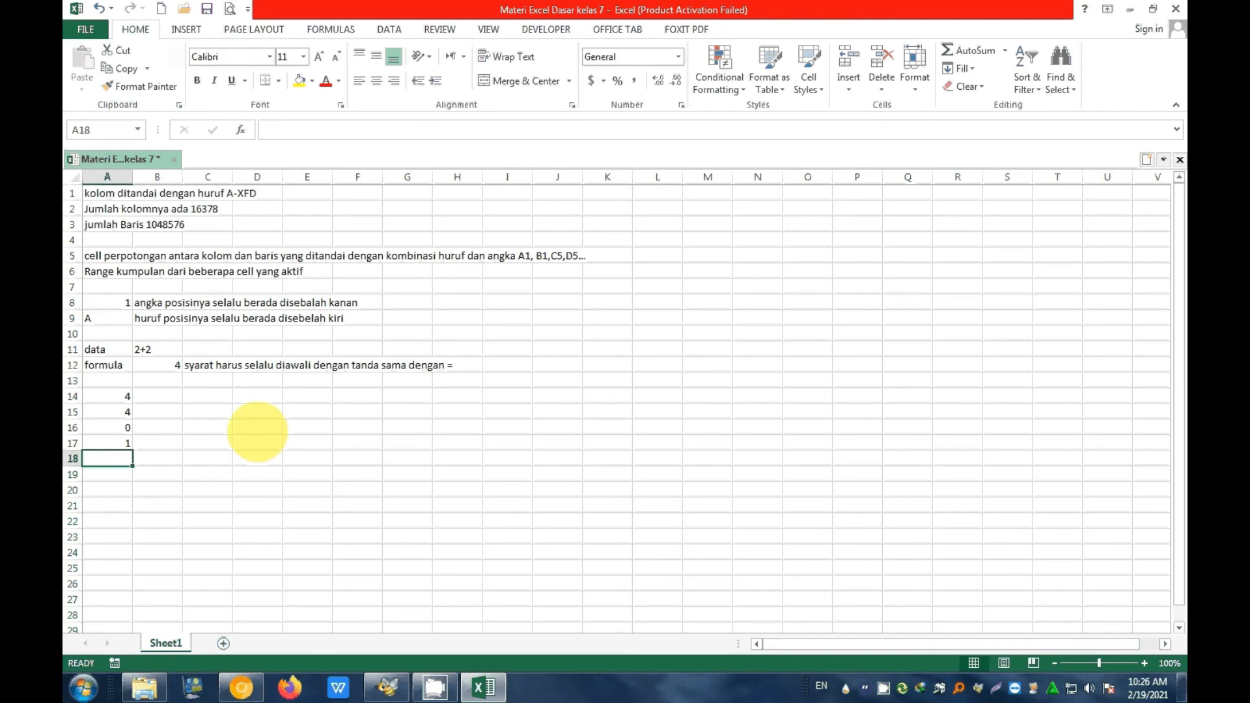
Enter the formulas of the first two examples as plain text beside them: =2+2 in B14 and =2*2 in B15.
left_click(117, 395)
left_click(113, 418)
left_click(112, 432)
left_click(113, 446)
left_click(156, 400)
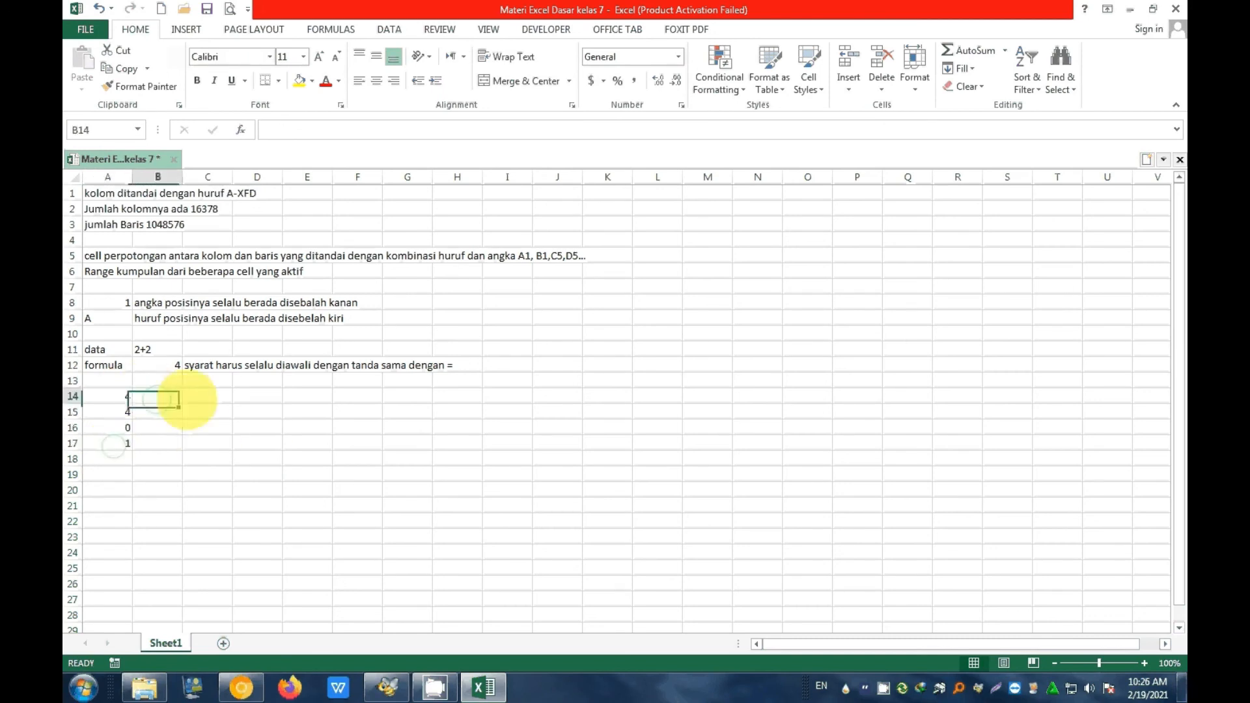
type("'=2")
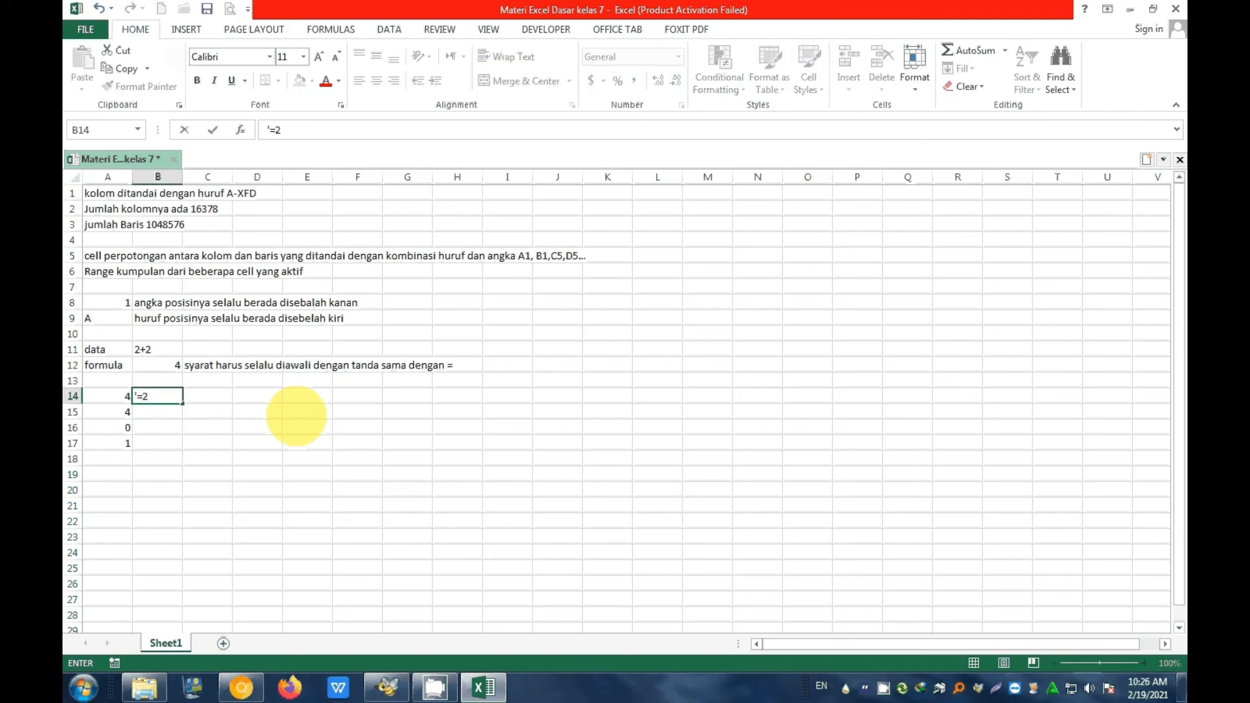
type("+2")
key("Return")
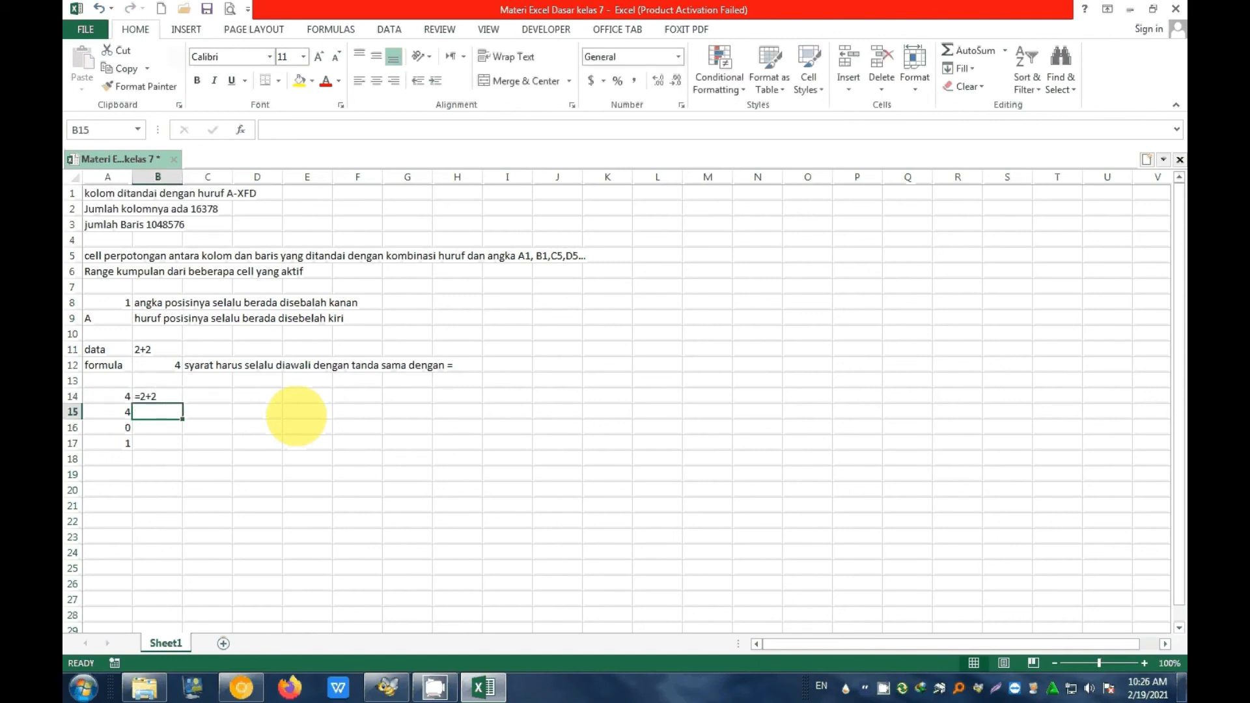
type("'=2")
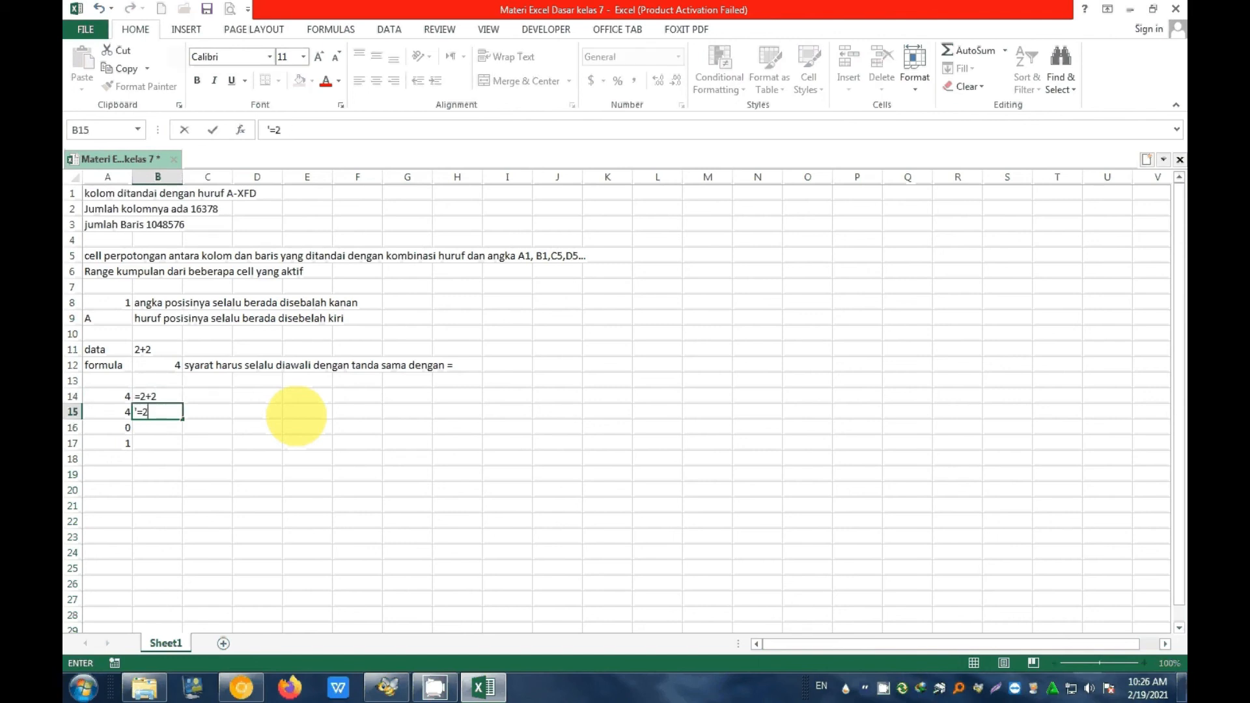
type("*2")
key("Return")
Enter the remaining formulas as plain text beside their results: =2-2 in B16 and =2/2 in B17.
type("'+")
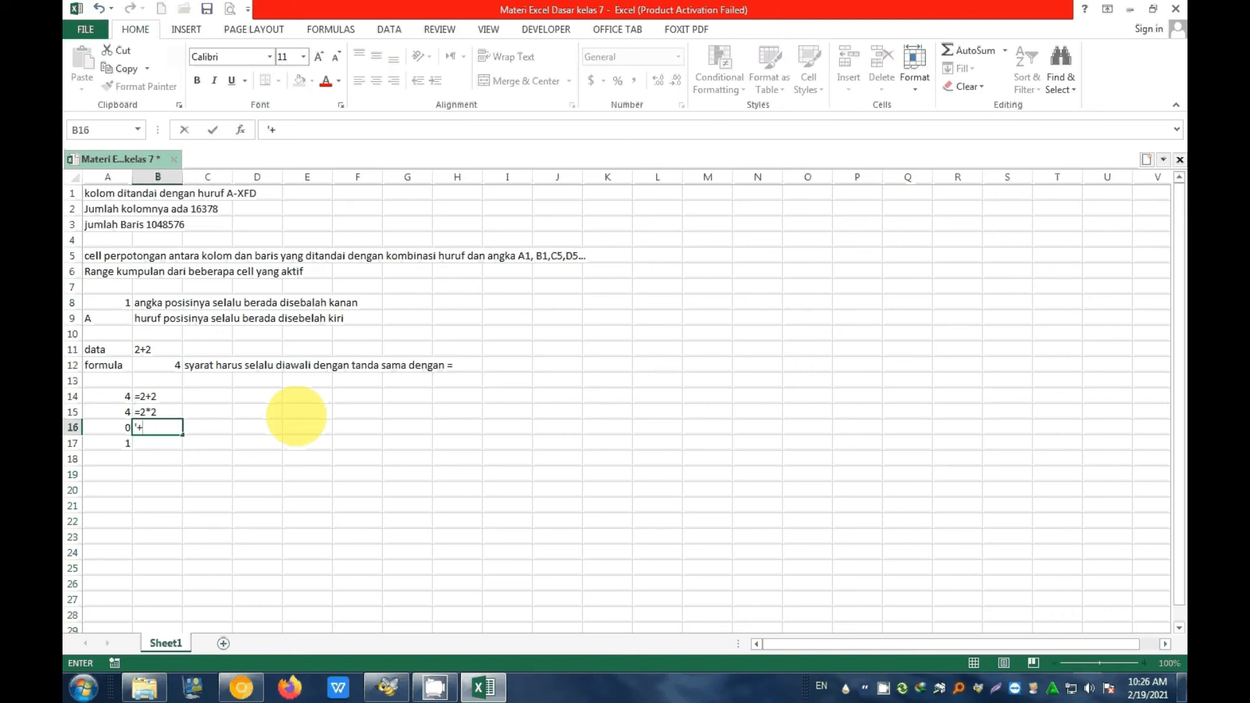
key("BackSpace")
type("=2-2")
key("Return")
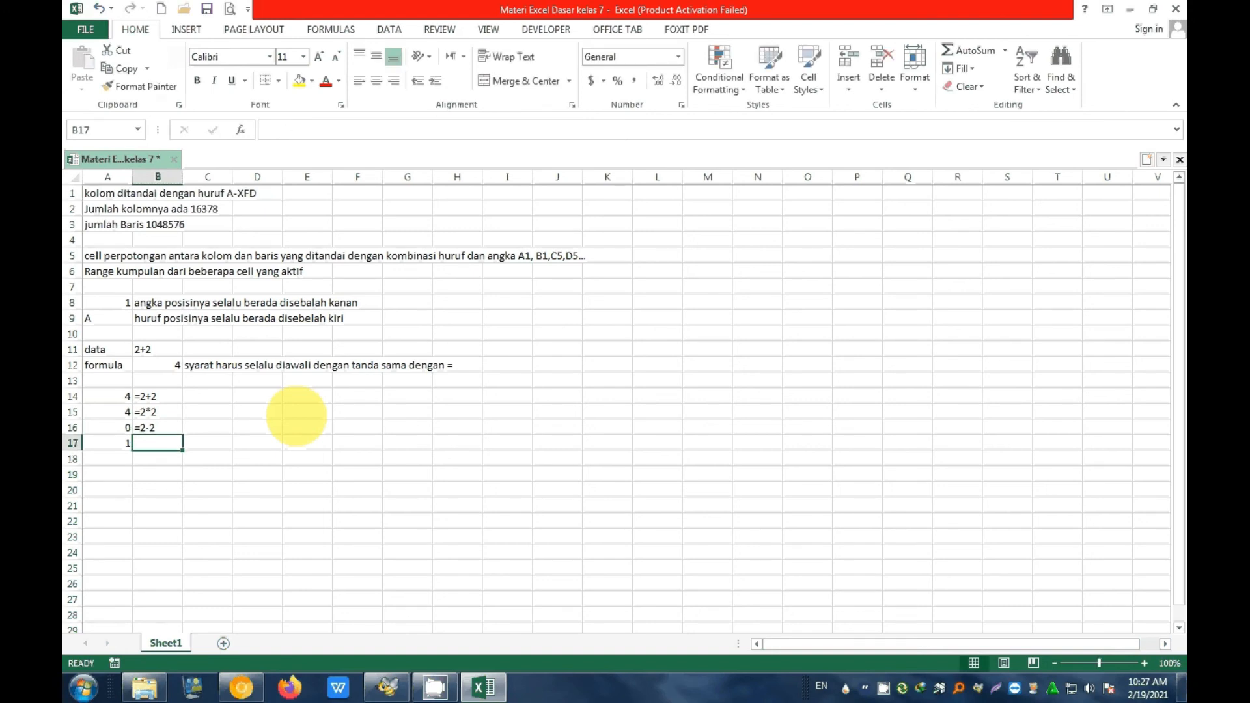
type("'")
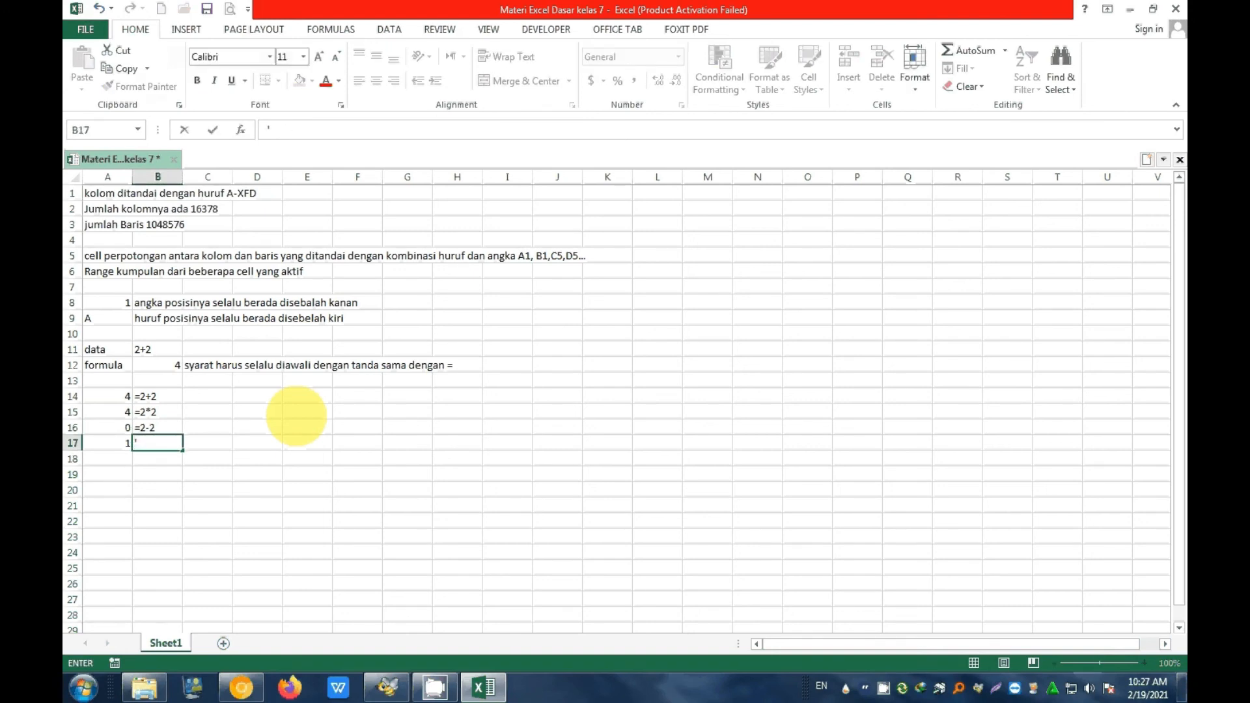
type("=2/2")
key("Return")
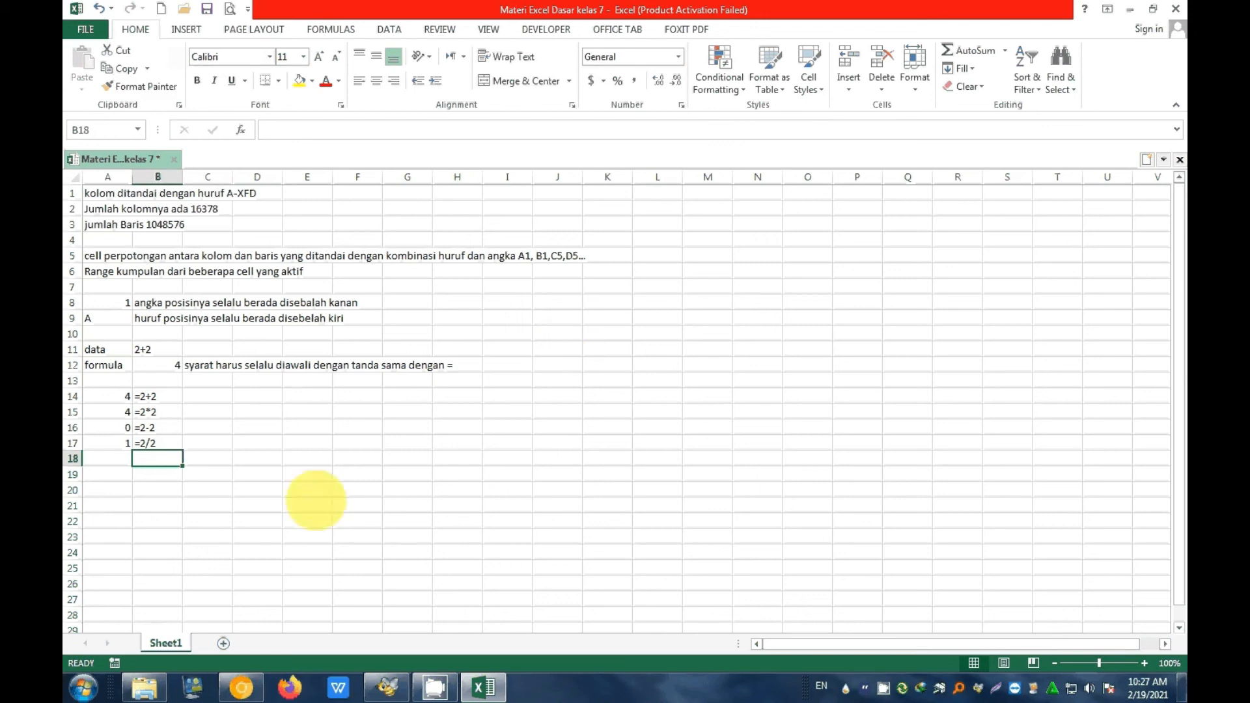
Review the notes from A1 through row 19 and the written operator examples in B14:B17.
left_click(344, 522)
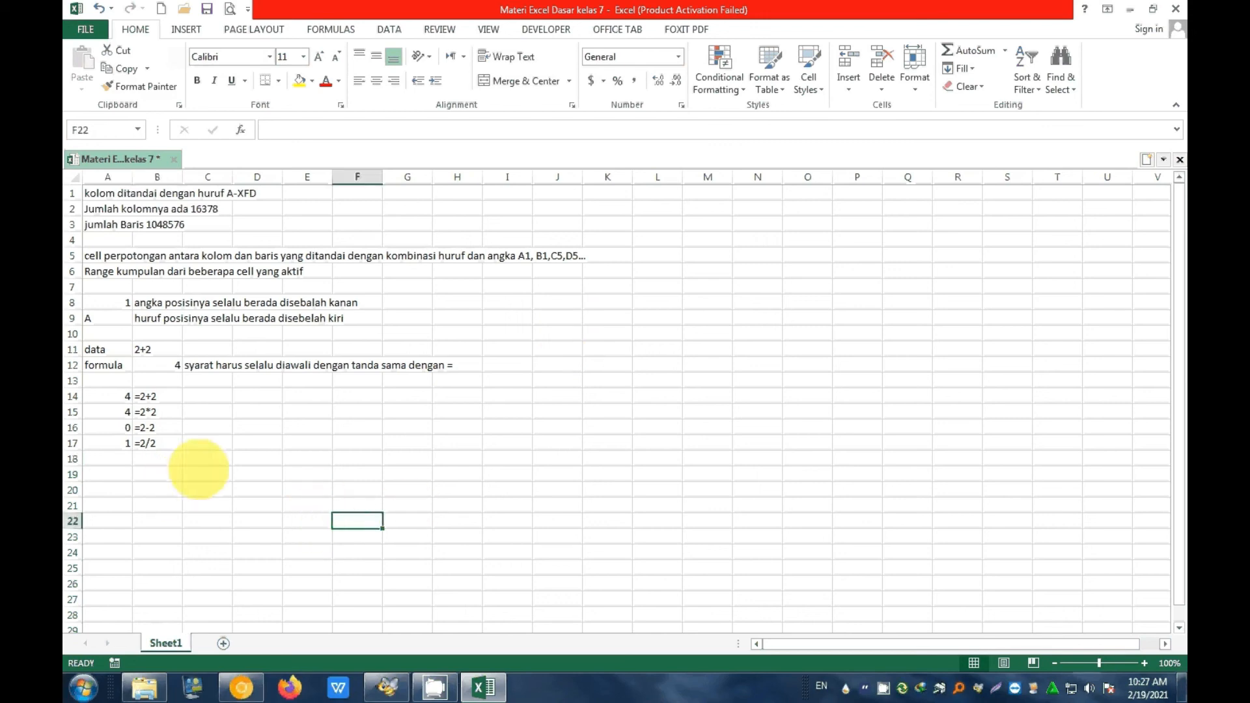
left_click(172, 503)
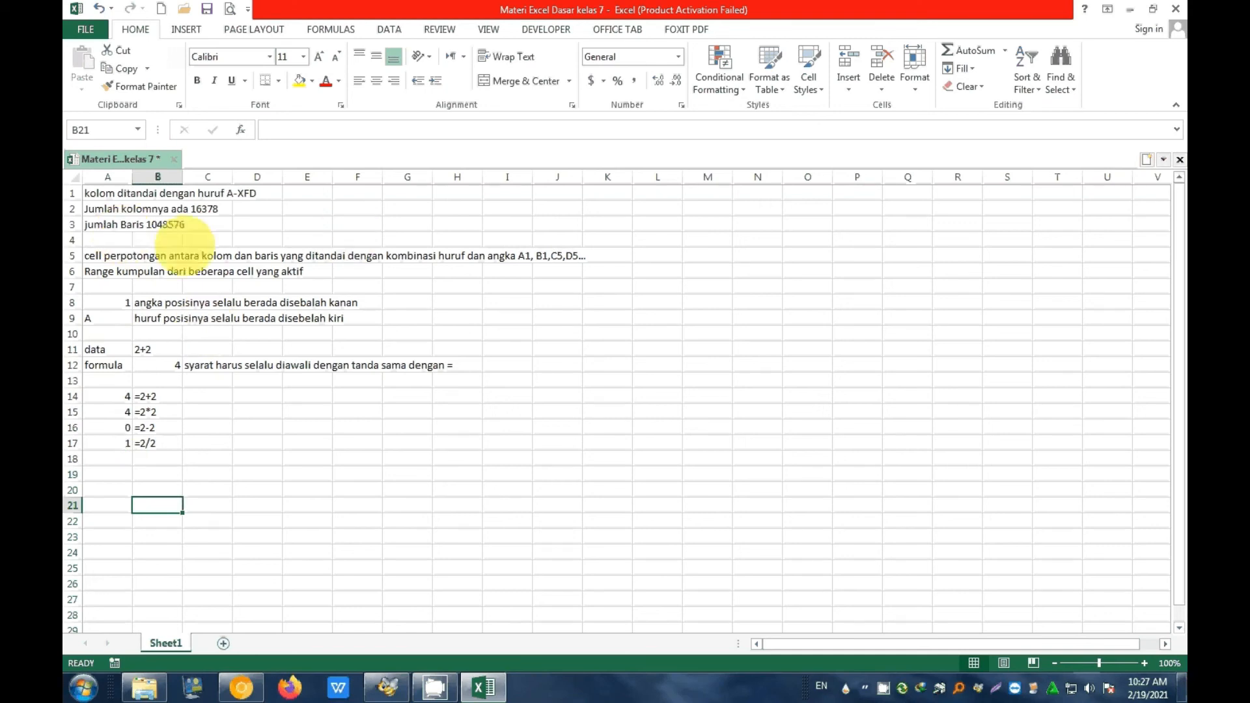
left_click_drag(98, 193, 623, 479)
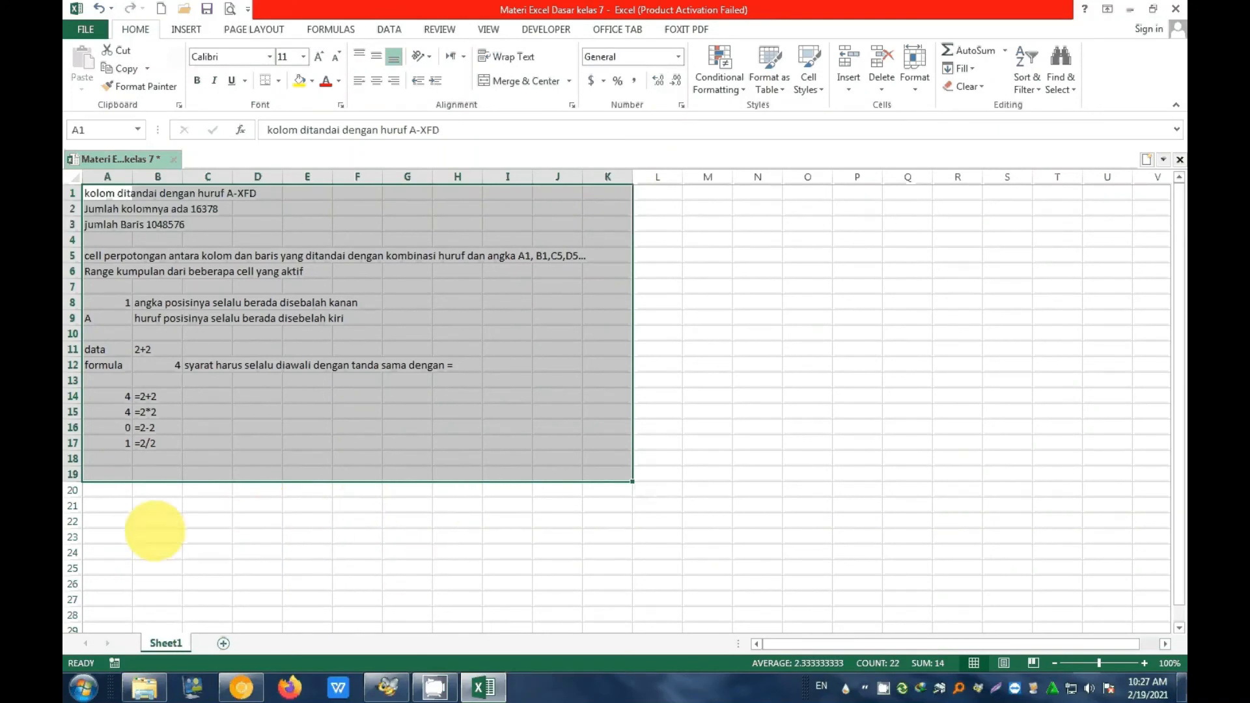
left_click(708, 364)
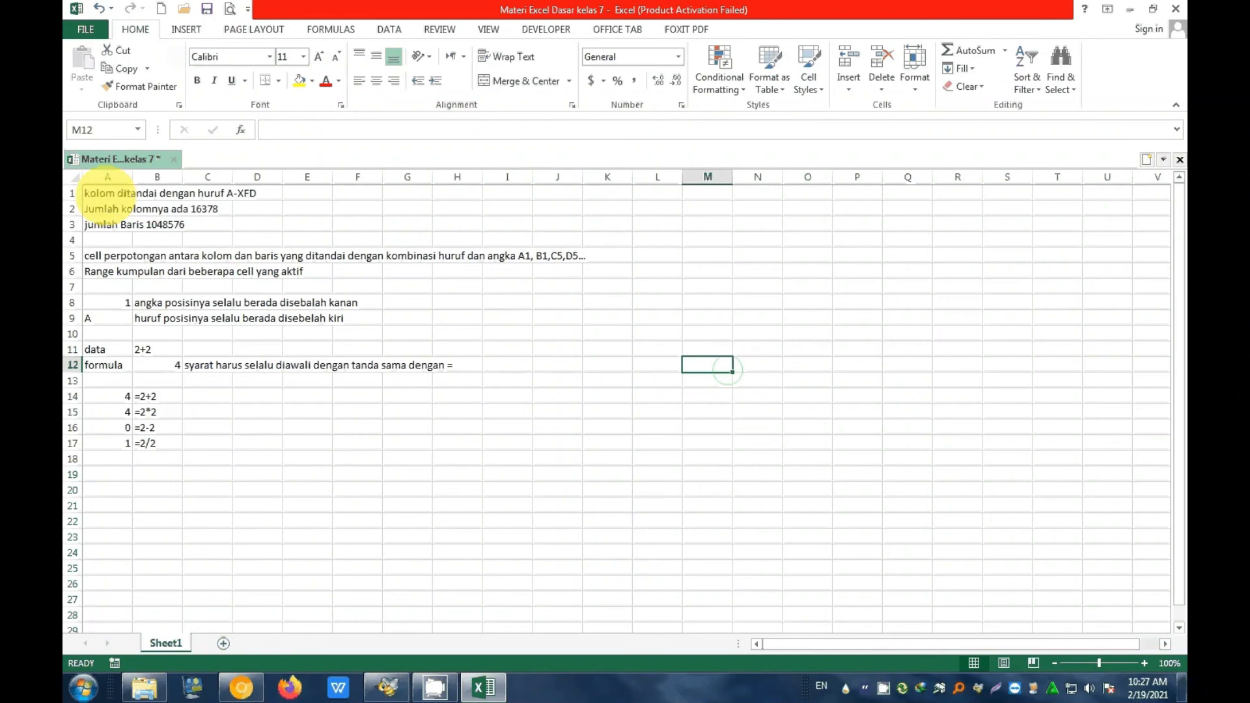
left_click(108, 193)
left_click(258, 458)
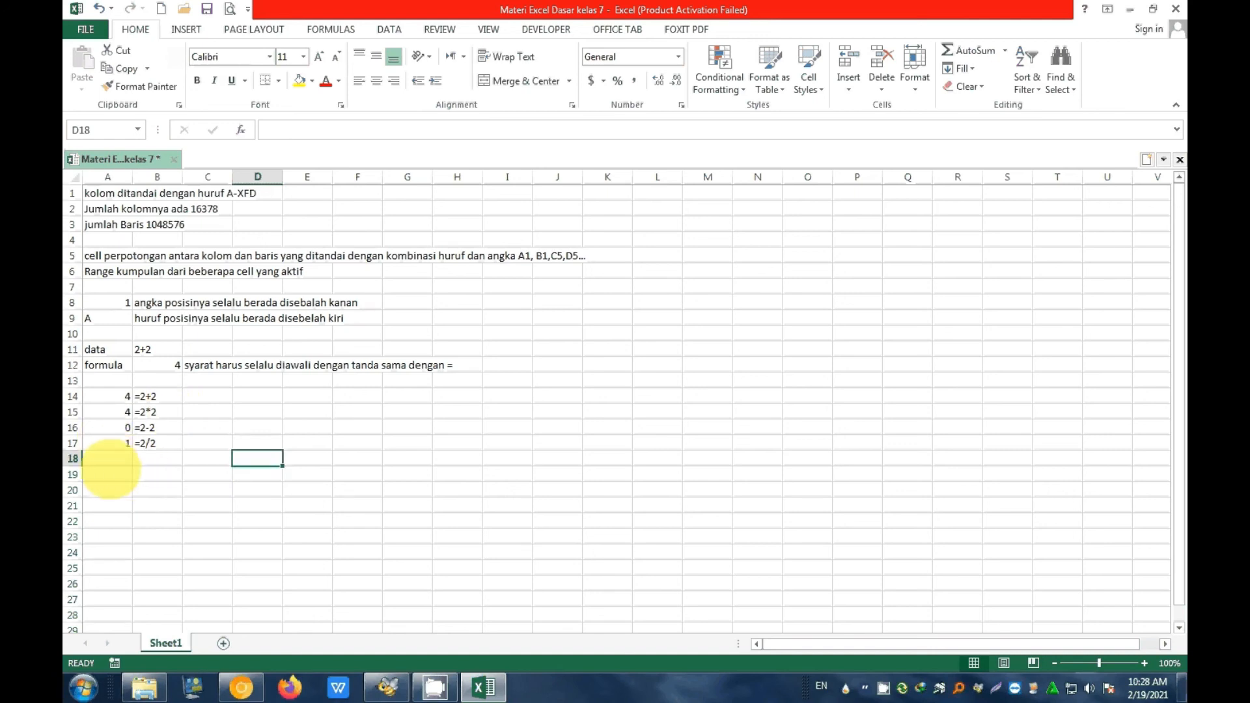
left_click(109, 474)
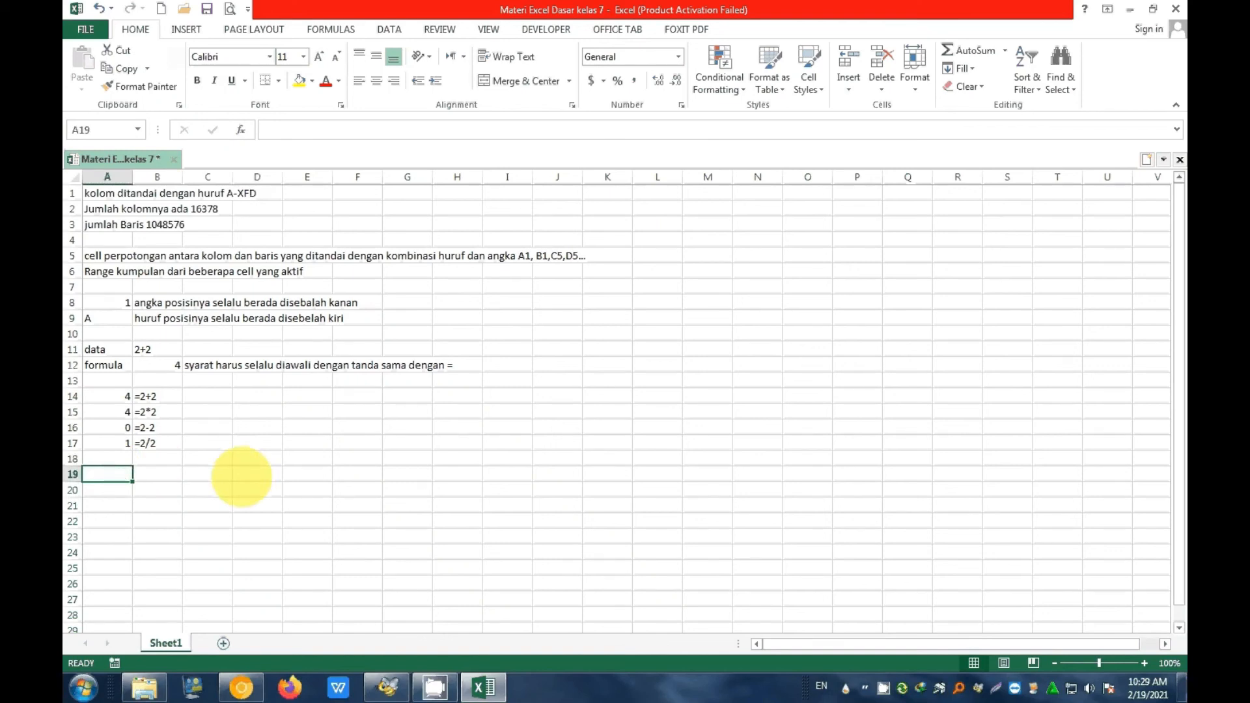
left_click_drag(166, 395, 153, 446)
left_click(326, 441)
left_click_drag(168, 394, 162, 443)
left_click(287, 425)
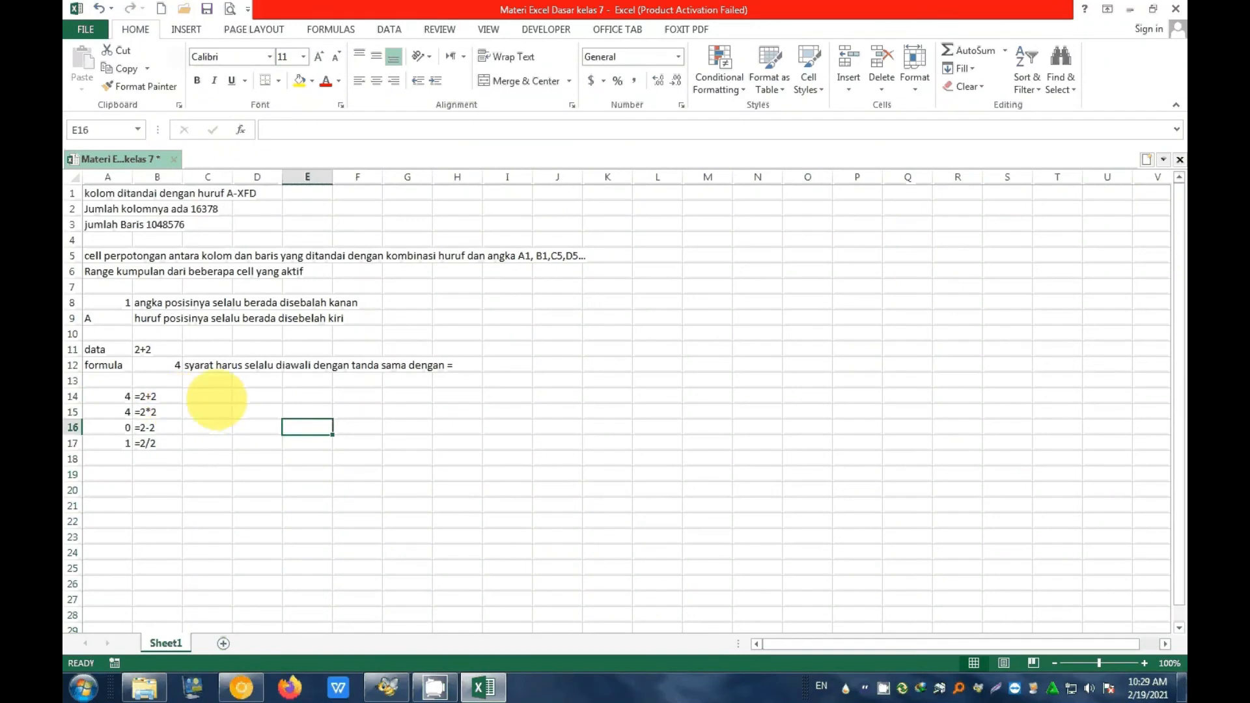
Enter the heading "Tugasnya" in cell A19 and the task "menghitung perkalian 15 * 2" in A20.
left_click(110, 475)
type("T")
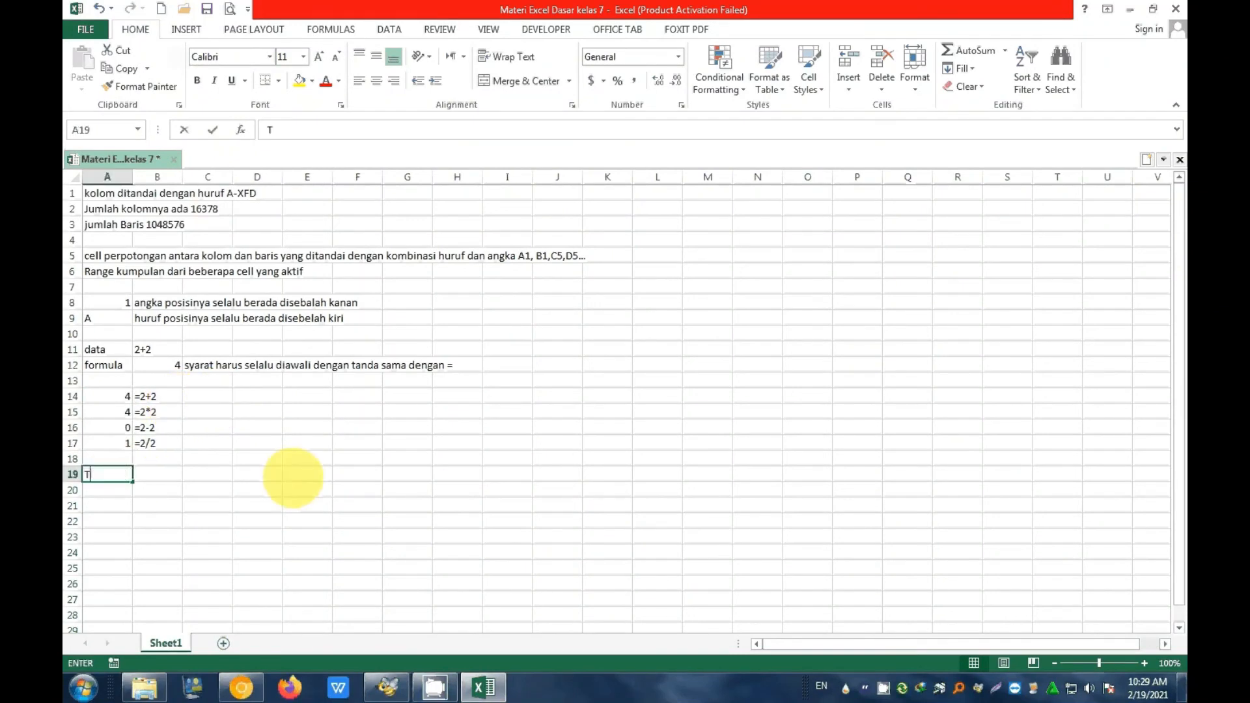
type("ugasnya")
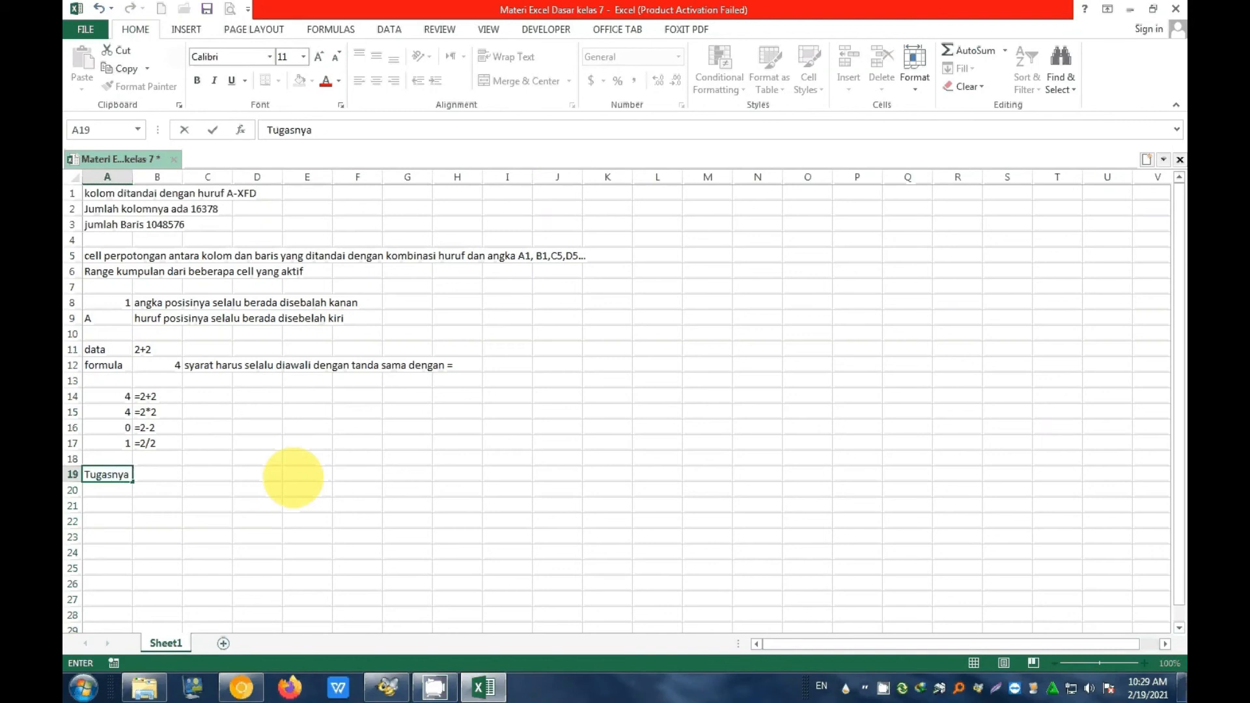
key("Return")
type("menghitung")
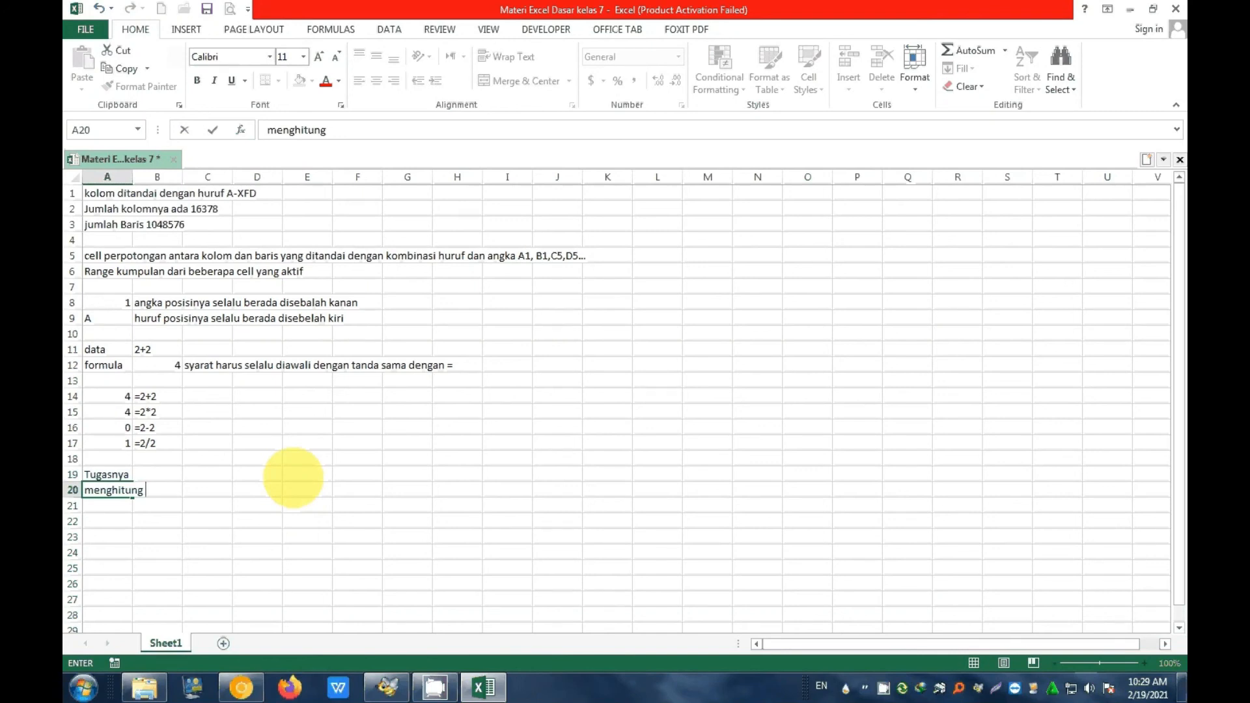
type(" perkalian")
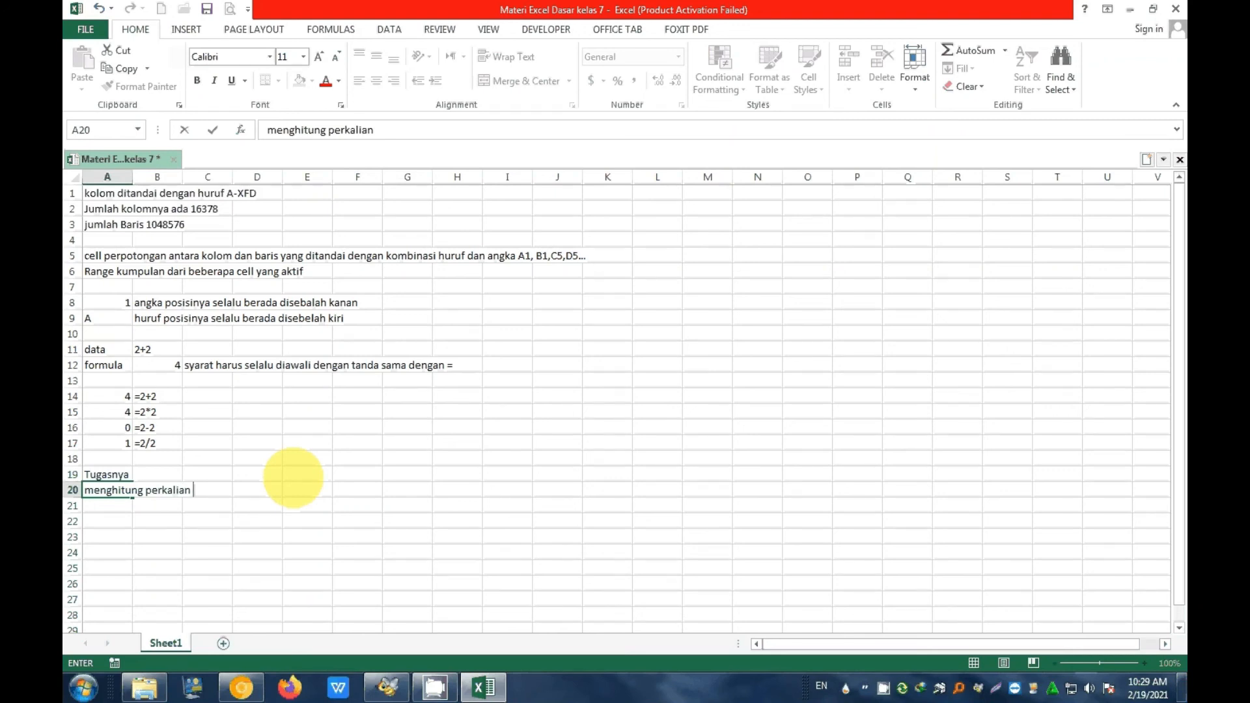
type(" 15 * 2")
key("Return")
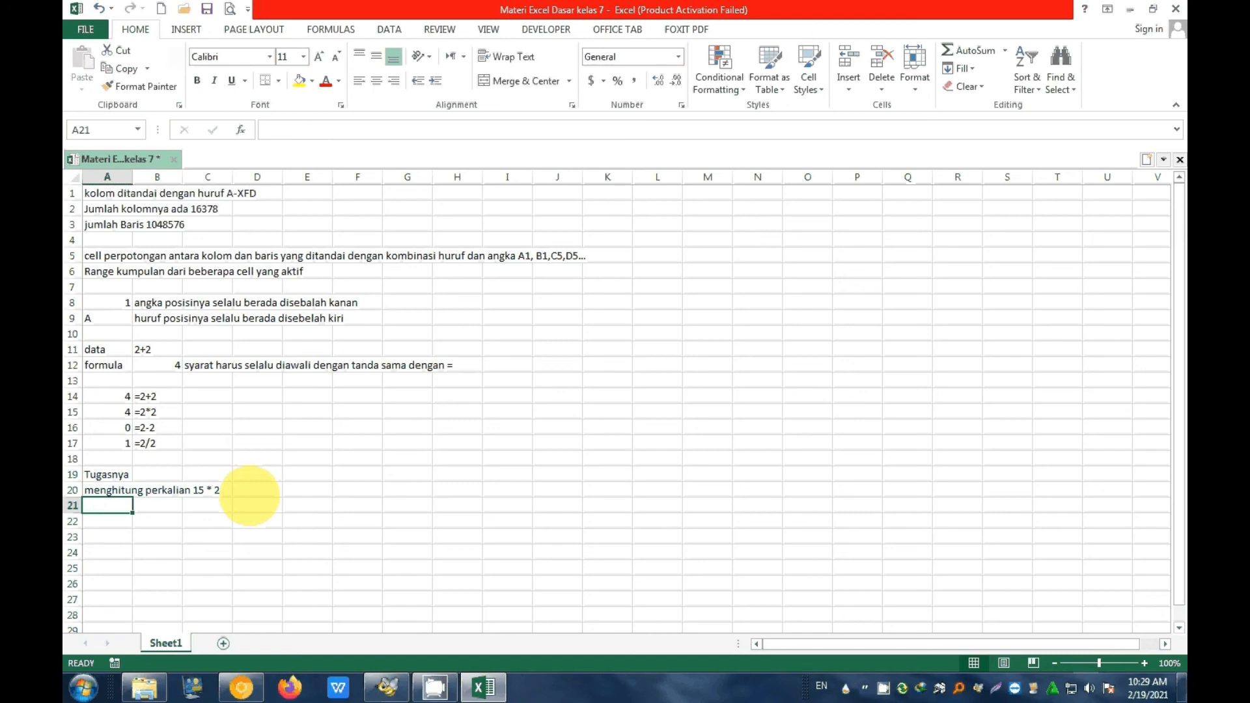
Enter two more exercise tasks as text: 250 + 75 in cell A21 and 0,15 / 3 in A22.
type("2")
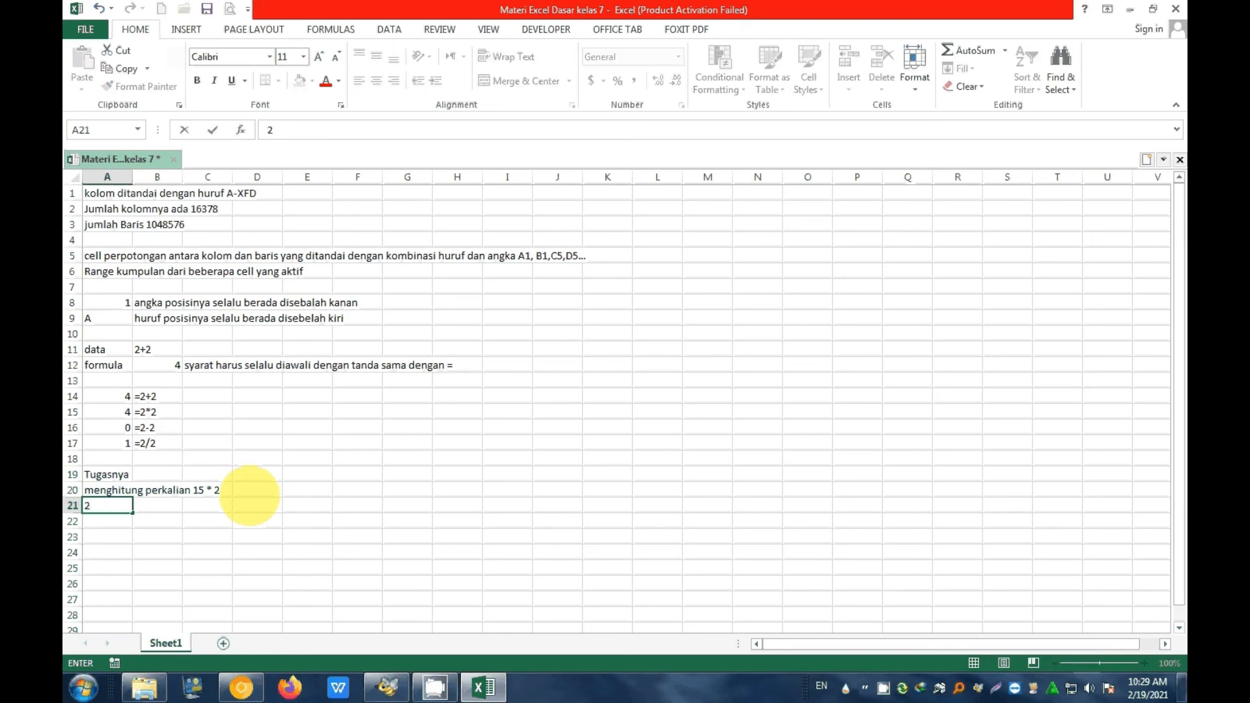
type("50 + 75")
key("Return")
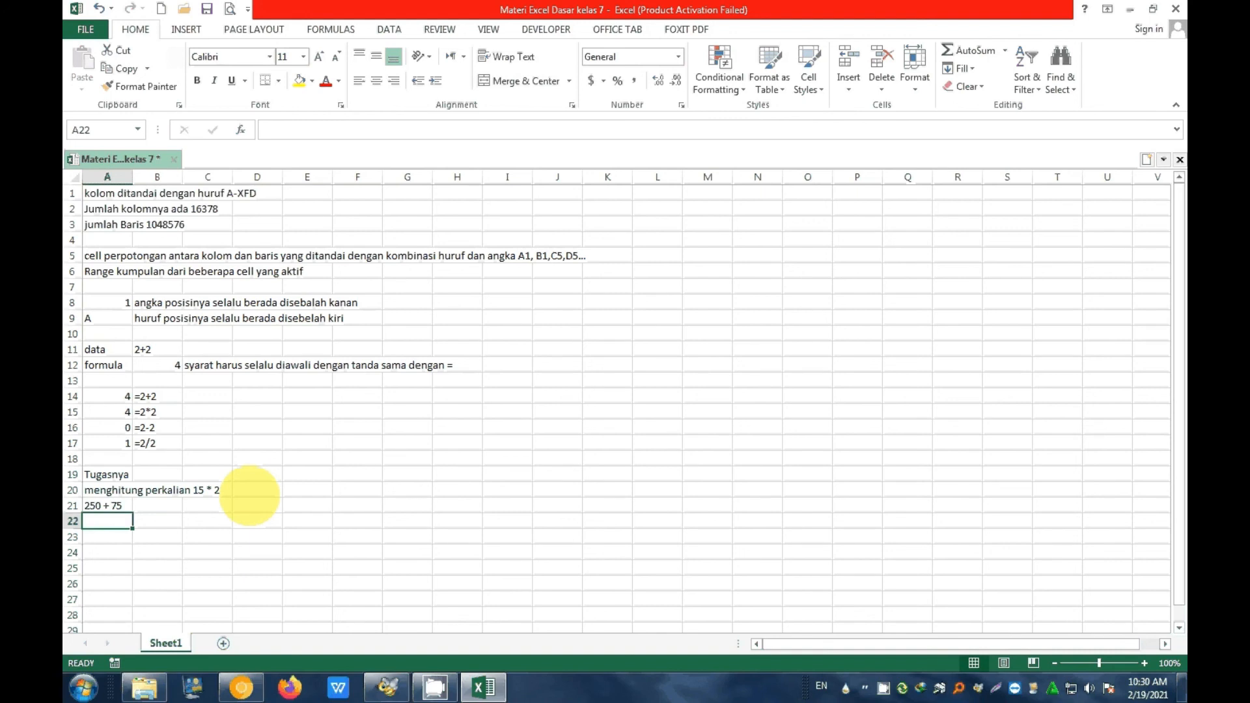
type("0")
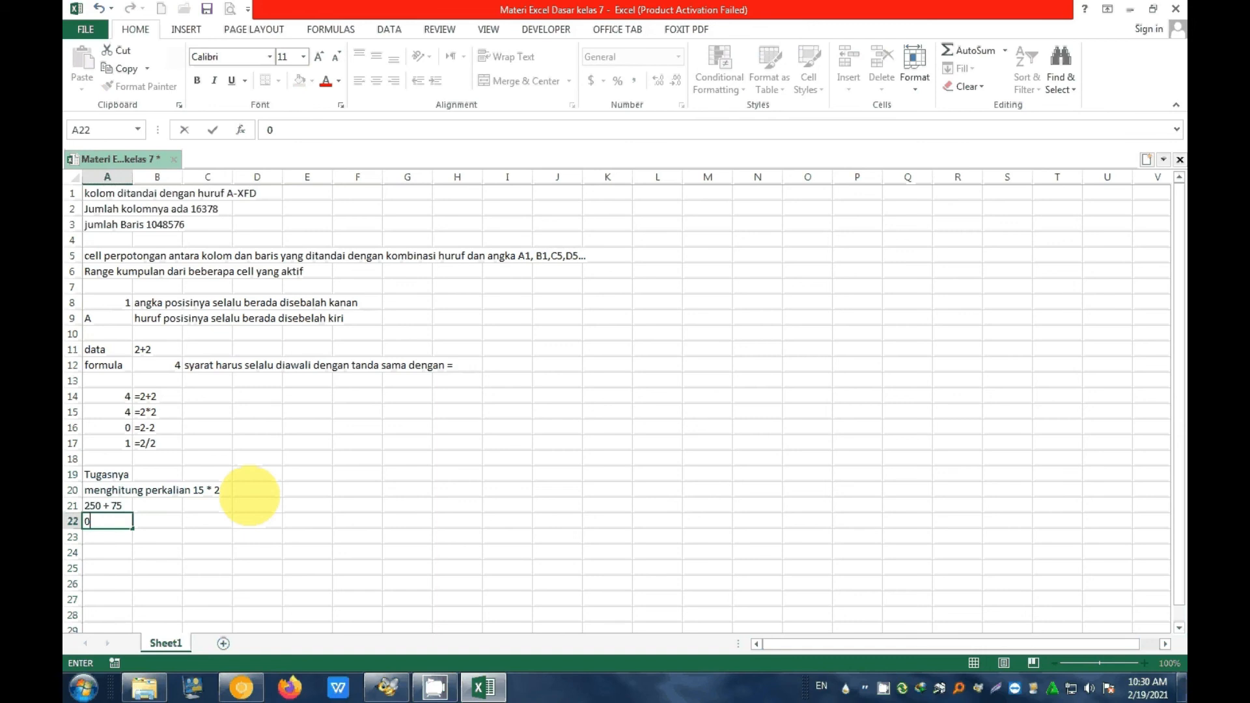
type(",15 / 3")
left_click(251, 551)
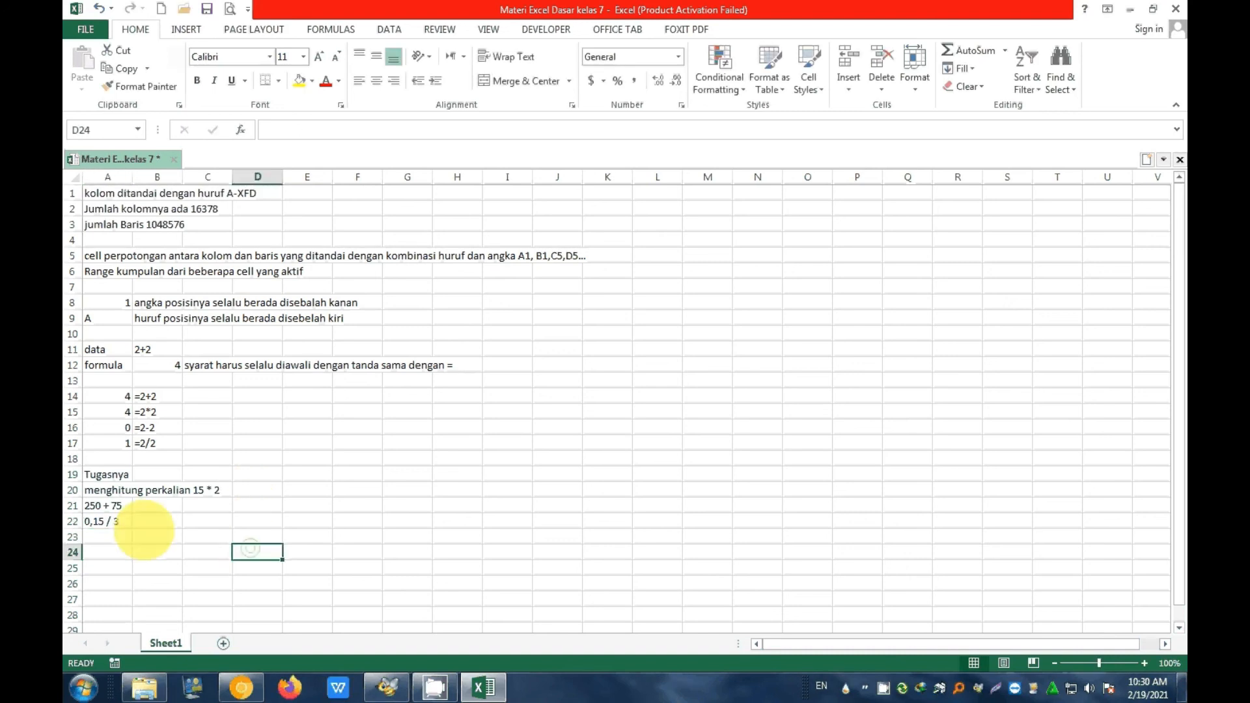
Review the multiplication task in A20 and the written operator examples in B14 and B16.
left_click(105, 490)
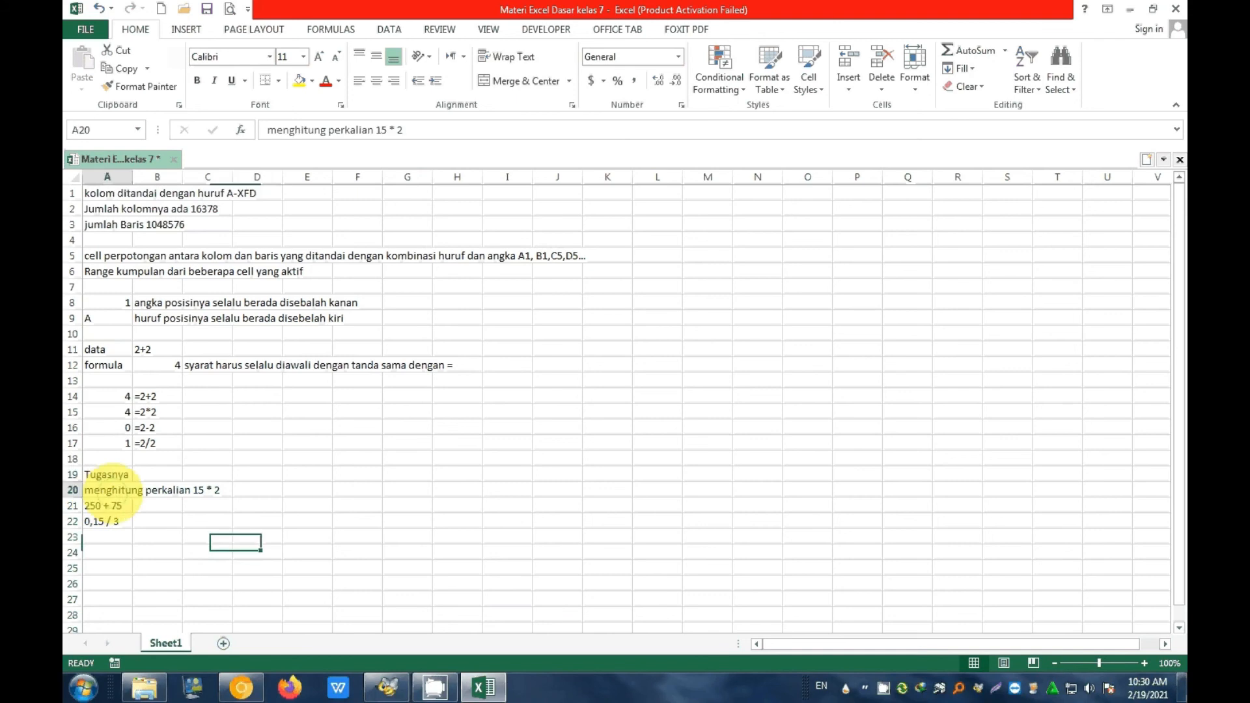
left_click(303, 537)
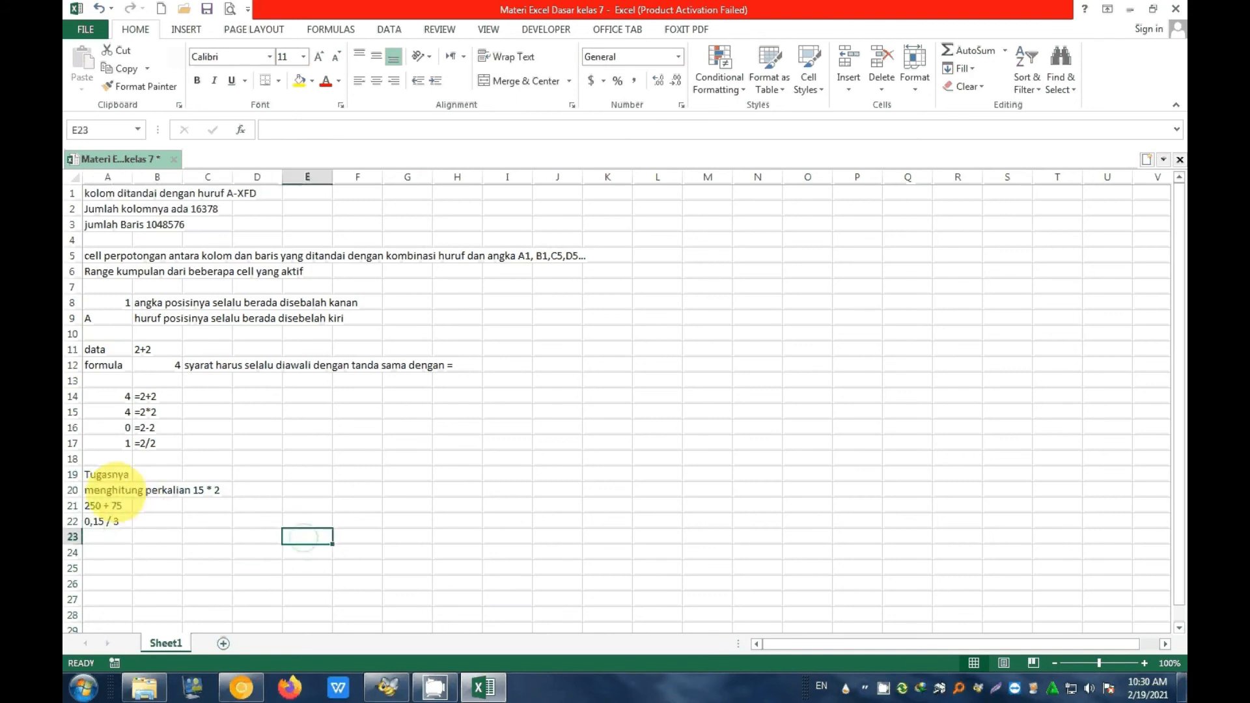
left_click(108, 493)
left_click(279, 551)
left_click(117, 493)
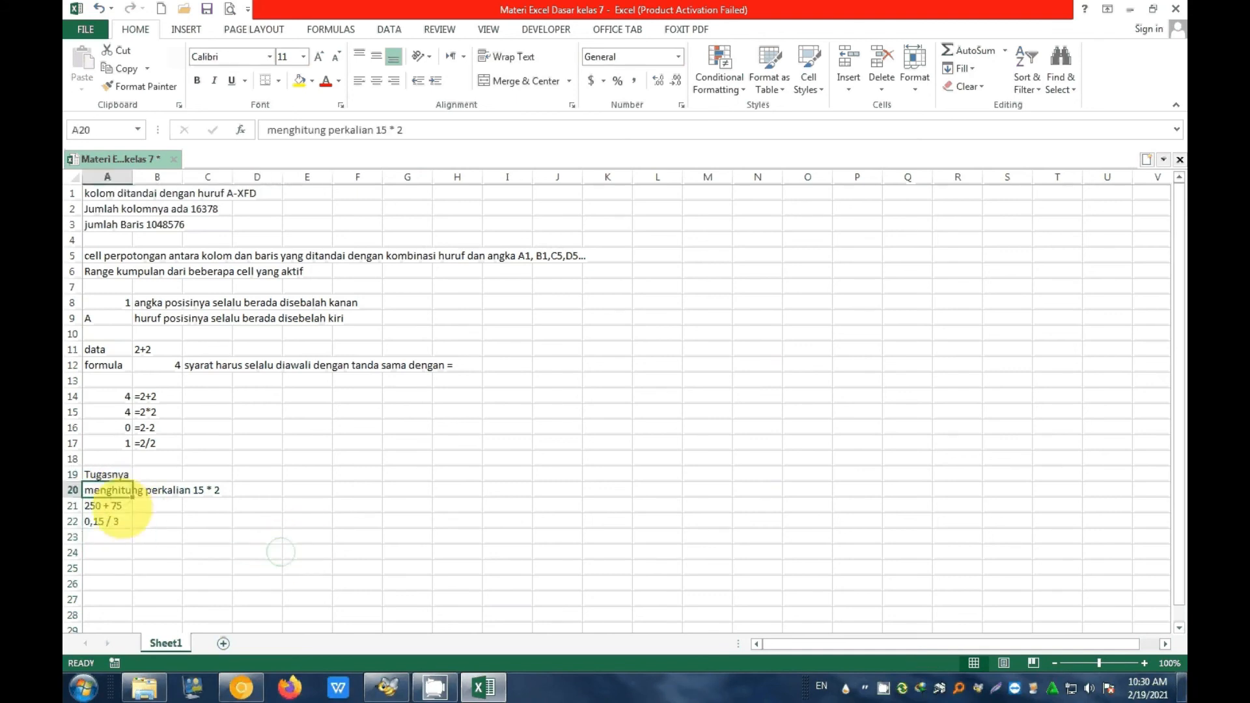
left_click(324, 535)
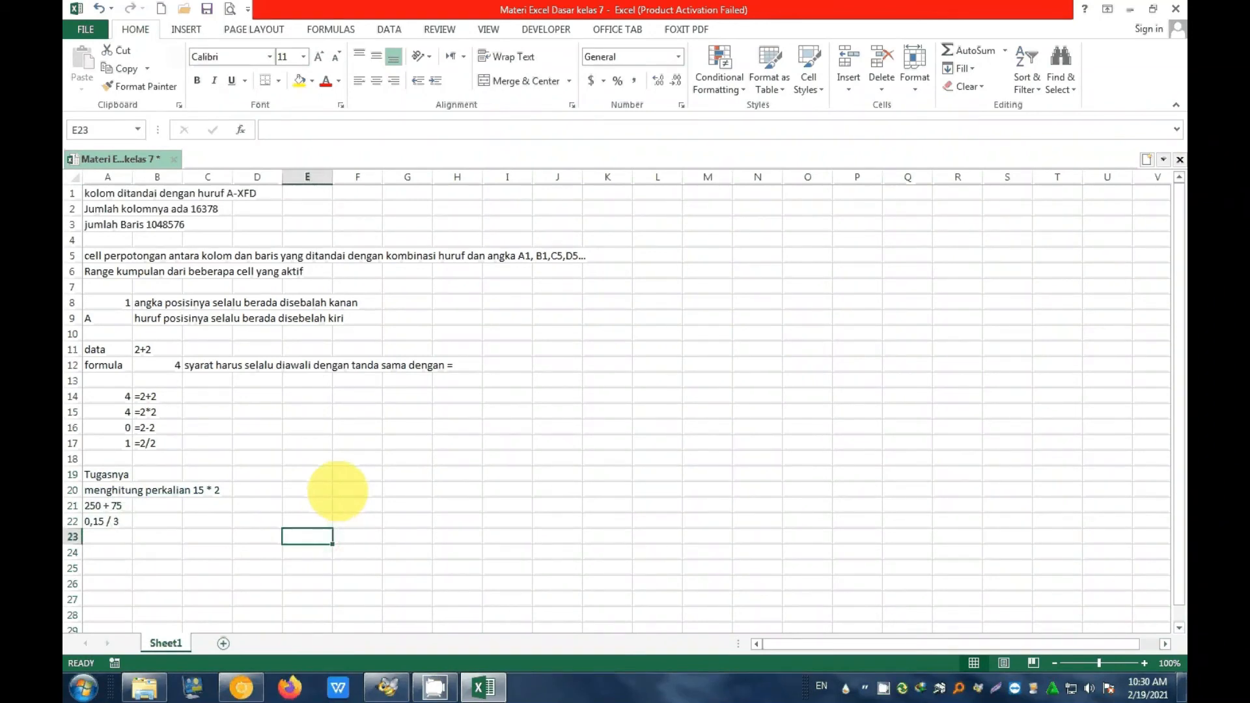
left_click(158, 394)
left_click(162, 428)
left_click(254, 427)
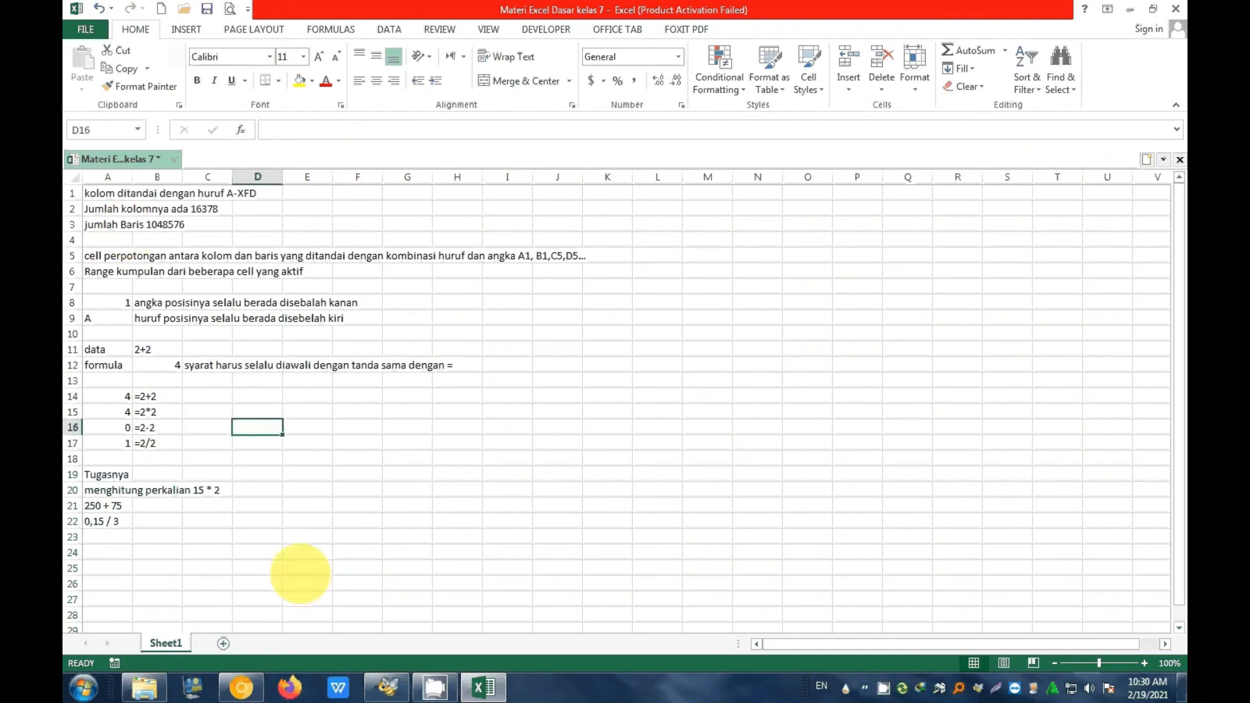